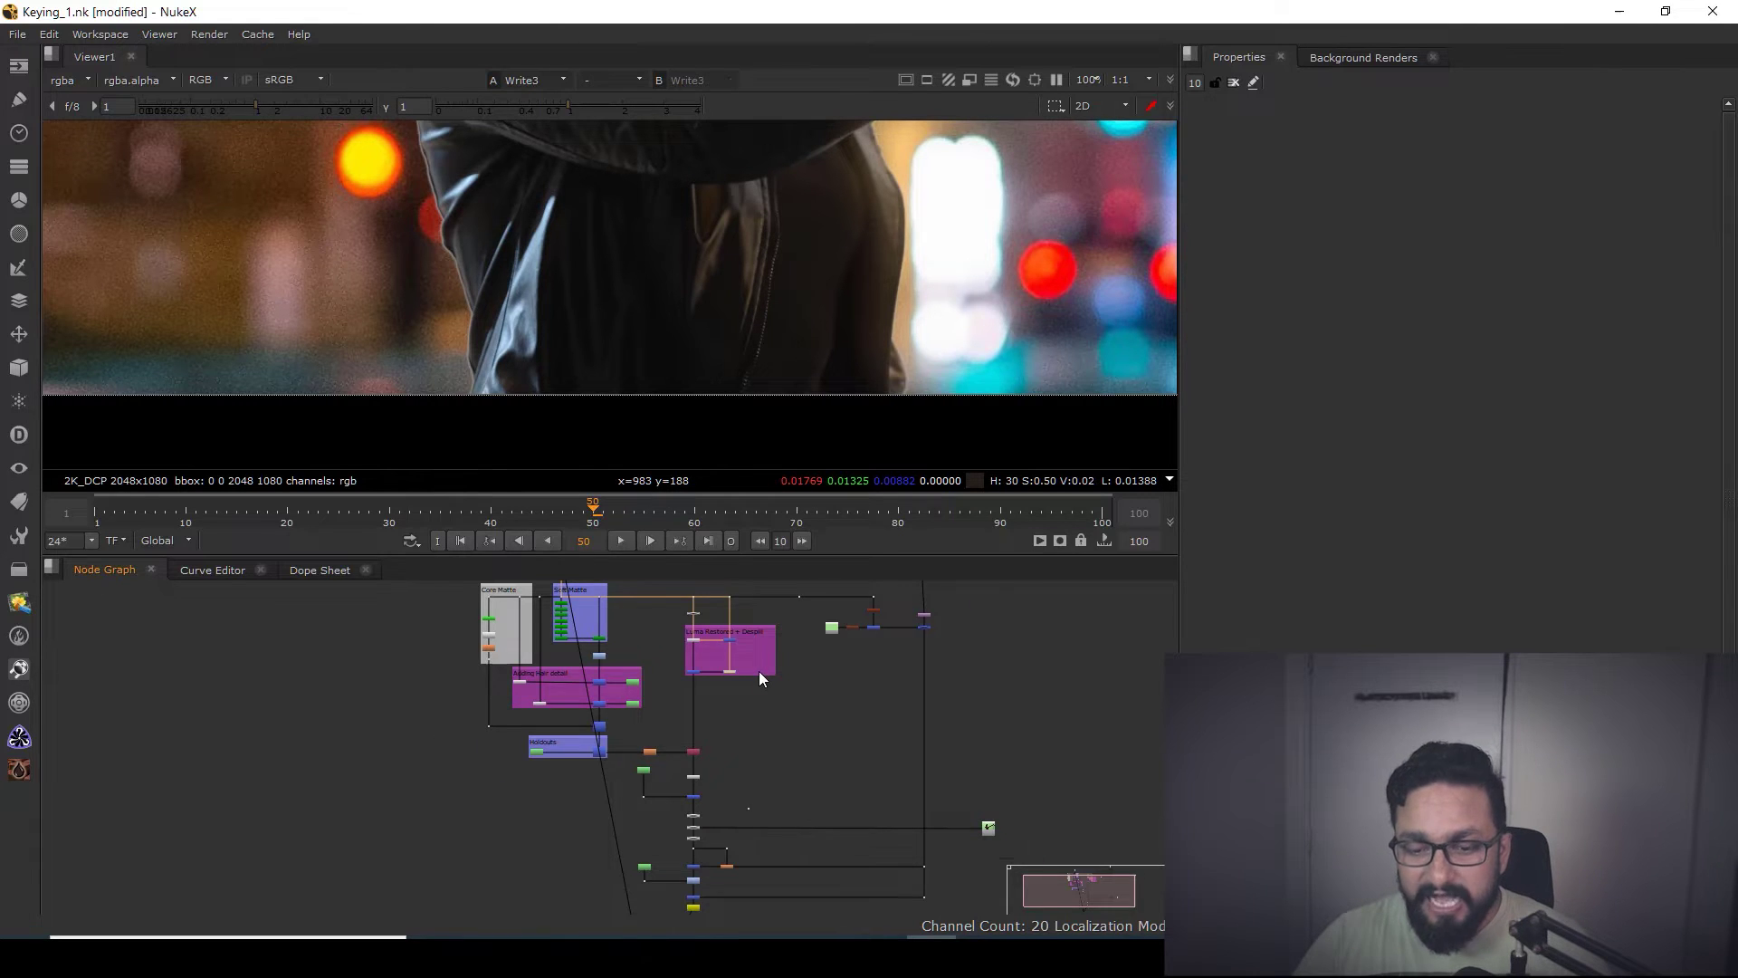
- Display the Keylight3 output from the Luma Restored + Despill group and fit the whole frame in the viewer
scroll(759, 671, "up", 6)
left_click_drag(623, 679, 631, 679)
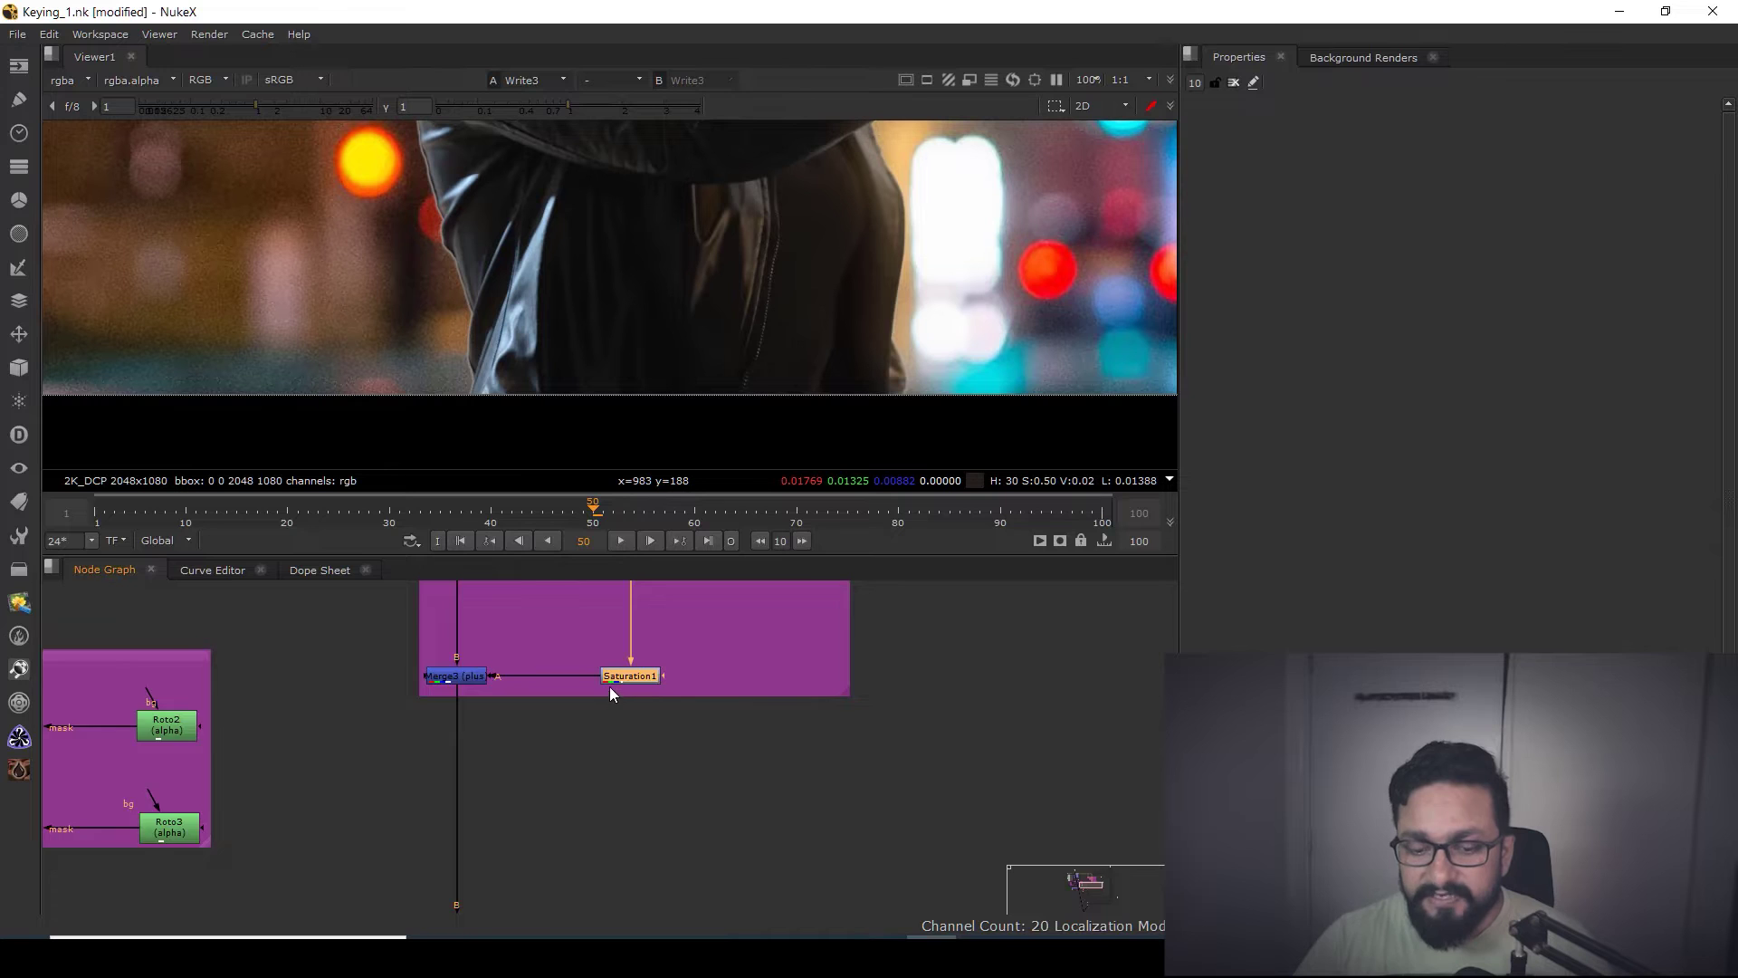
scroll(609, 691, "down", 6)
scroll(650, 743, "up", 5)
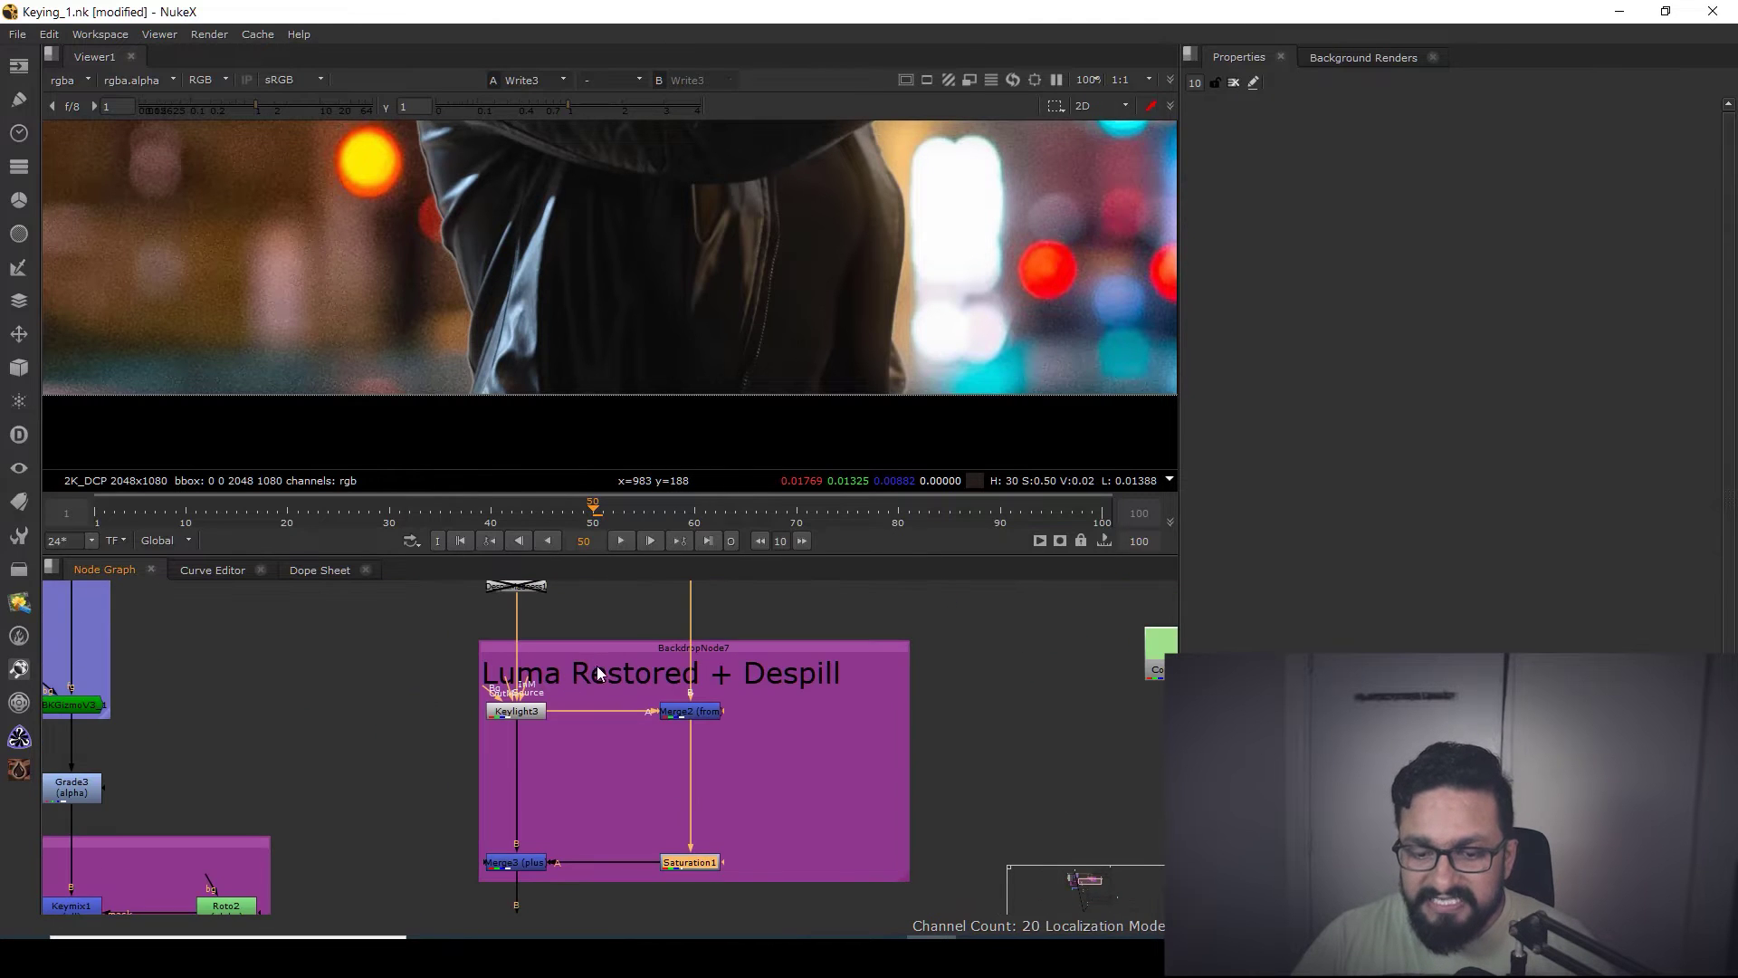
scroll(602, 663, "down", 5)
scroll(602, 662, "up", 5)
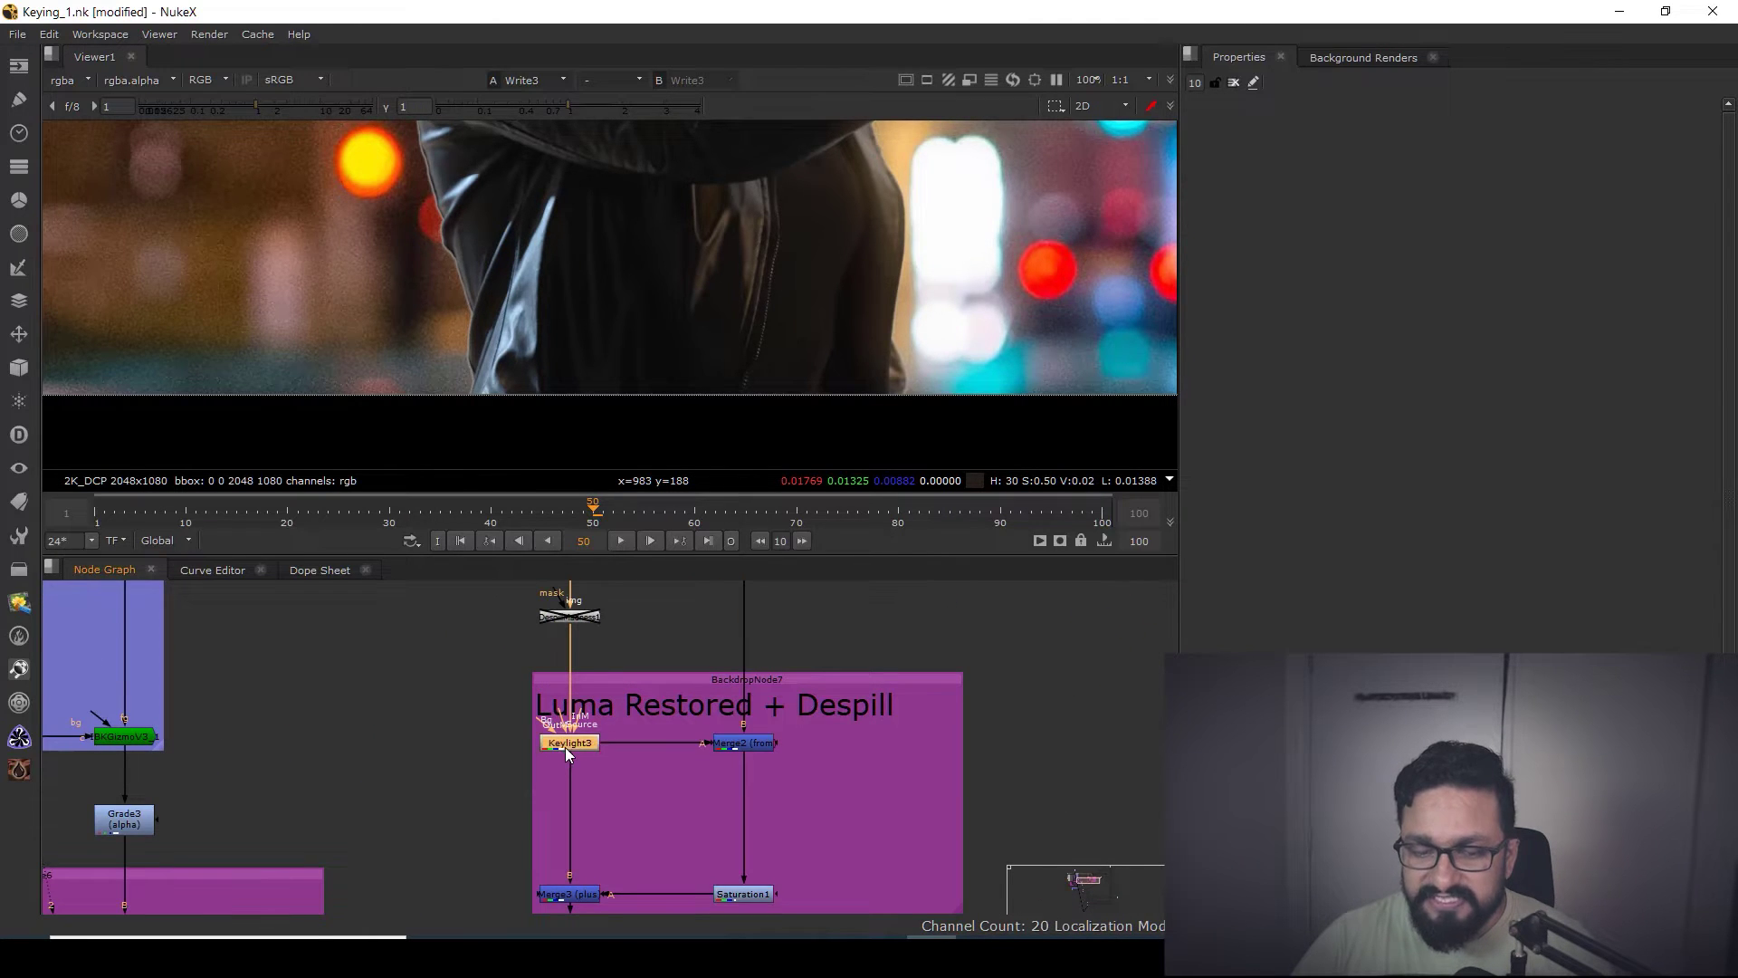
key("1")
middle_click_drag(590, 264, 675, 337)
key("f")
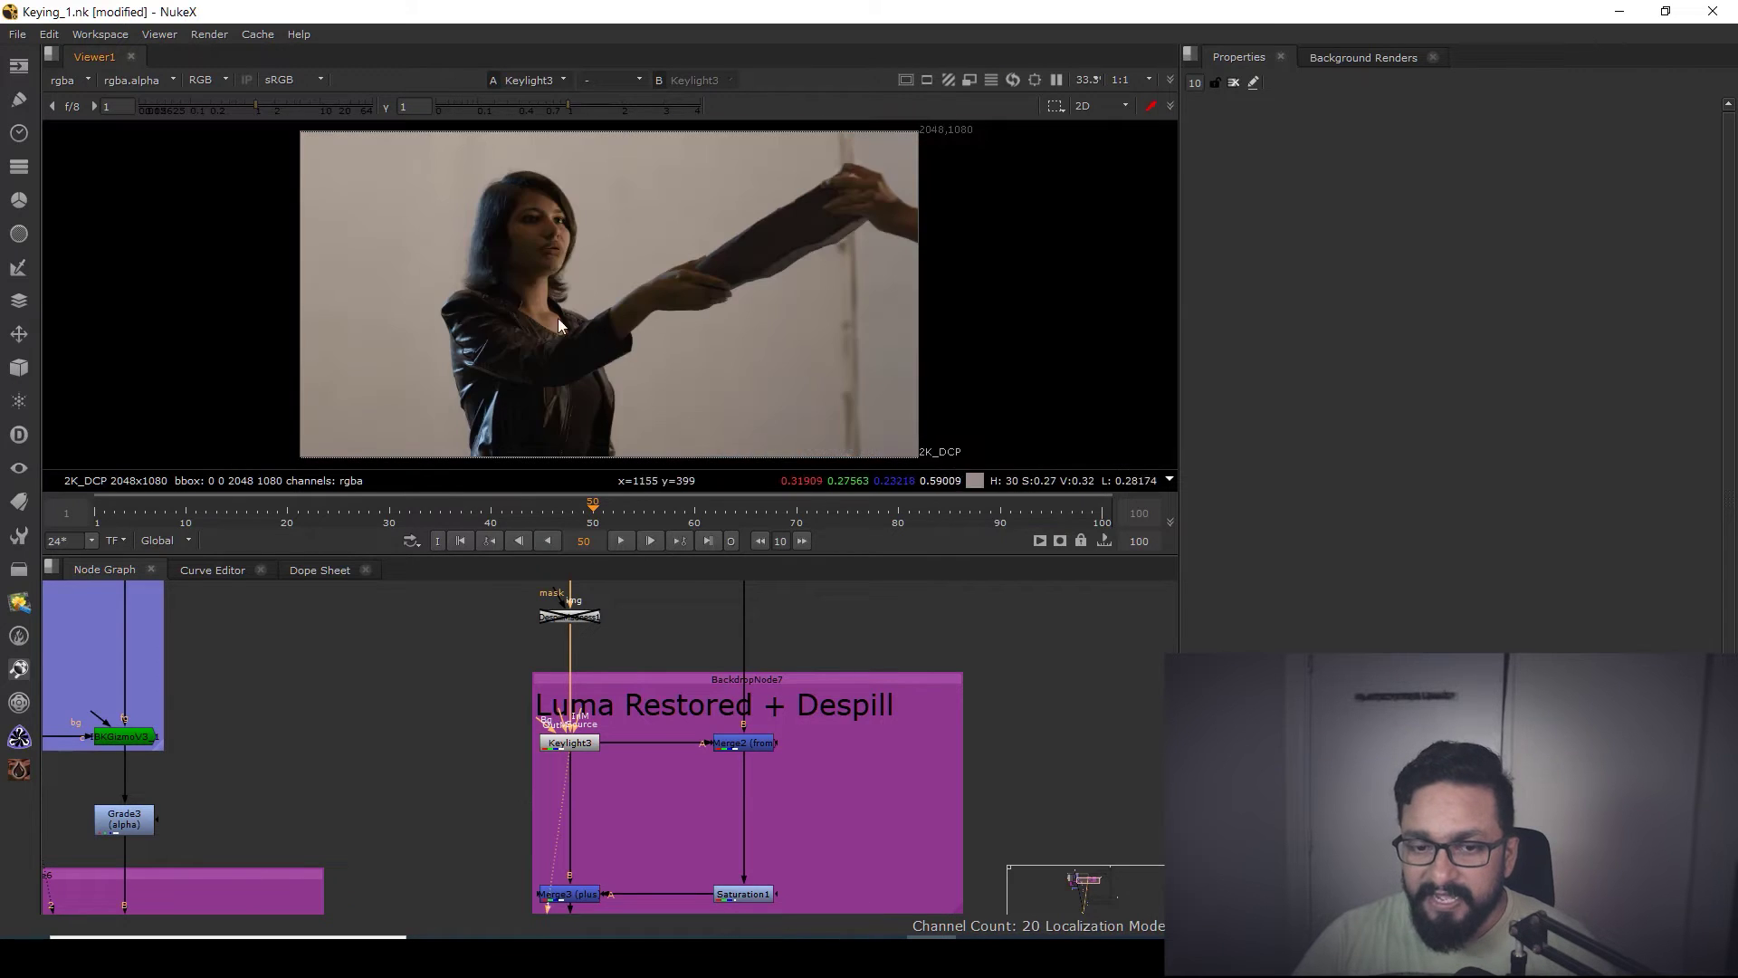
- Open the Keylight3 node's properties and limit the properties bin to 1 node at a time
scroll(569, 261, "up", 3)
scroll(632, 277, "down", 2)
left_click(578, 744)
double_click(579, 746)
left_click_drag(1203, 83, 1171, 89)
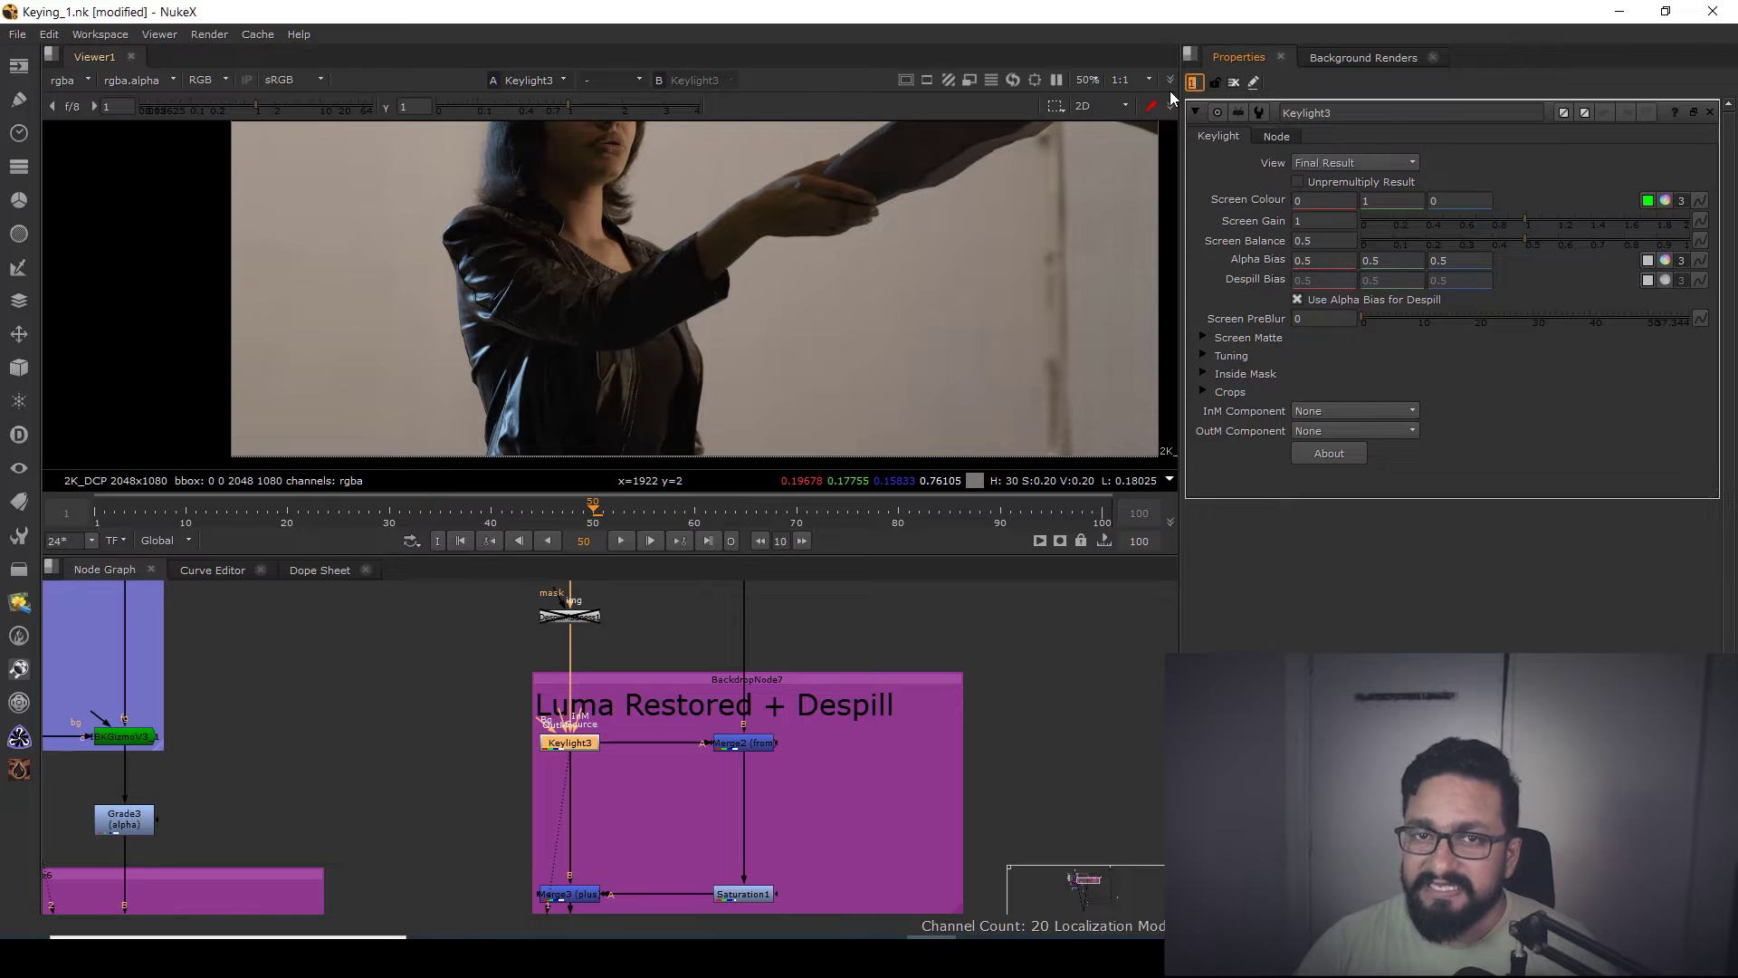
- Display the Merge2 (from) output and fit the whole frame in the viewer
scroll(768, 750, "up", 3)
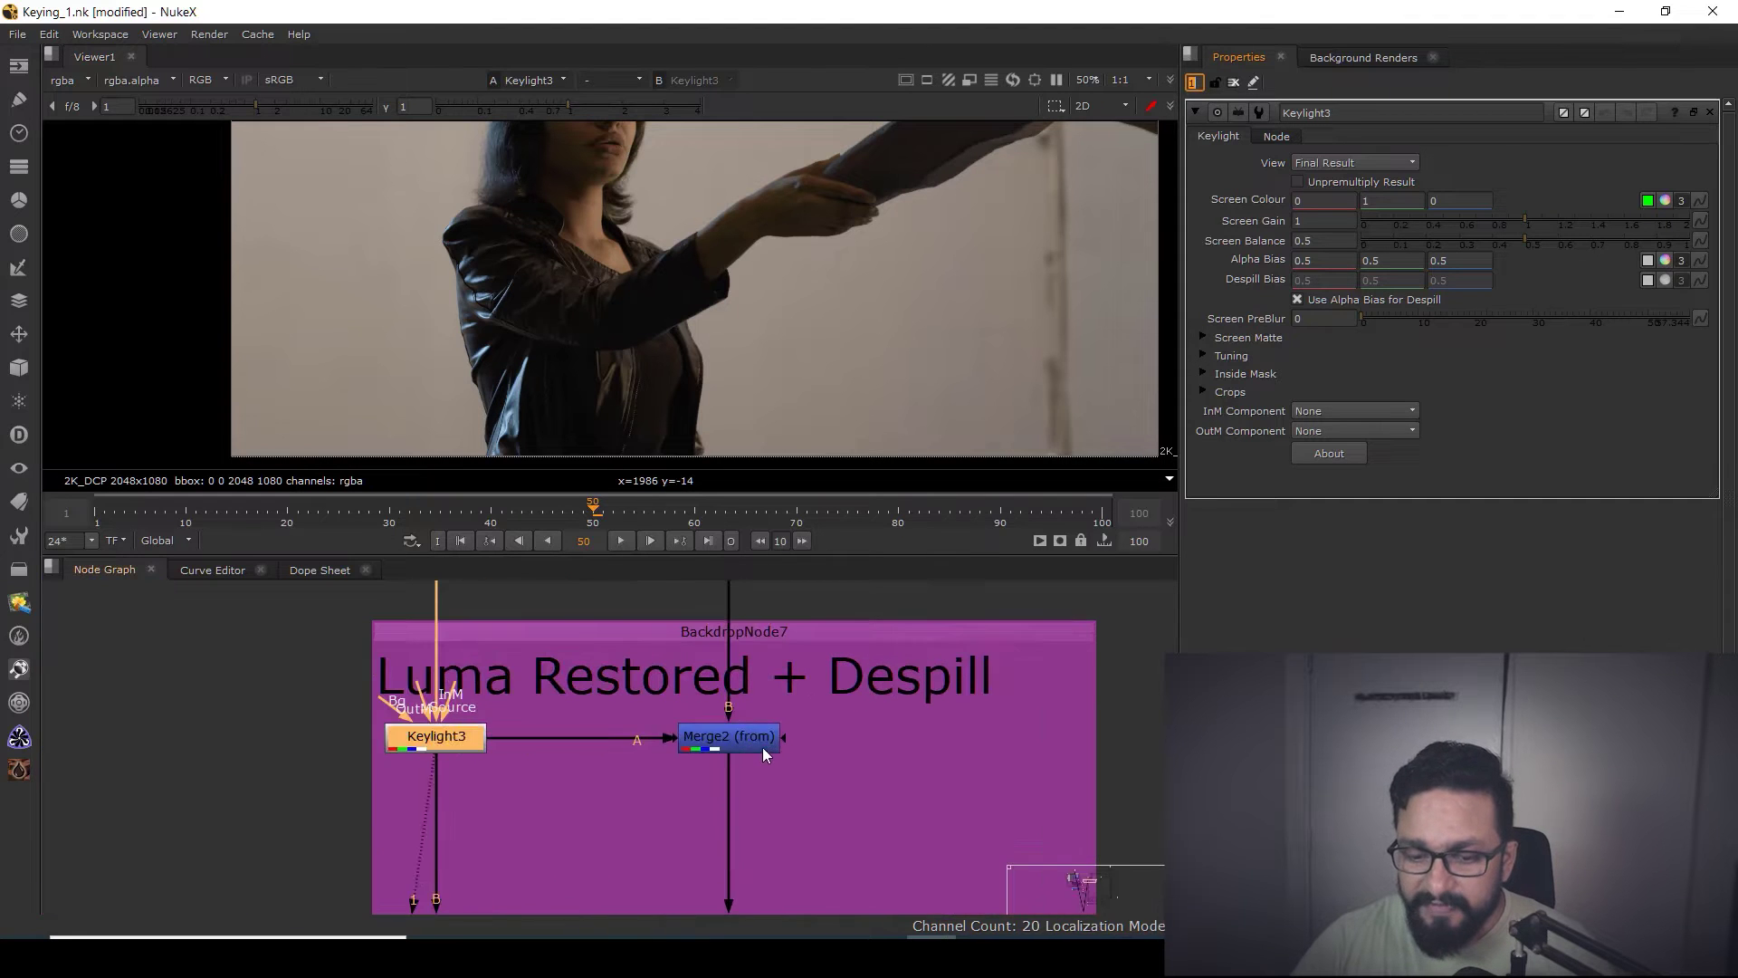
left_click(757, 737)
key("1")
key("f")
- View the Saturation1 output and the restored result at Merge3 (plus)
middle_click_drag(751, 855, 735, 739)
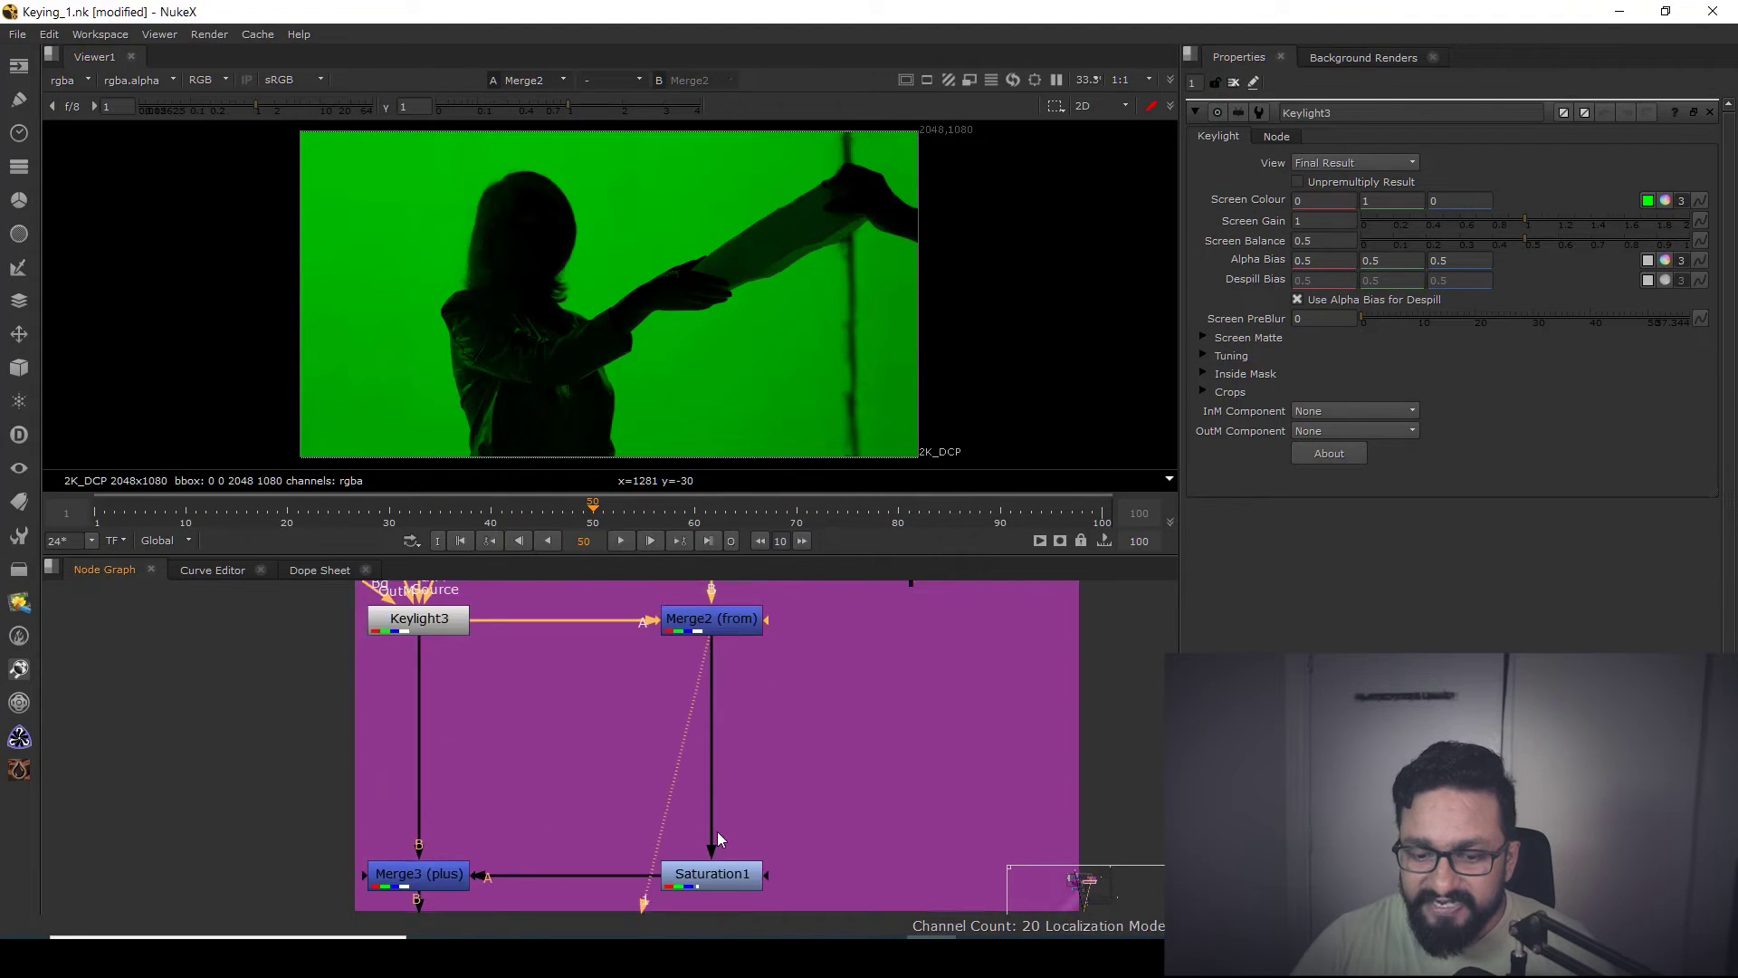
middle_click_drag(724, 801, 725, 729)
left_click(712, 815)
key("1")
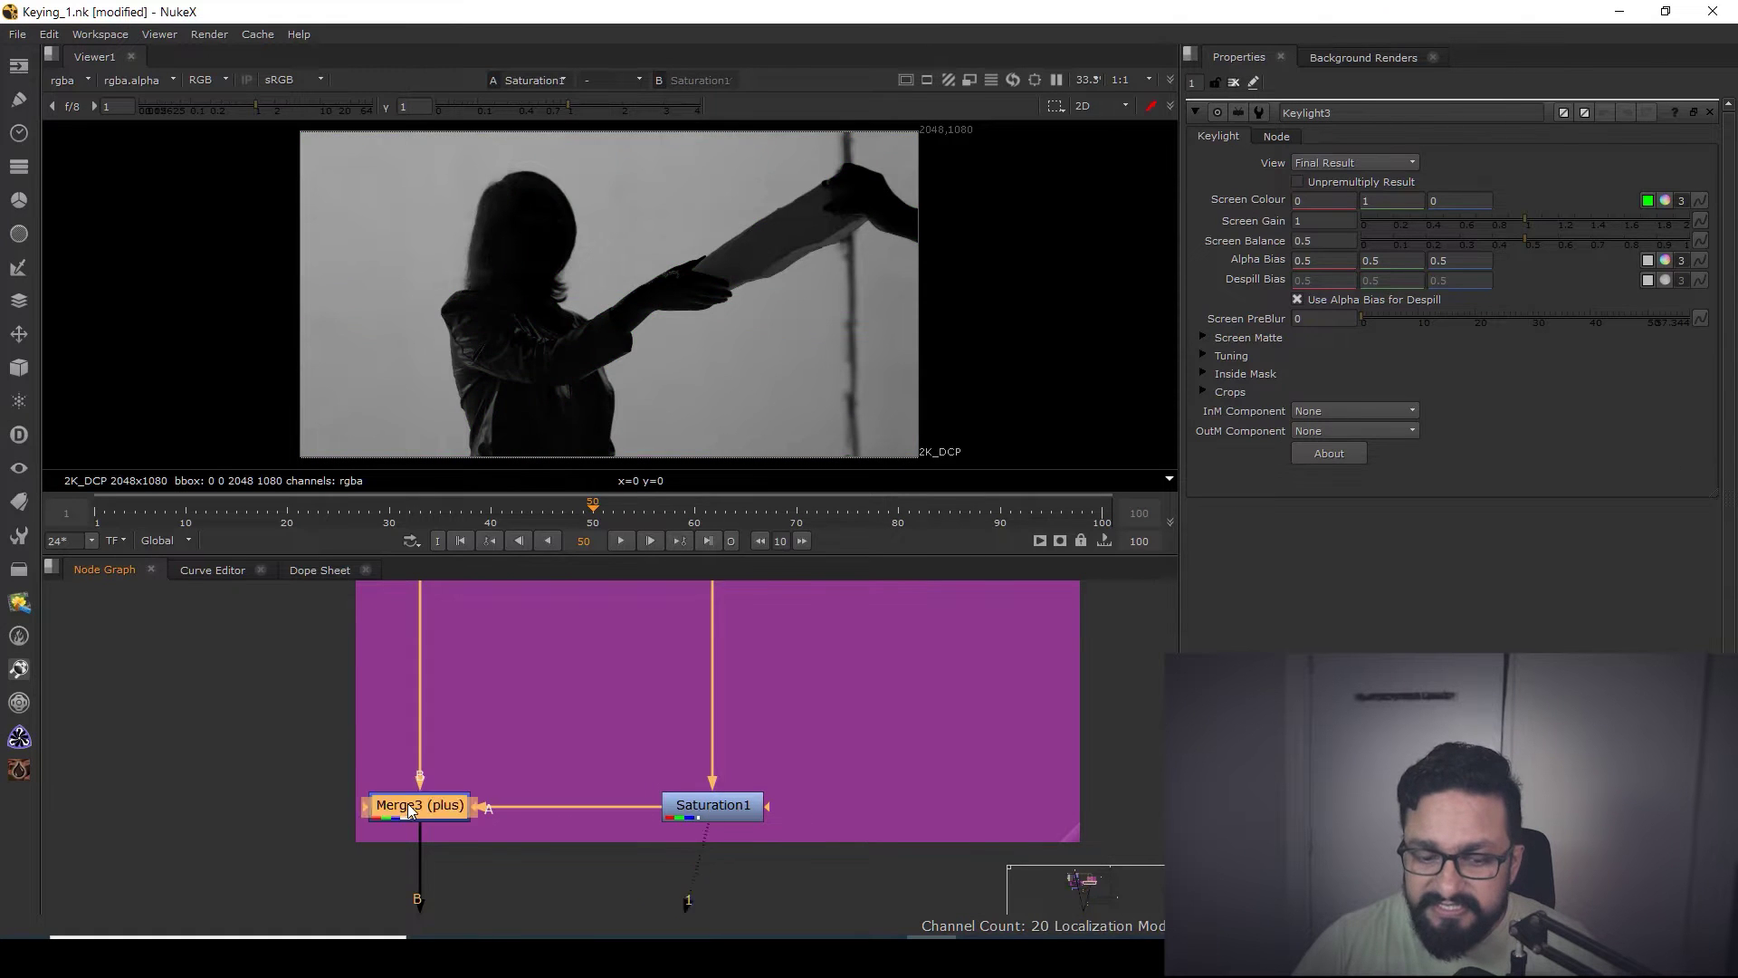
left_click(407, 808)
key("1")
scroll(639, 753, "down", 3)
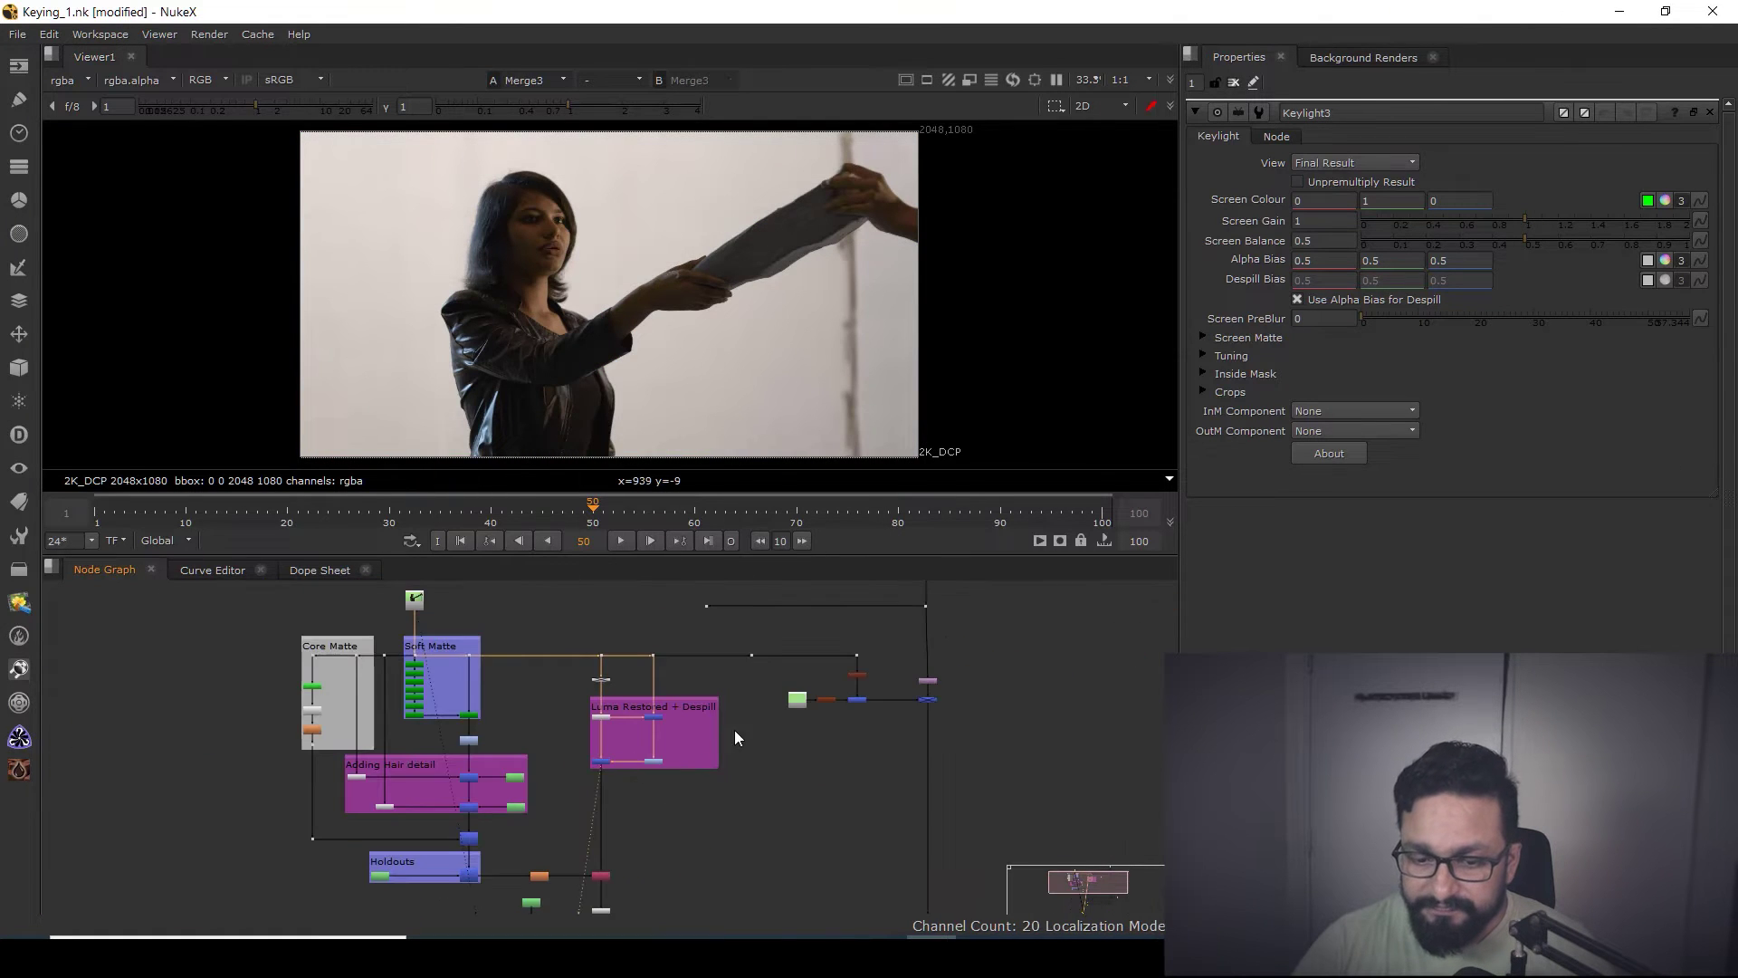
middle_click_drag(726, 726, 757, 710)
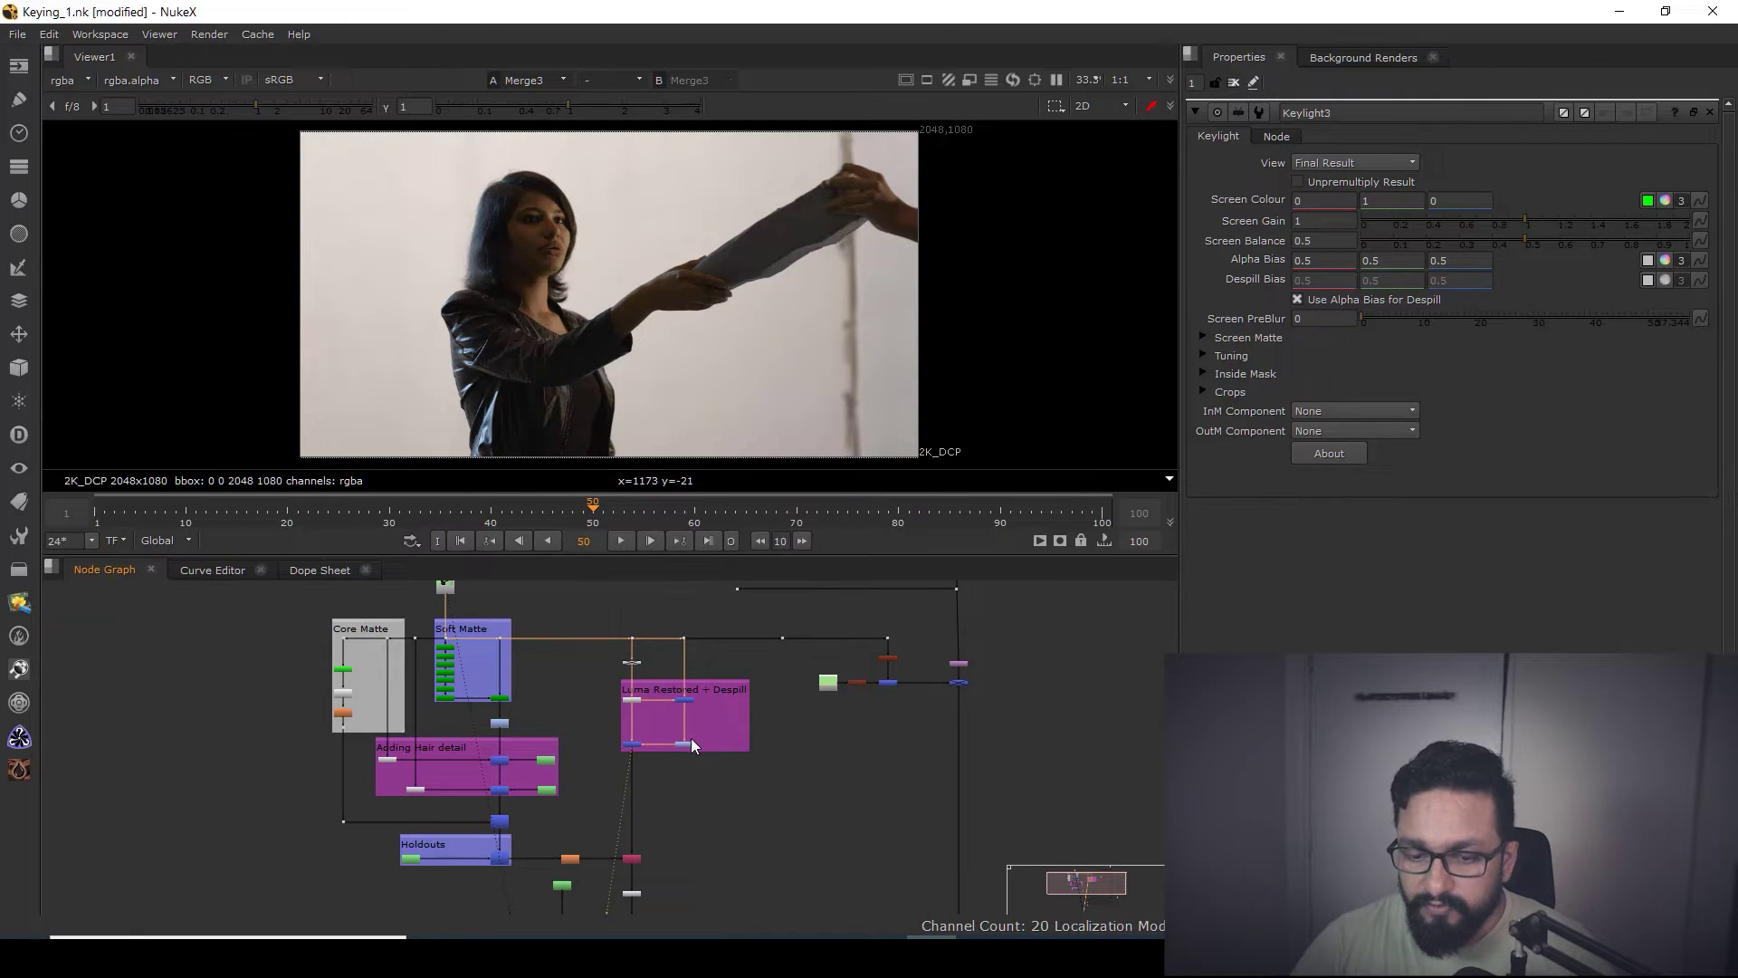
- Display the background branch at Dot20 and examine the bokeh lights of the Night.jpg plate
scroll(692, 737, "up", 8)
left_click_drag(622, 600, 507, 722)
key("1")
scroll(876, 627, "down", 5)
scroll(837, 737, "up", 4)
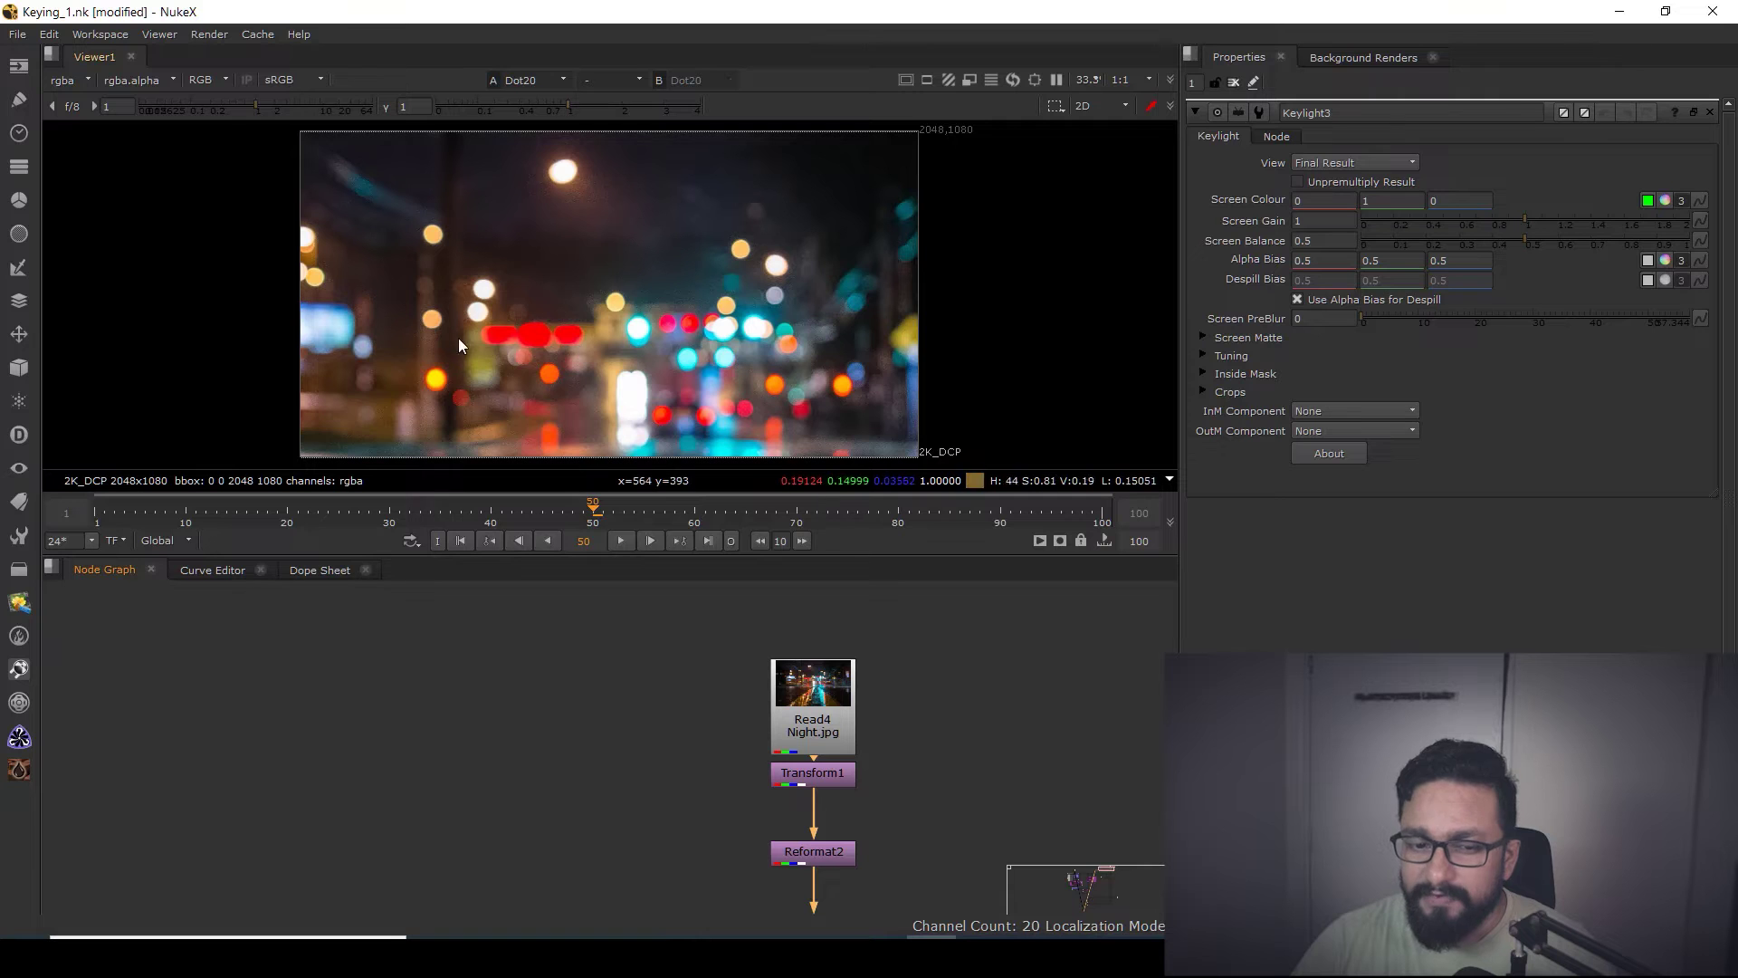
middle_click_drag(672, 364, 729, 313)
scroll(683, 280, "up", 3)
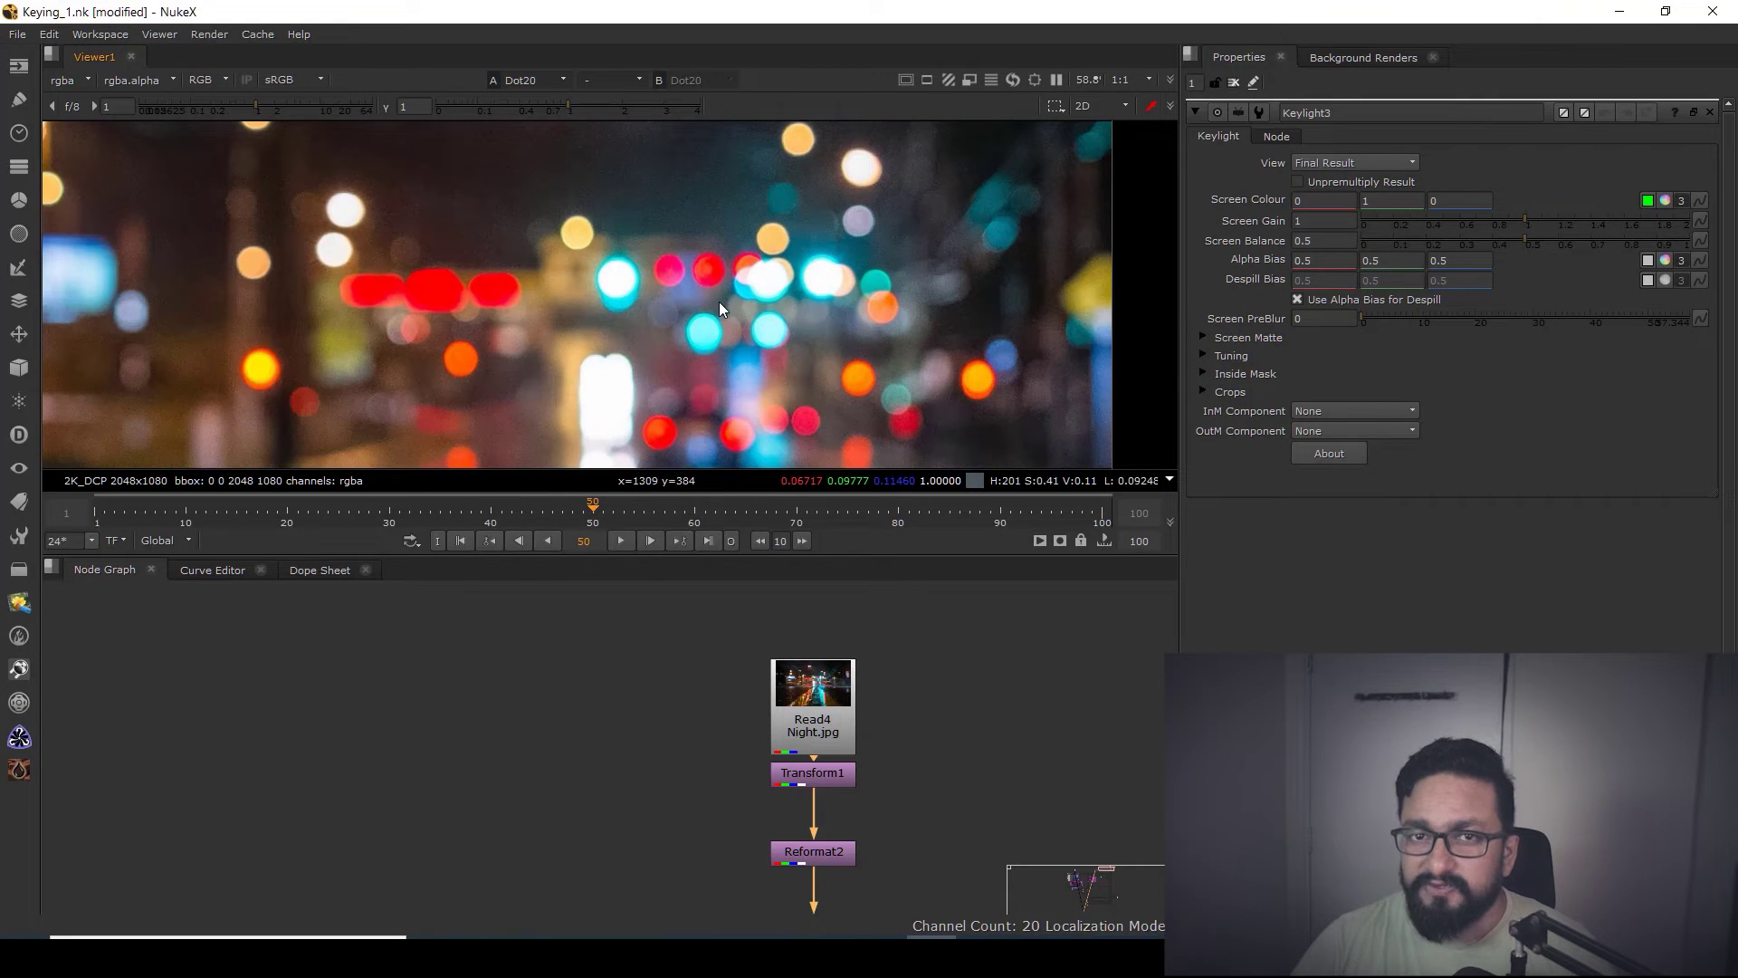
- Add a Keyer node near the Luma Restored + Despill group and feed it from the night background branch
scroll(554, 783, "down", 5)
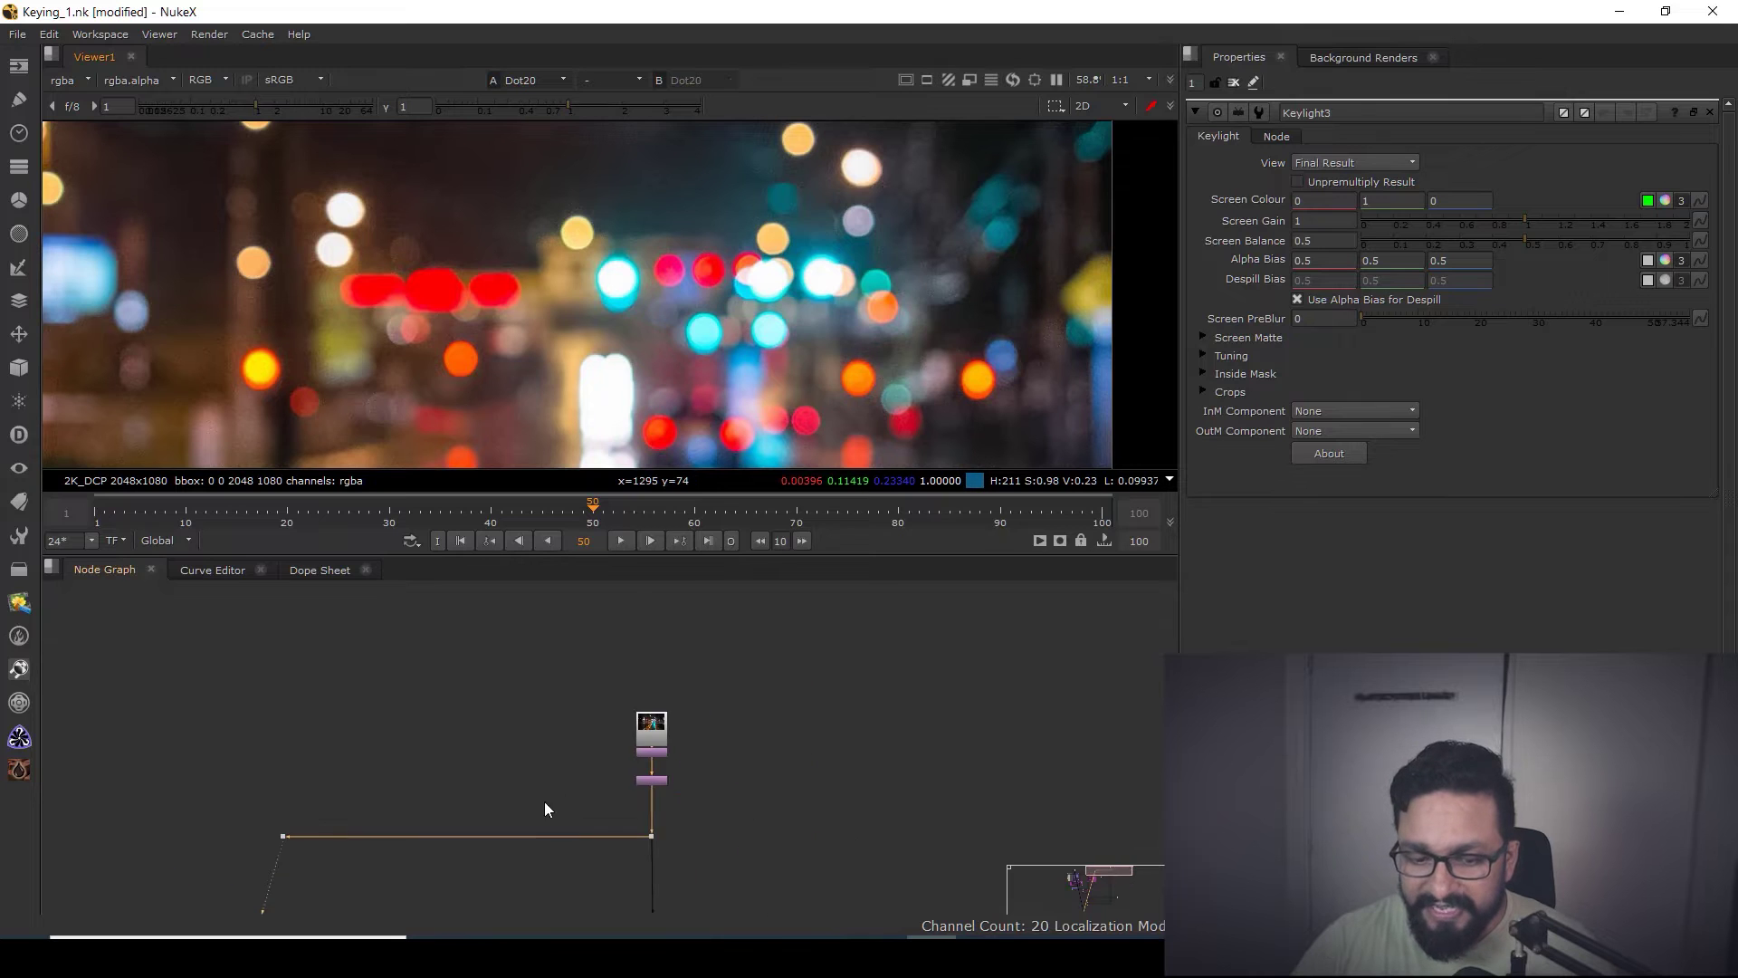
middle_click_drag(282, 909, 589, 657)
scroll(589, 704, "up", 2)
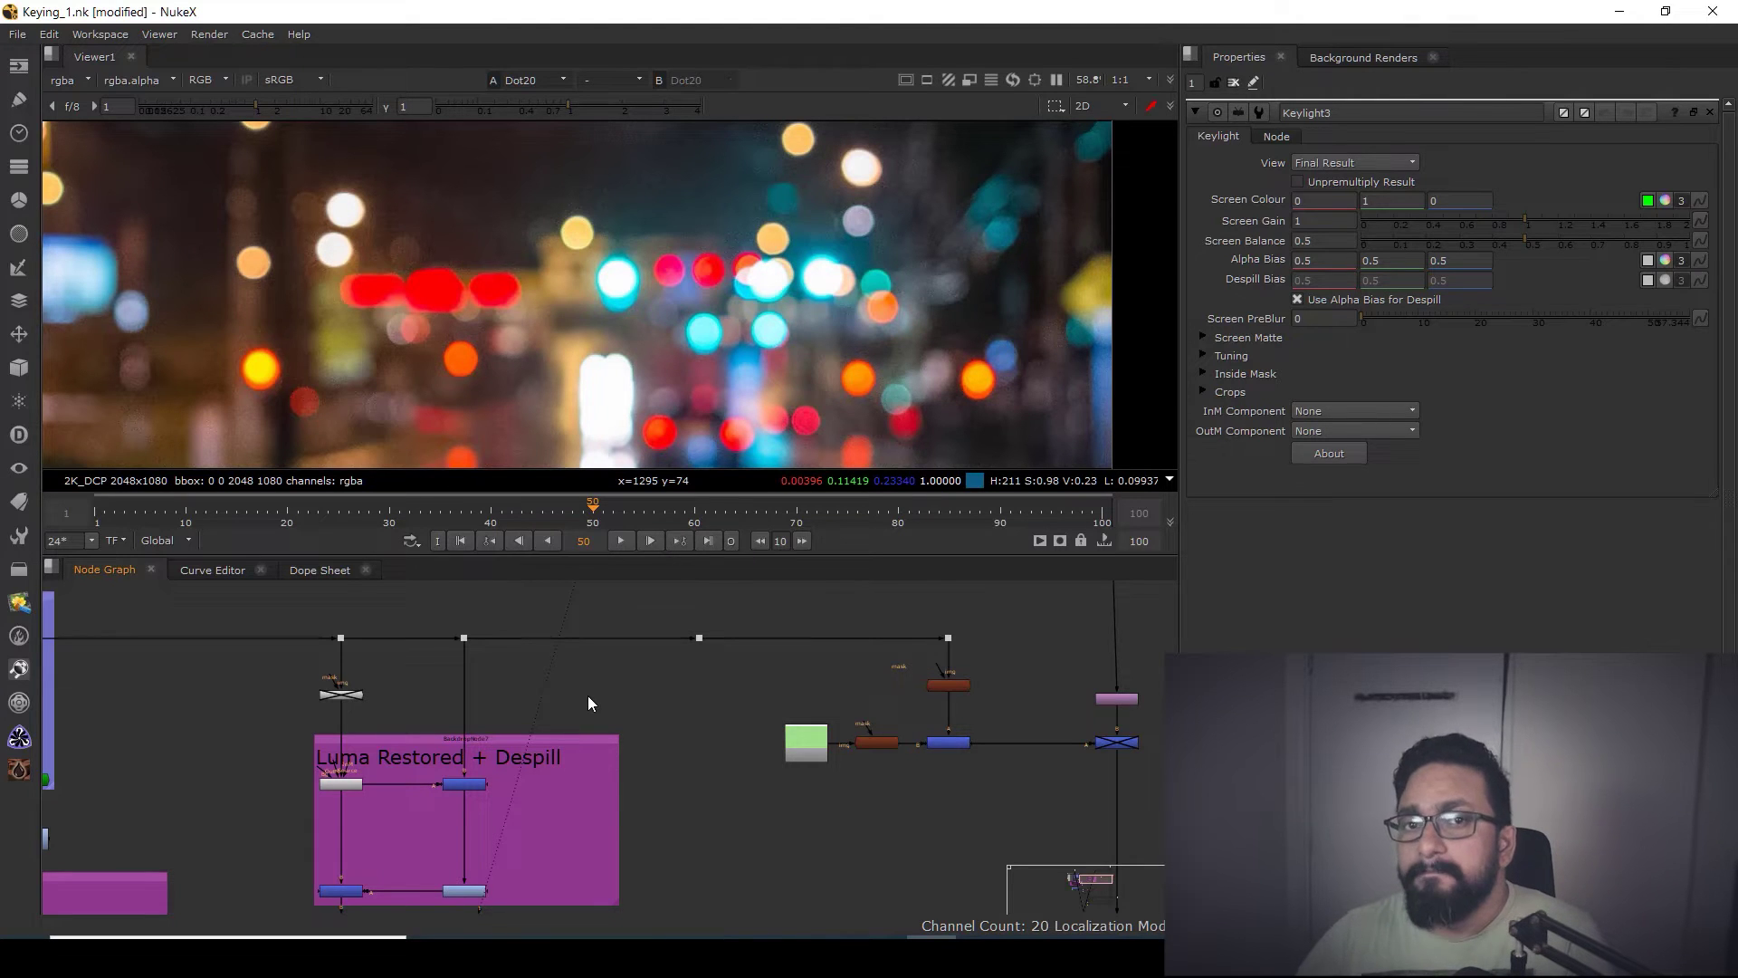
middle_click_drag(588, 695, 645, 769)
scroll(664, 773, "down", 1)
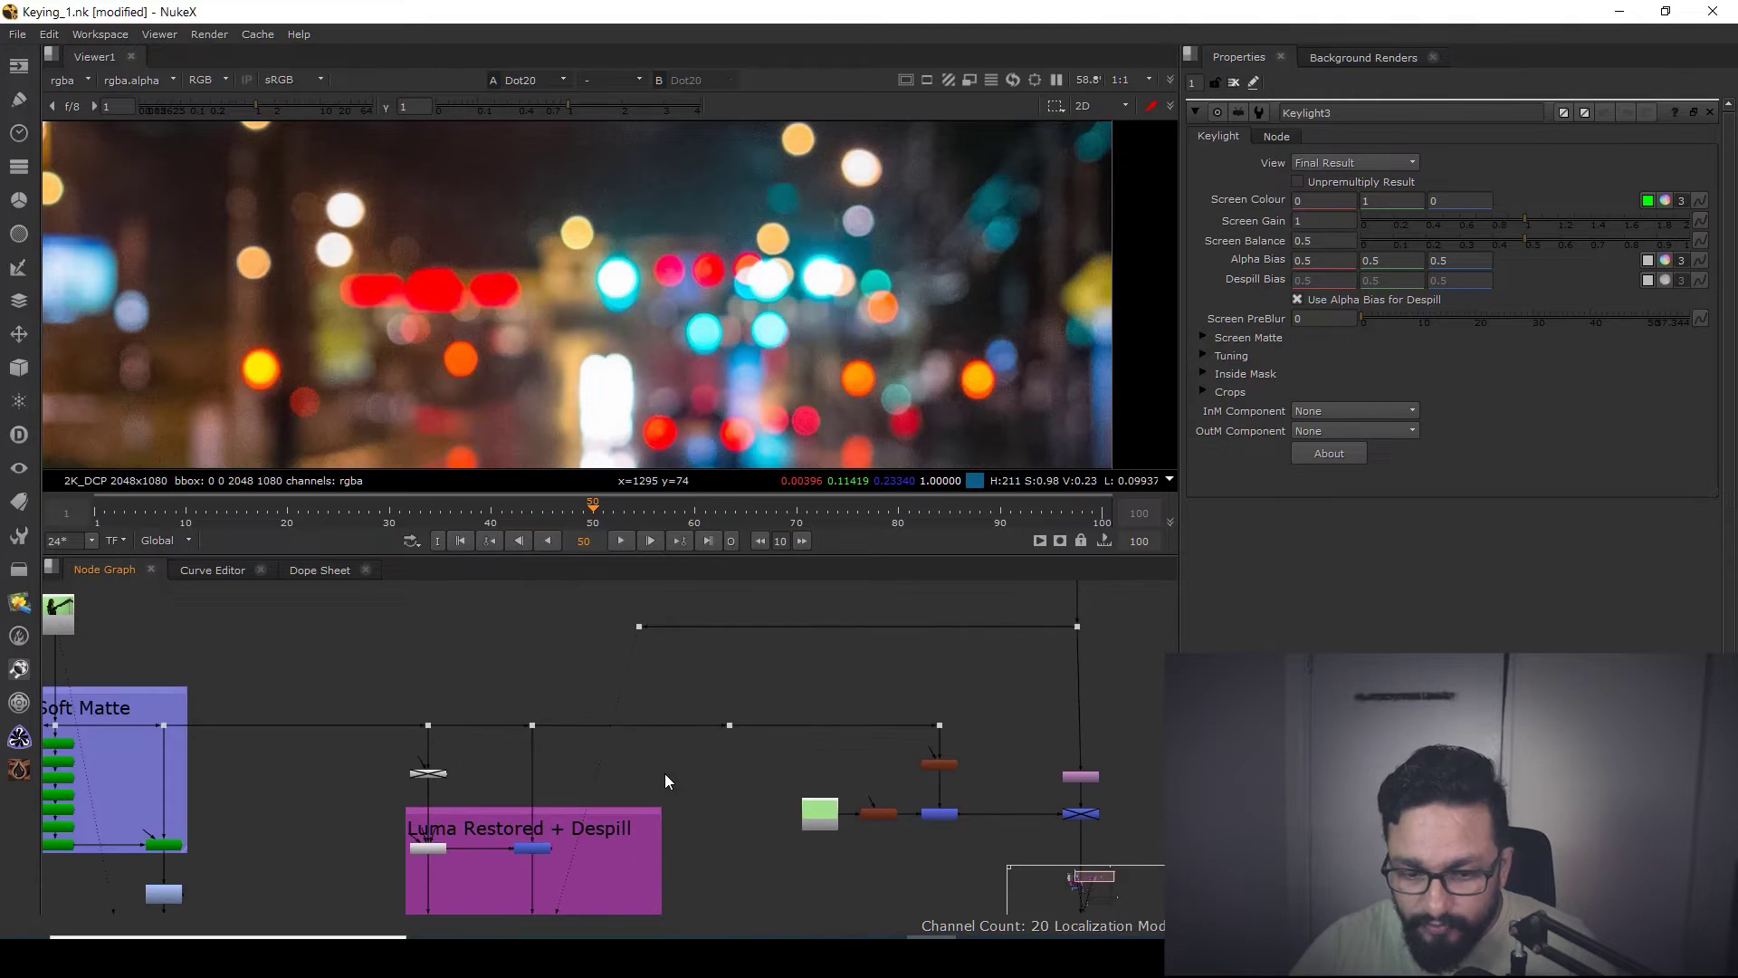
key("Tab")
type("keye")
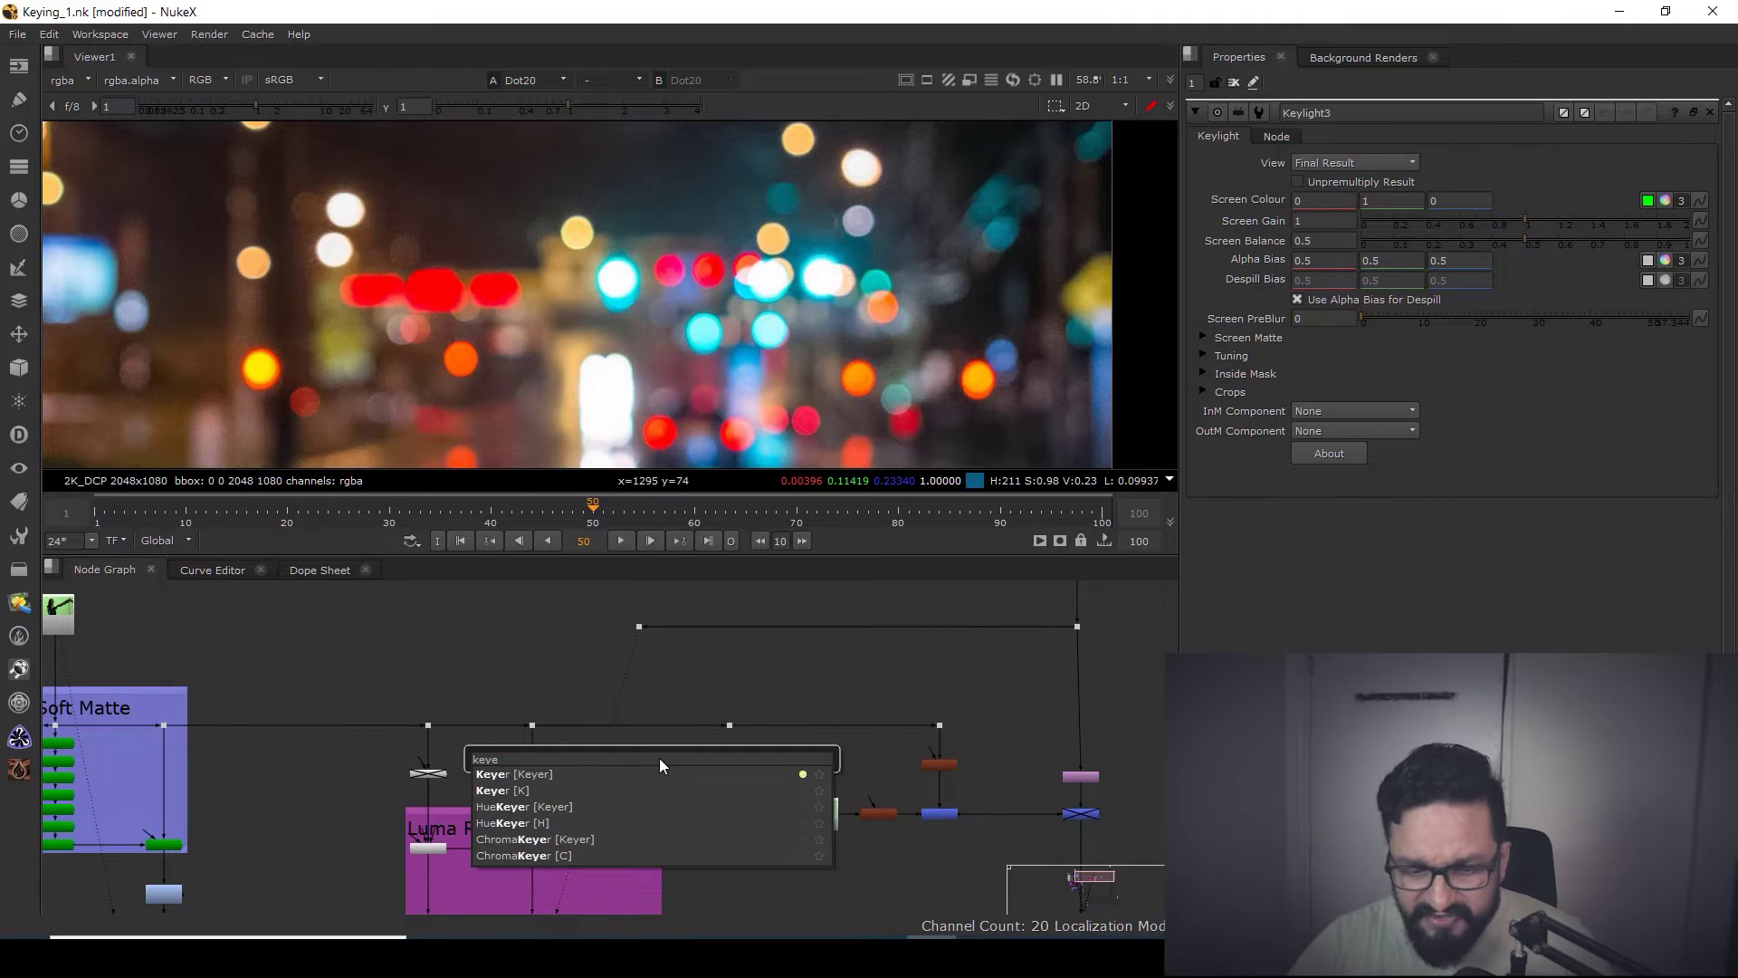
left_click(503, 797)
scroll(631, 792, "up", 2)
left_click_drag(640, 583, 648, 635)
- Place the Keyer inside the Luma Restored + Despill group, level with Saturation1
scroll(718, 785, "down", 3)
middle_click_drag(717, 802, 725, 592)
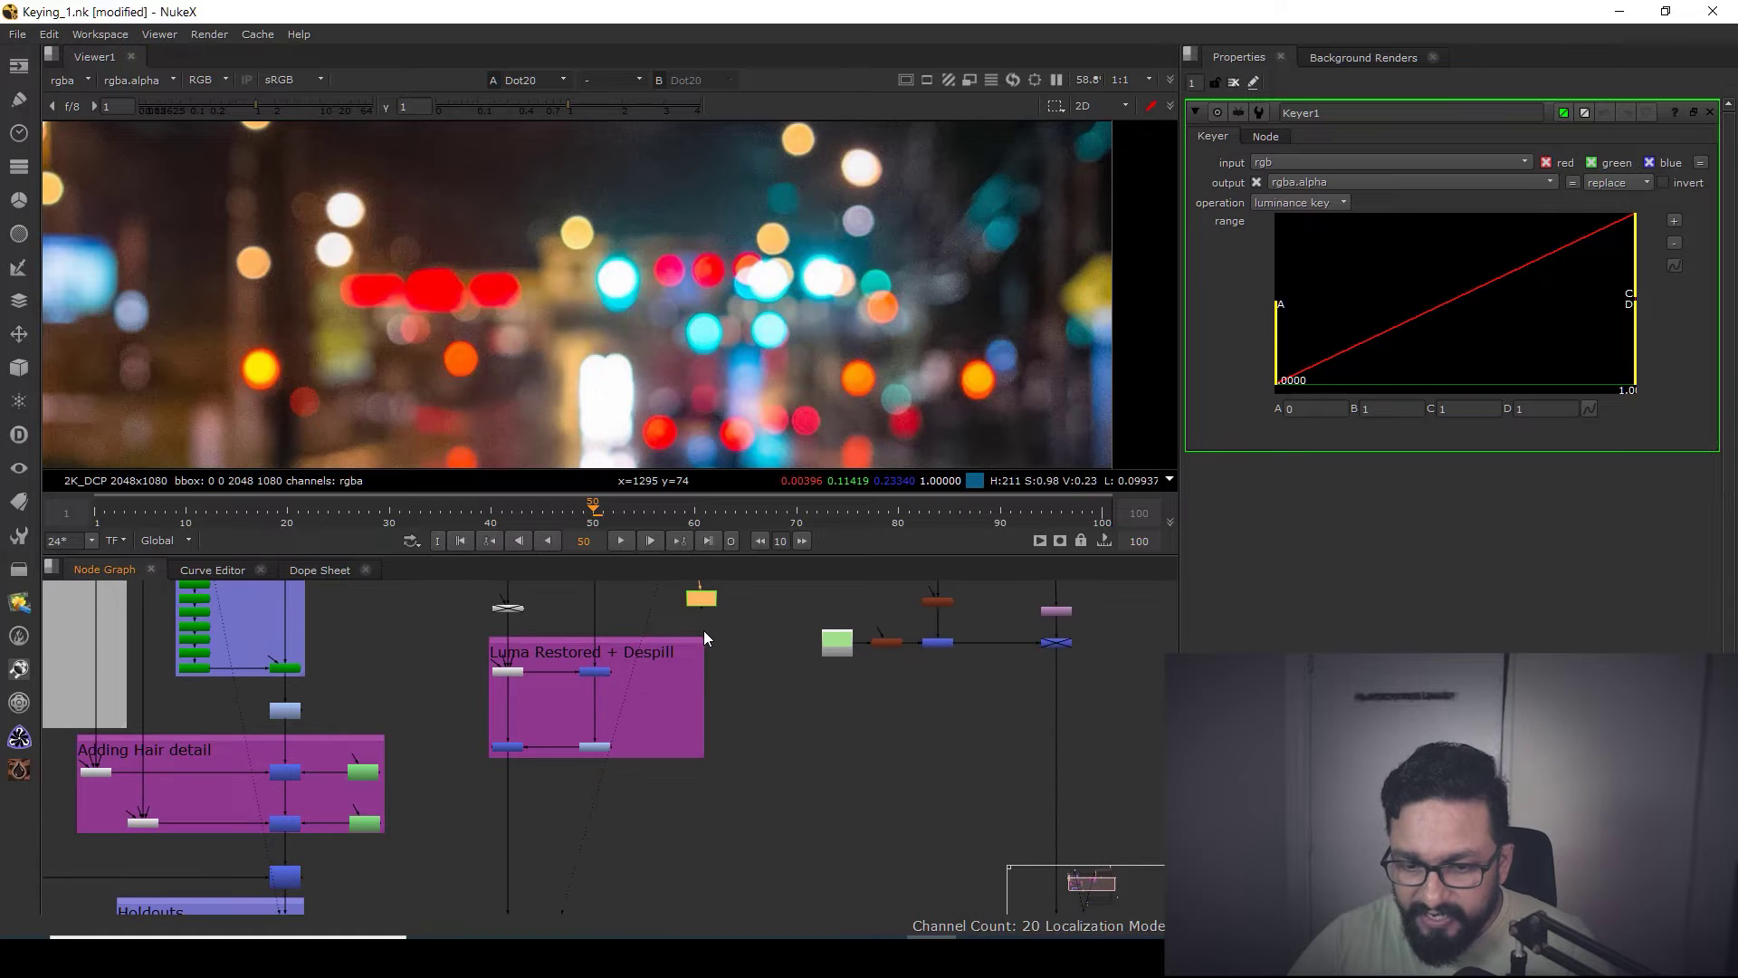
left_click_drag(702, 600, 682, 749)
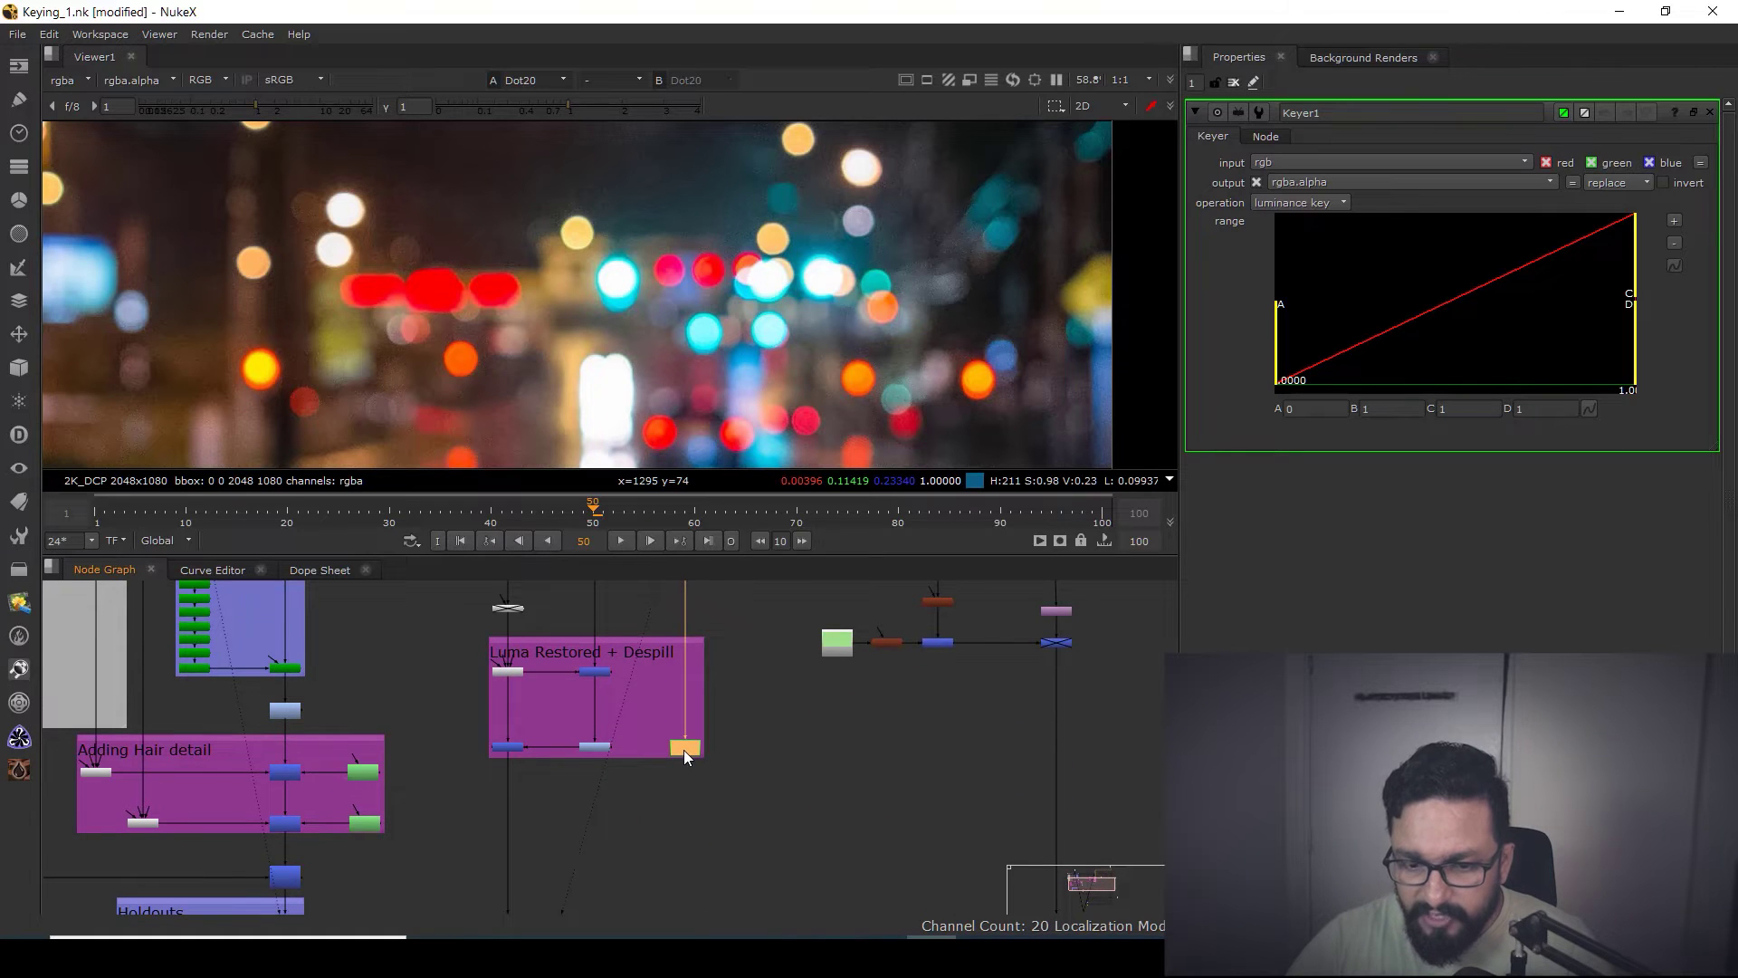
- View the Keyer output and compare the background's luminance alpha with its RGB image
key("1")
key("a")
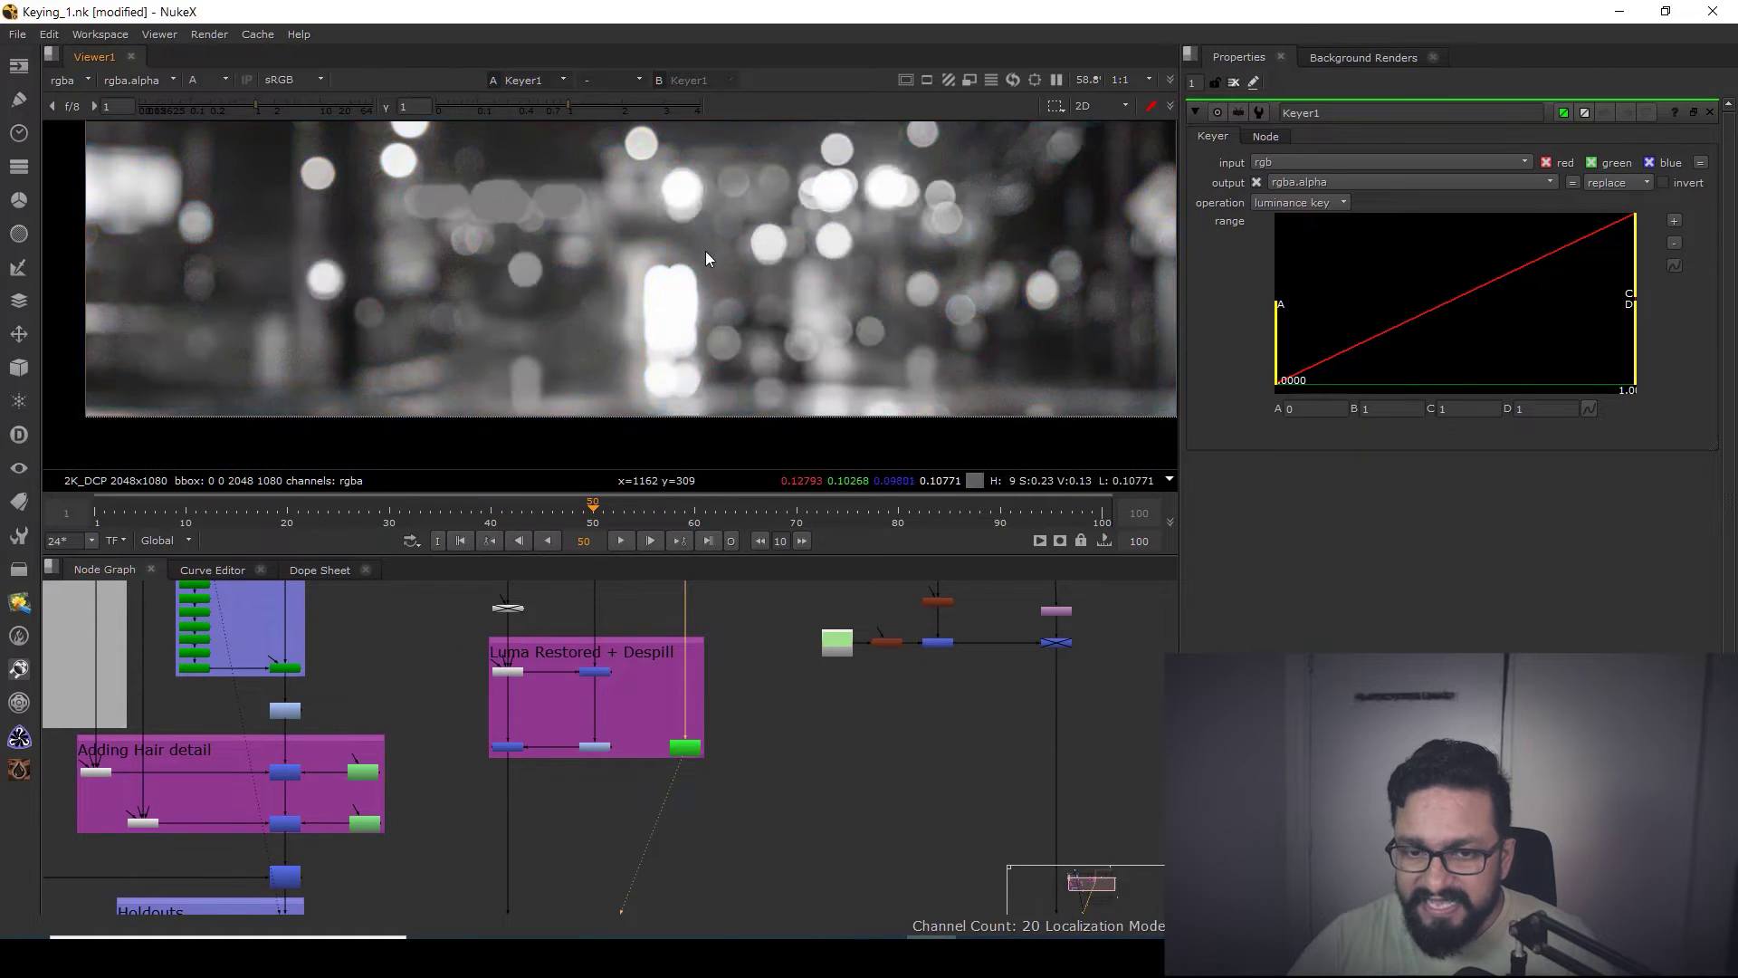
scroll(705, 271, "down", 3)
key("a")
key("a")
key("a")
key("a")
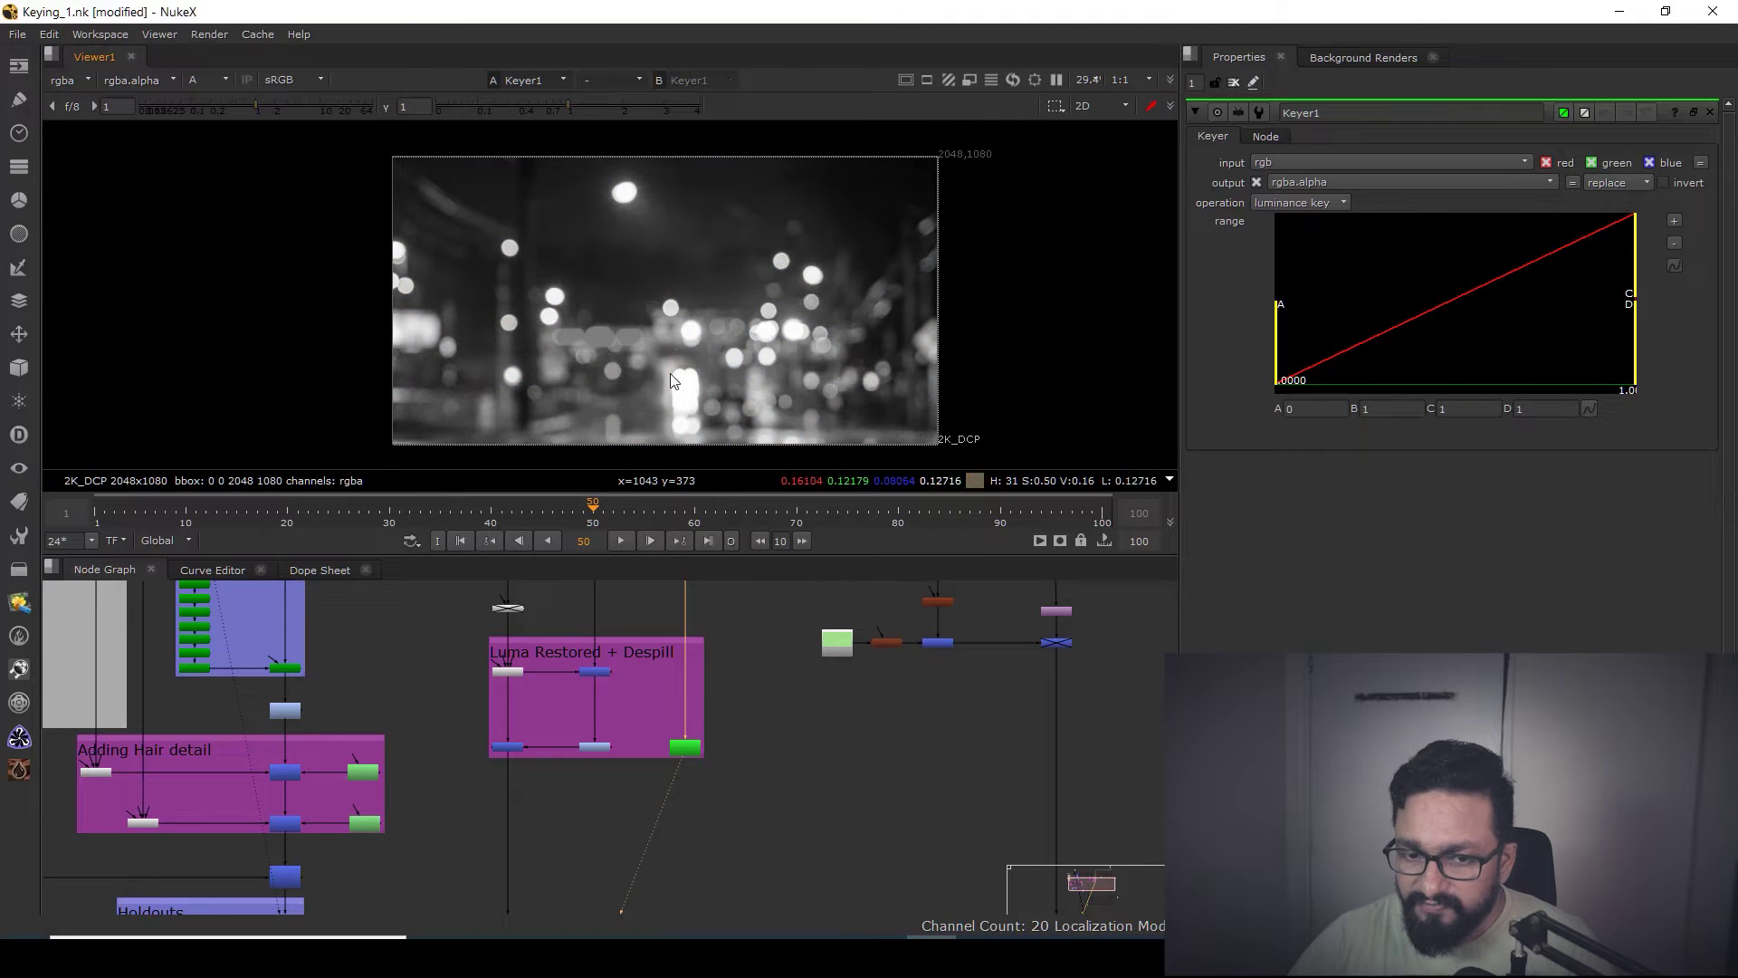
key("a")
- Add a Merge node below Saturation1 with Saturation1 as B and the Keyer as A, routed through a dot
scroll(614, 759, "up", 4)
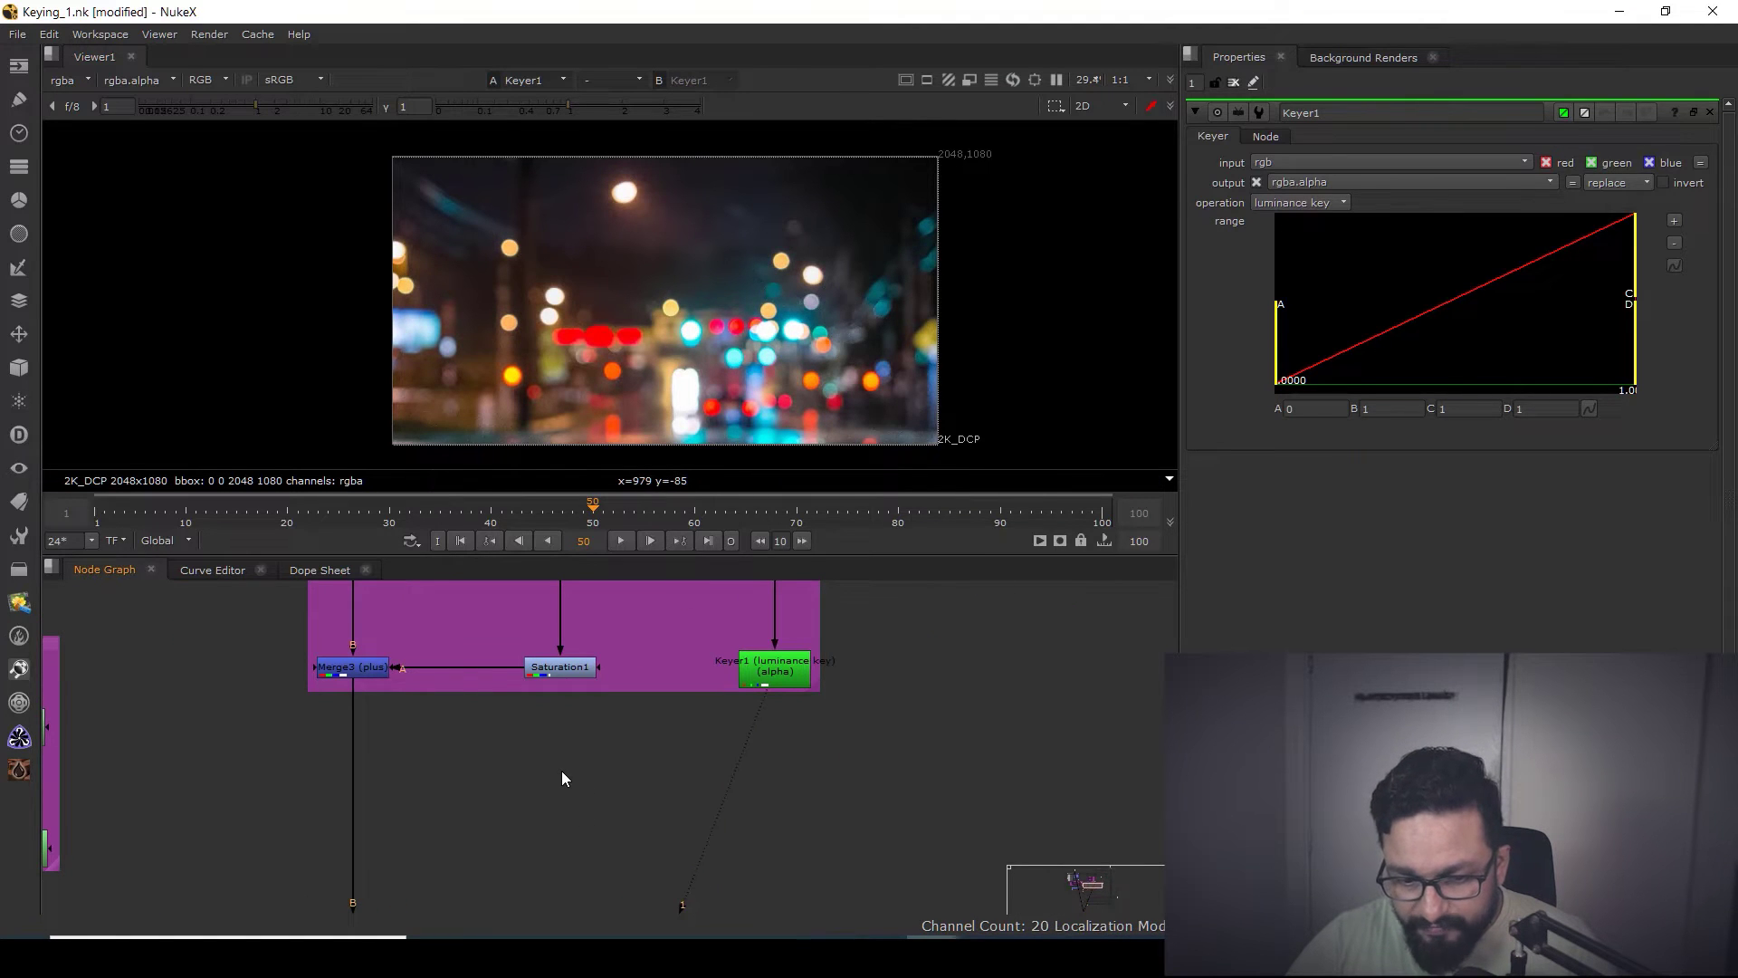
key("m")
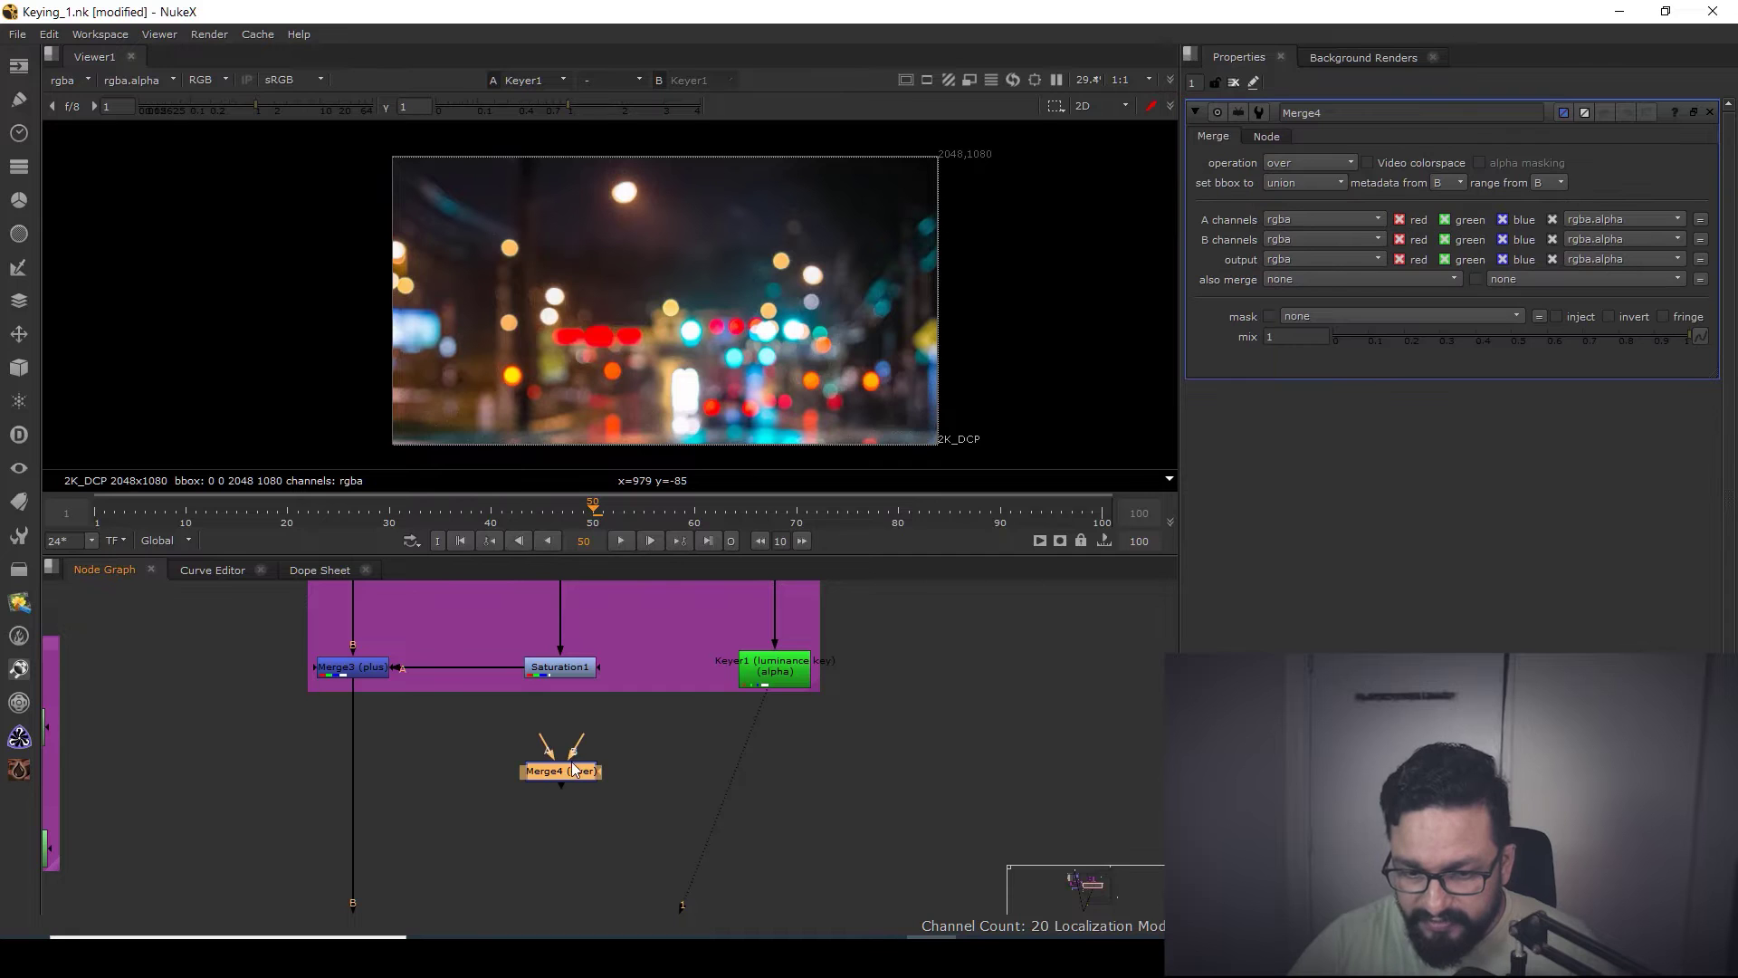
middle_click_drag(589, 735, 609, 765)
left_click_drag(610, 765, 584, 697)
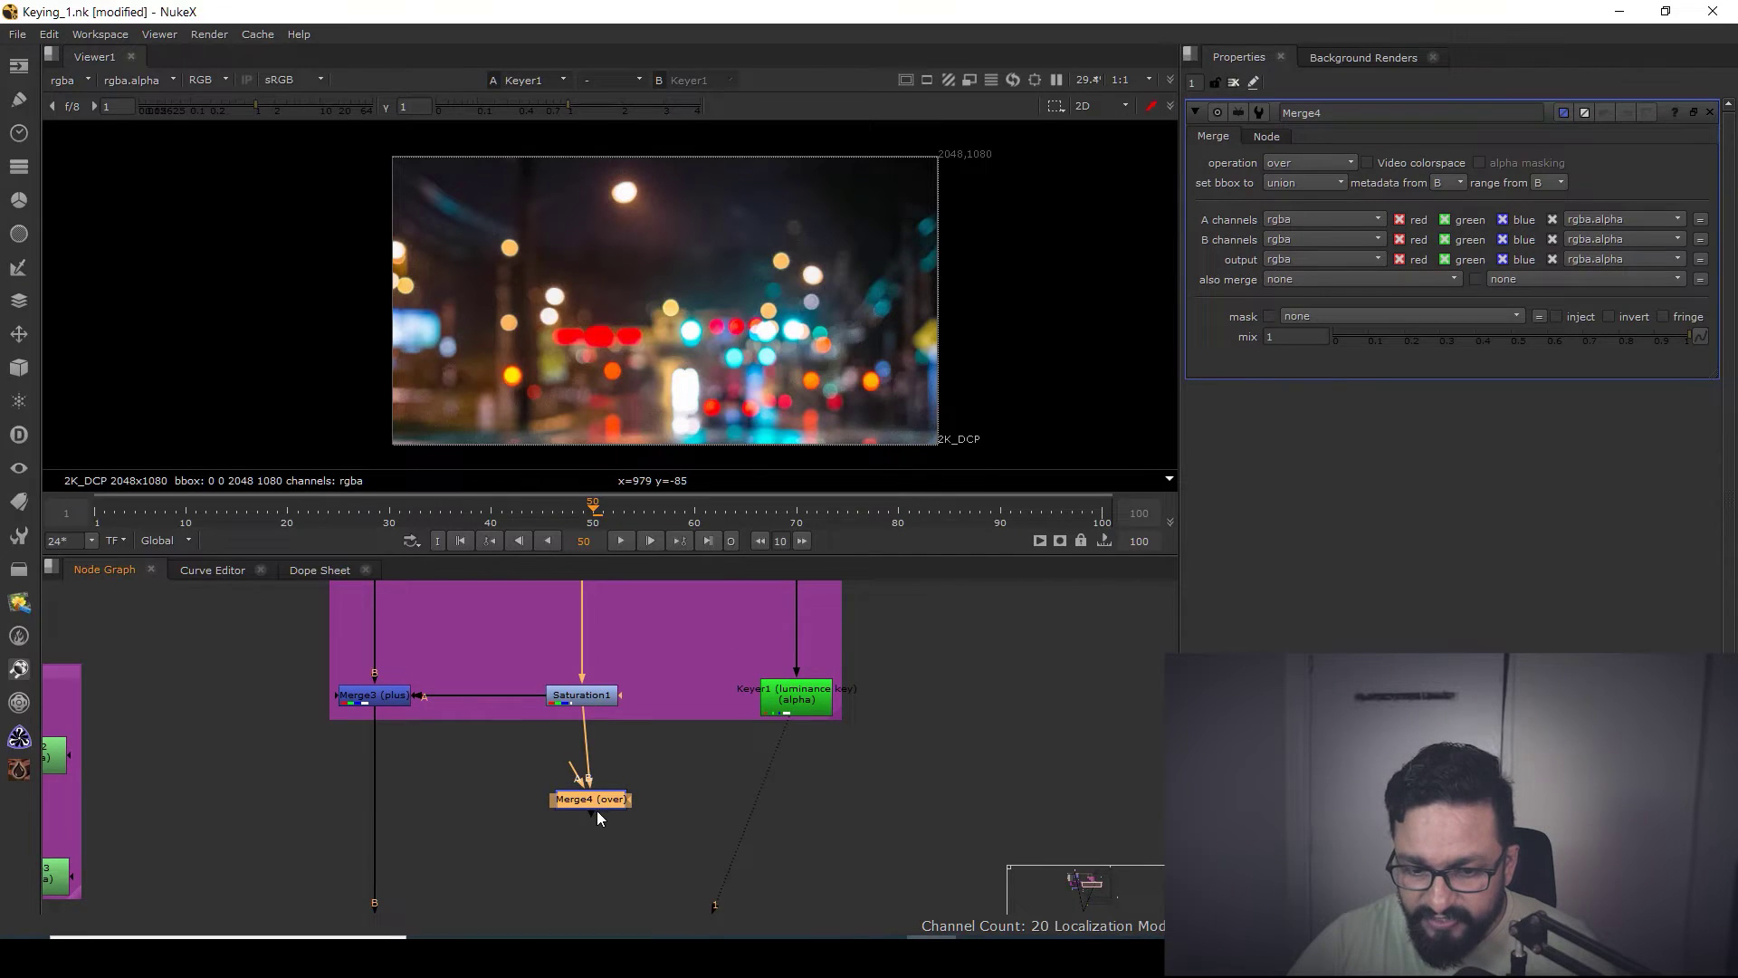
left_click_drag(565, 757, 786, 701)
left_click_drag(689, 740, 797, 784, "ctrl")
- Display the Merge4 output and set its operation to multiply
left_click(588, 785)
key("1")
left_click(1287, 162)
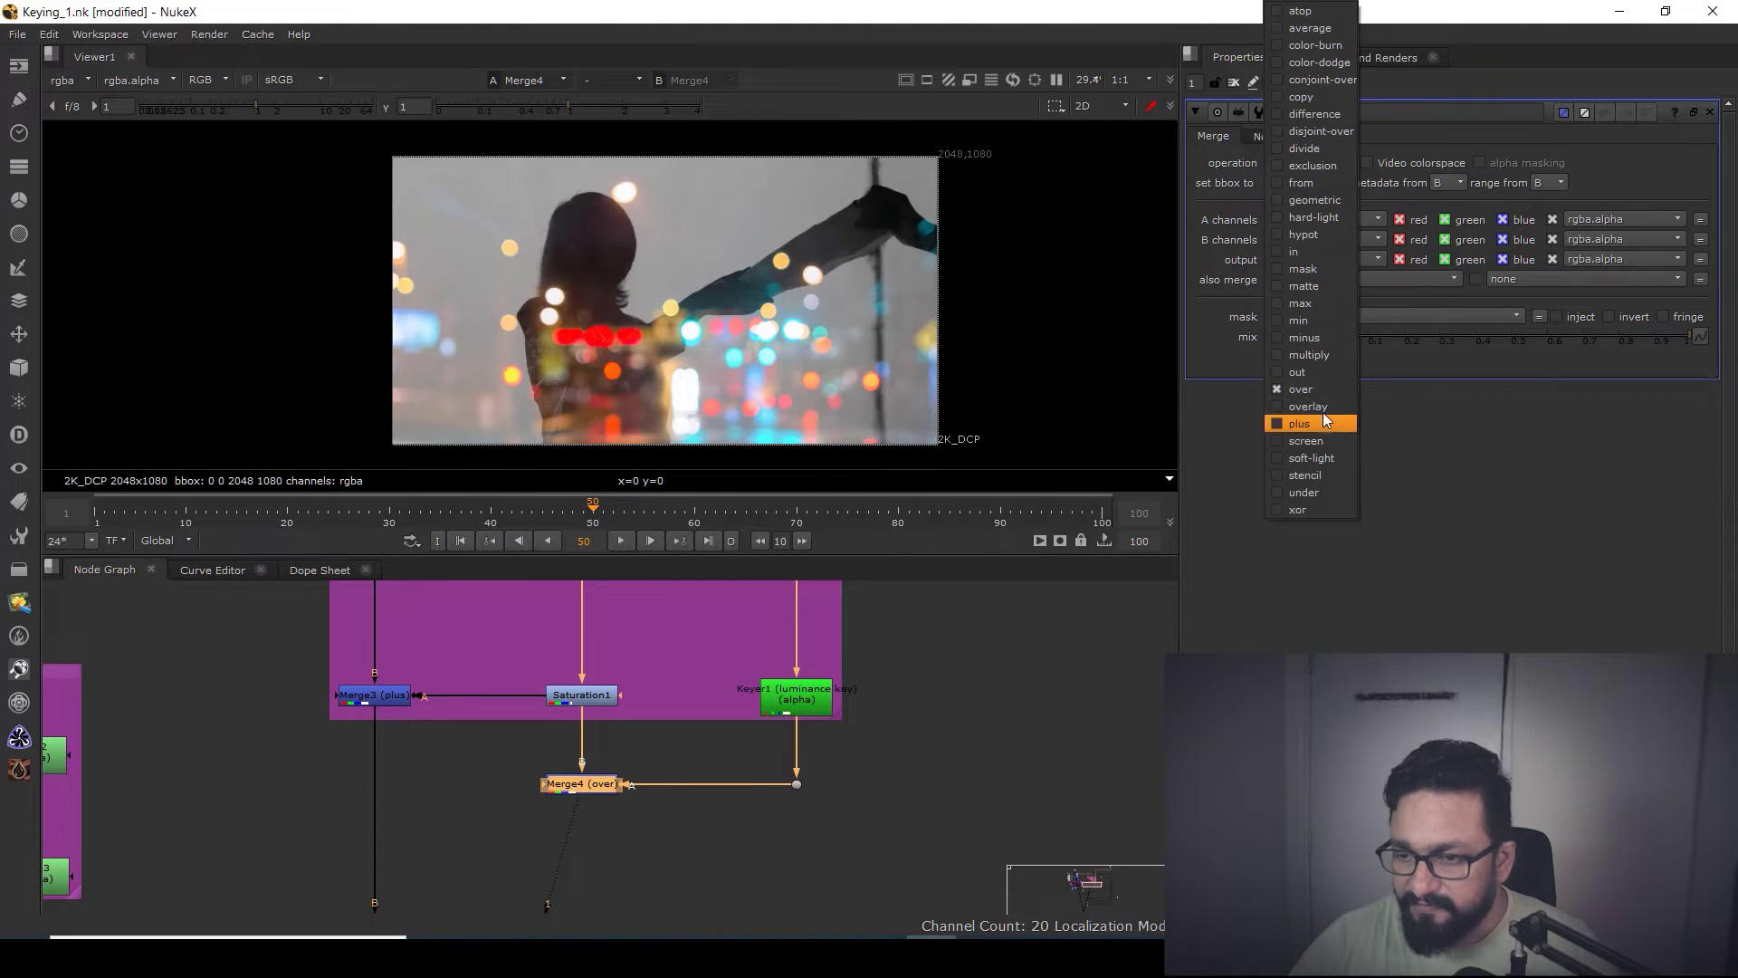
left_click(1313, 354)
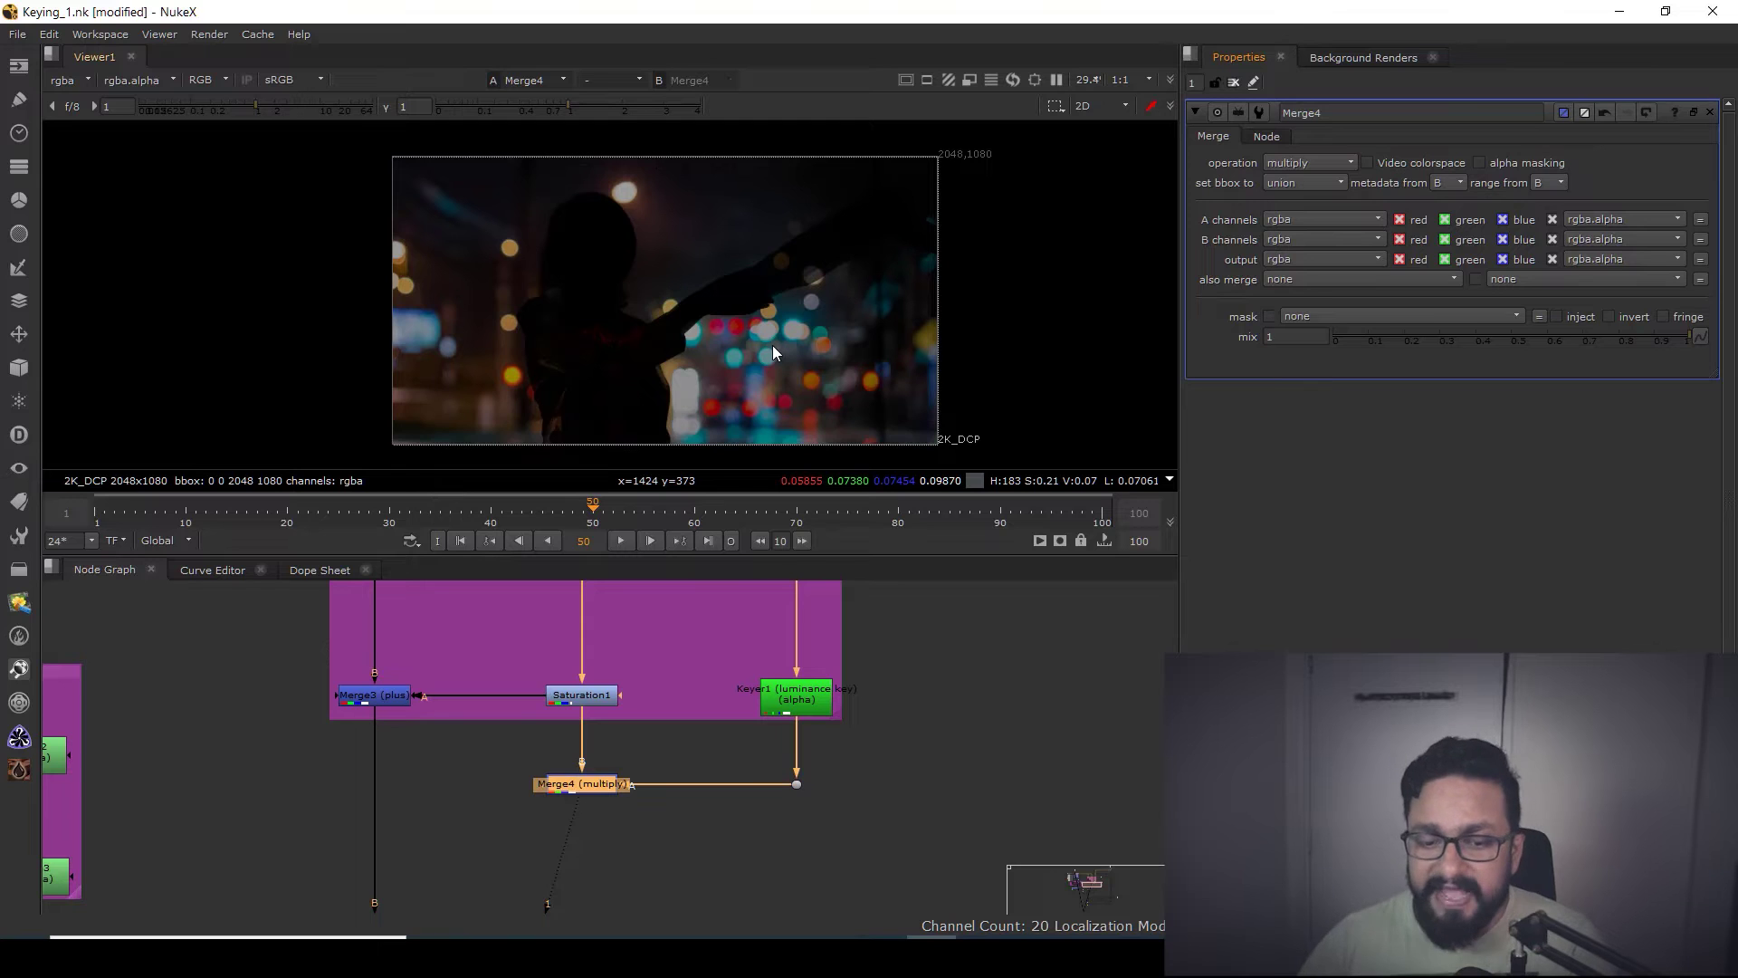
- Reroute the A input of Merge3 (plus) to Merge4, align Merge3 level with it, and view Merge3
left_click_drag(523, 698, 579, 792)
left_click_drag(376, 709, 381, 796)
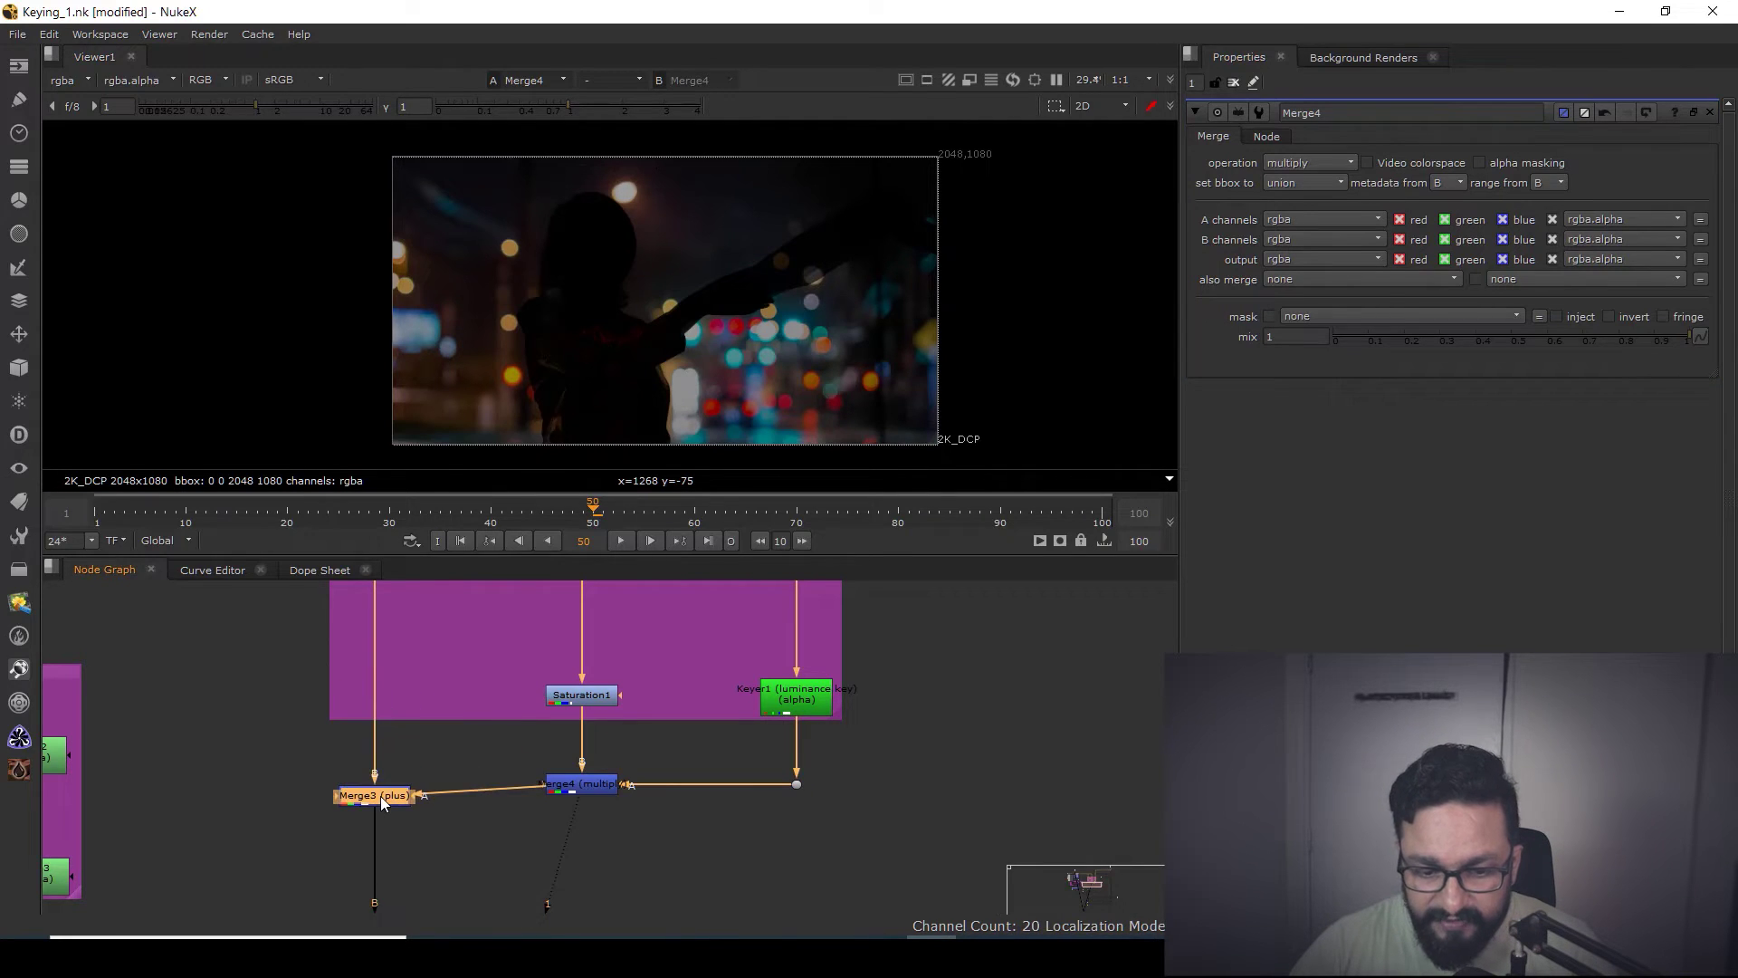
key("1")
left_click(552, 839)
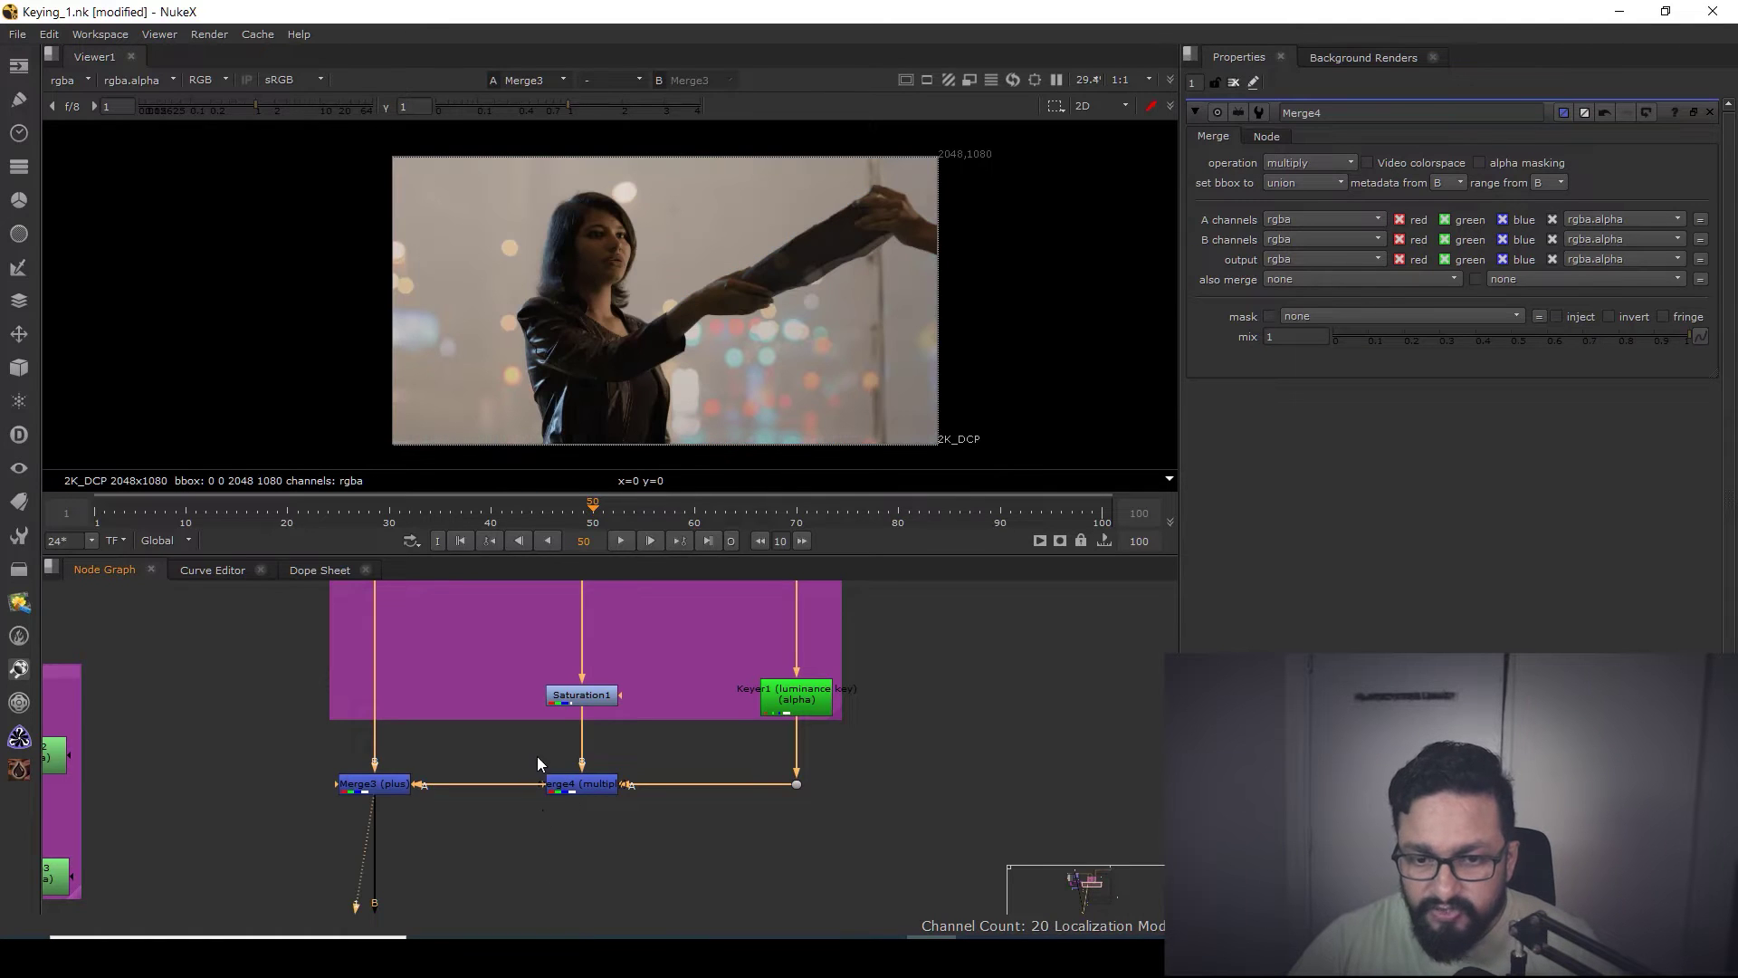
- Display the final composite at Write3 and examine the woman's arm up close
scroll(515, 715, "down", 7)
middle_click_drag(503, 905, 519, 731)
scroll(521, 738, "up", 3)
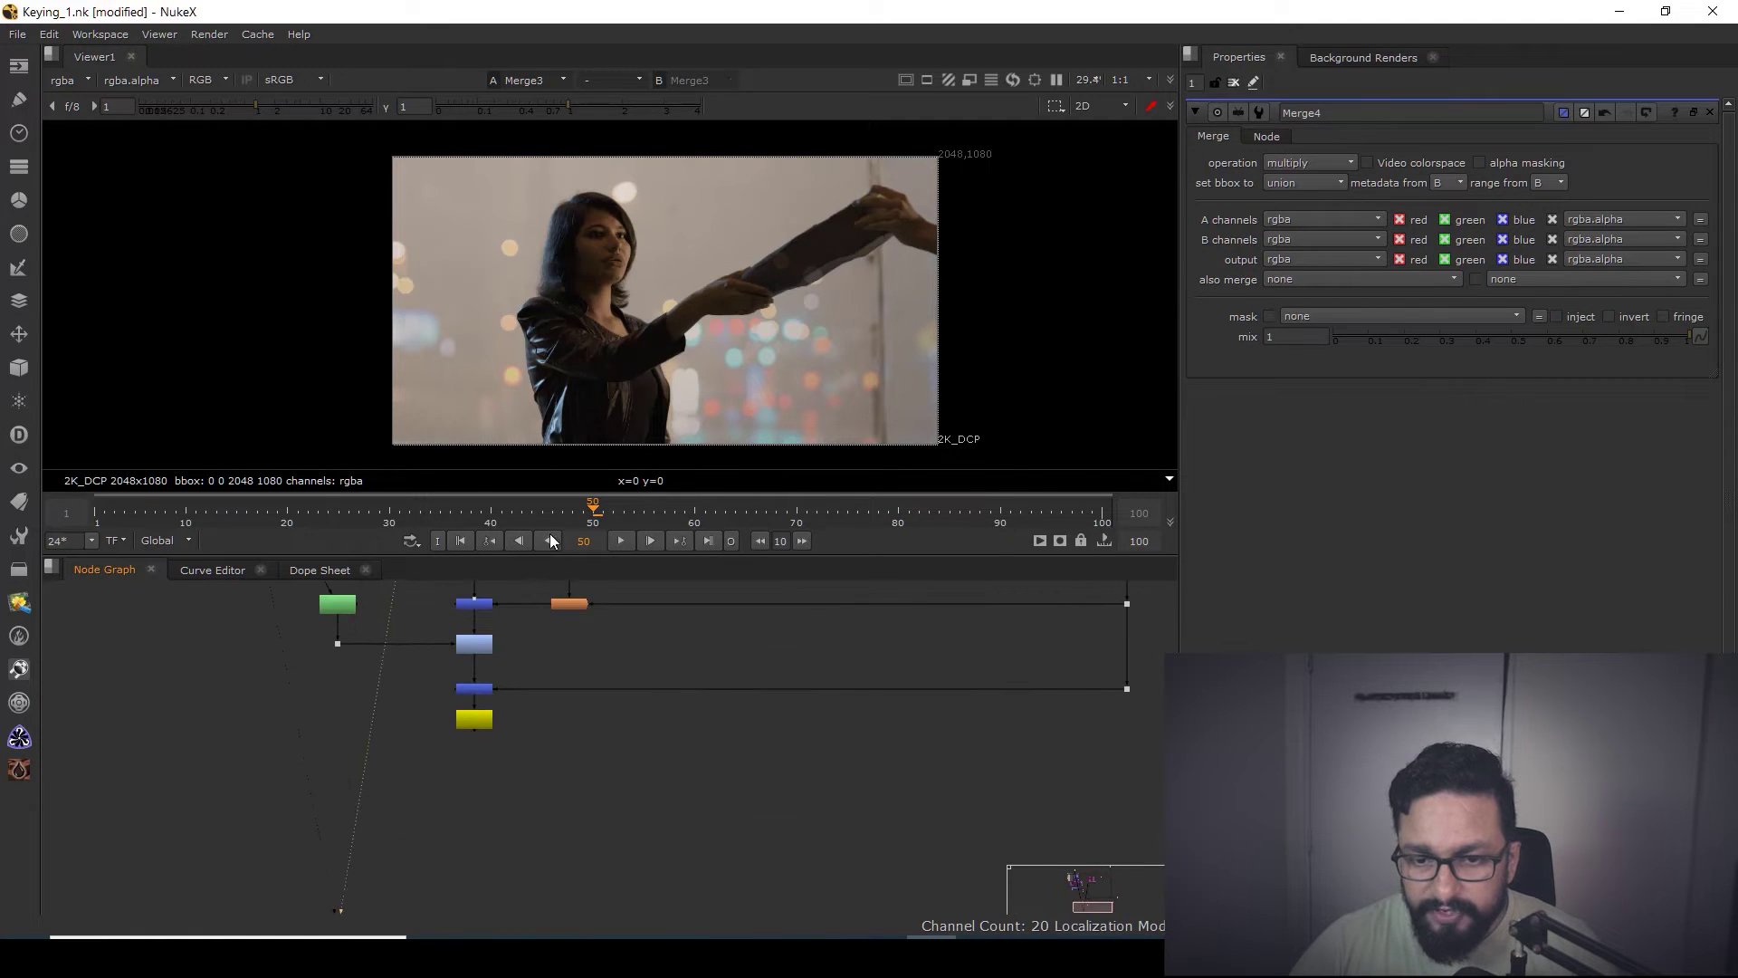
left_click(472, 720)
key("1")
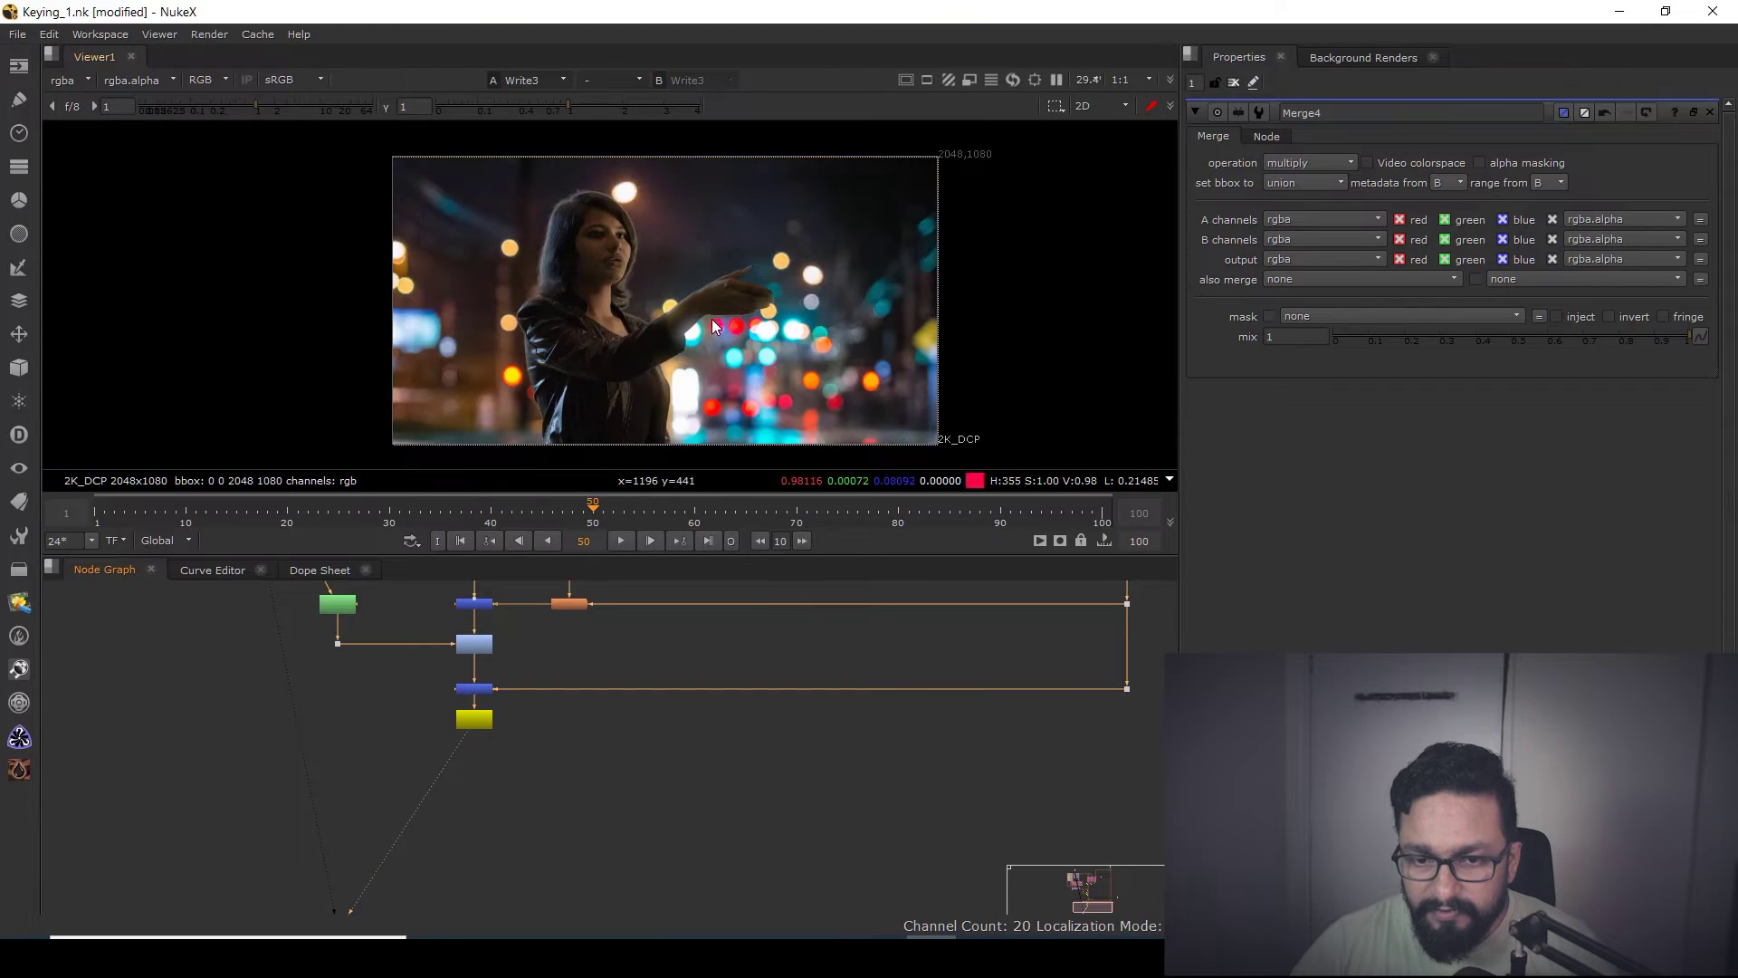
scroll(711, 319, "up", 8)
- Toggle Merge4 off and on to compare the arm and sleeve edges in the enlarged viewer
scroll(540, 761, "up", 8)
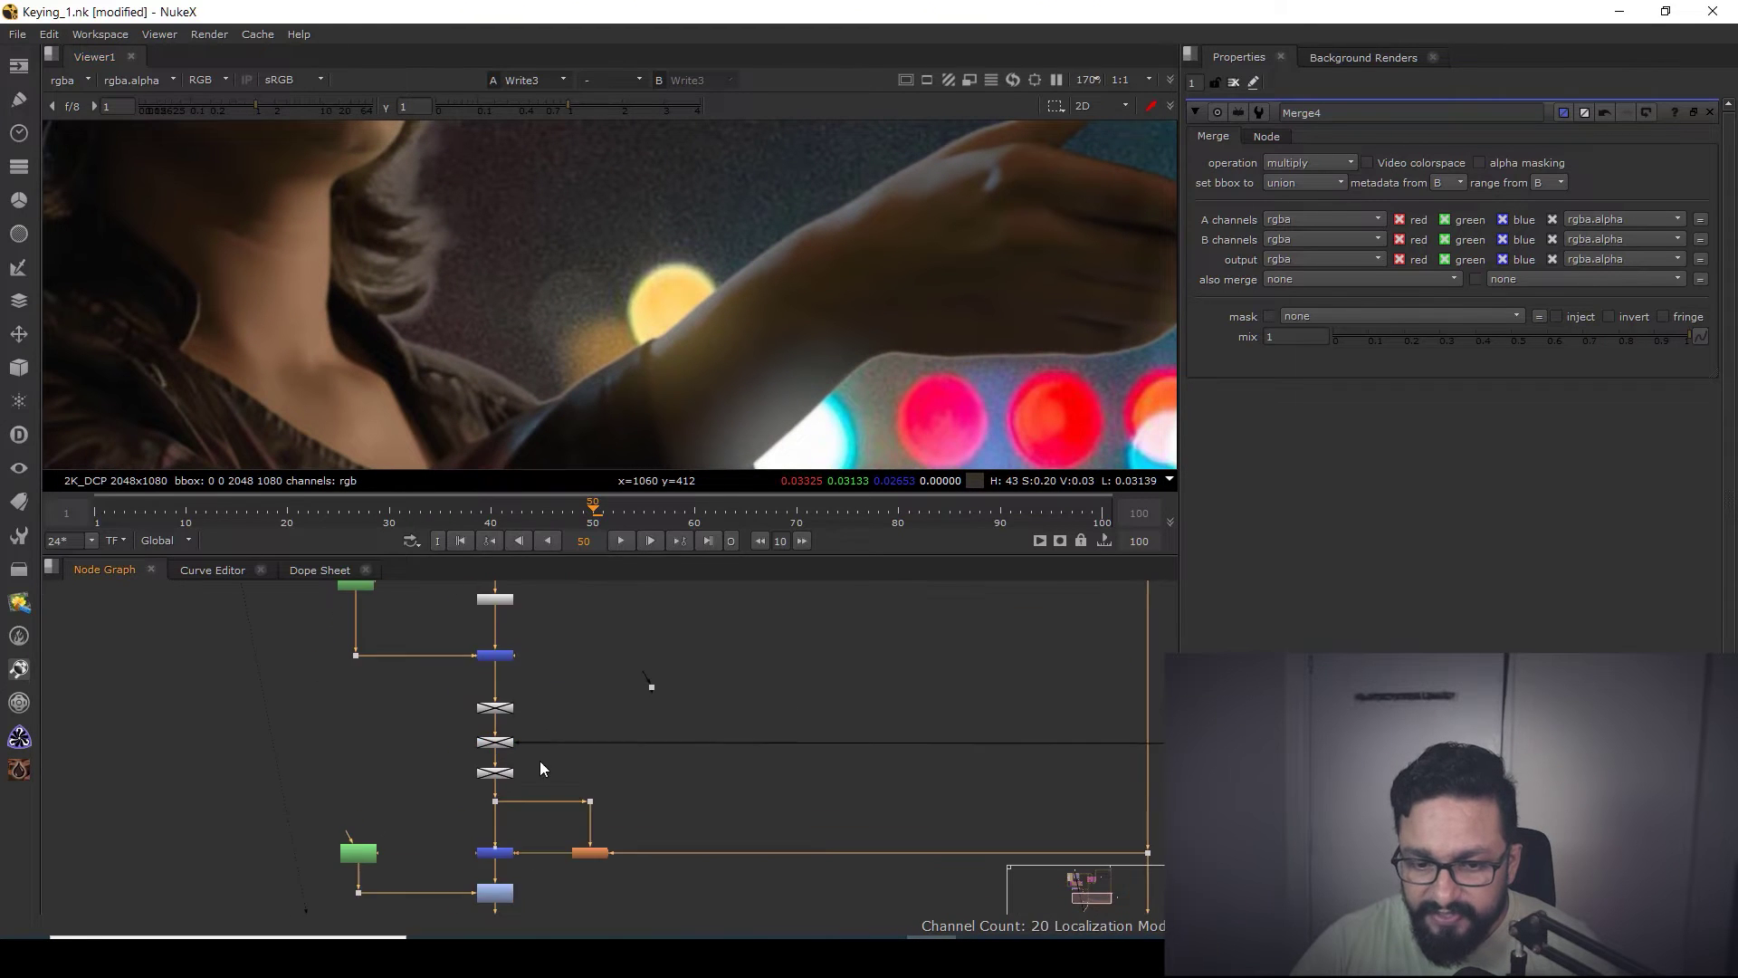
scroll(561, 801, "up", 3)
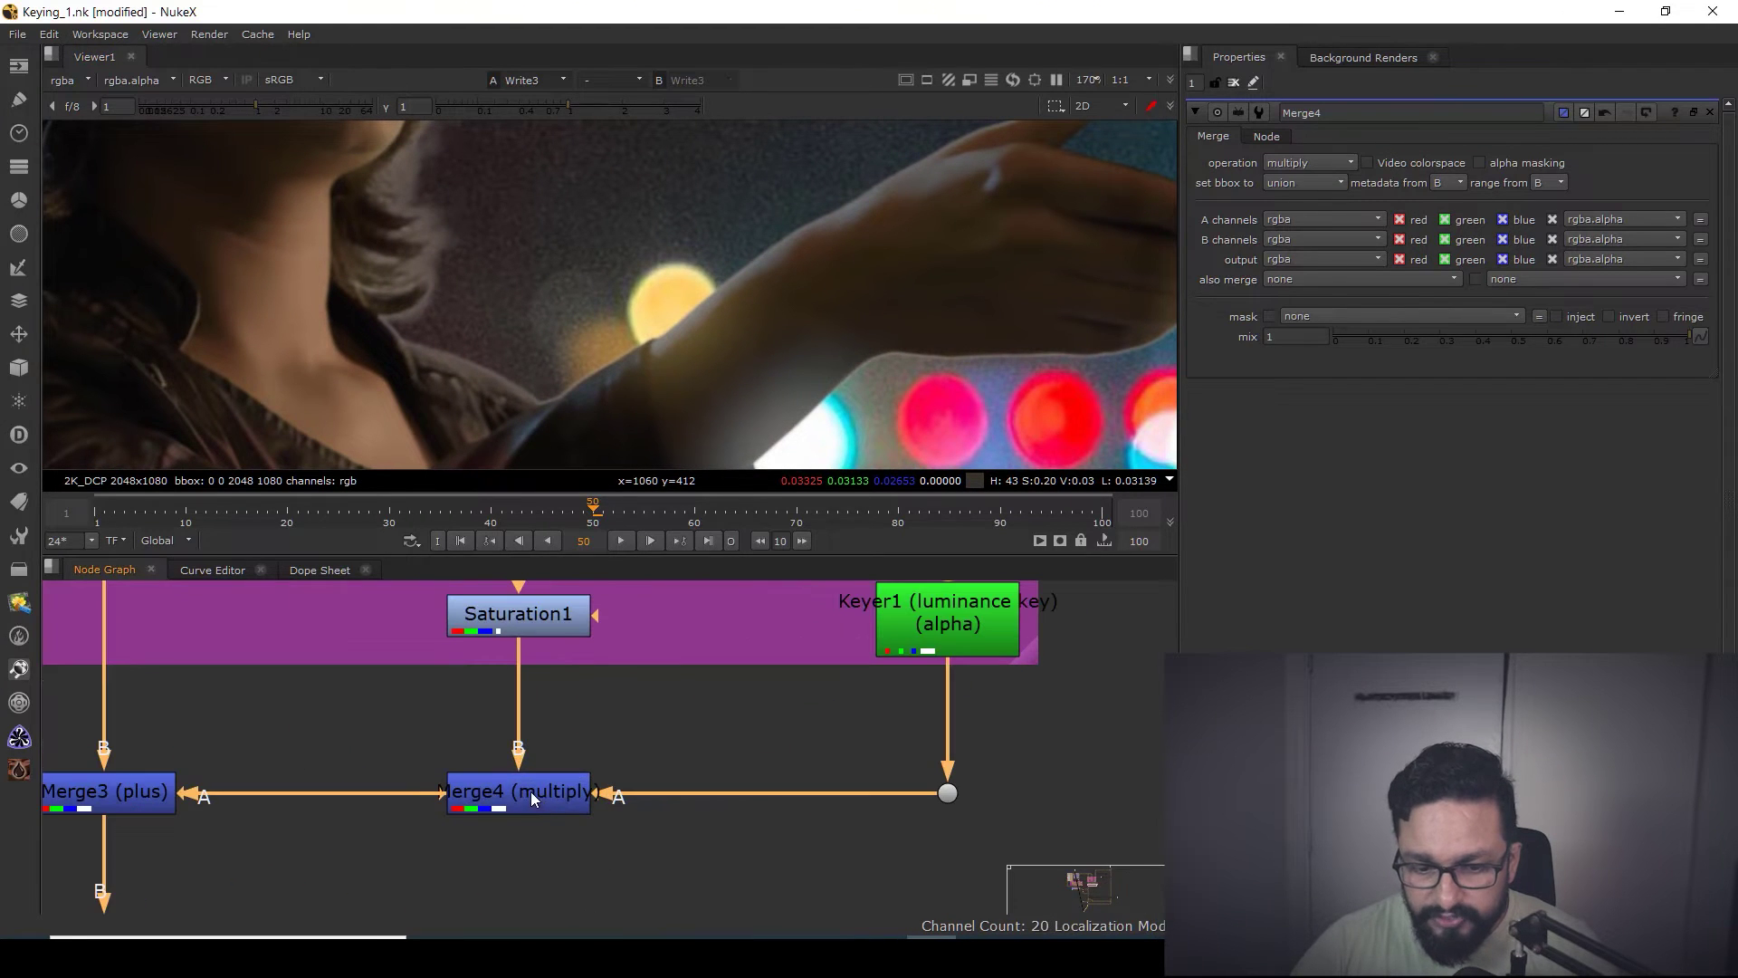
left_click(531, 792)
key("d")
key("space")
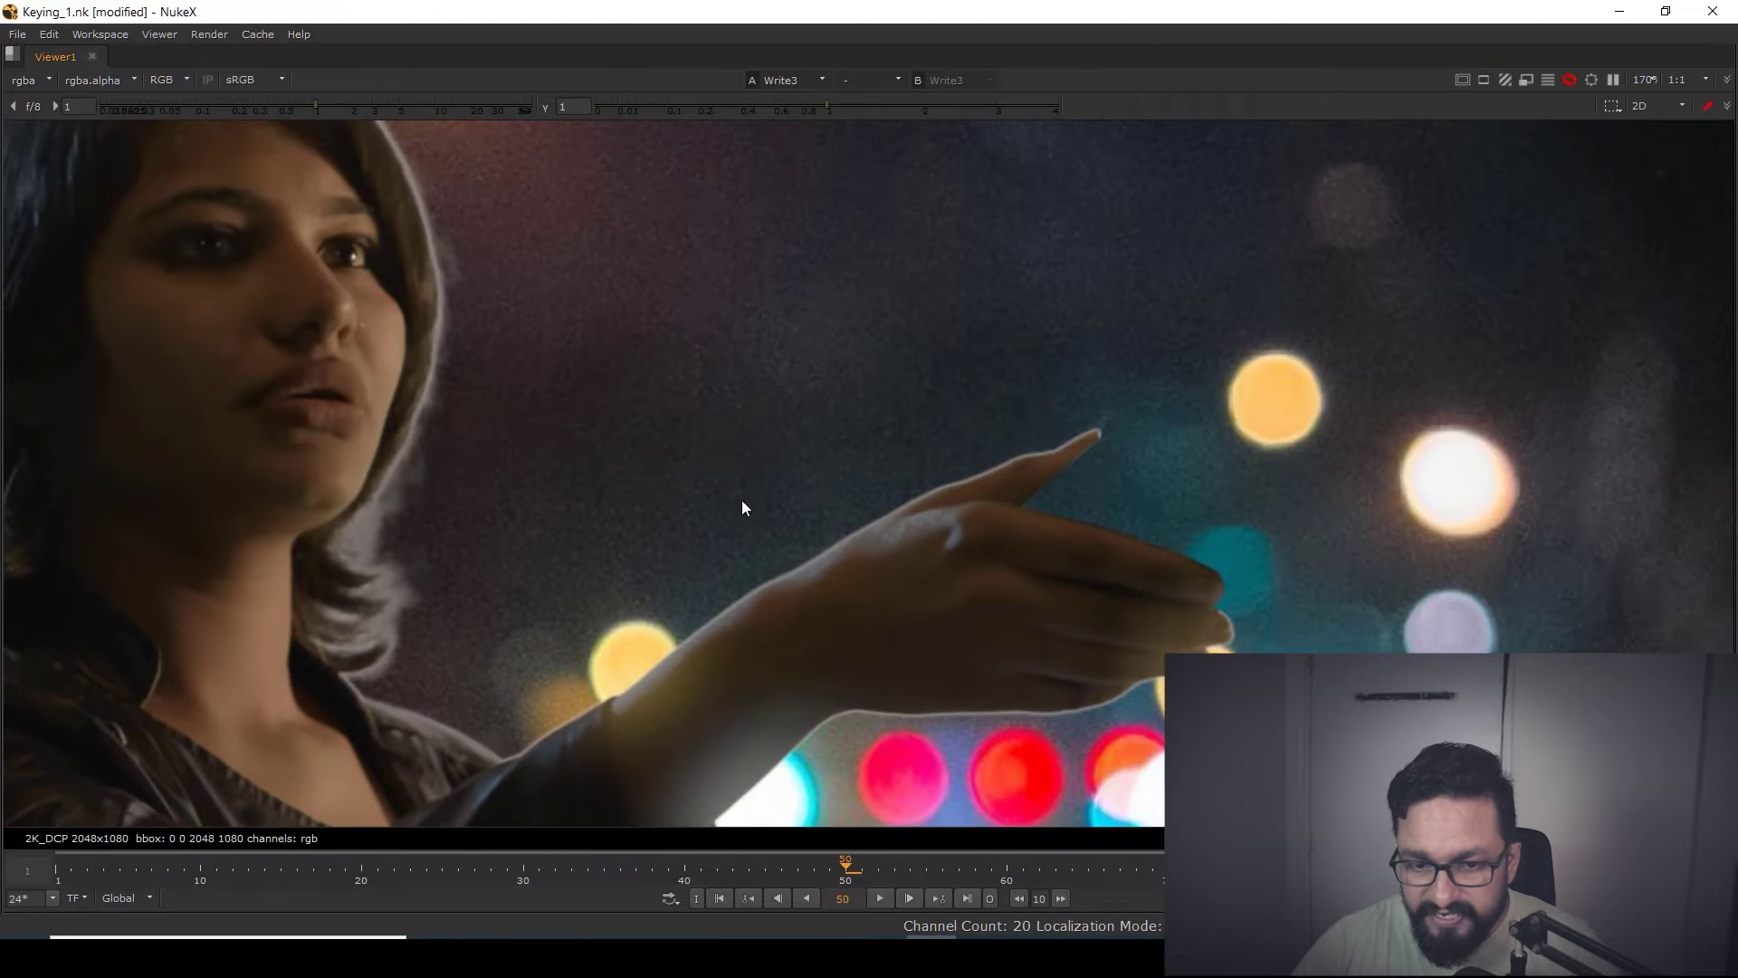
scroll(741, 500, "up", 5)
middle_click_drag(991, 530, 922, 383)
middle_click_drag(882, 449, 933, 195)
key("d")
key("d")
key("d")
- Examine the edges of the sleeve, forearm and fingers against the background lights
middle_click_drag(713, 673, 755, 698)
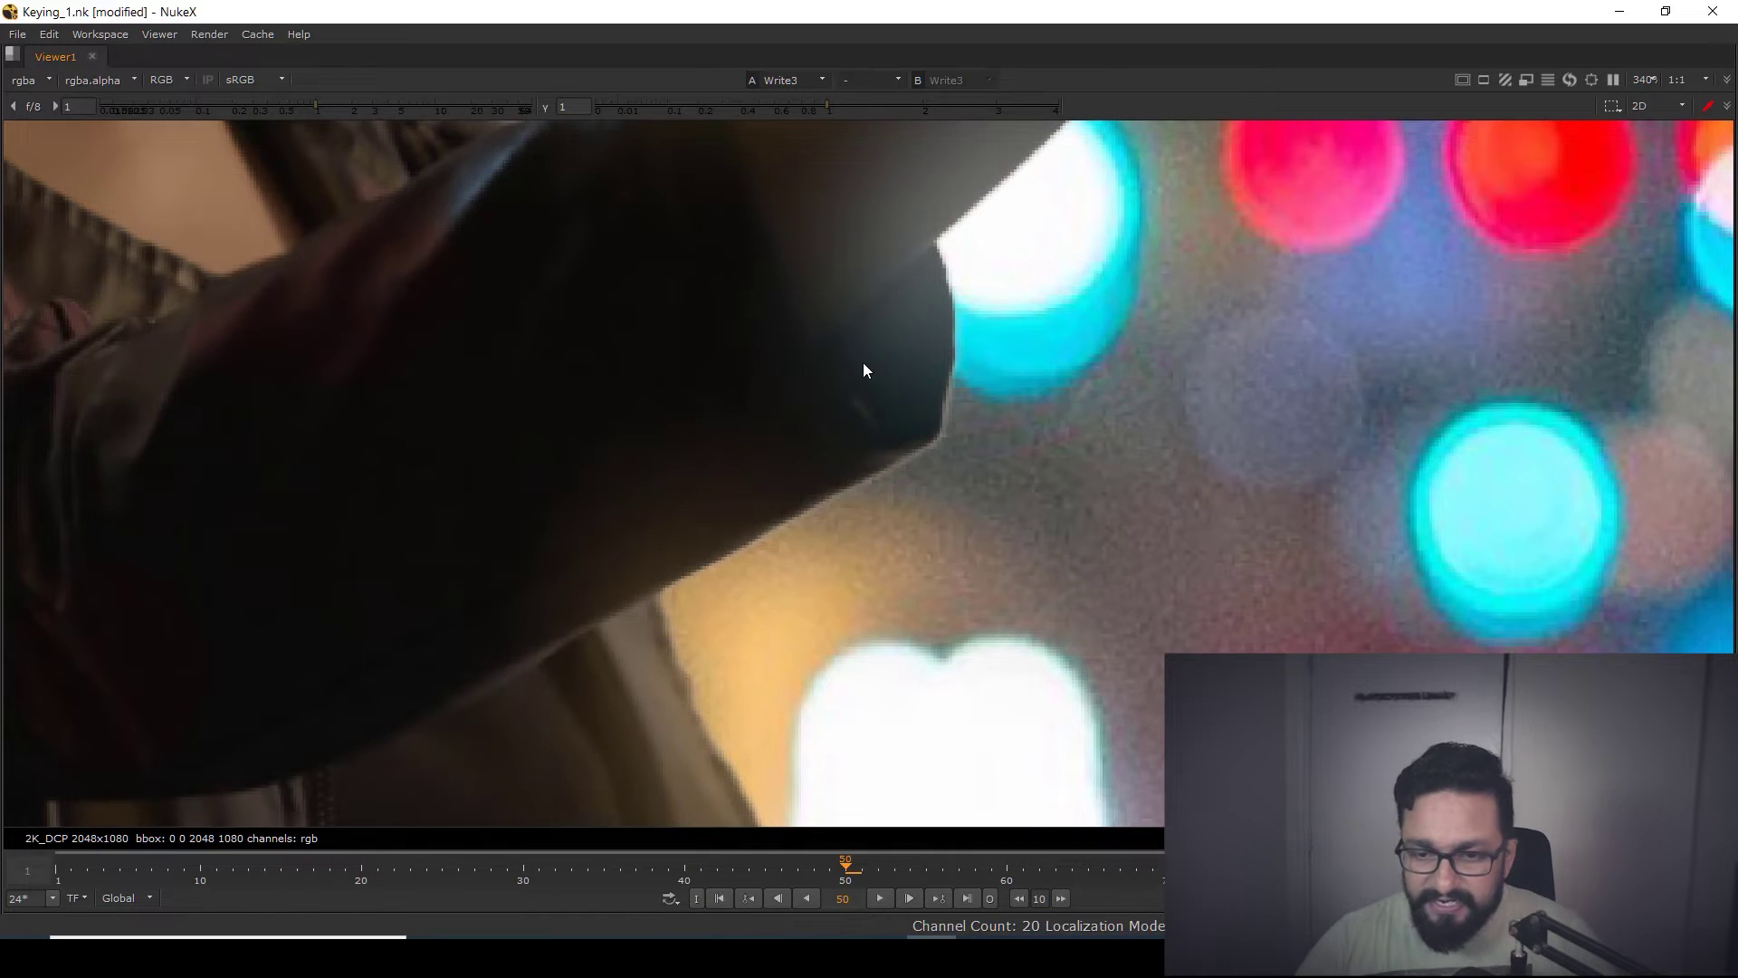
middle_click_drag(793, 422, 755, 624)
middle_click_drag(765, 385, 760, 609)
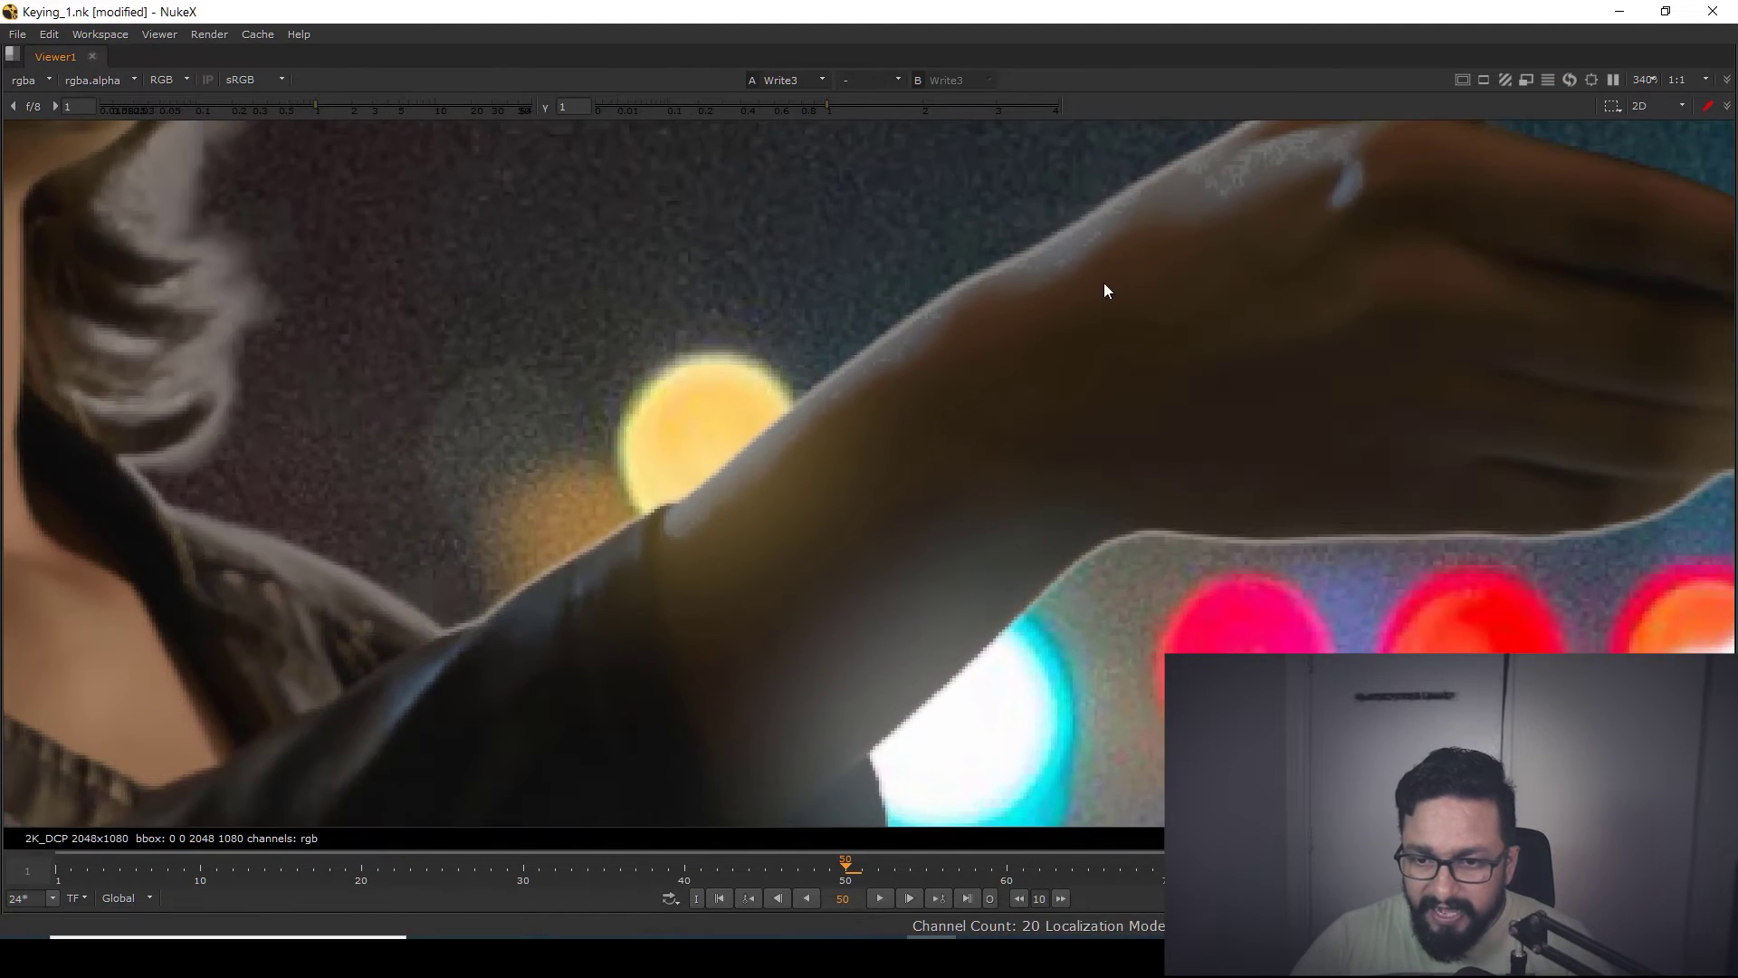
middle_click_drag(1105, 283, 1040, 431)
scroll(1074, 516, "down", 3)
scroll(1164, 400, "up", 1)
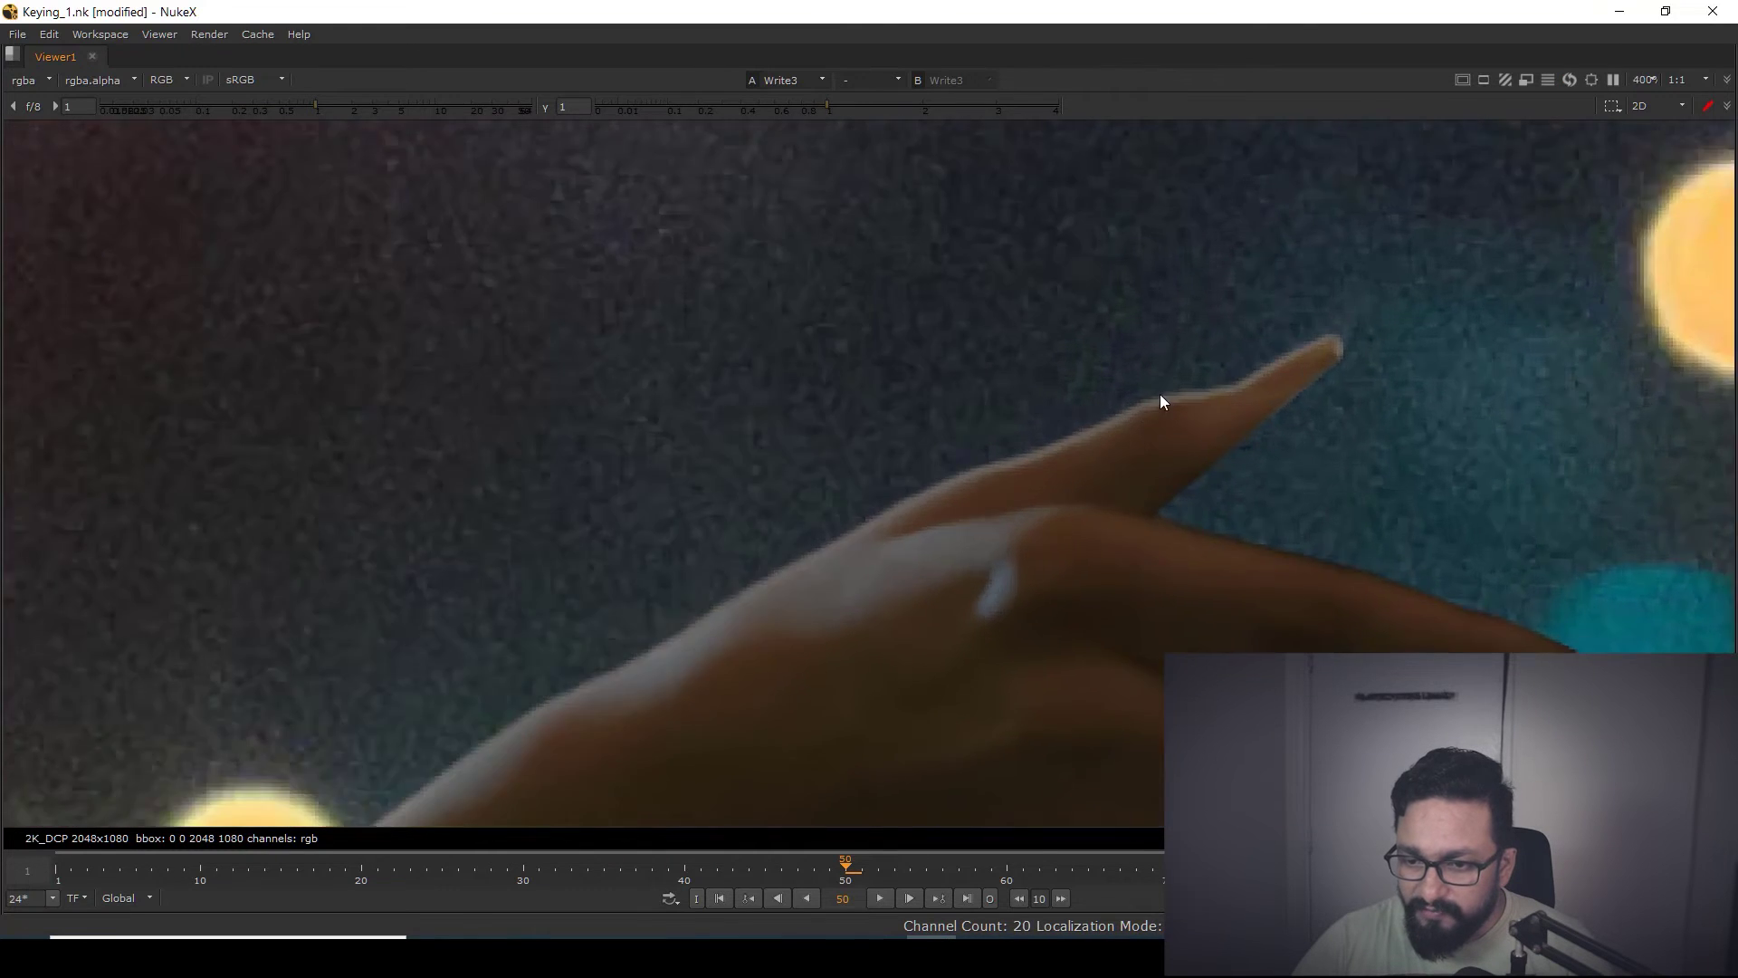
- Examine the upper edges of the fingers and hand in the final composite at high magnification
scroll(1166, 395, "up", 3)
scroll(1160, 433, "down", 4)
scroll(1177, 407, "up", 3)
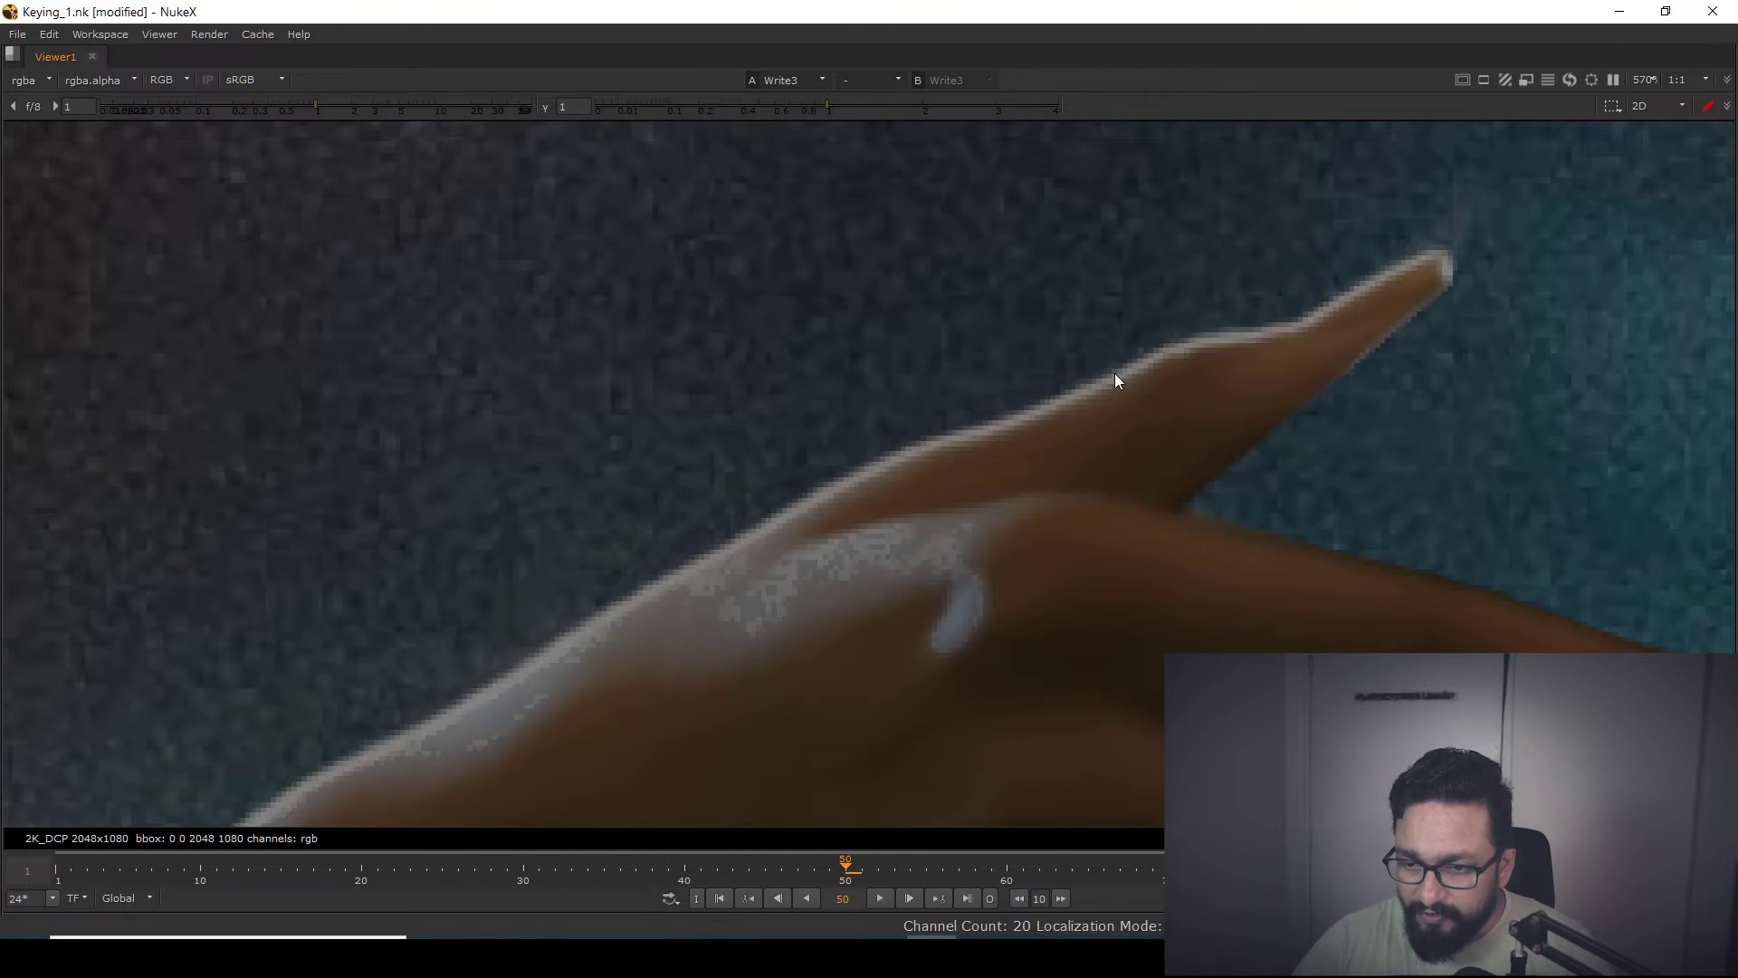
scroll(718, 621, "down", 3)
scroll(1184, 367, "up", 1)
scroll(1068, 452, "down", 3)
scroll(1240, 355, "up", 3)
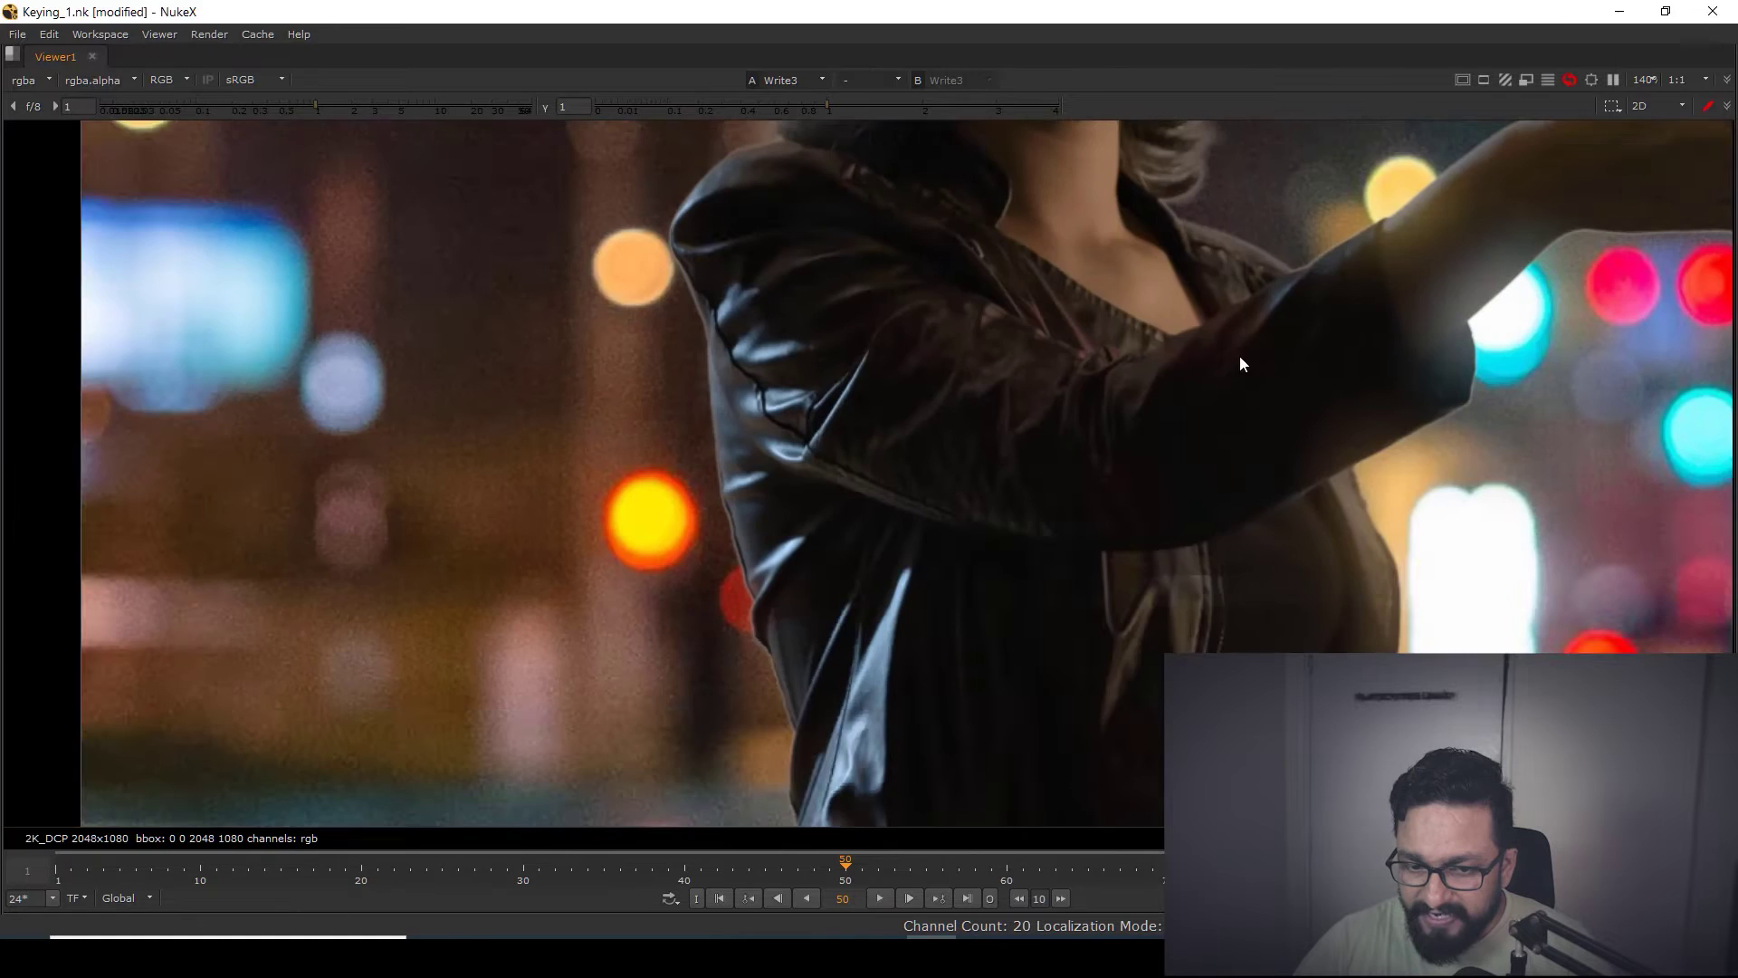
- Examine the back edge of the leather jacket against the street lights at high magnification
scroll(614, 502, "up", 2)
middle_click_drag(604, 501, 958, 143)
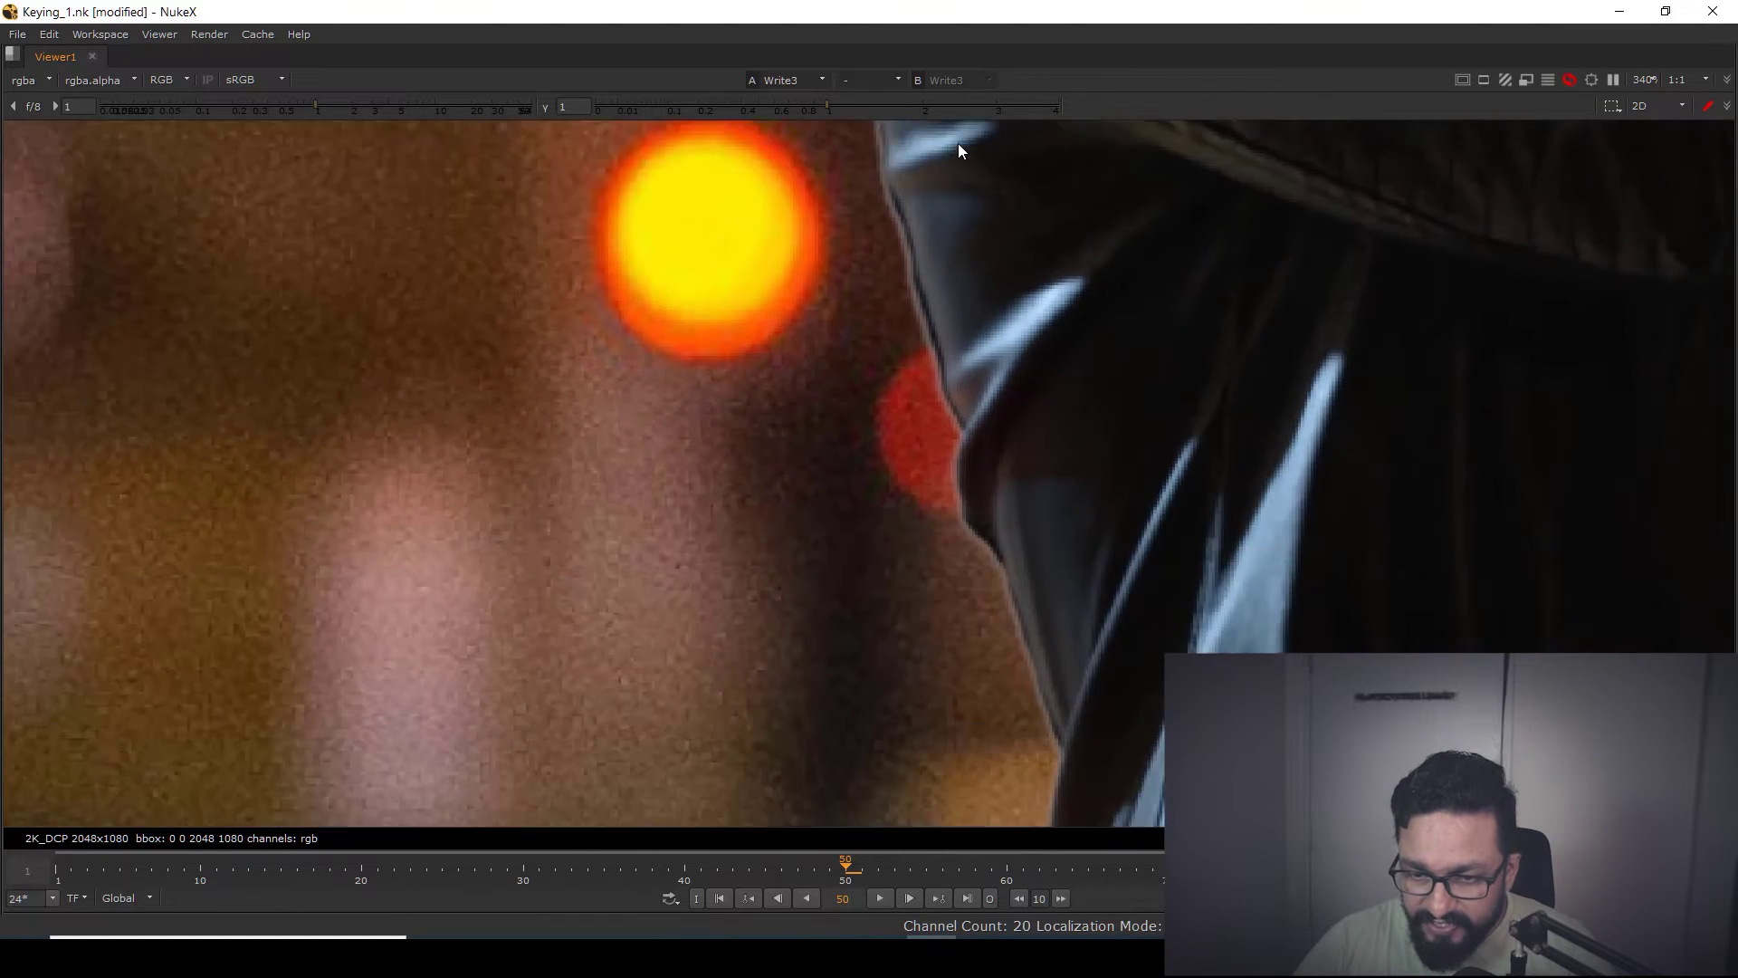
scroll(1018, 356, "up", 6)
scroll(1035, 385, "down", 7)
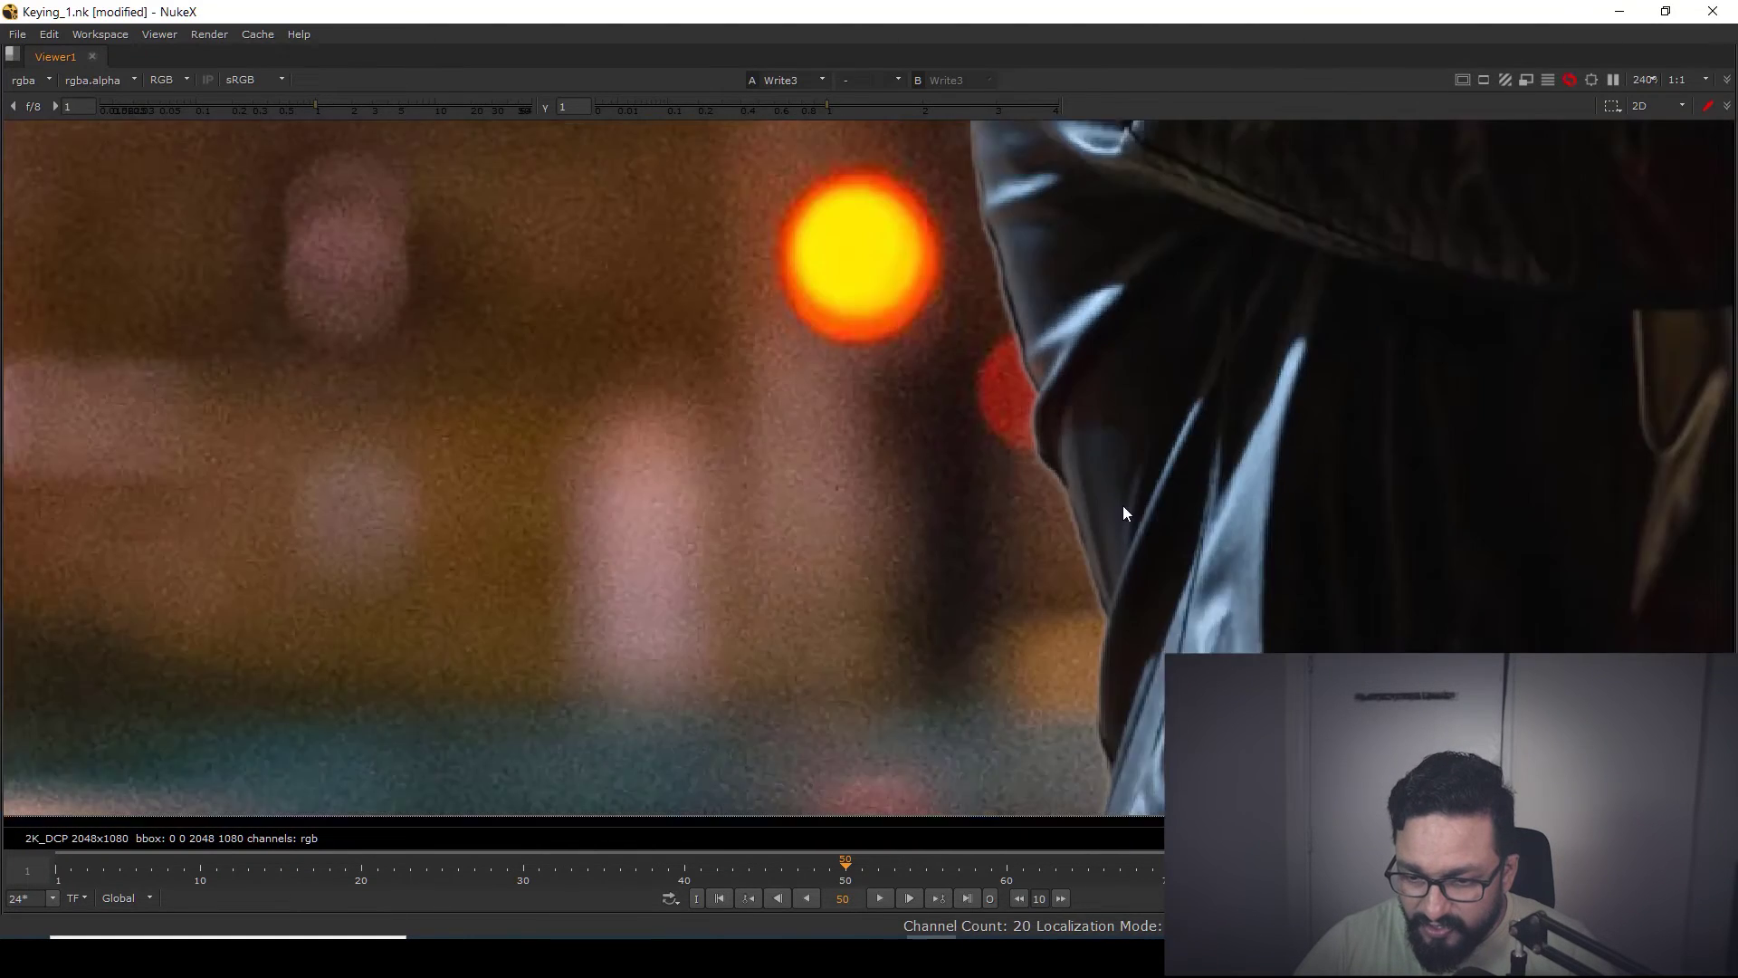
scroll(1037, 428, "up", 1)
scroll(1237, 290, "down", 5)
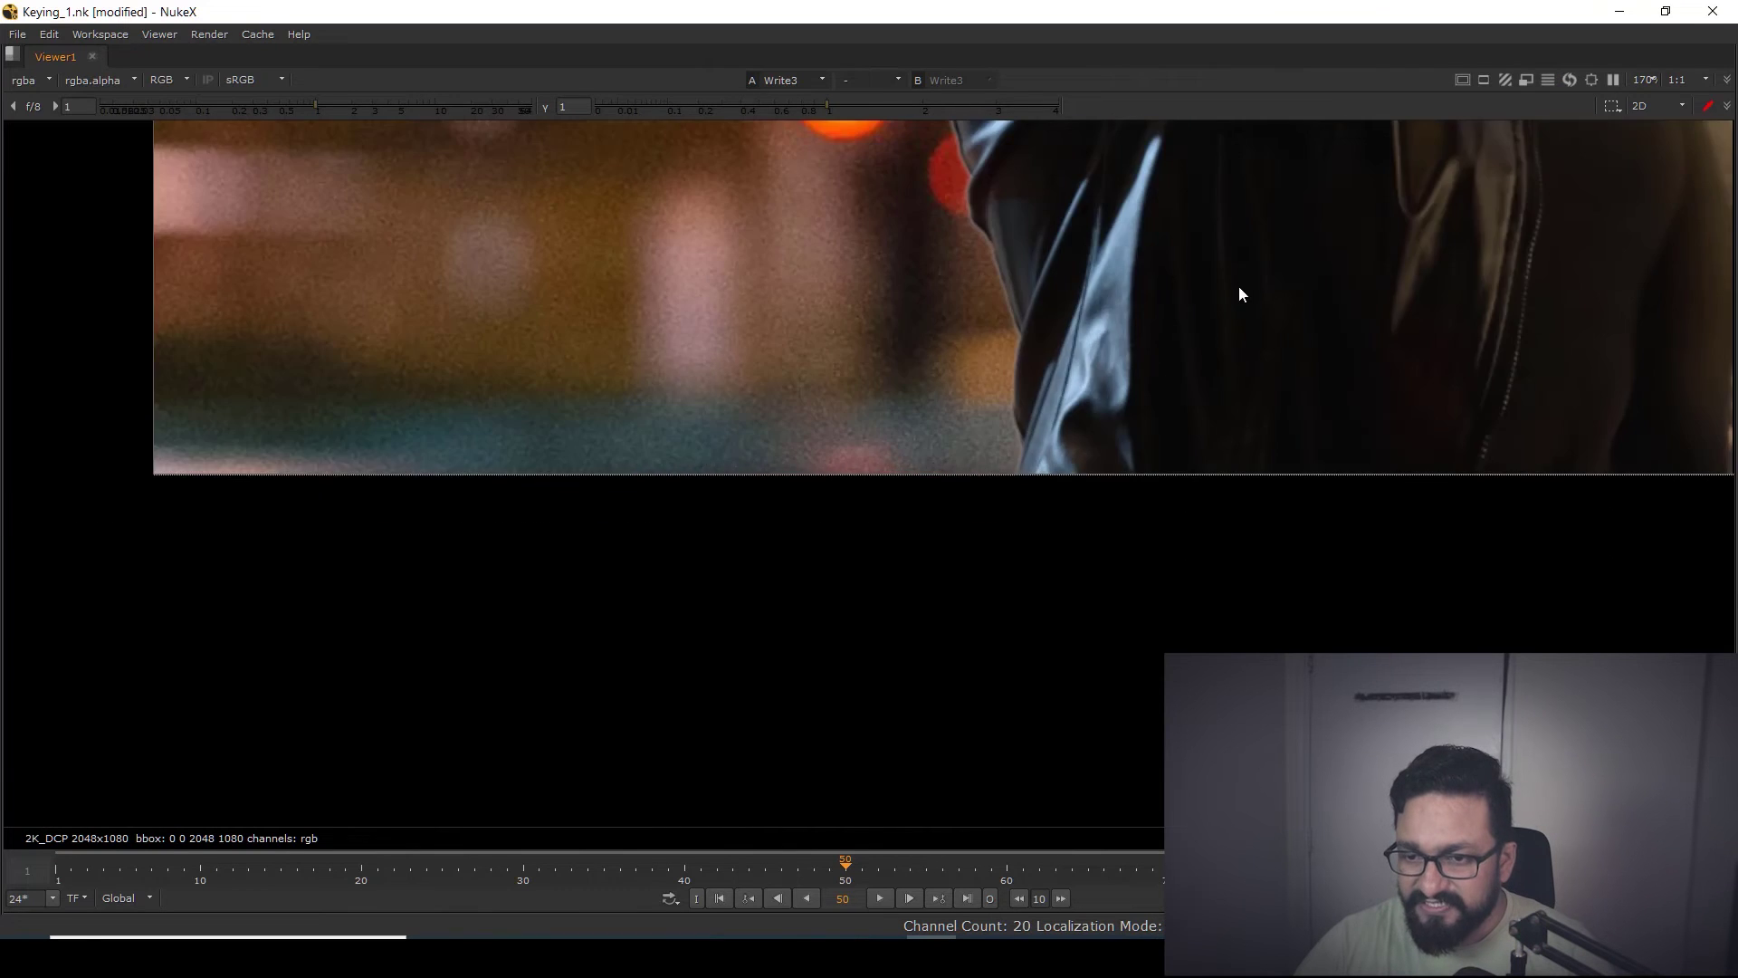
- Examine the hair, neck and shoulder edges of the woman, finishing with the whole composite in view
scroll(989, 561, "down", 4)
scroll(992, 534, "up", 4)
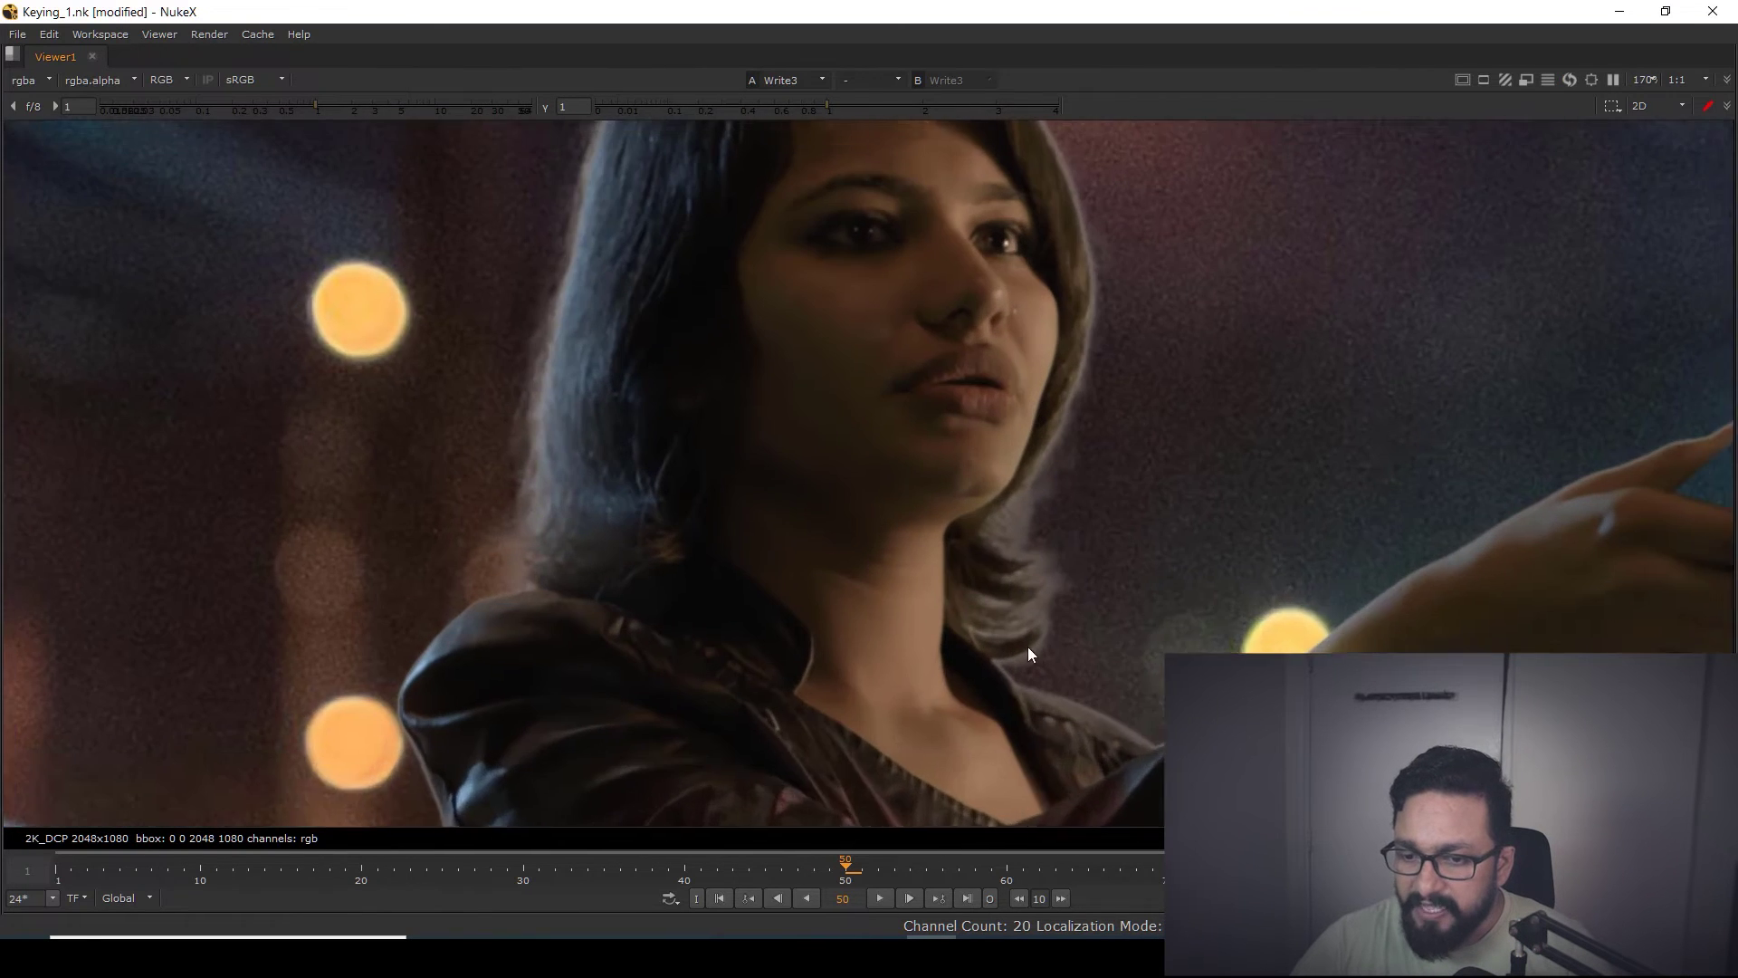
left_click_drag(1252, 449, 910, 749)
middle_click_drag(1041, 595, 1070, 904)
scroll(870, 281, "up", 3)
scroll(871, 281, "down", 3)
left_click_drag(863, 193, 387, 483)
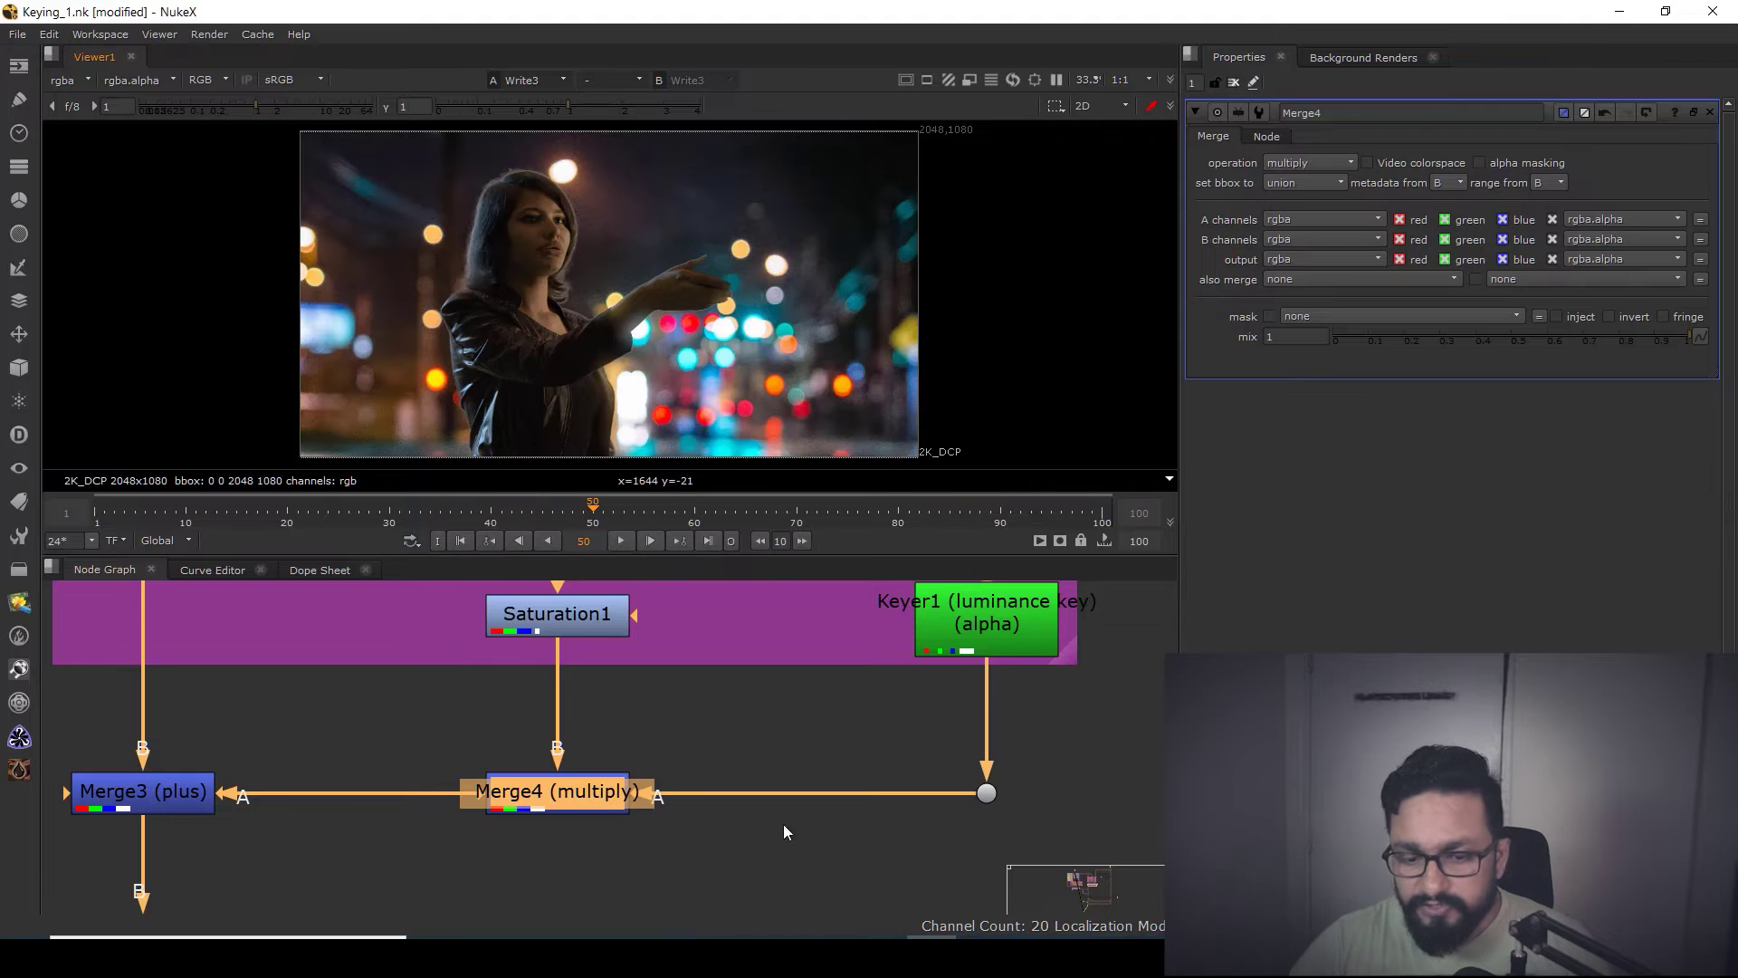
- Display the despilled plate from Keylight3 in the Luma Restored + Despill backdrop
scroll(670, 724, "down", 3)
middle_click_drag(687, 777, 670, 817)
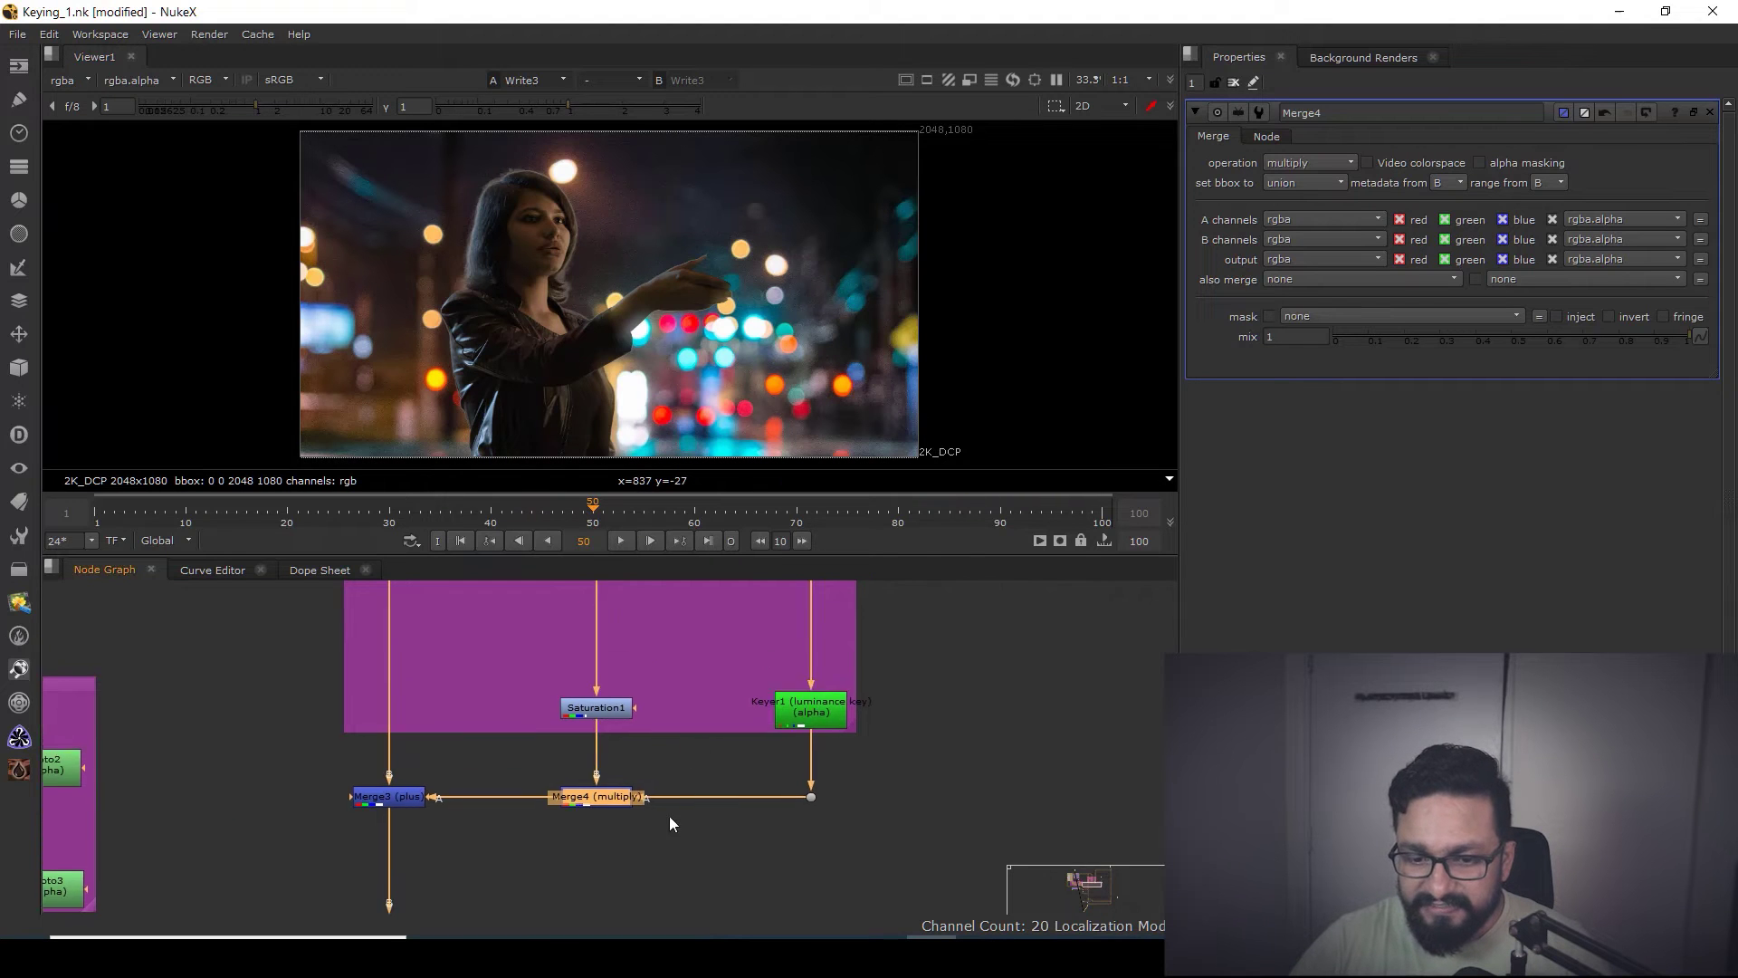
scroll(689, 810, "down", 3)
middle_click_drag(543, 667, 709, 660)
scroll(710, 660, "up", 3)
left_click(710, 661)
key("1")
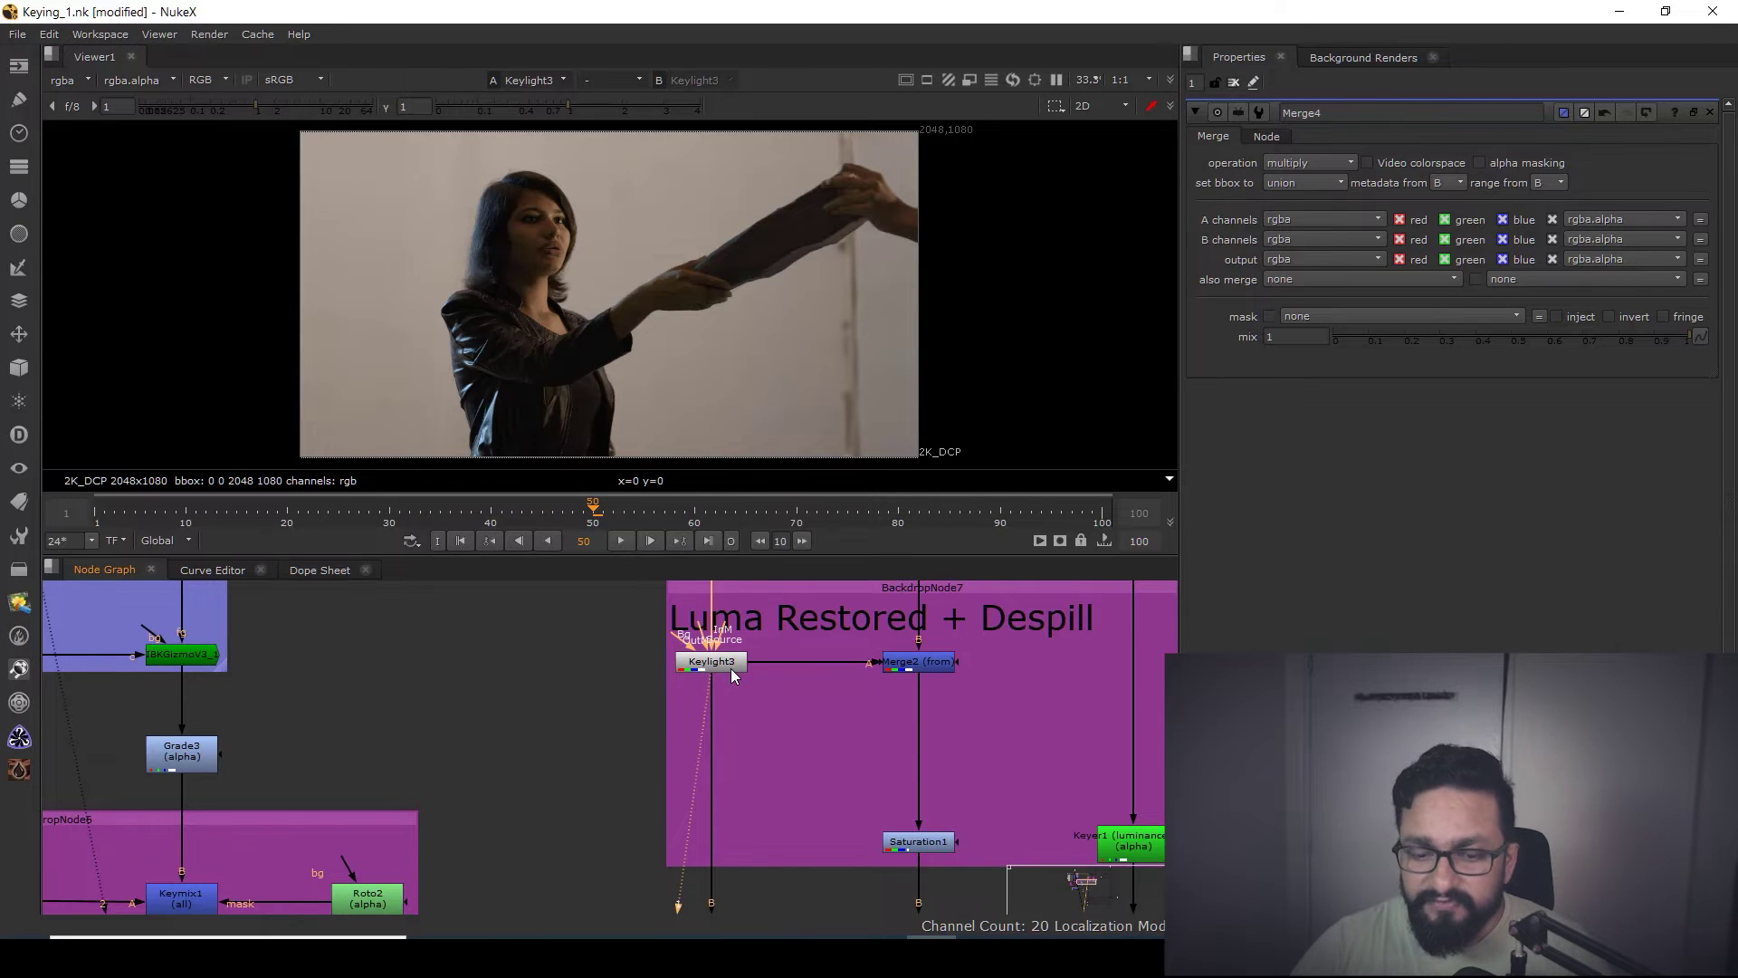
- Examine the hair tips beside the neck up close in the Keylight3 result
scroll(628, 722, "down", 3)
middle_click_drag(585, 769, 687, 778)
left_click(688, 785)
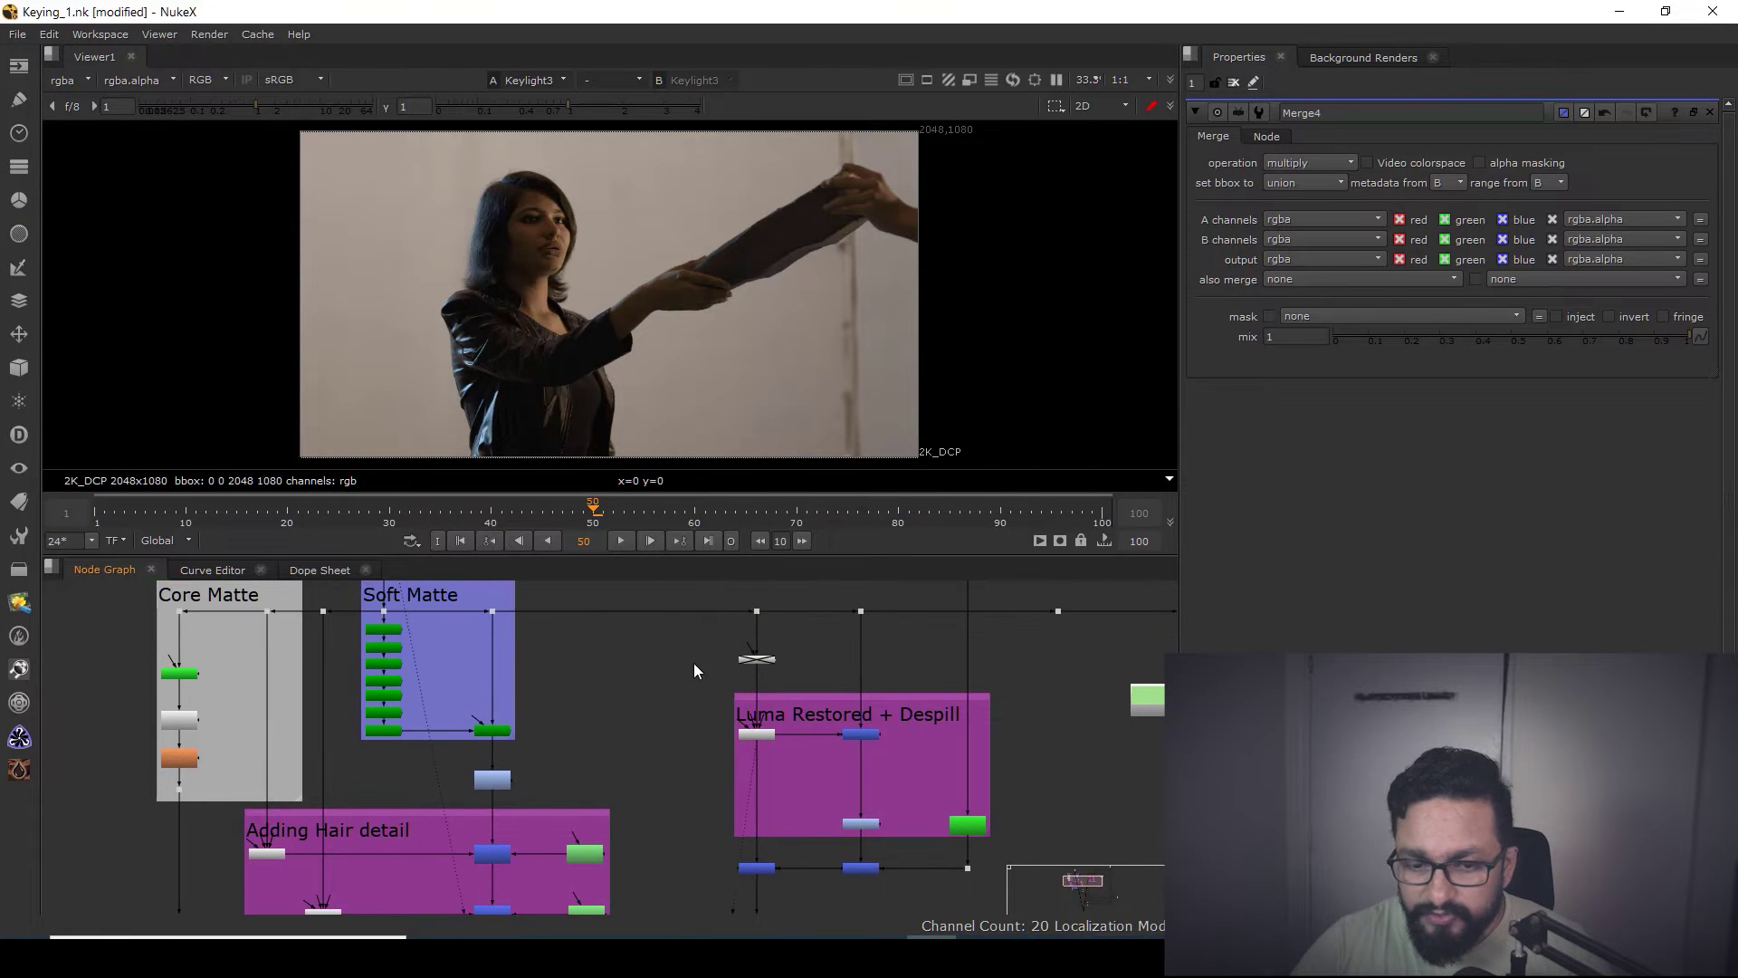
scroll(545, 235, "up", 6)
left_click_drag(771, 185, 561, 380)
middle_click_drag(510, 283, 632, 355)
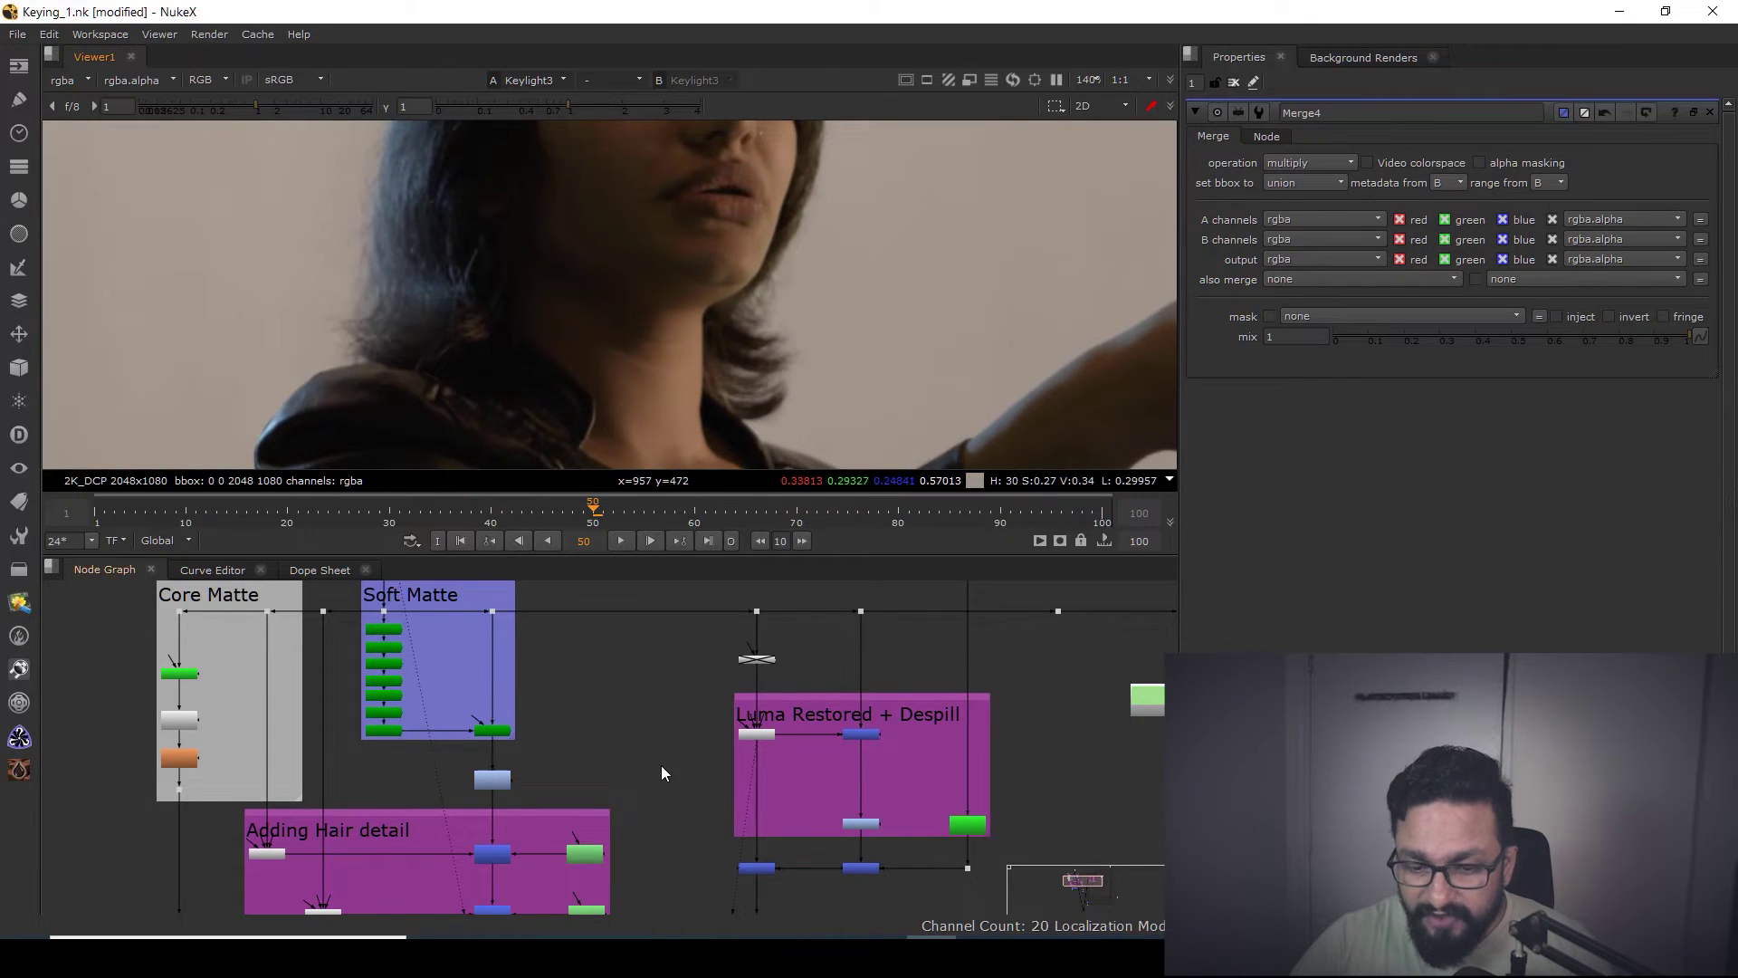
- Add a dot on the horizontal plate pipe between the Soft Matte and Luma Restored + Despill backdrops
scroll(661, 764, "up", 3)
middle_click_drag(698, 681, 697, 728)
left_click(606, 611, "ctrl")
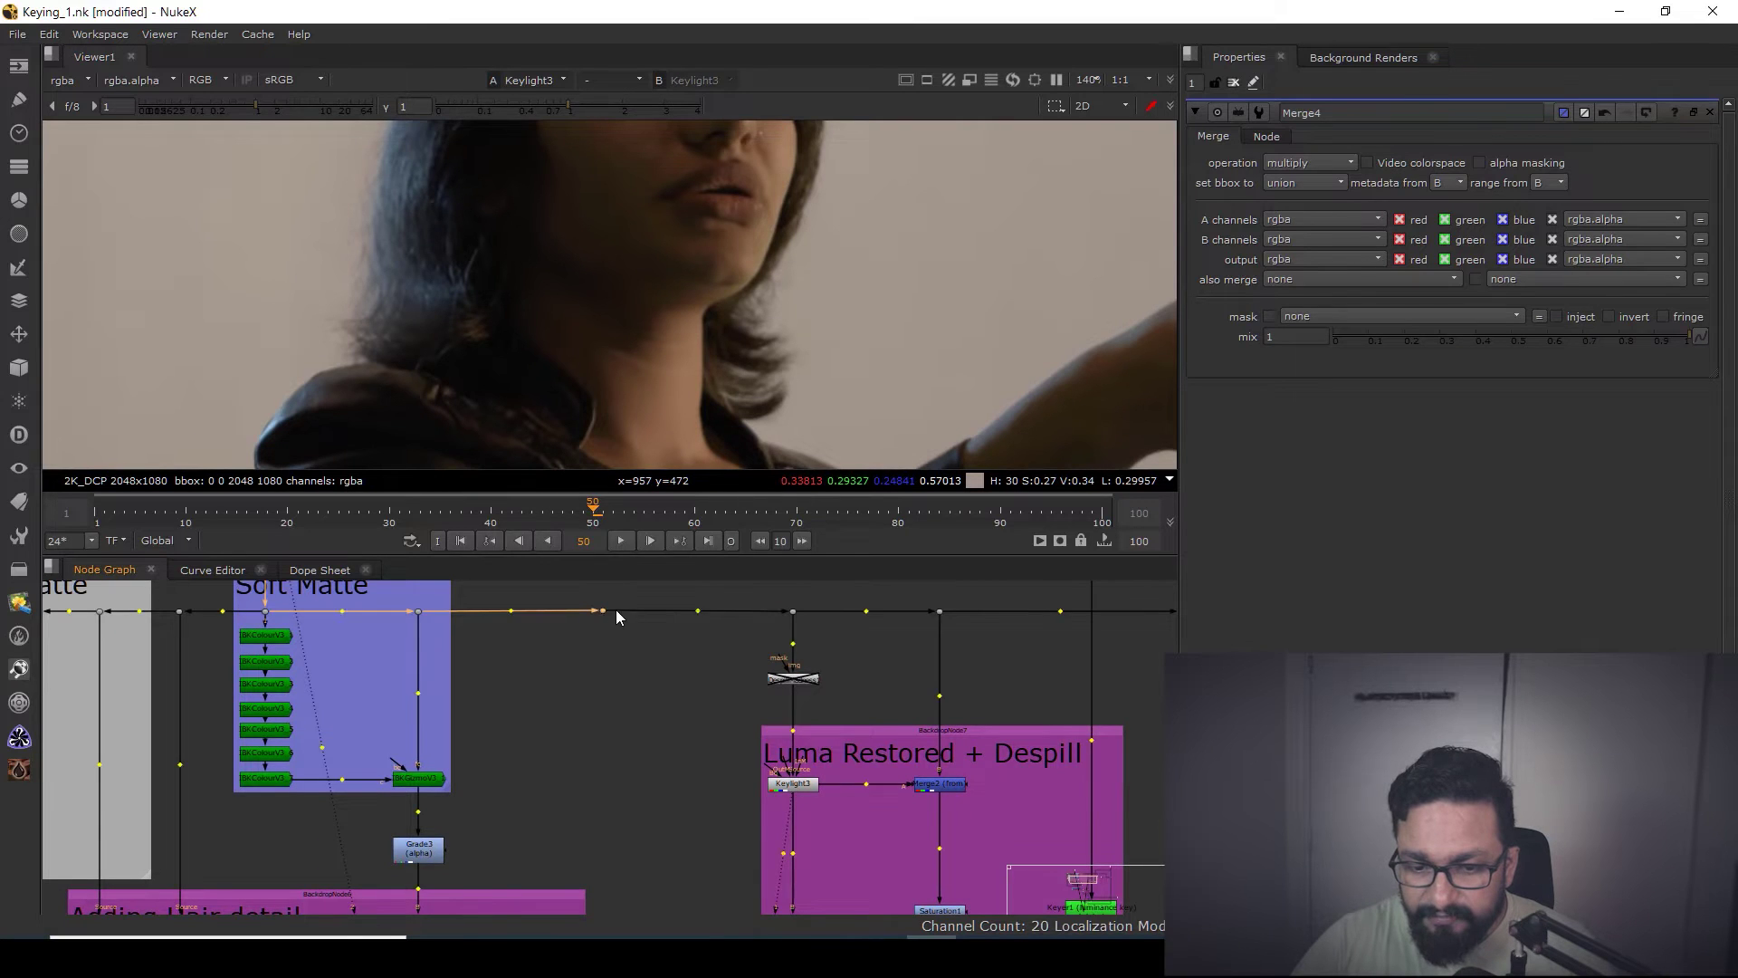
left_click_drag(607, 611, 651, 612)
left_click(687, 747)
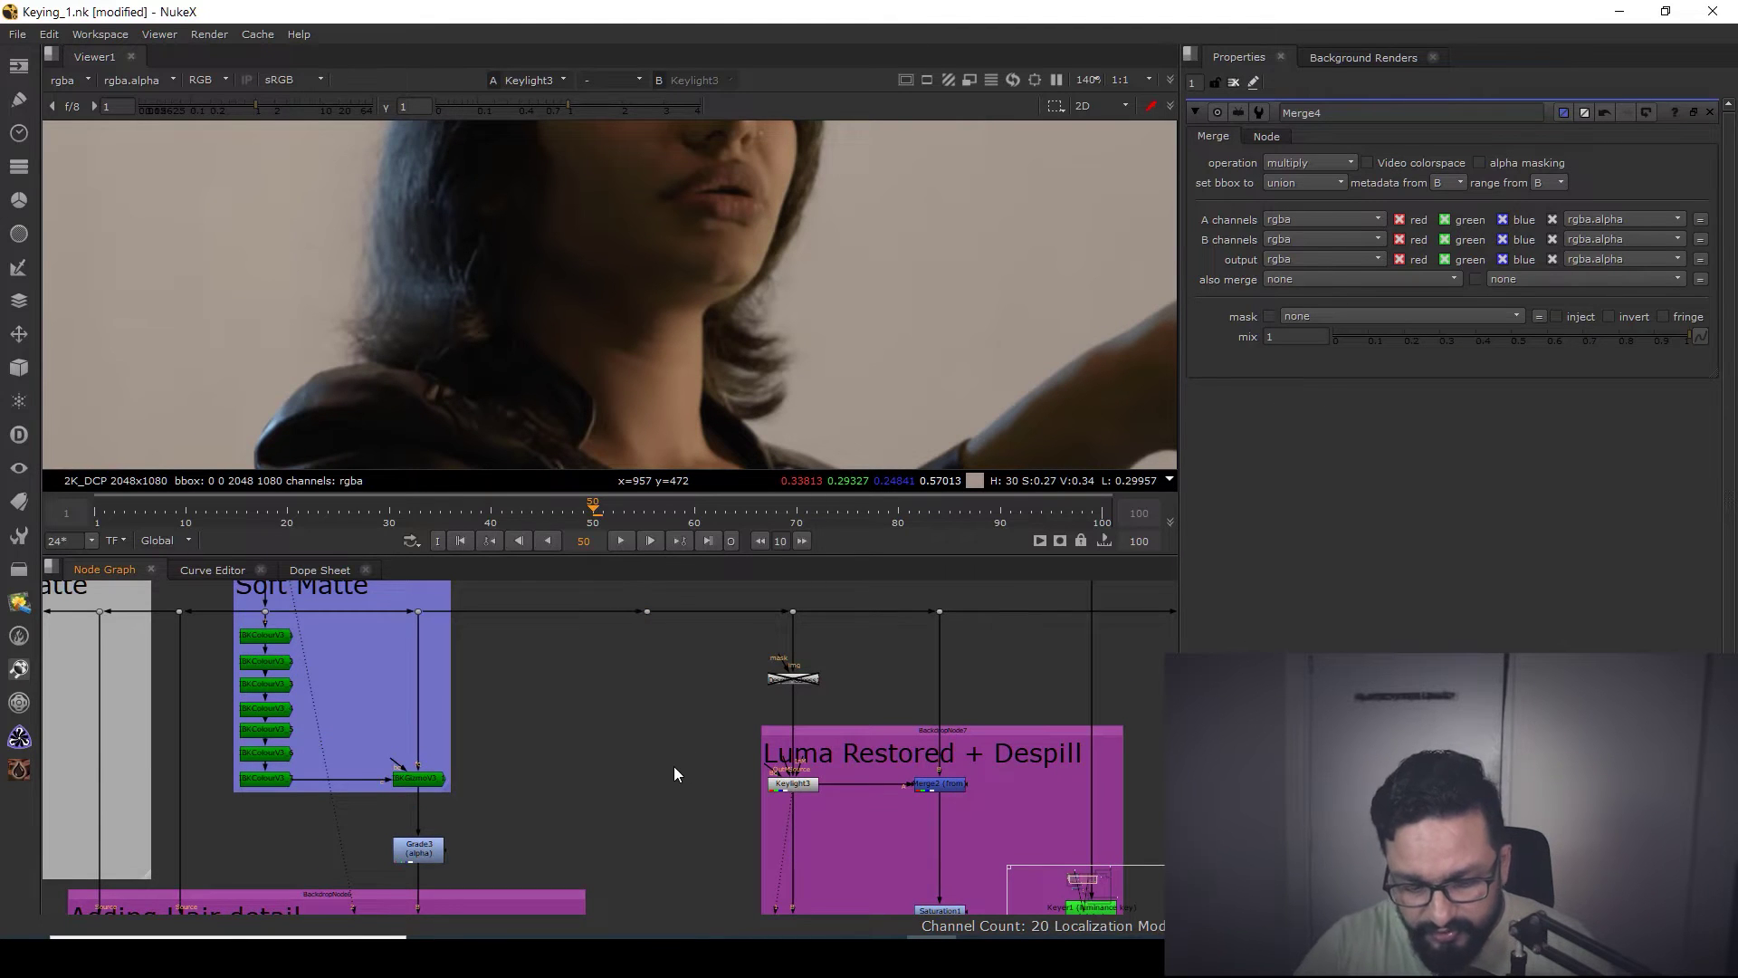
key("Tab")
type("keye")
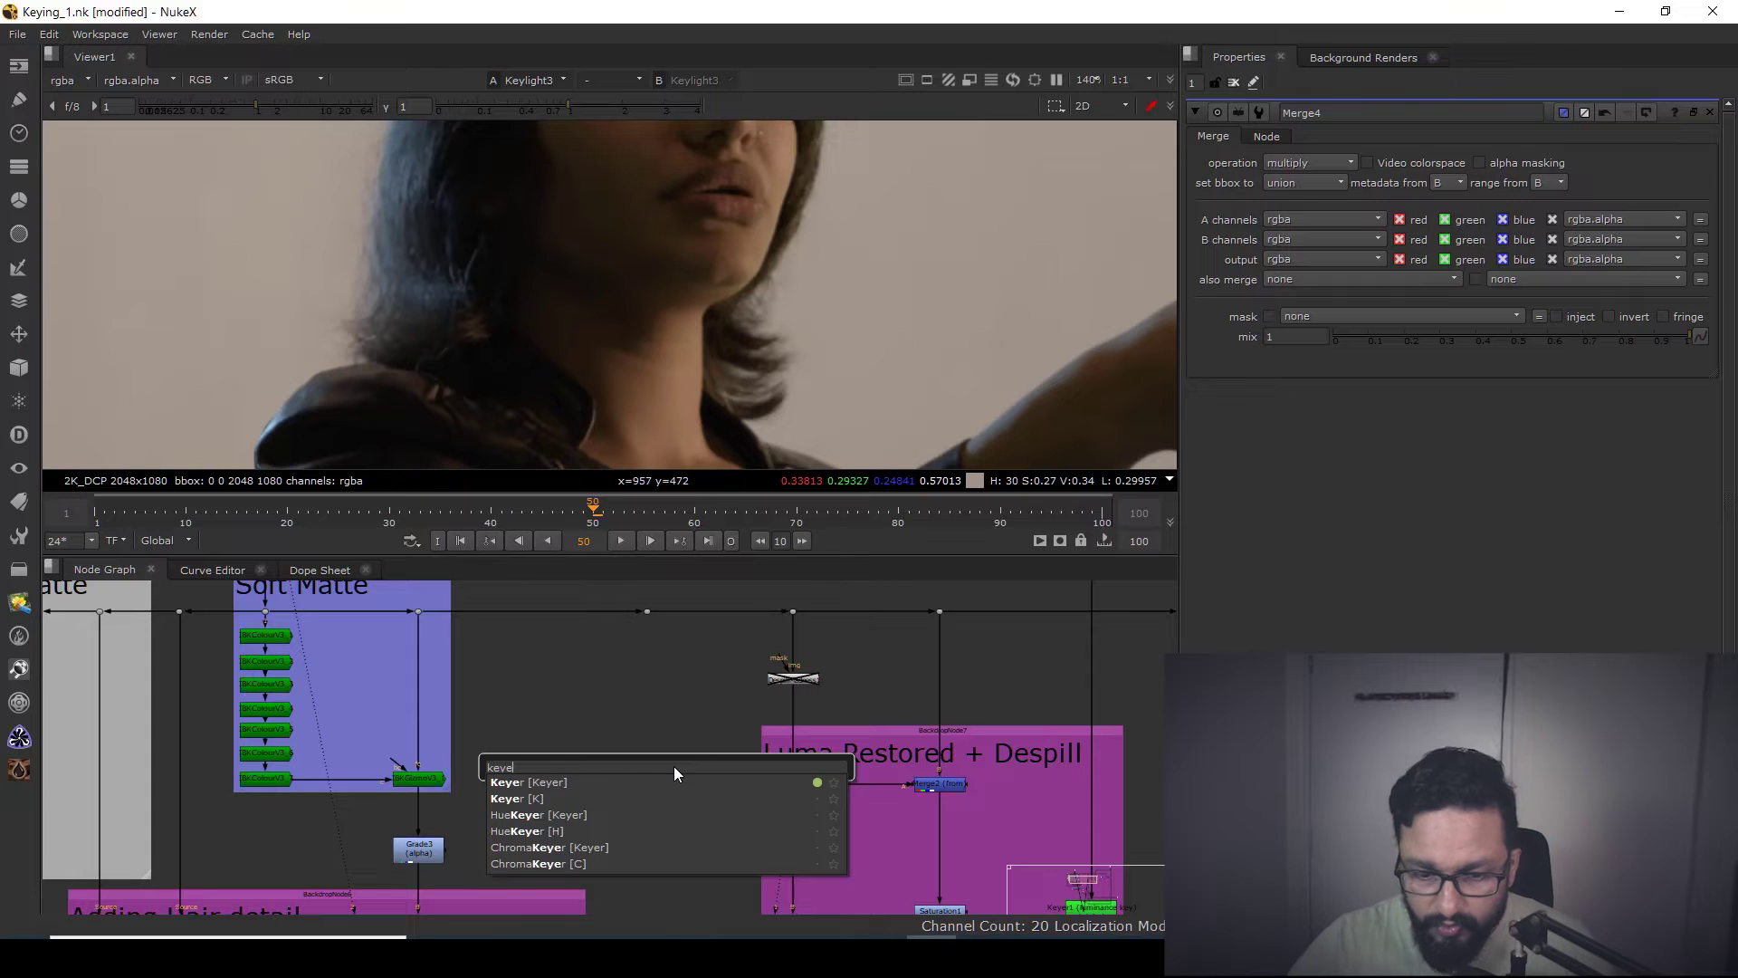
left_click(535, 782)
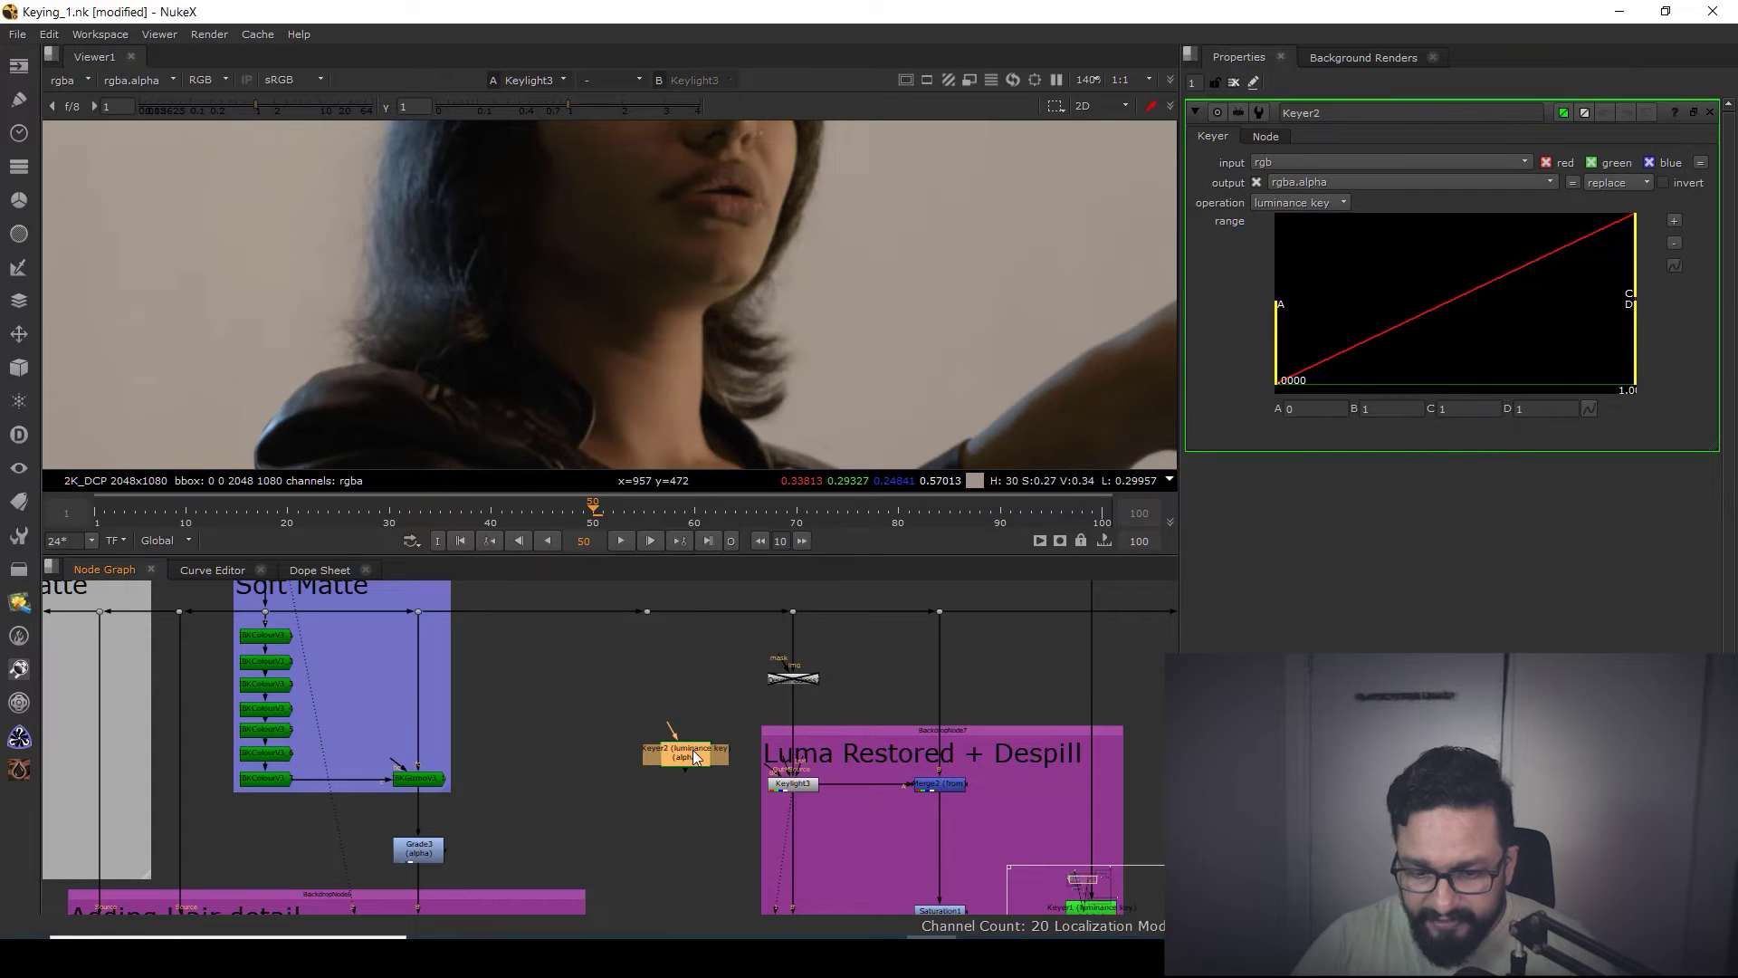
key("Delete")
- Add a Keylight node, connect its Source to the new dot, place it beside the Luma Restored + Despill backdrop, and view it
key("Tab")
type("k")
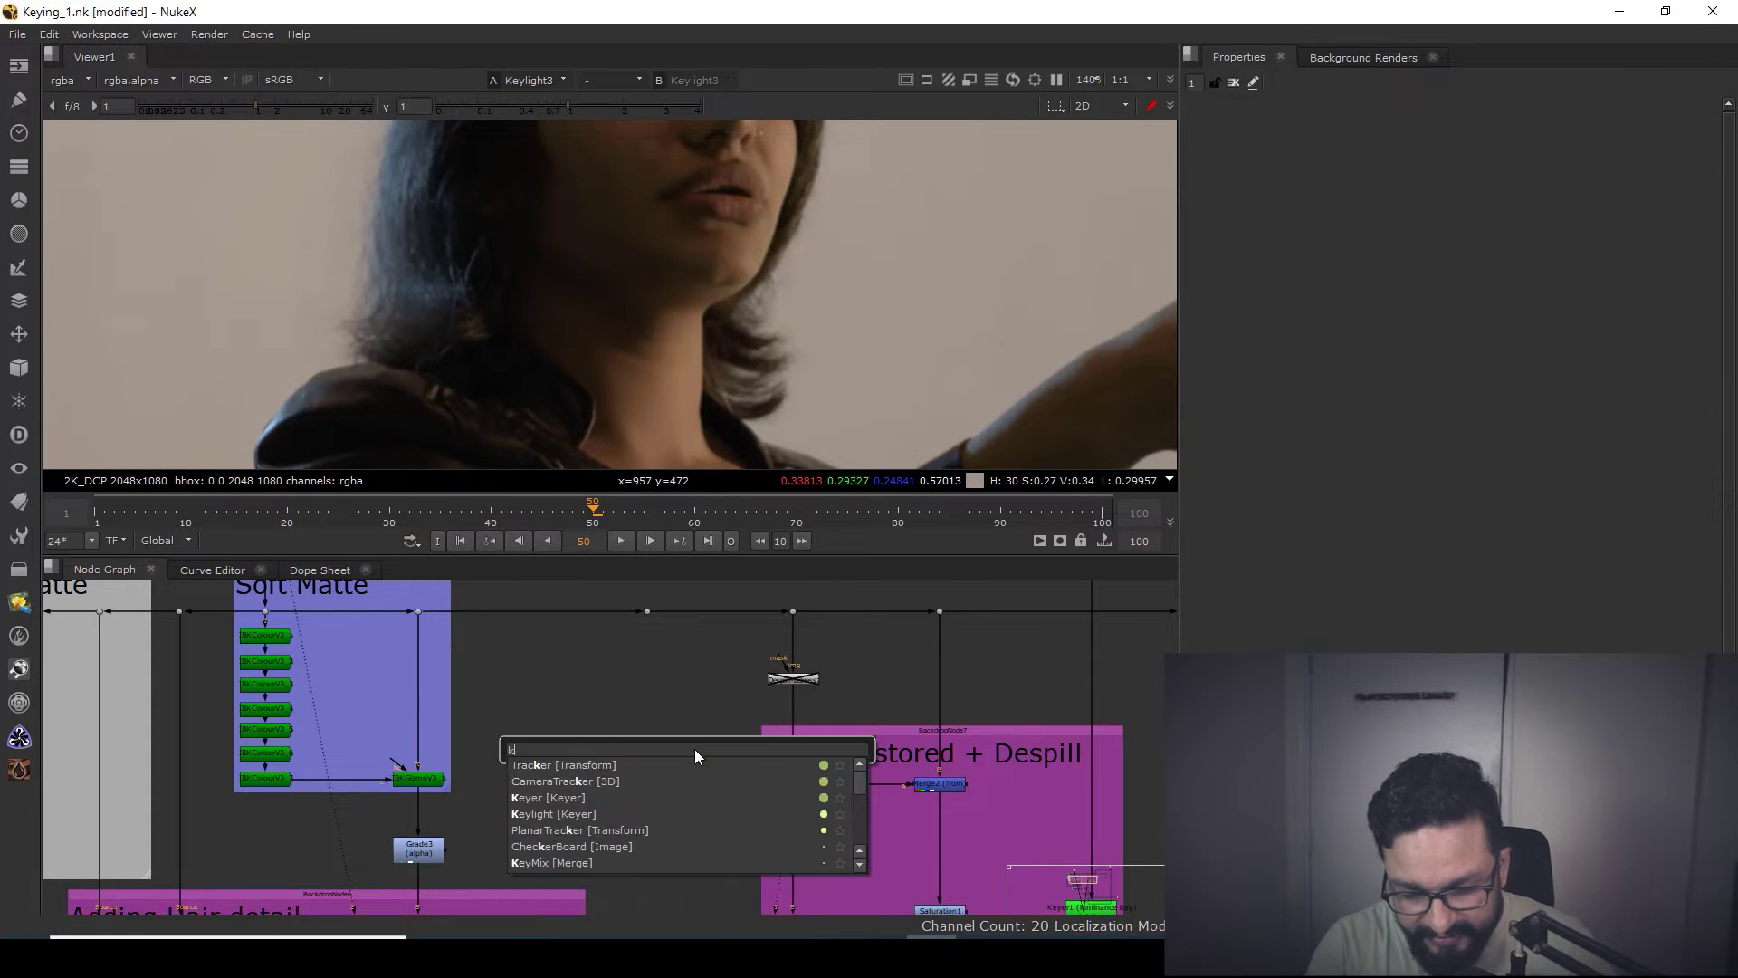
left_click(608, 789)
scroll(711, 734, "up", 2)
left_click_drag(719, 735, 621, 617)
middle_click_drag(765, 799, 701, 630)
left_click_drag(624, 643, 568, 846)
key("1")
- Sample the green screen beside the hair tips as Keylight4's Screen Colour and display the alpha channel
key("space")
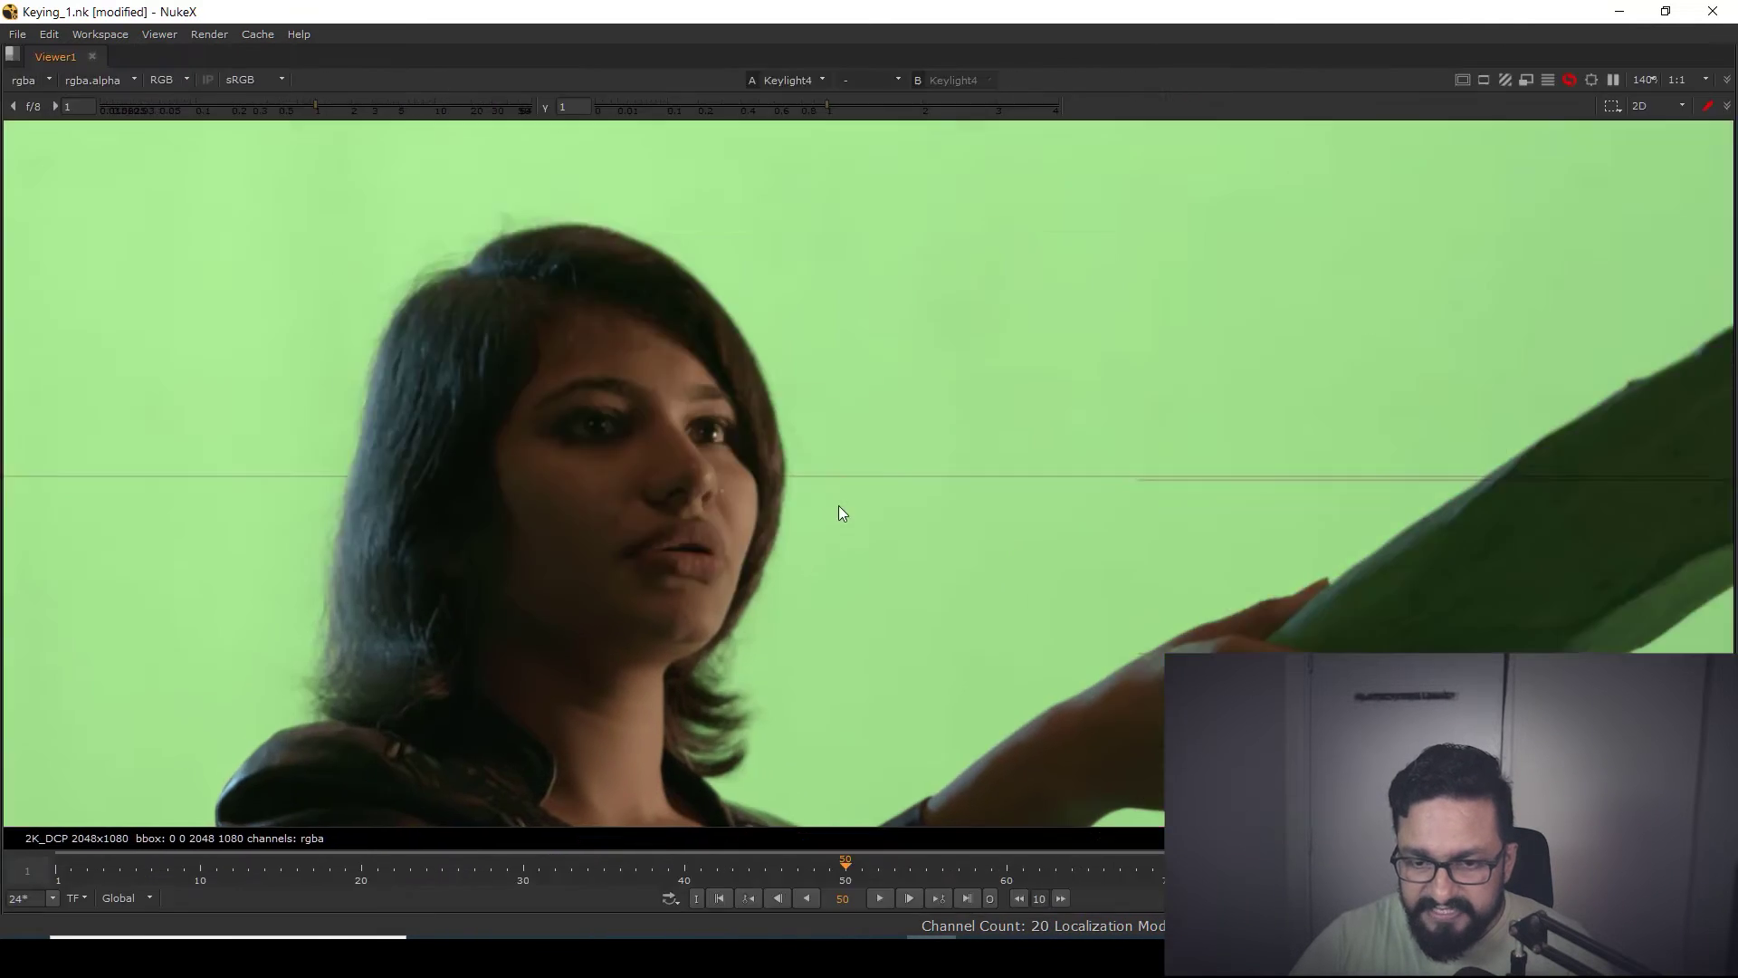
middle_click_drag(810, 579, 715, 476)
key("space")
left_click(1648, 200)
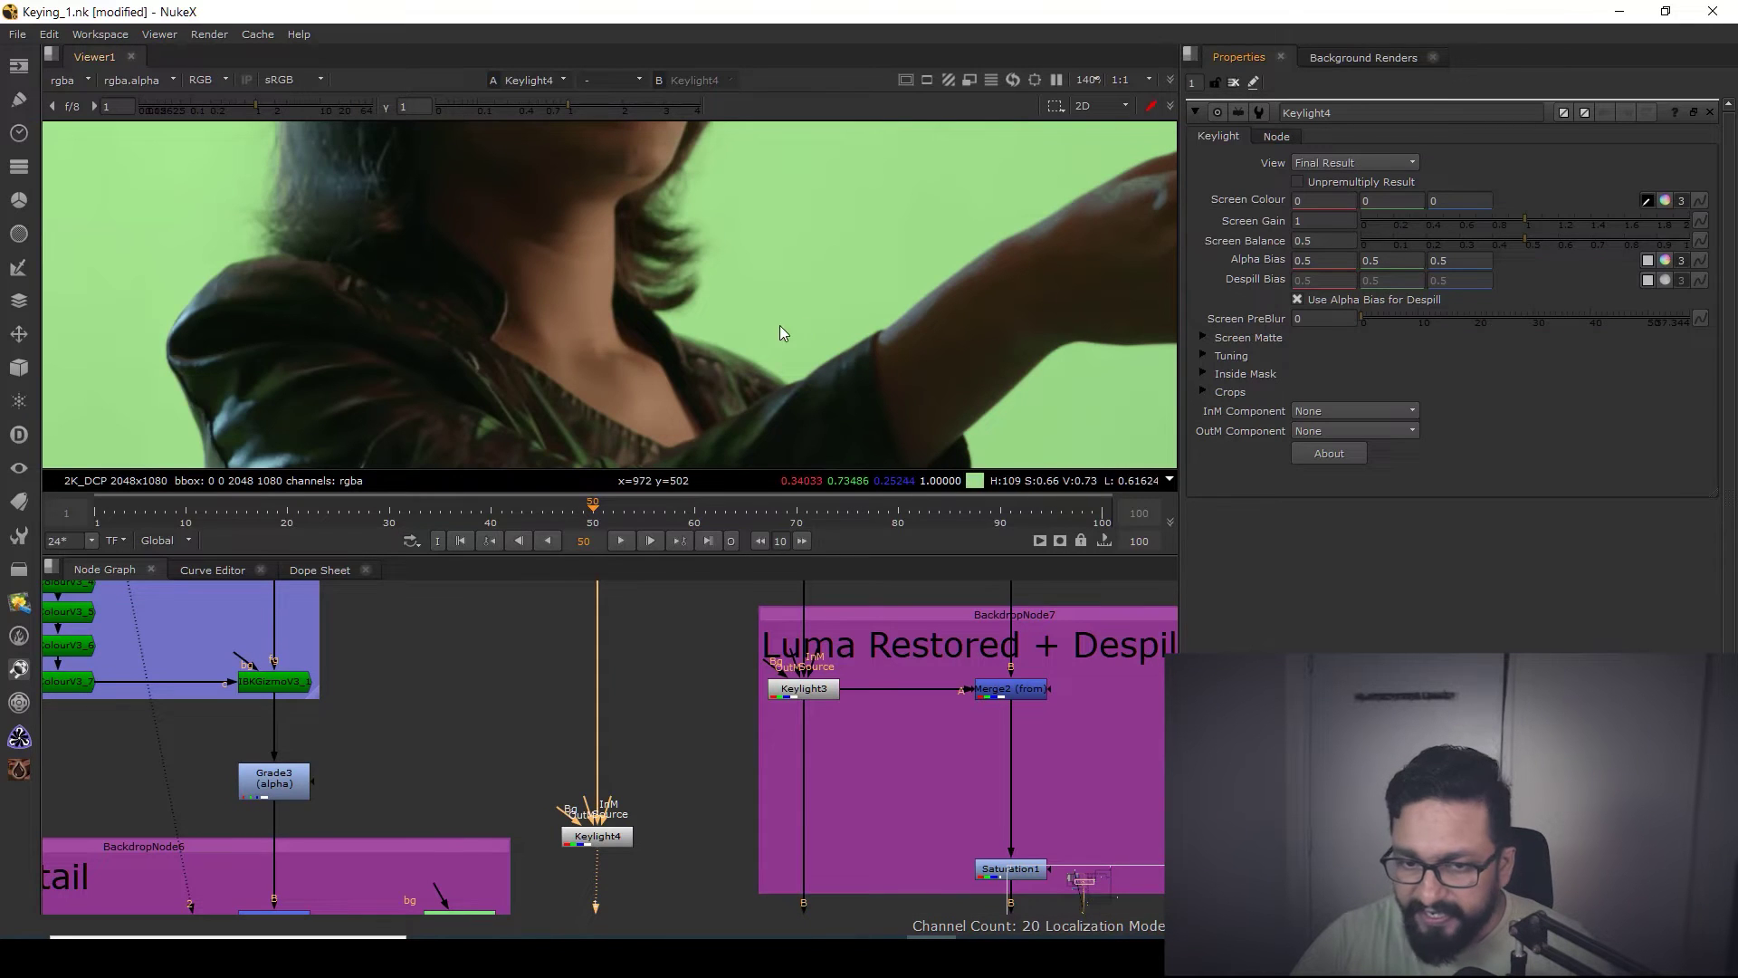
scroll(760, 353, "up", 5)
left_click(860, 230, "ctrl")
key("a")
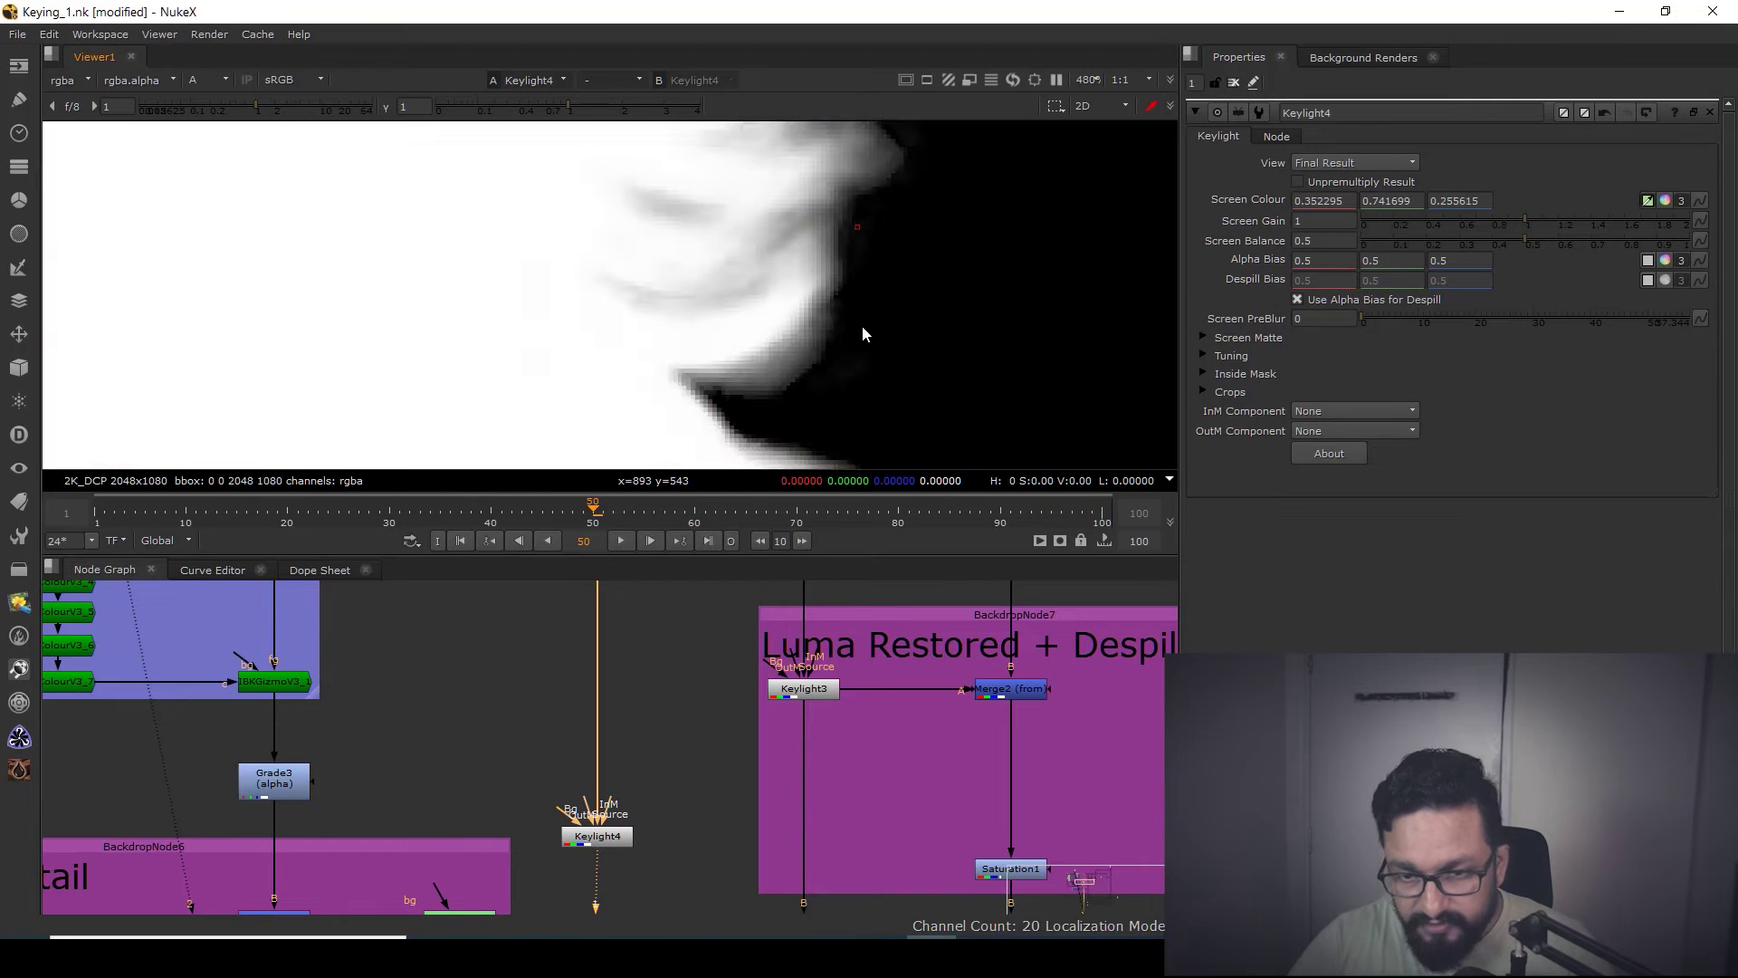
- Resample Keylight4's Screen Colour from the green near the hair tips, to 0.347412, 0.739746, 0.25415, and check the matte
left_click(898, 304, "ctrl")
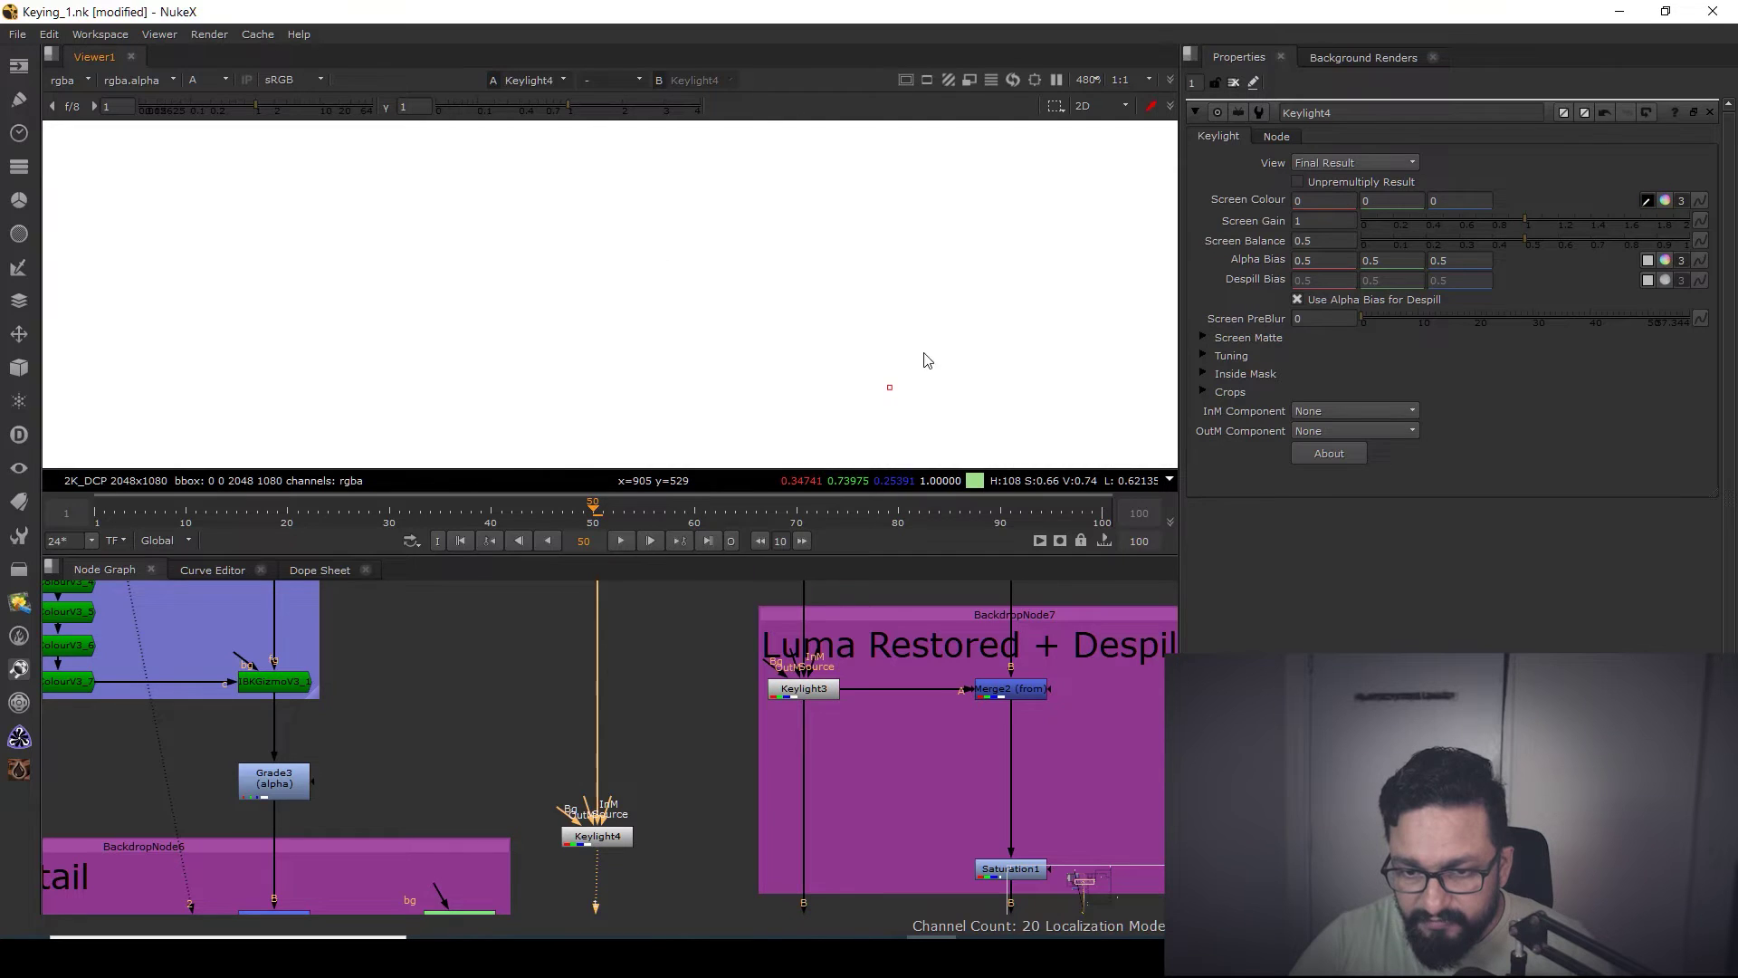
left_click(864, 355, "ctrl")
left_click(856, 273, "ctrl")
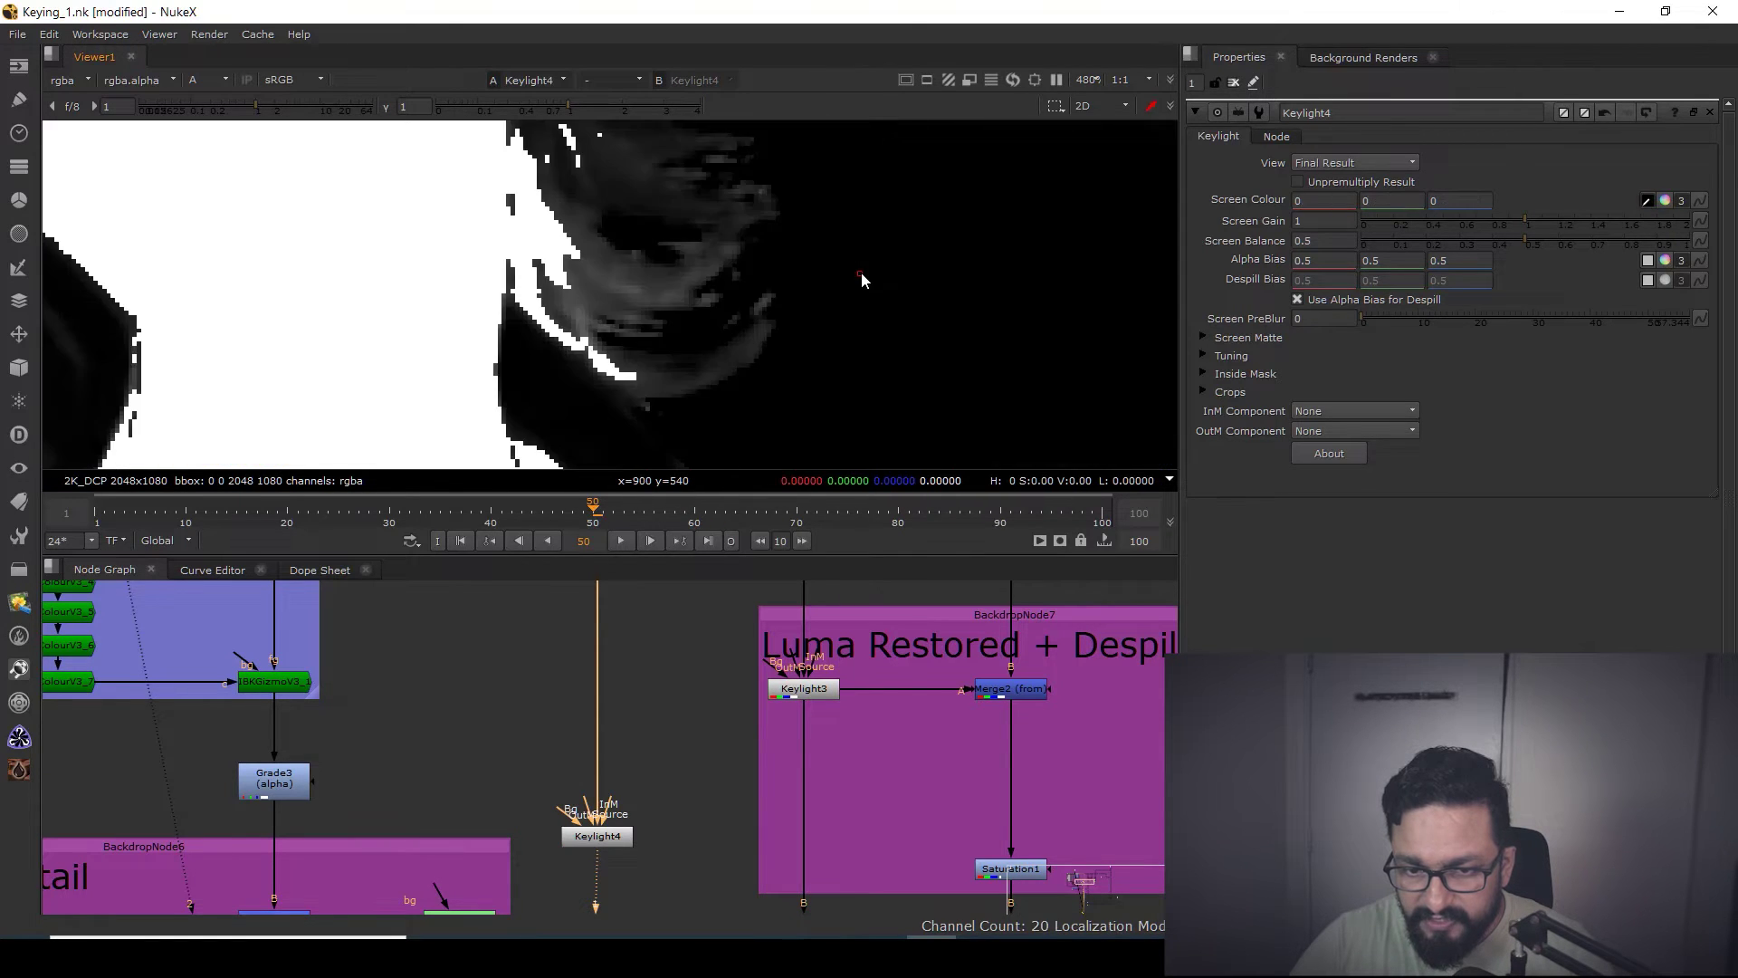
scroll(903, 384, "down", 8)
middle_click_drag(896, 313, 850, 222)
scroll(829, 319, "up", 2)
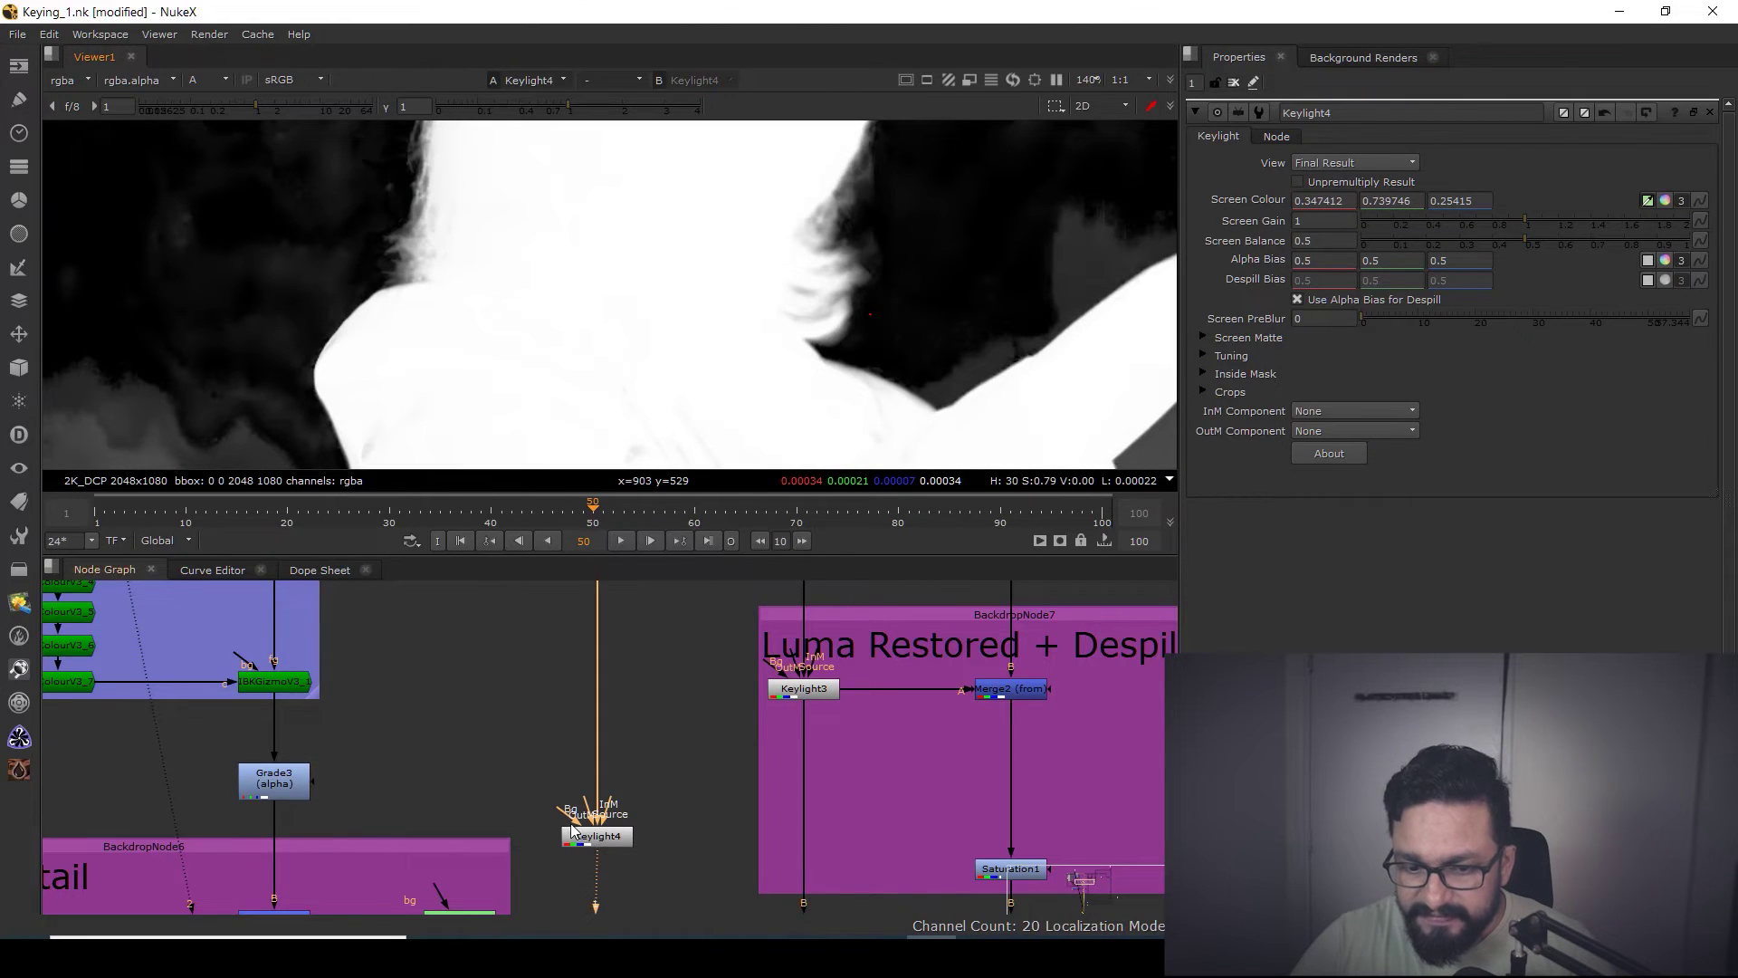
- Move Keylight4 down its pipe to just below the level of Merge3 (plus)
scroll(671, 791, "down", 3)
middle_click_drag(671, 791, 596, 666)
scroll(665, 735, "up", 1)
middle_click_drag(665, 735, 660, 716)
left_click_drag(536, 668, 541, 779)
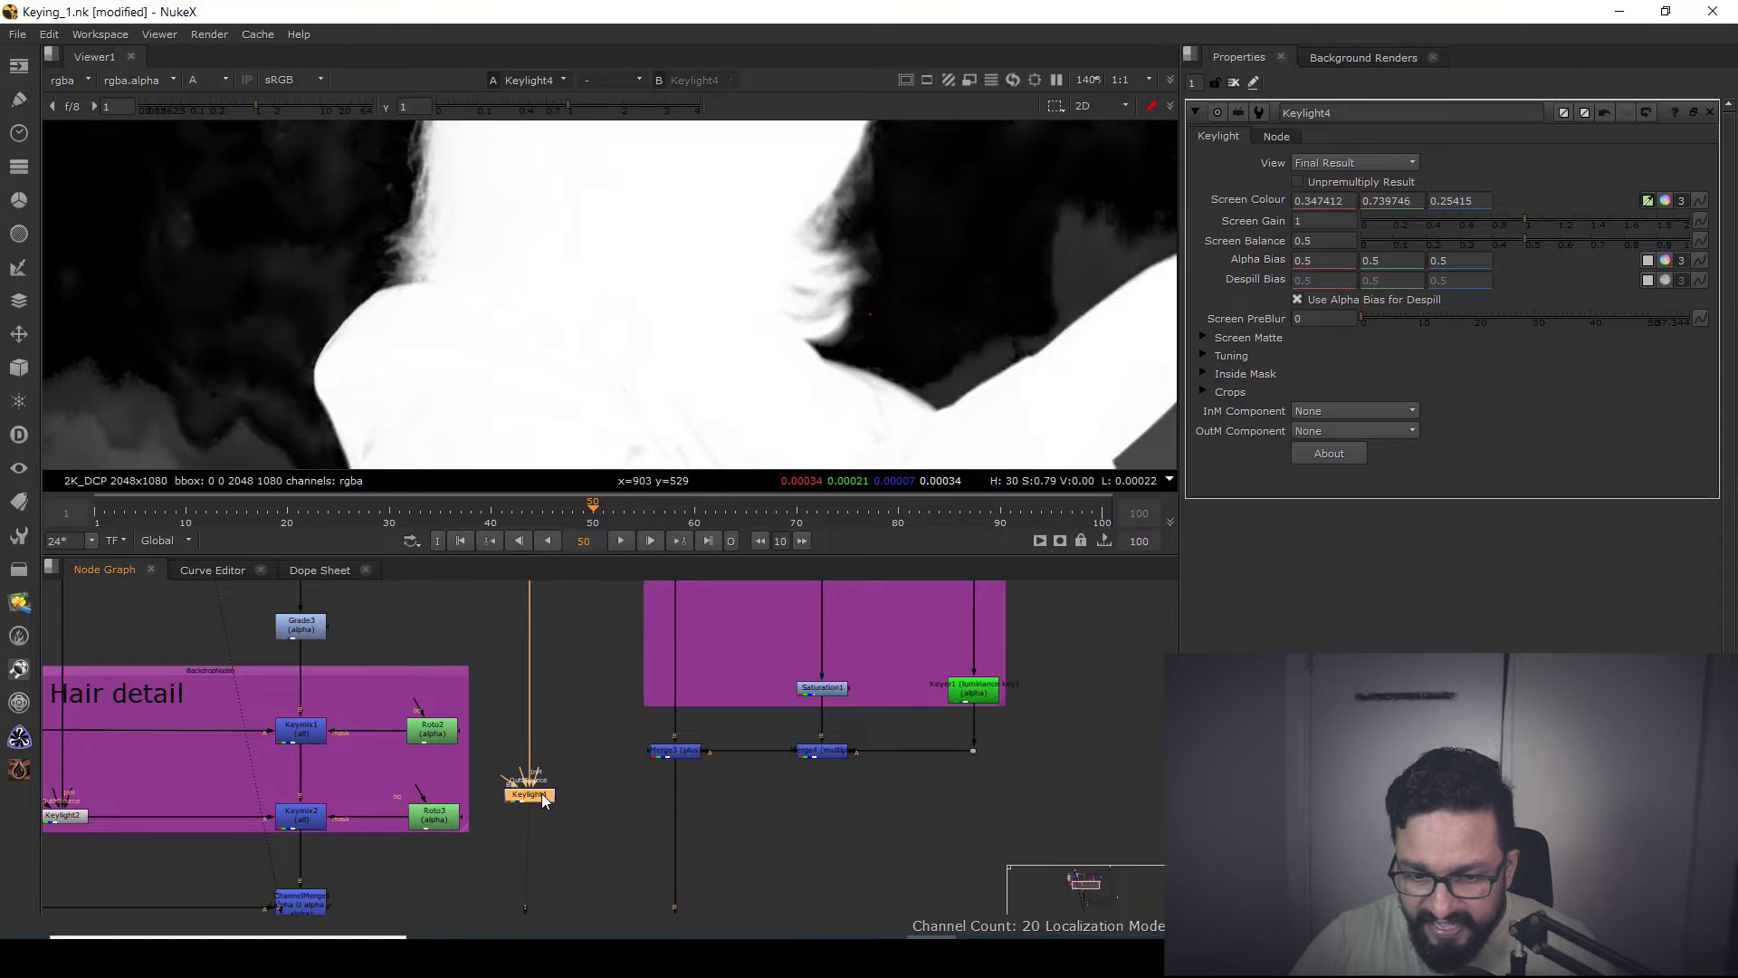
scroll(679, 746, "up", 4)
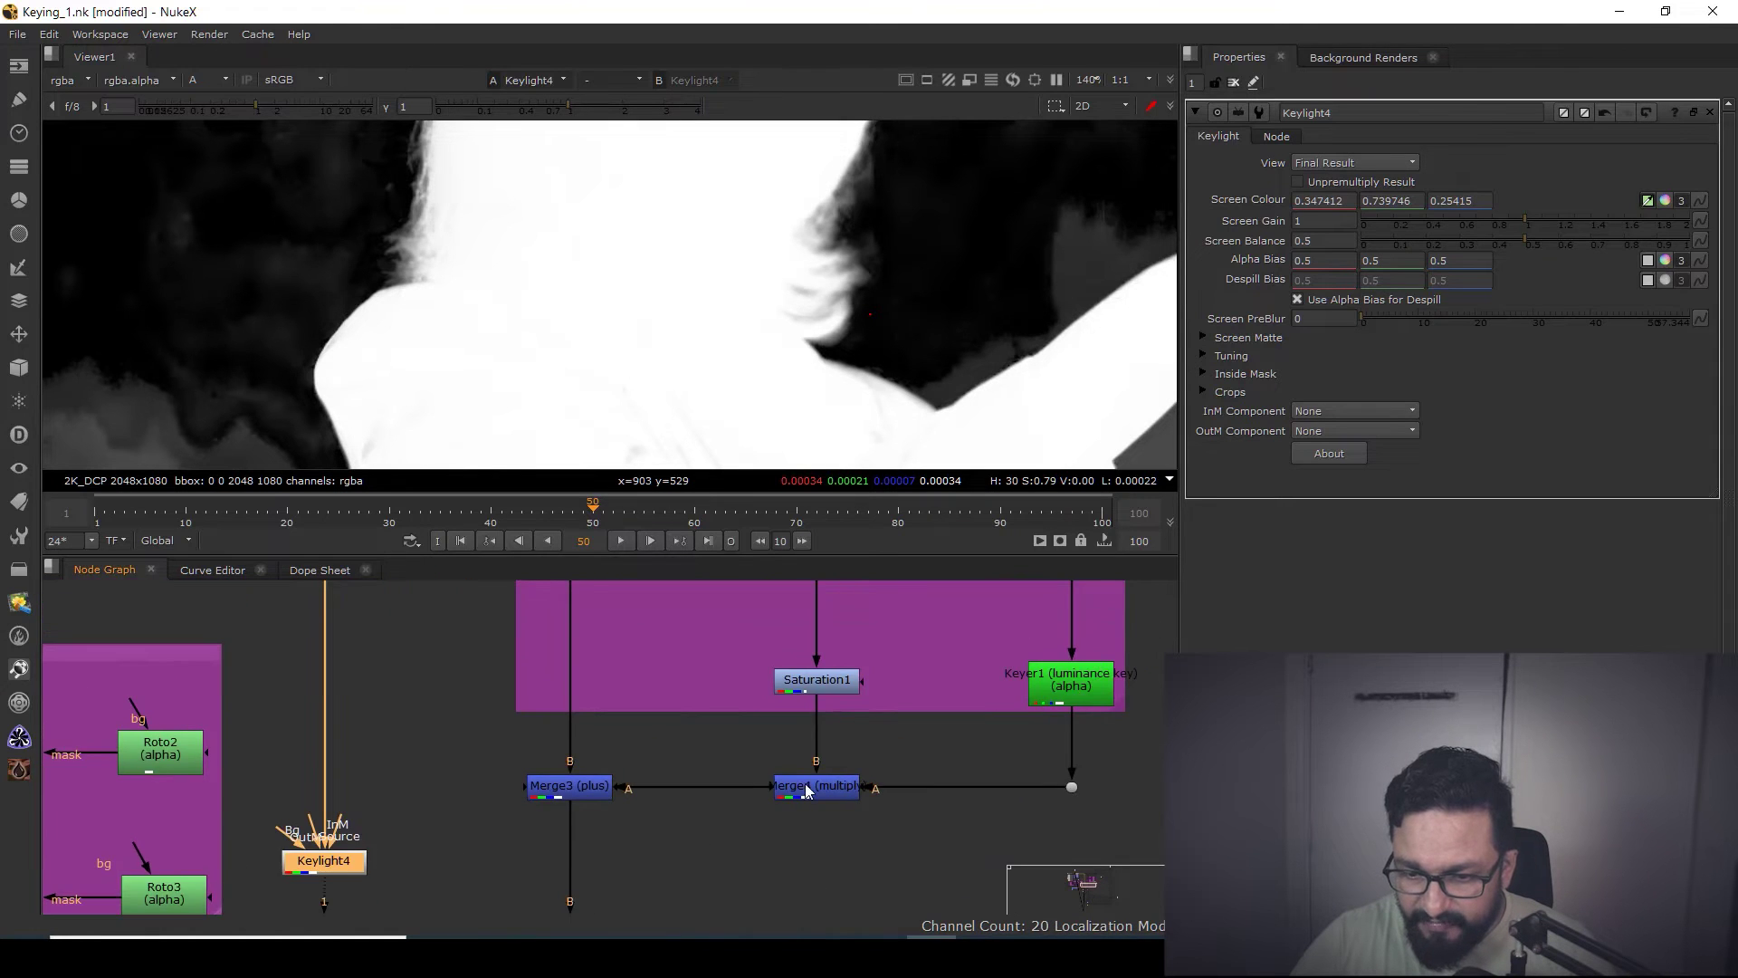
middle_click_drag(568, 836, 617, 674)
middle_click_drag(653, 730, 667, 710)
- Add a KeyMix node on the pipe below Merge3 (plus) and connect its A input to Keylight4
left_click(697, 701)
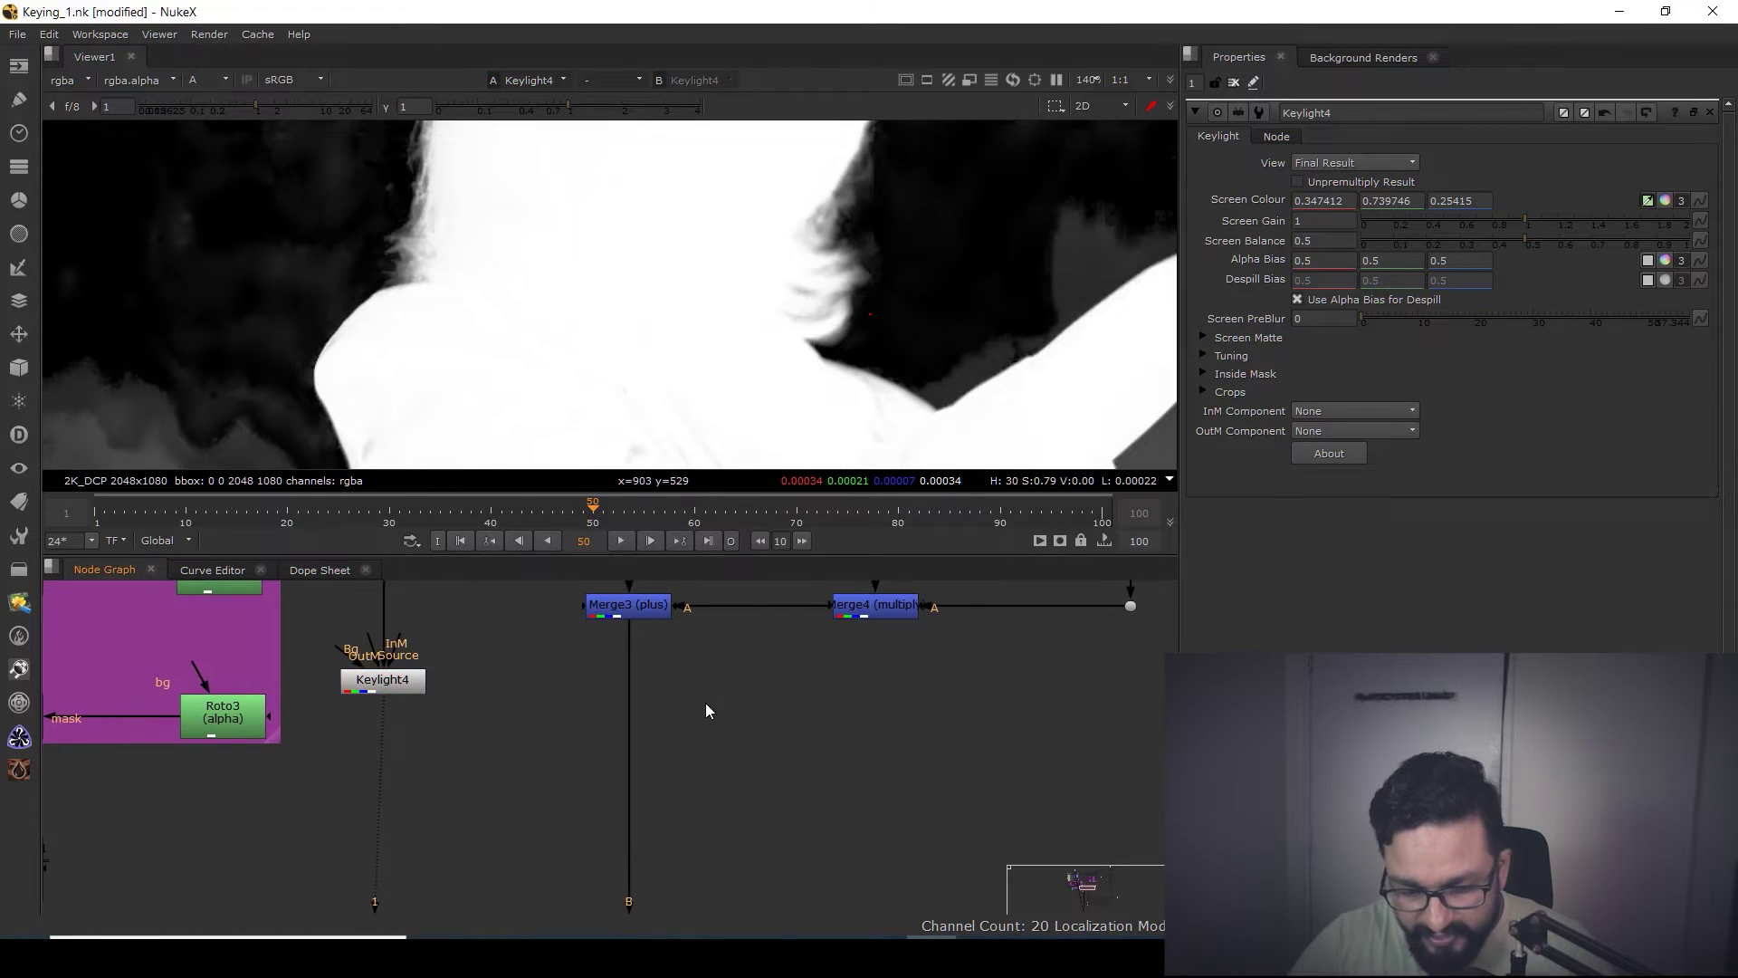
key("Tab")
type("key")
key("Escape")
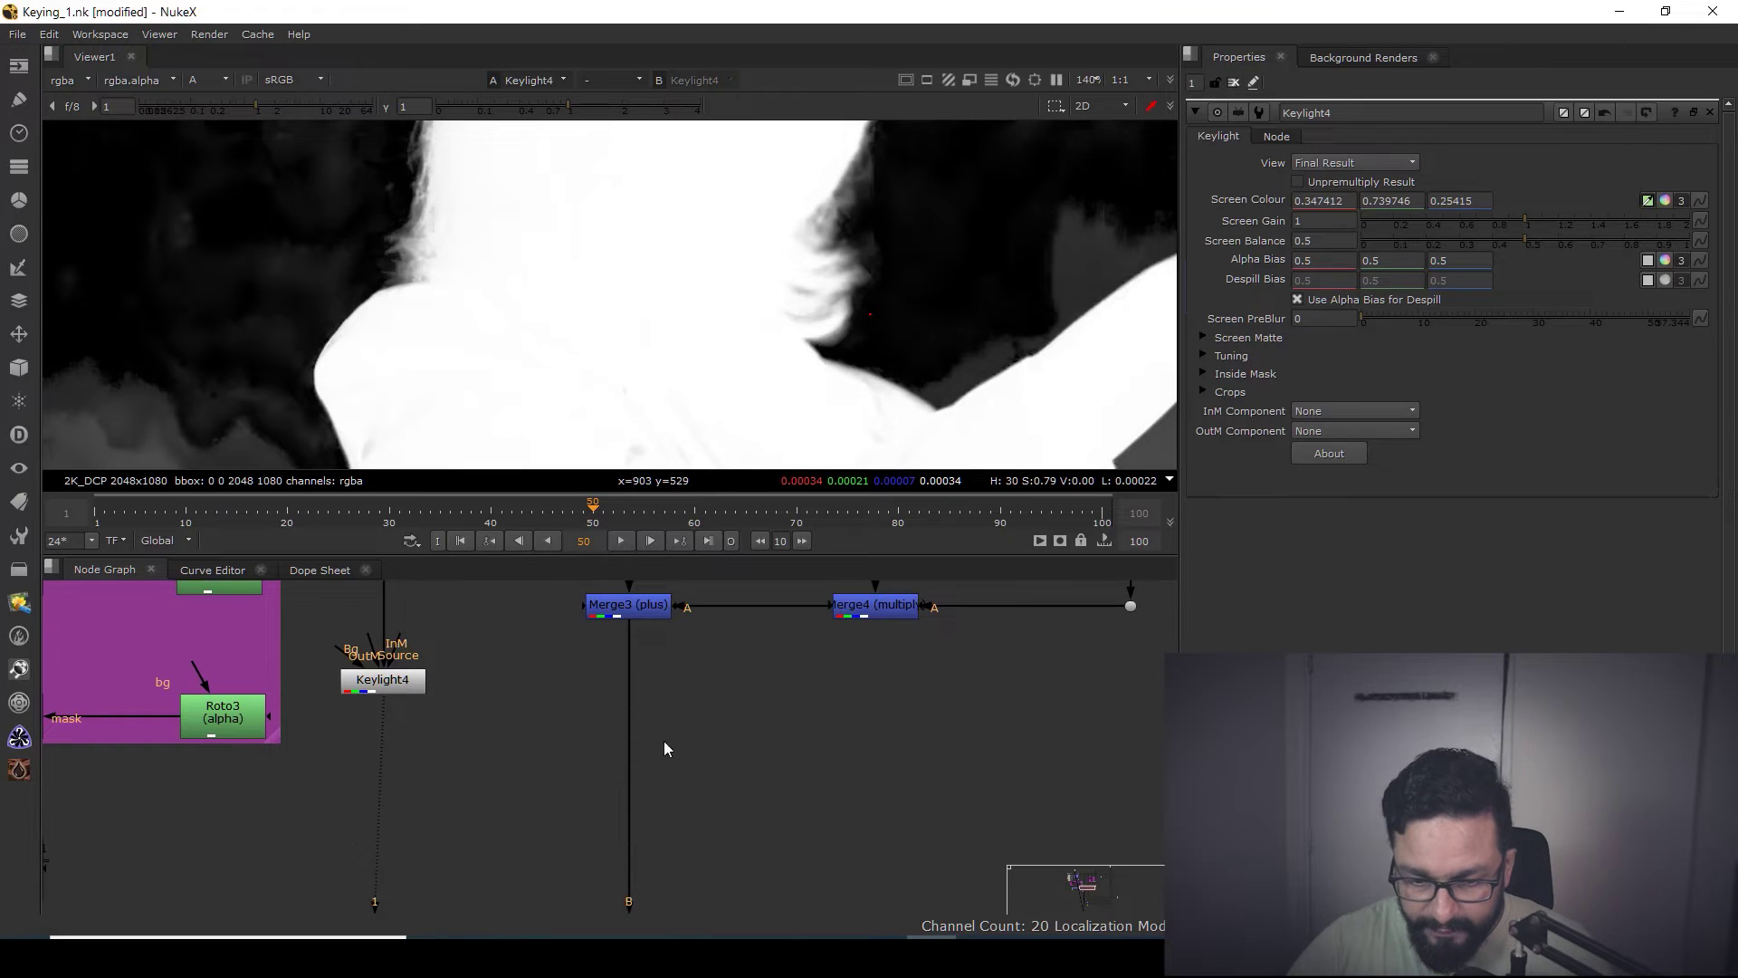
scroll(689, 719, "up", 2)
left_click_drag(720, 700, 474, 714)
scroll(628, 707, "down", 1)
scroll(627, 708, "down", 3)
left_click(473, 703)
- Add a Roto node beside Keymix3 and draw a closed Bezier around the hair tips next to the neck
left_click(735, 706)
key("o")
middle_click_drag(849, 180, 795, 247)
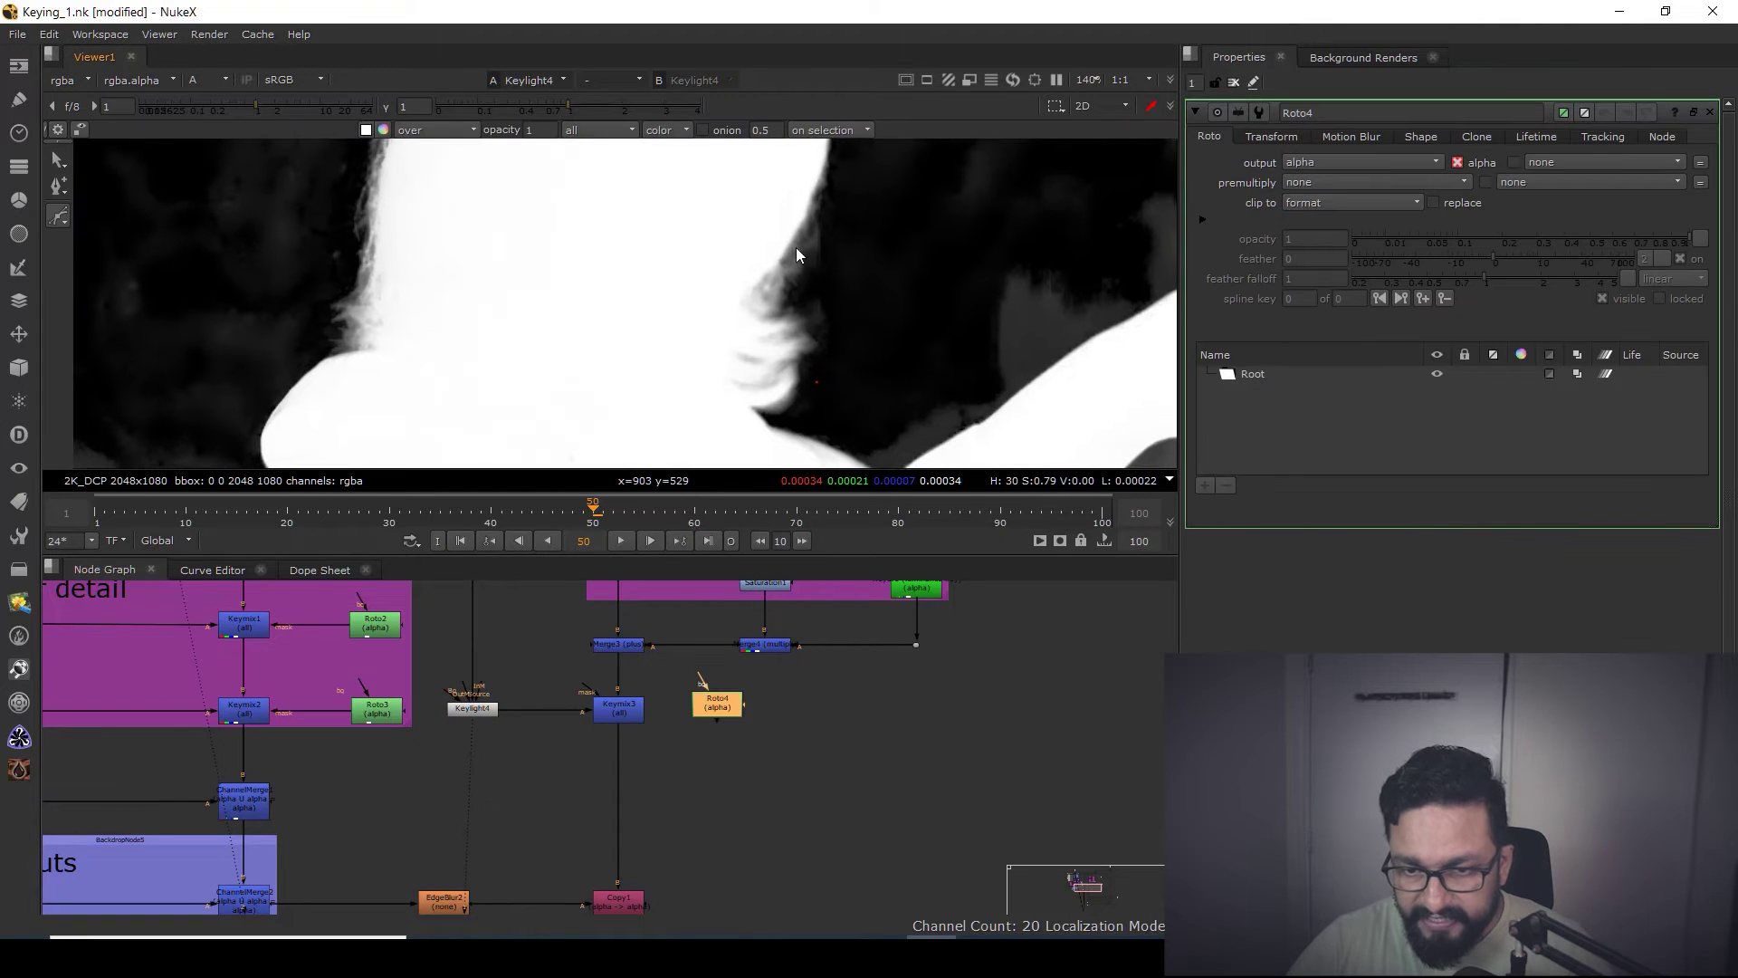
left_click(836, 204)
left_click(721, 244)
left_click(681, 326)
left_click(716, 407)
left_click(769, 448)
left_click(844, 386)
left_click(838, 205)
scroll(898, 217, "down", 3)
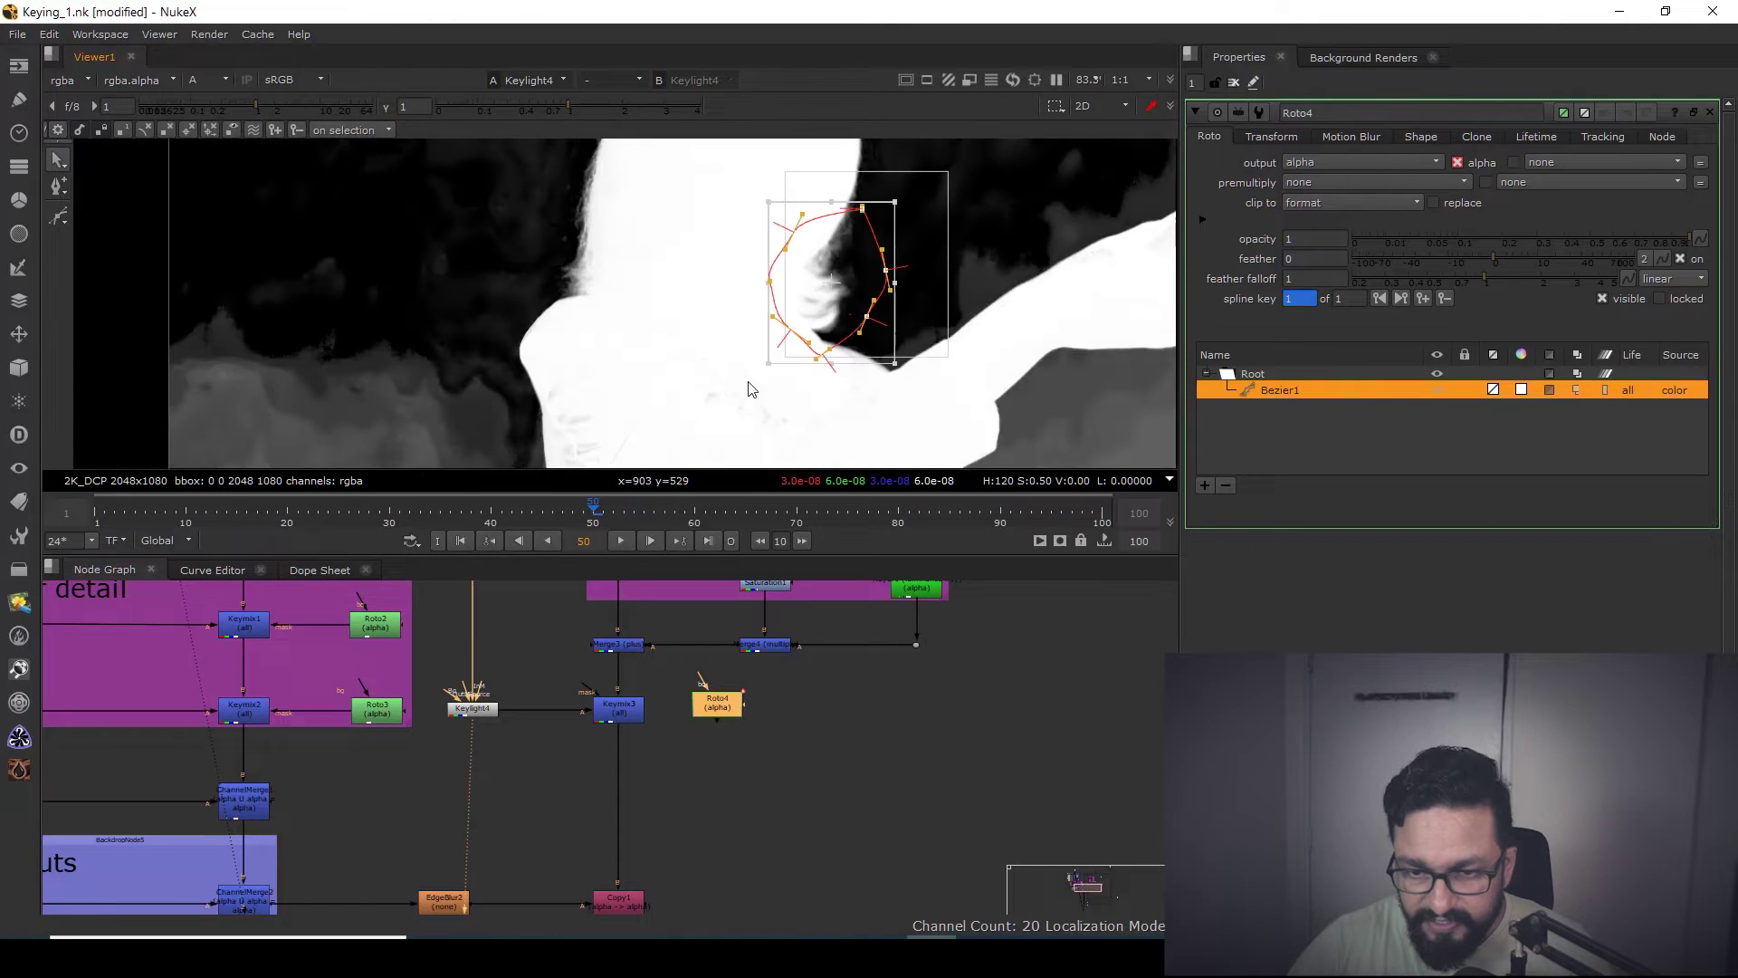
- Feather the hair-tip Bezier outward evenly on all of its points
key("z")
key("e")
key("e")
key("e")
key("e")
key("e")
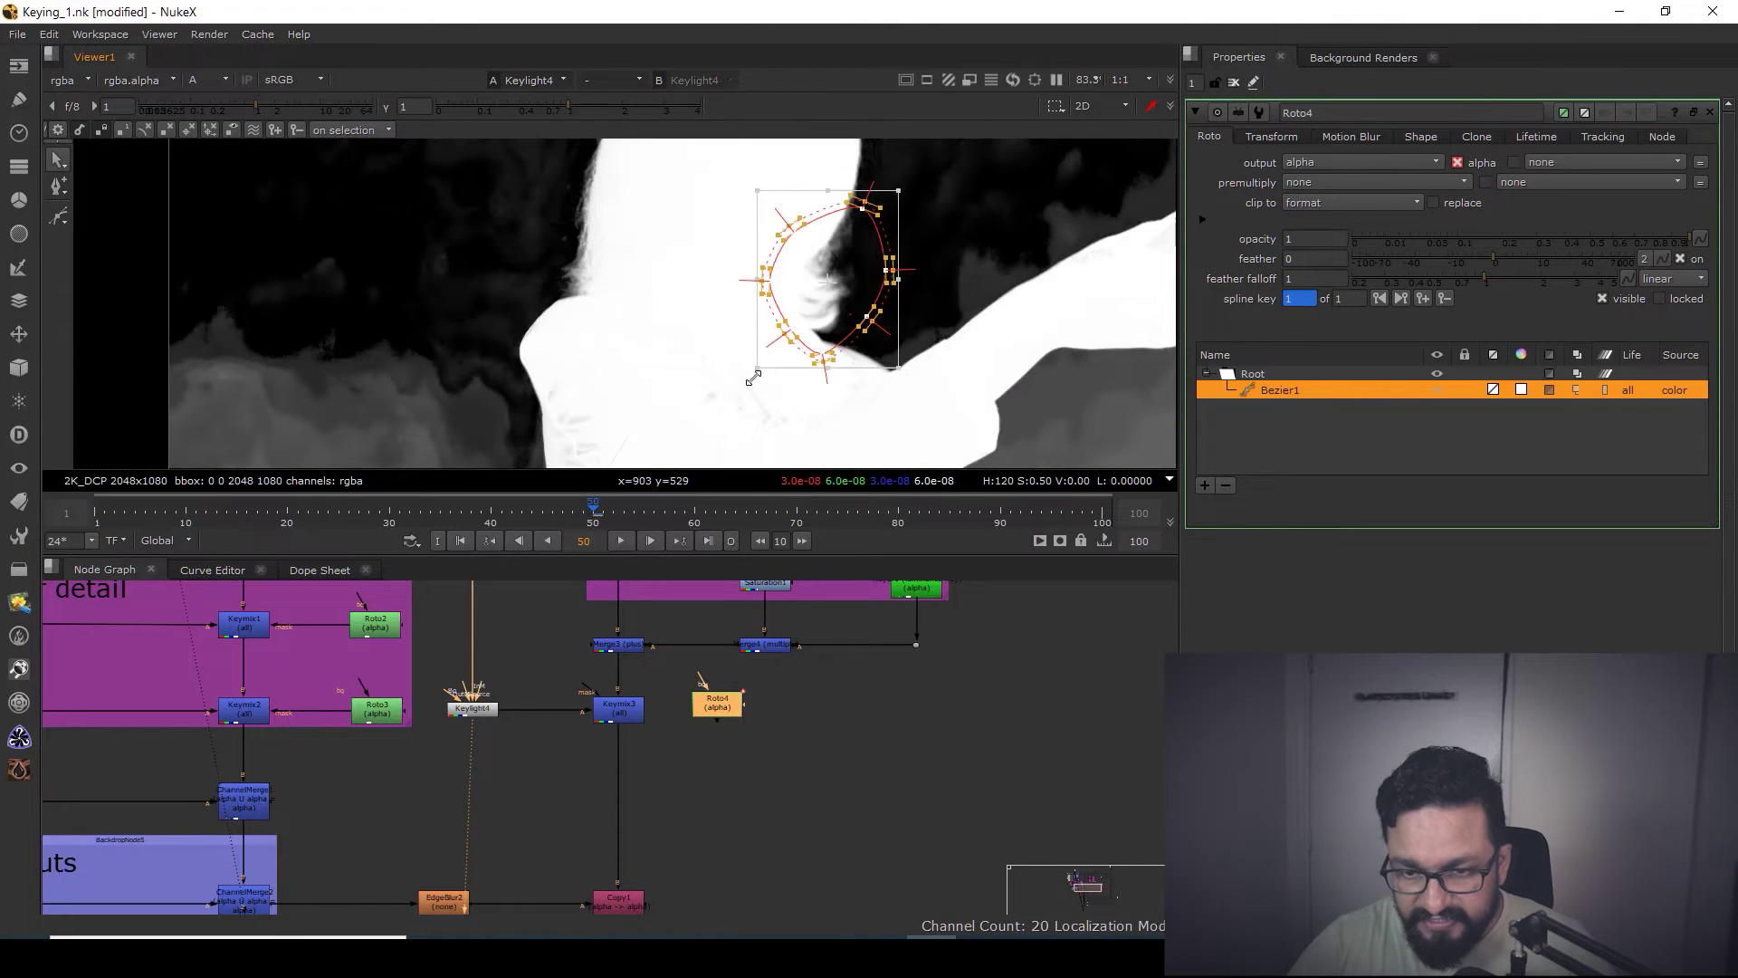
scroll(597, 688, "up", 3)
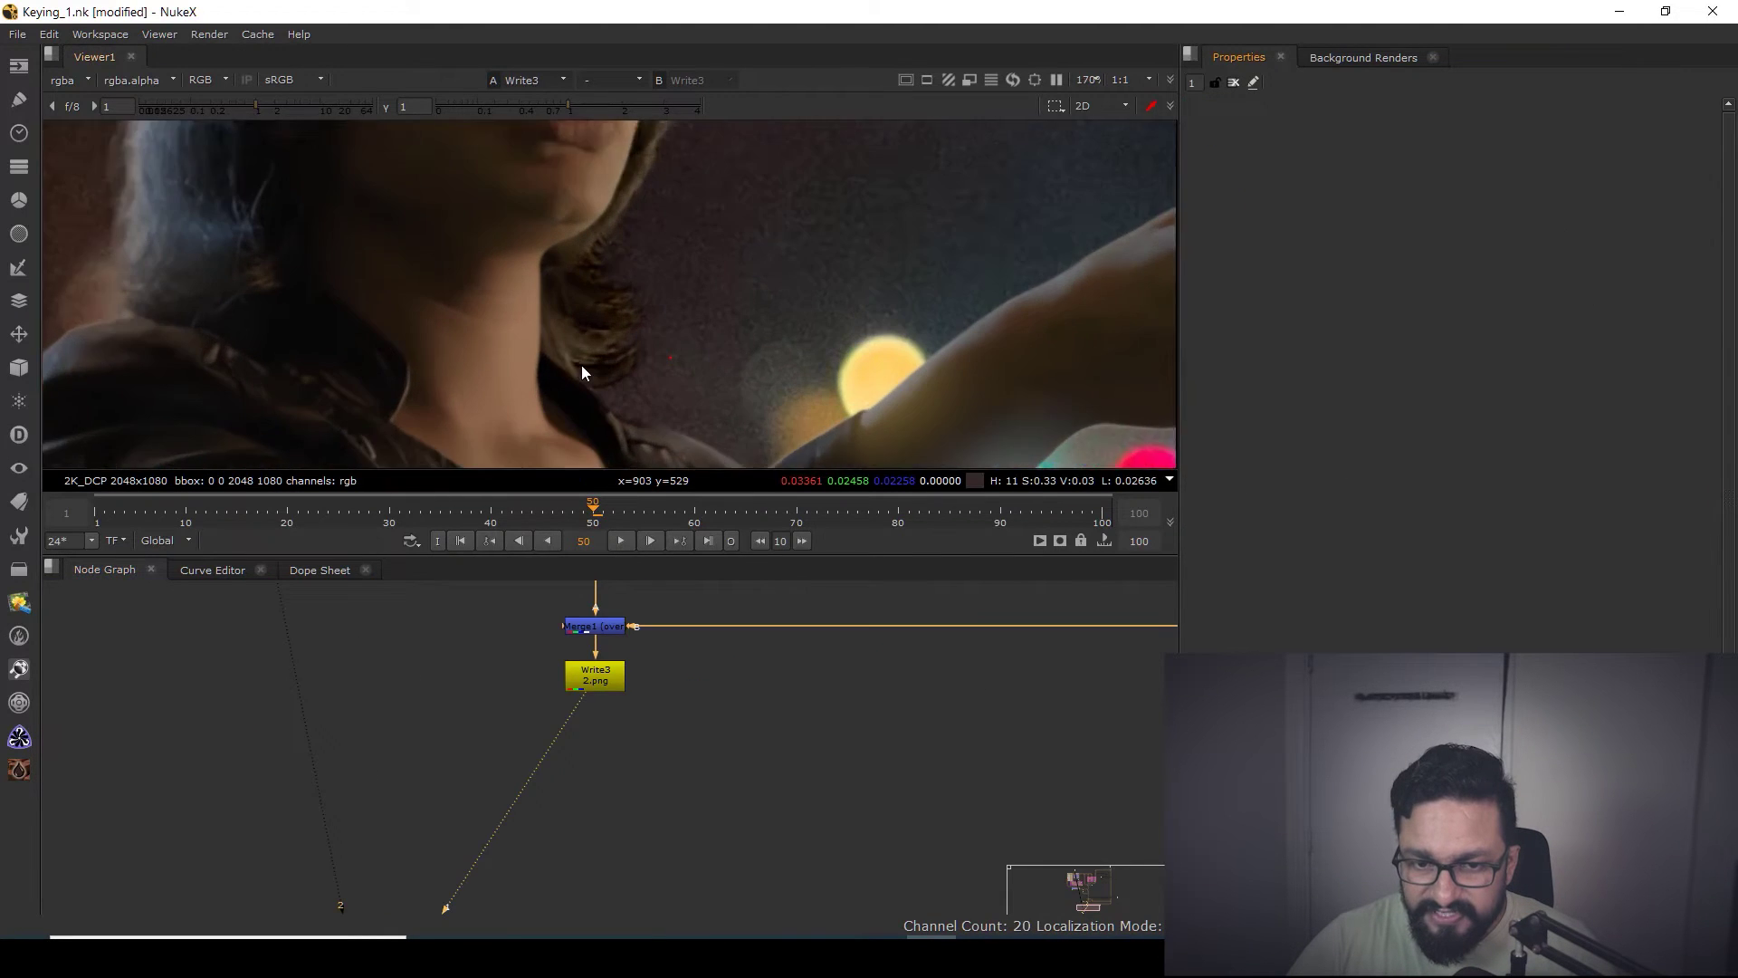
- Toggle Keymix3 off and on to compare the hair tips in the final composite
middle_click_drag(582, 366, 705, 335)
scroll(690, 288, "down", 3)
middle_click_drag(718, 586, 718, 874)
scroll(717, 874, "down", 4)
middle_click_drag(734, 731, 729, 829)
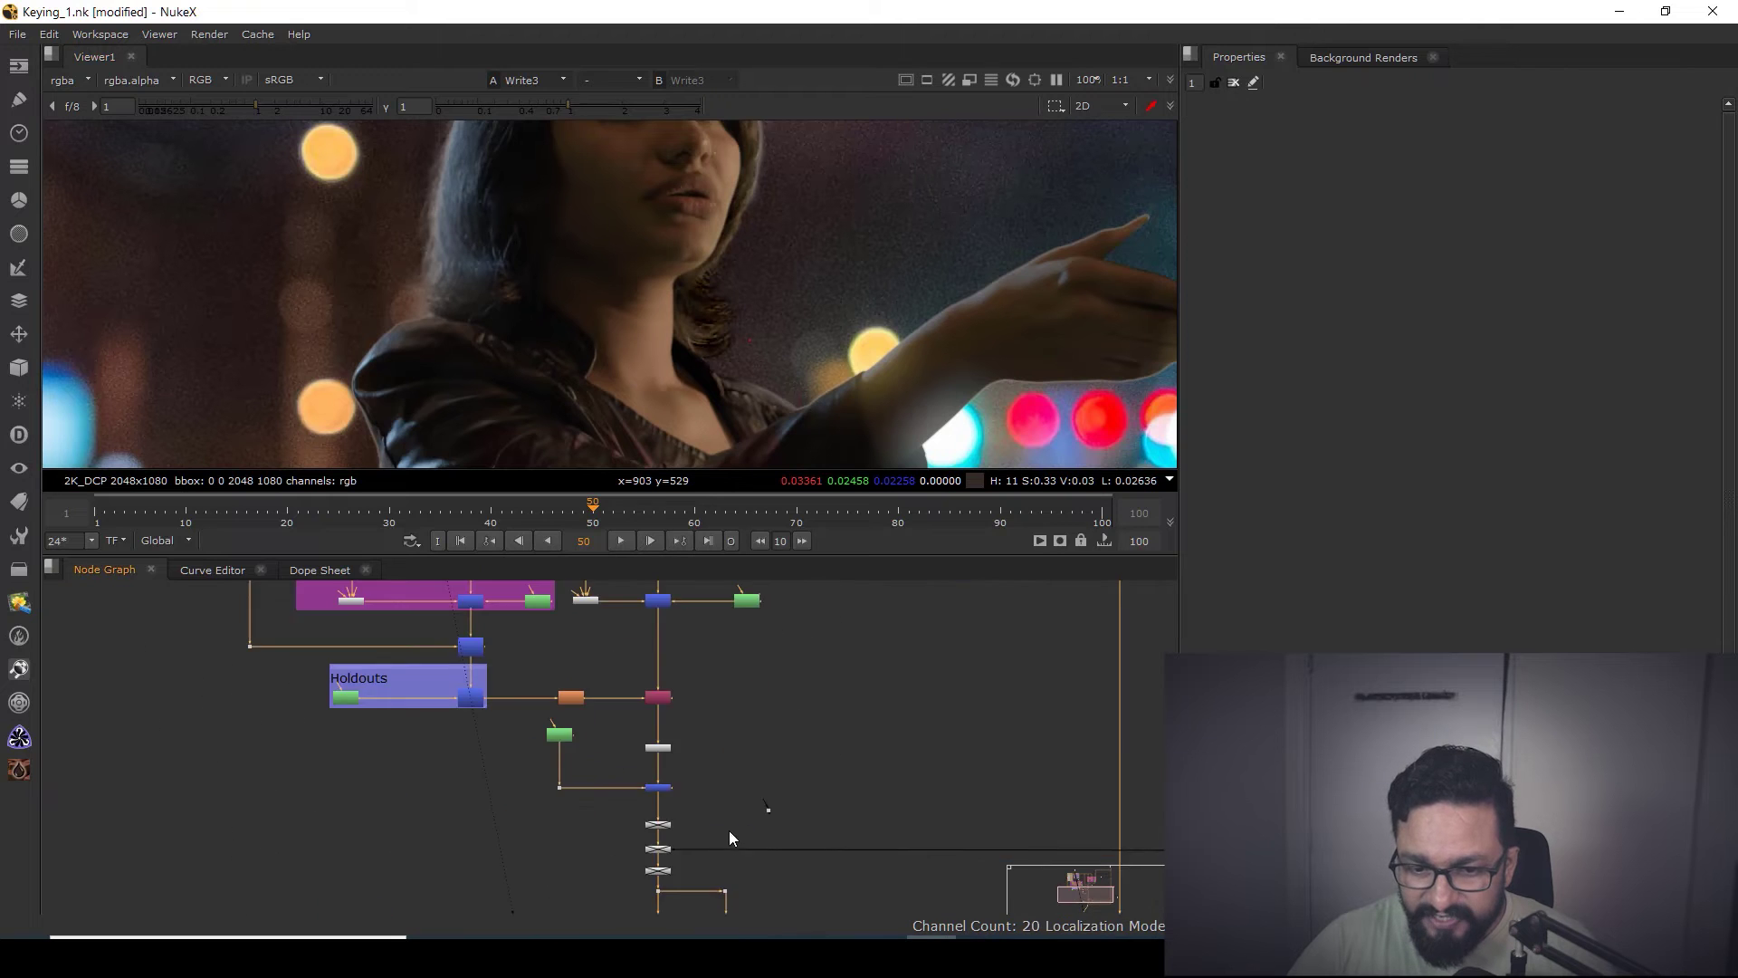
middle_click_drag(676, 613, 688, 792)
scroll(682, 770, "up", 5)
left_click(644, 791)
key("d")
key("d")
key("d")
scroll(752, 404, "up", 2)
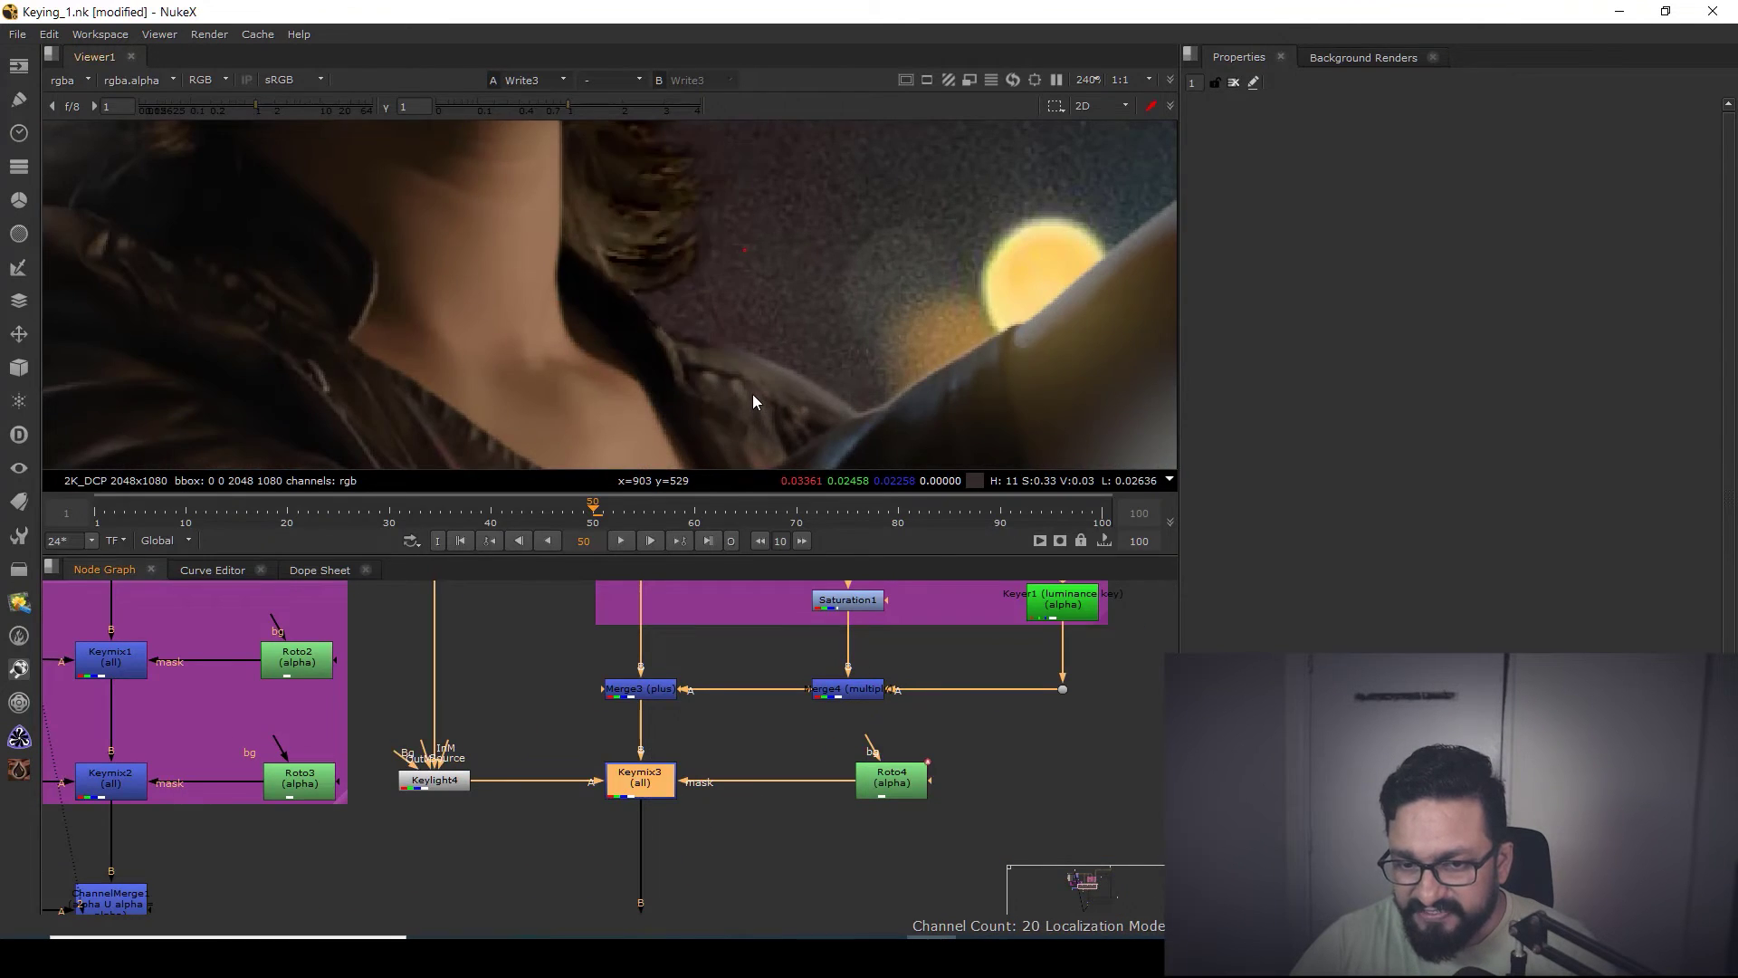
key("d")
- Examine the edge between the hair tips and the jacket collar at high magnification
scroll(684, 365, "up", 3)
scroll(681, 353, "up", 1)
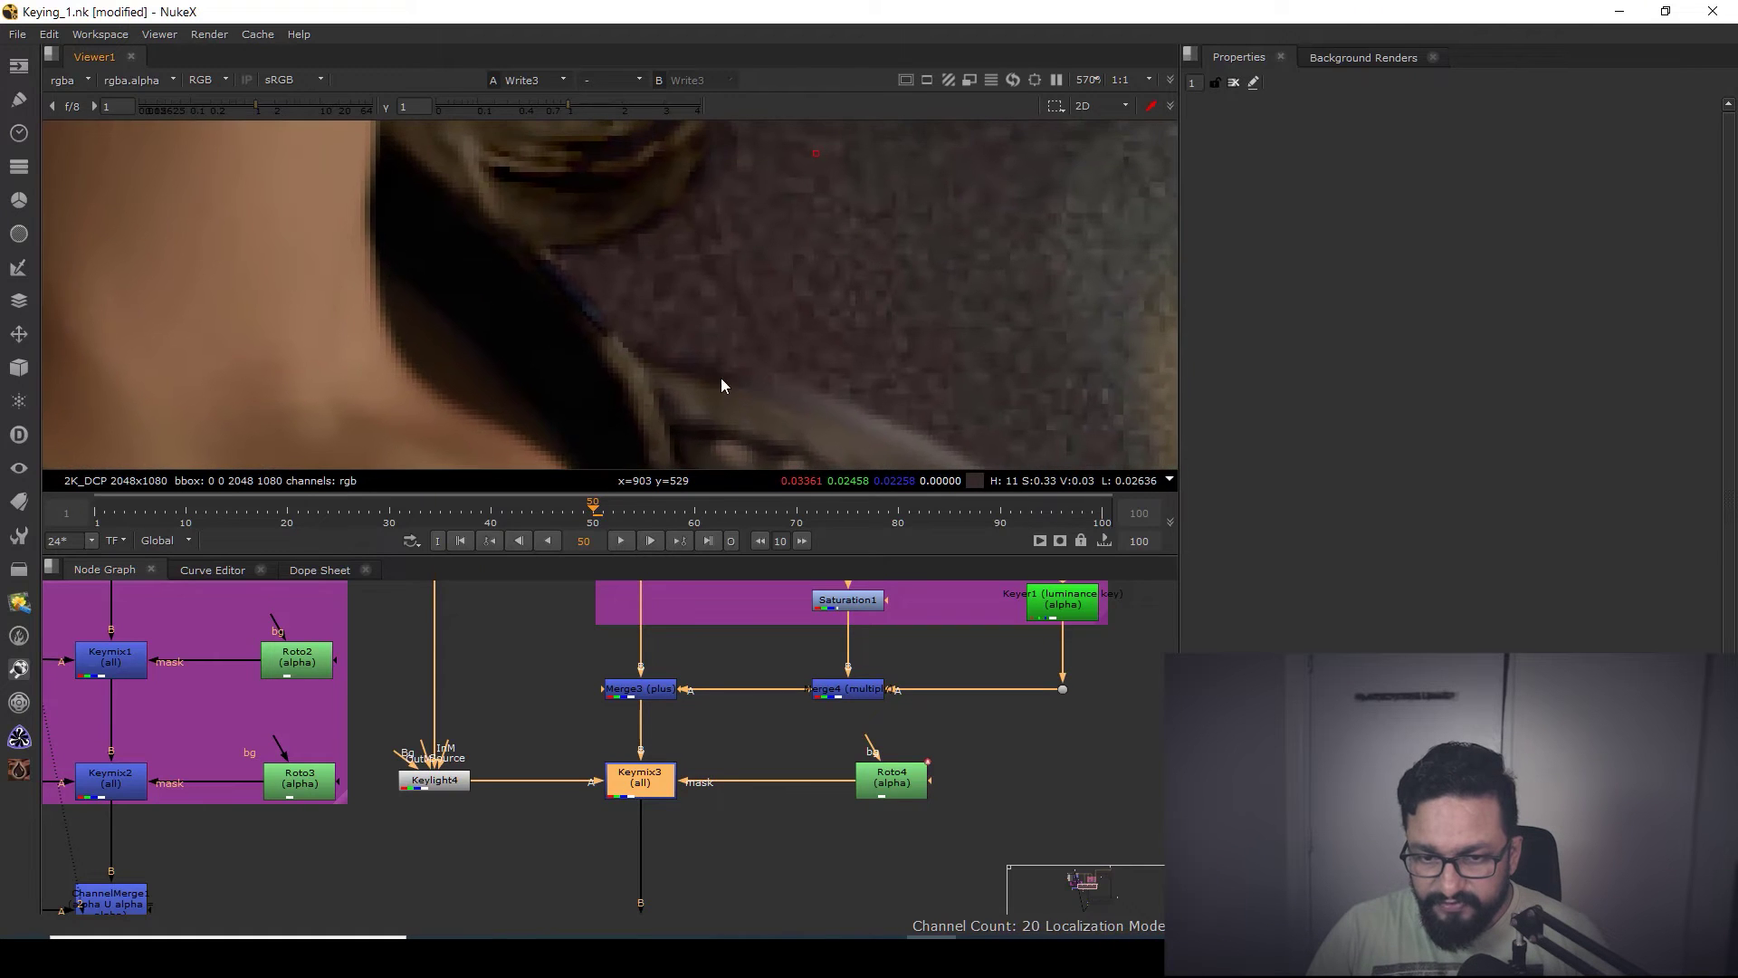
scroll(654, 723, "down", 4)
scroll(690, 752, "up", 4)
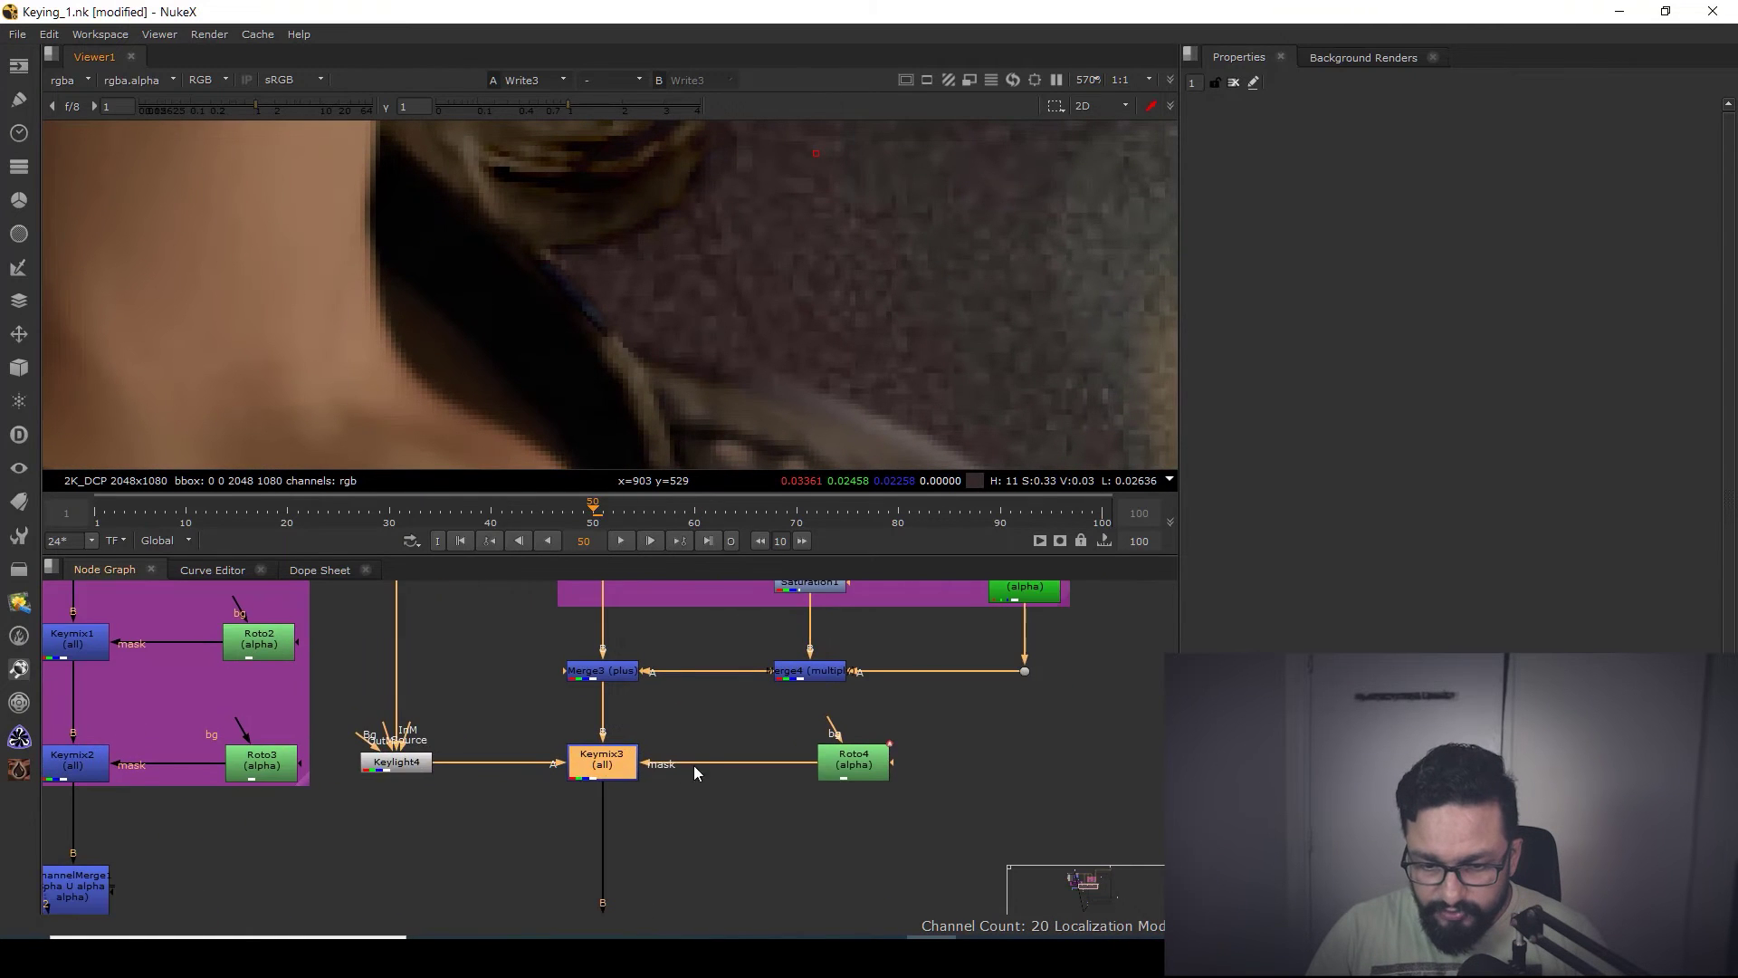
- Insert a Blur node between Roto4 and the mask input of Keymix3
middle_click_drag(693, 764, 764, 770)
left_click(923, 771)
left_click(897, 827)
key("b")
left_click_drag(903, 842, 838, 774)
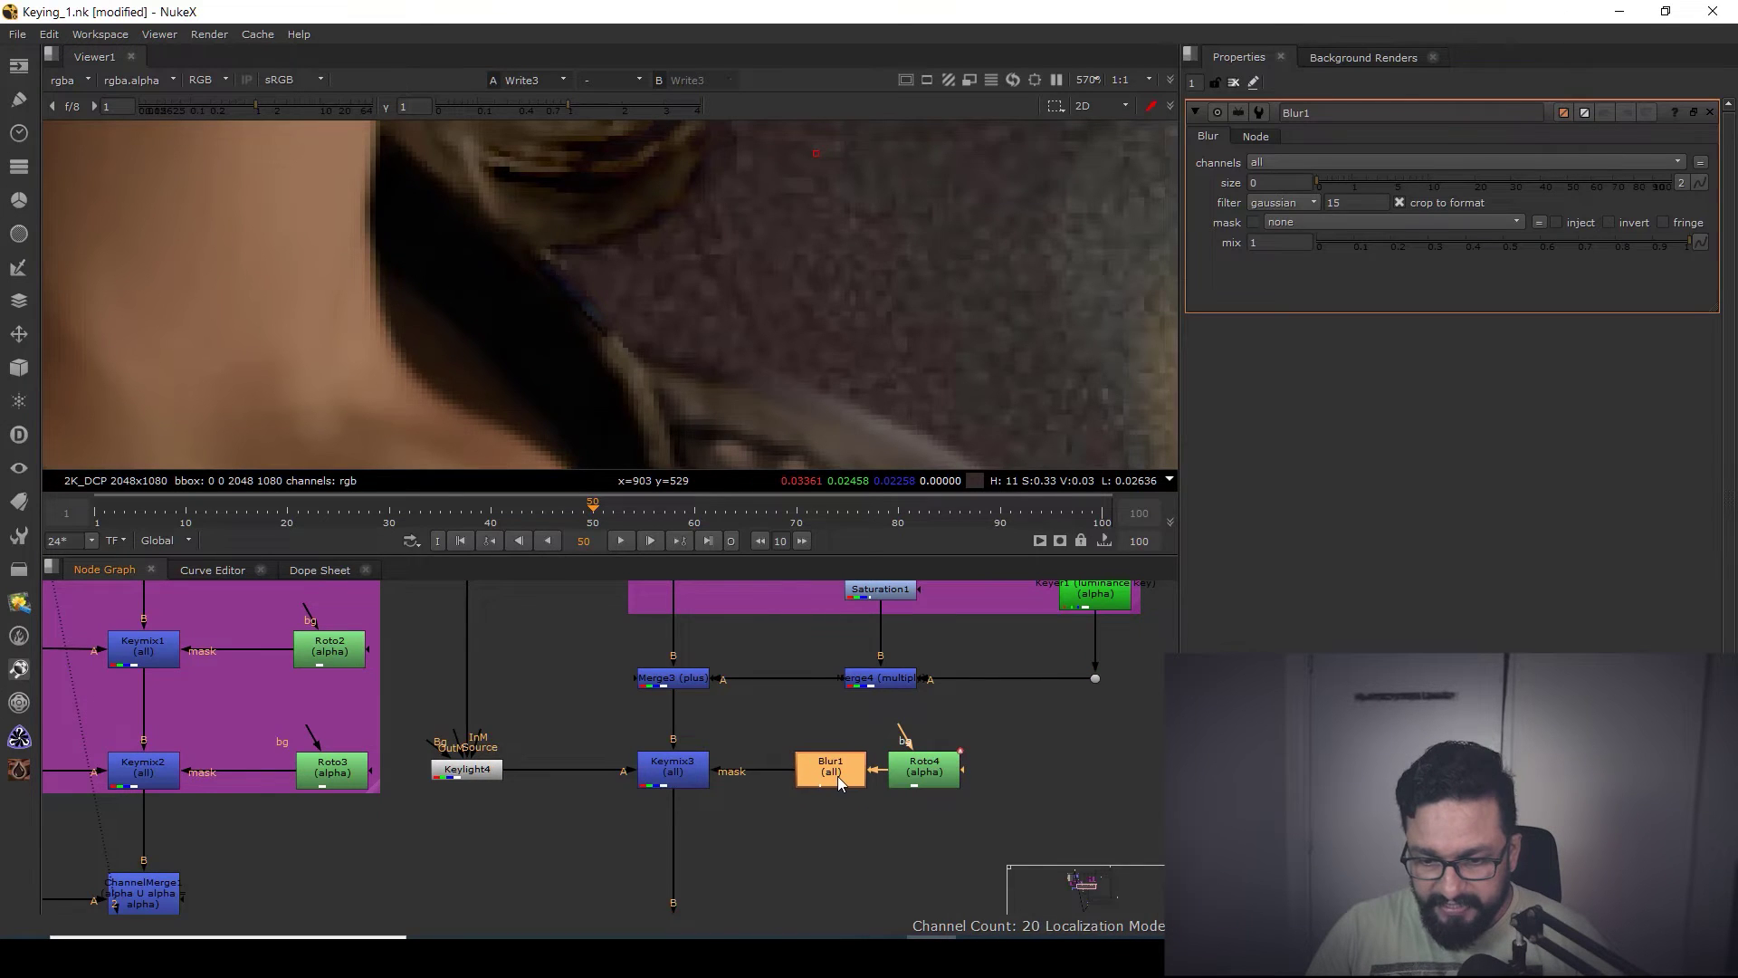
- Set the size of the Blur1 mask blur to 20 while viewing its alpha
key("1")
key("a")
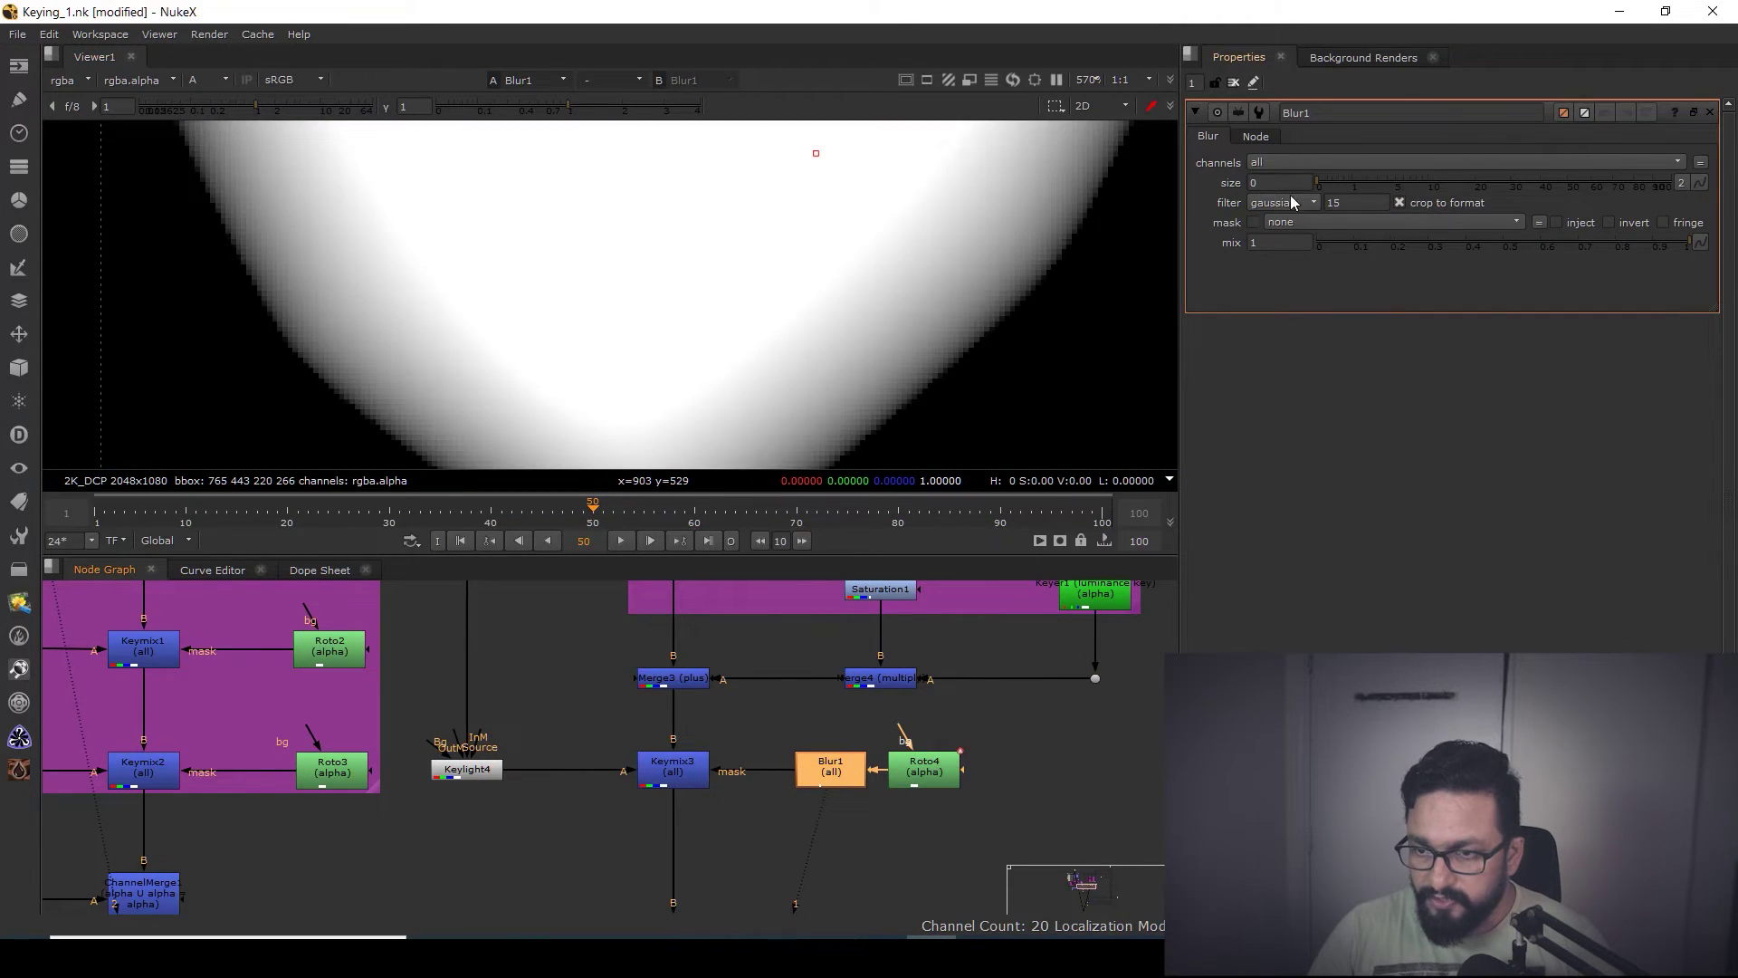
left_click_drag(1334, 185, 1474, 190)
- Check Keymix3's output with the softened mask in alpha and colour, and view the final composite at Write3
left_click(695, 776)
key("1")
scroll(778, 299, "down", 5)
key("a")
scroll(788, 353, "down", 3)
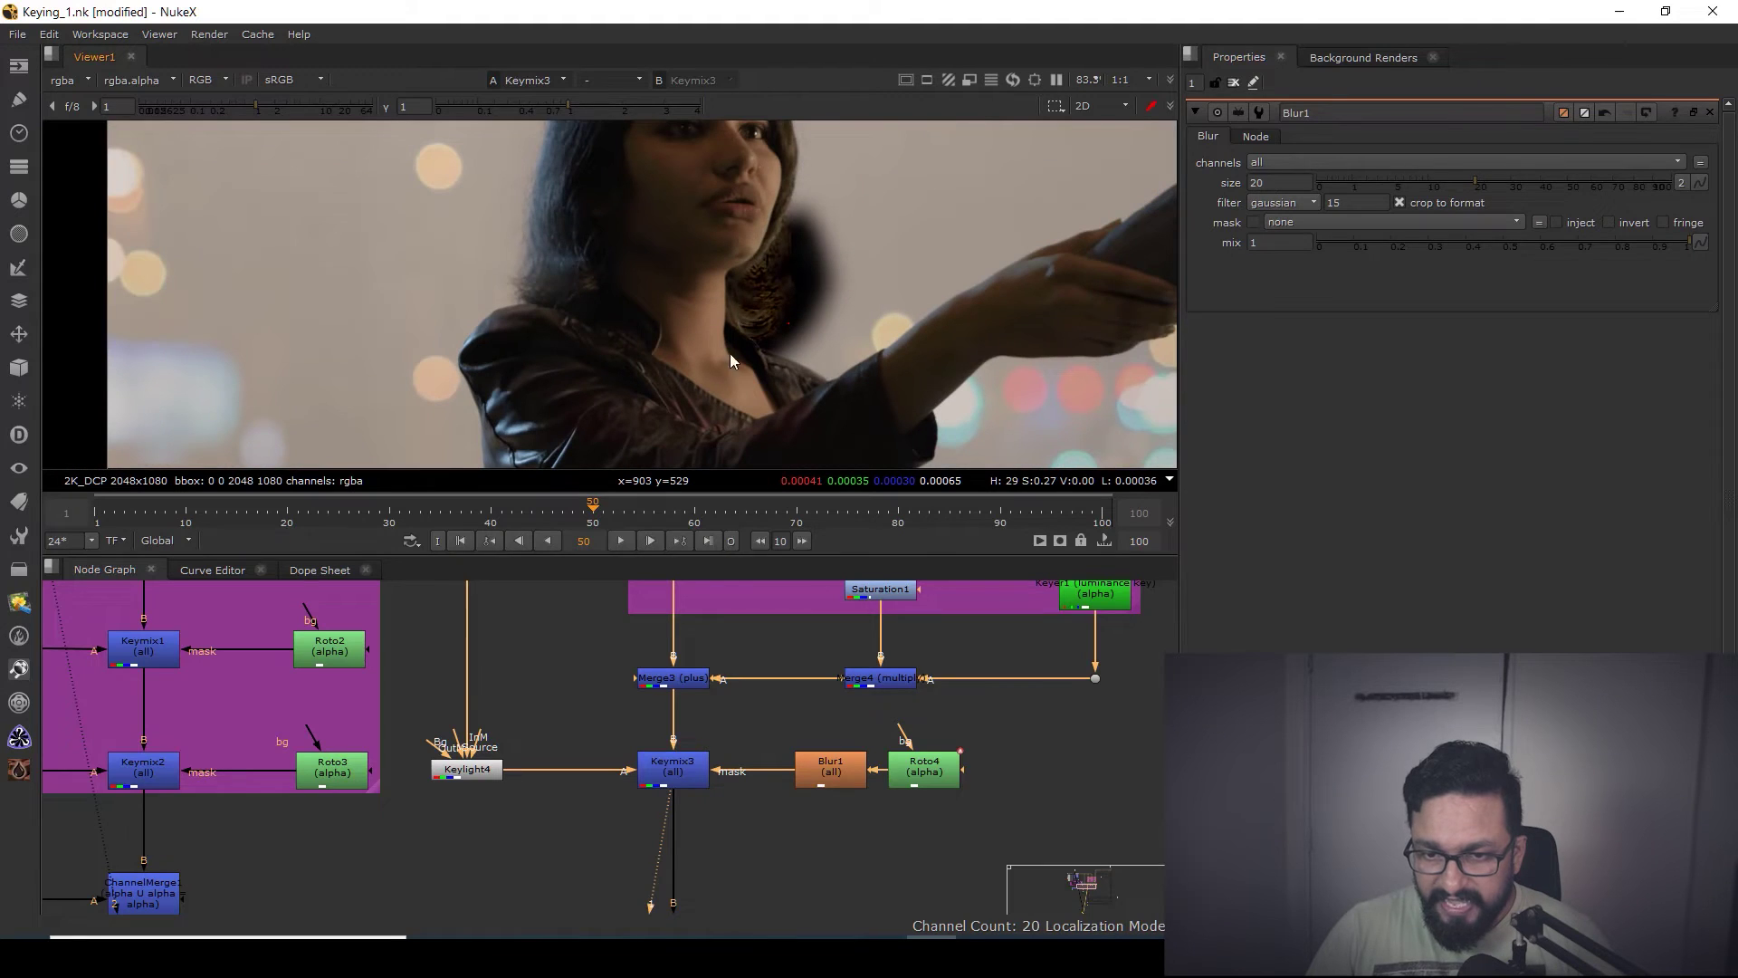
scroll(541, 630, "down", 5)
scroll(634, 779, "up", 3)
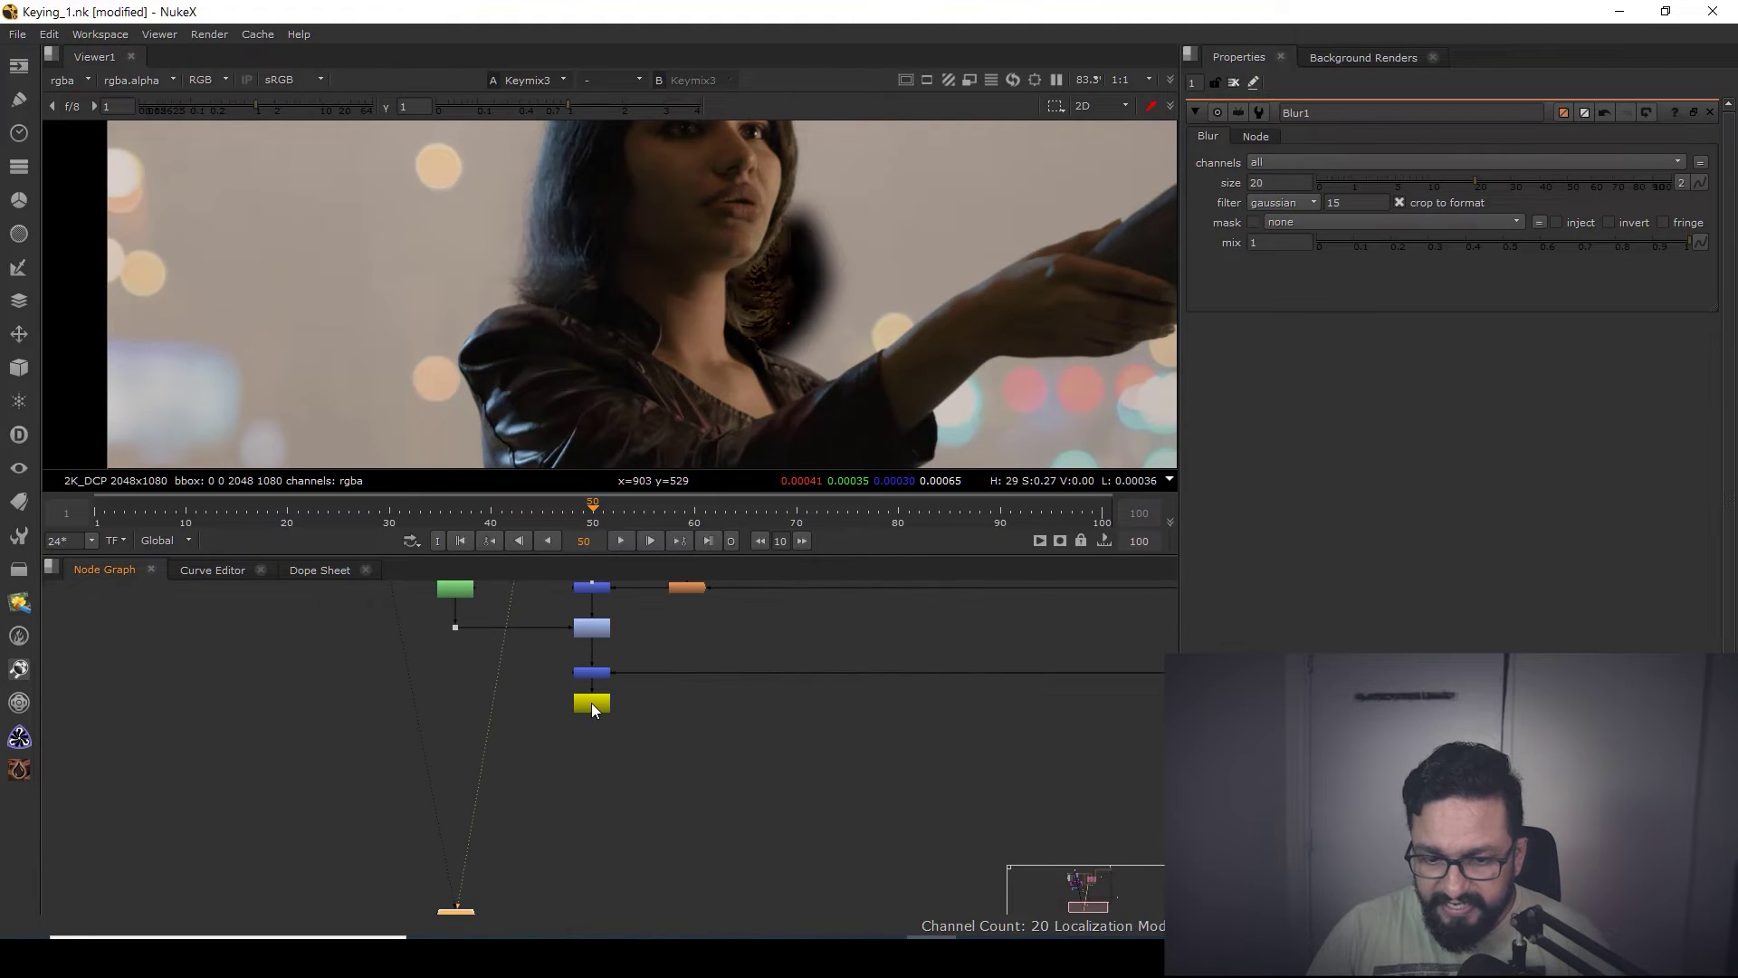
left_click(592, 702)
key("1")
- Open Keylight4's settings and inspect the hair edges around the woman's face, neck and head in the final composite
scroll(668, 786, "up", 6)
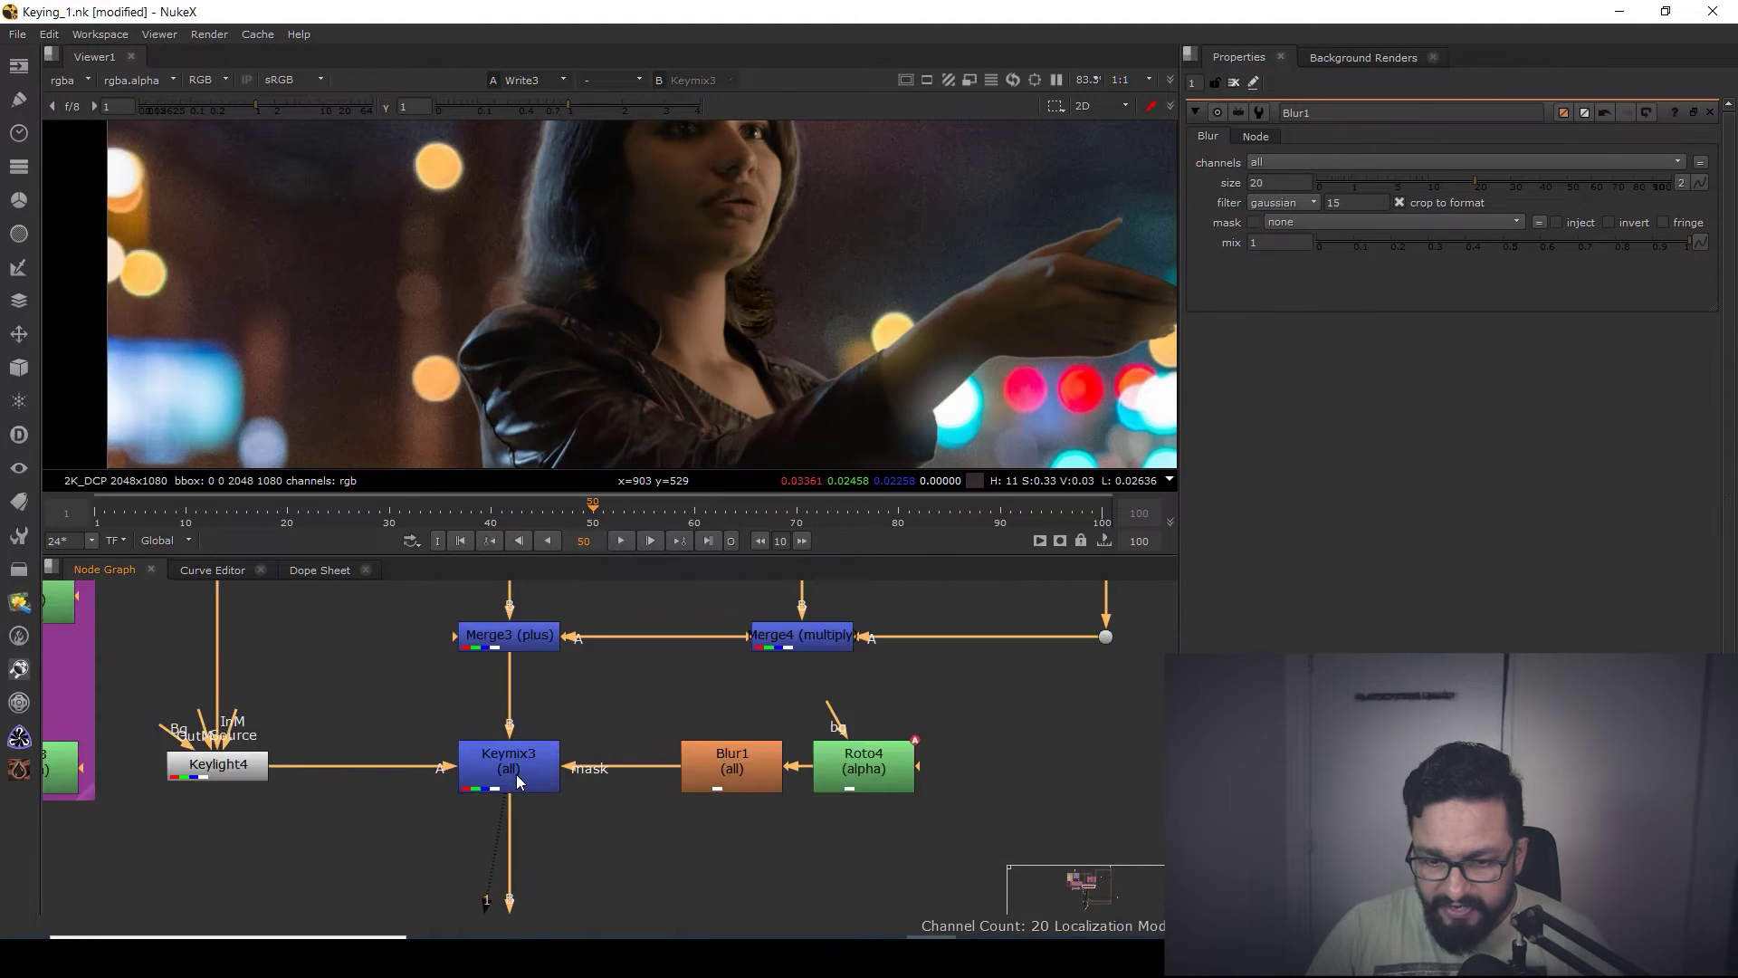
left_click(192, 770)
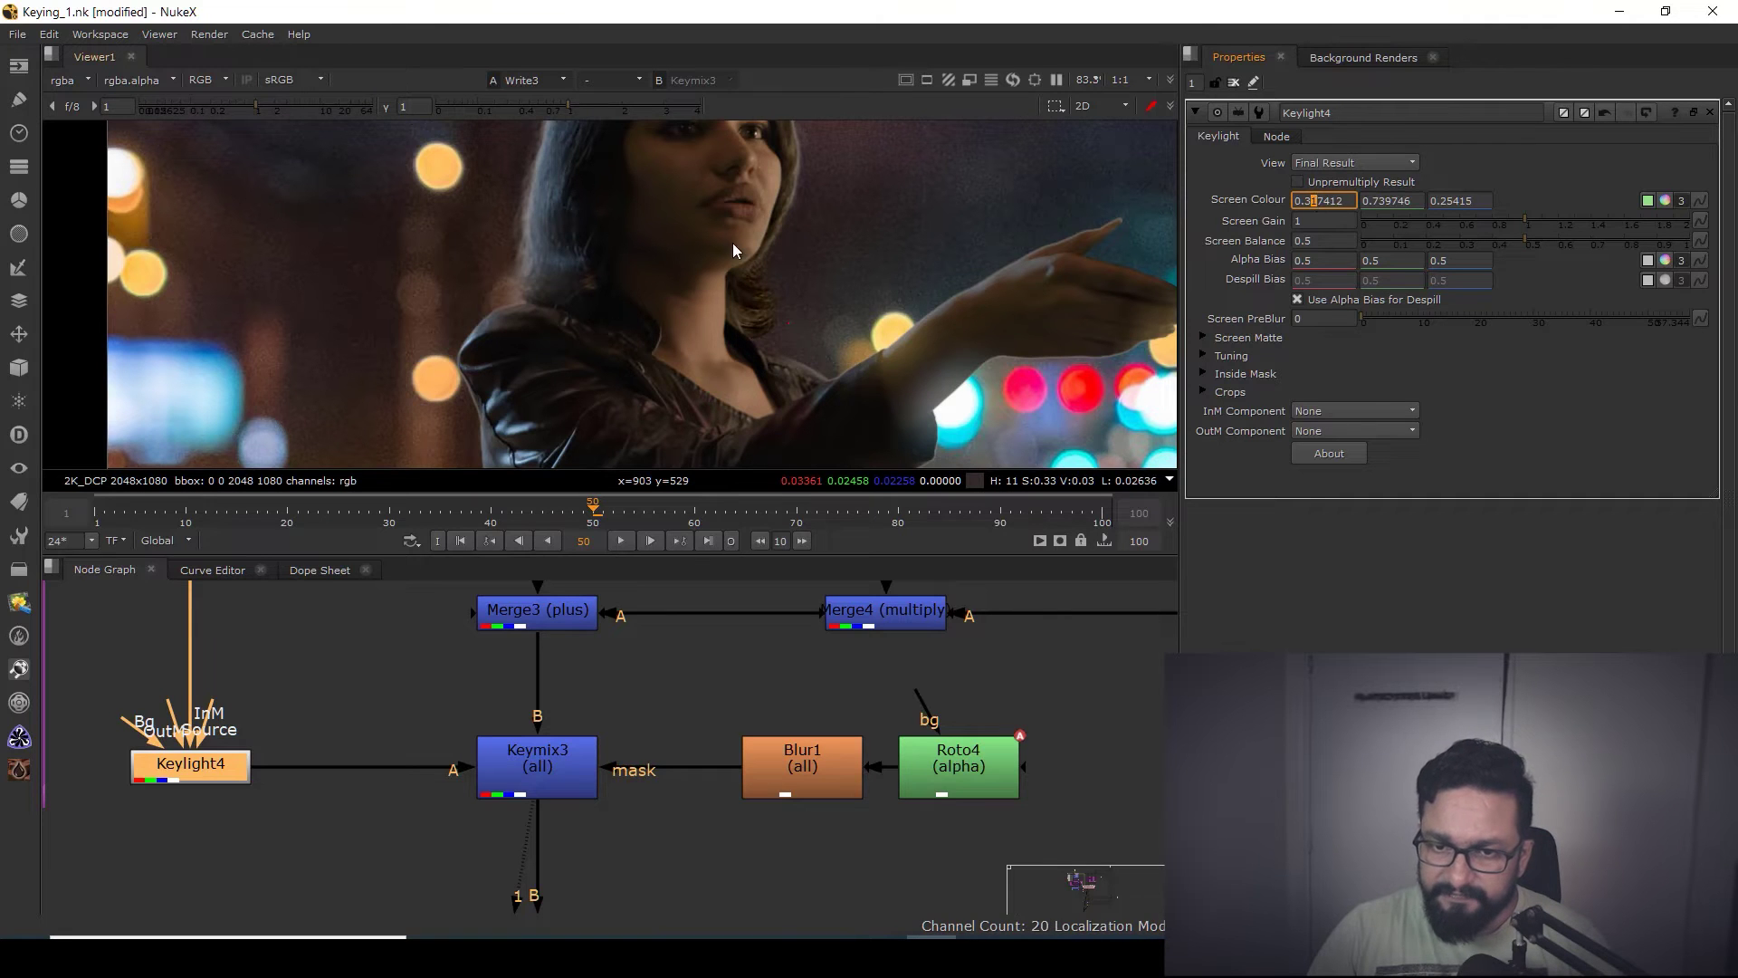
scroll(764, 344, "up", 6)
middle_click_drag(777, 434, 773, 246)
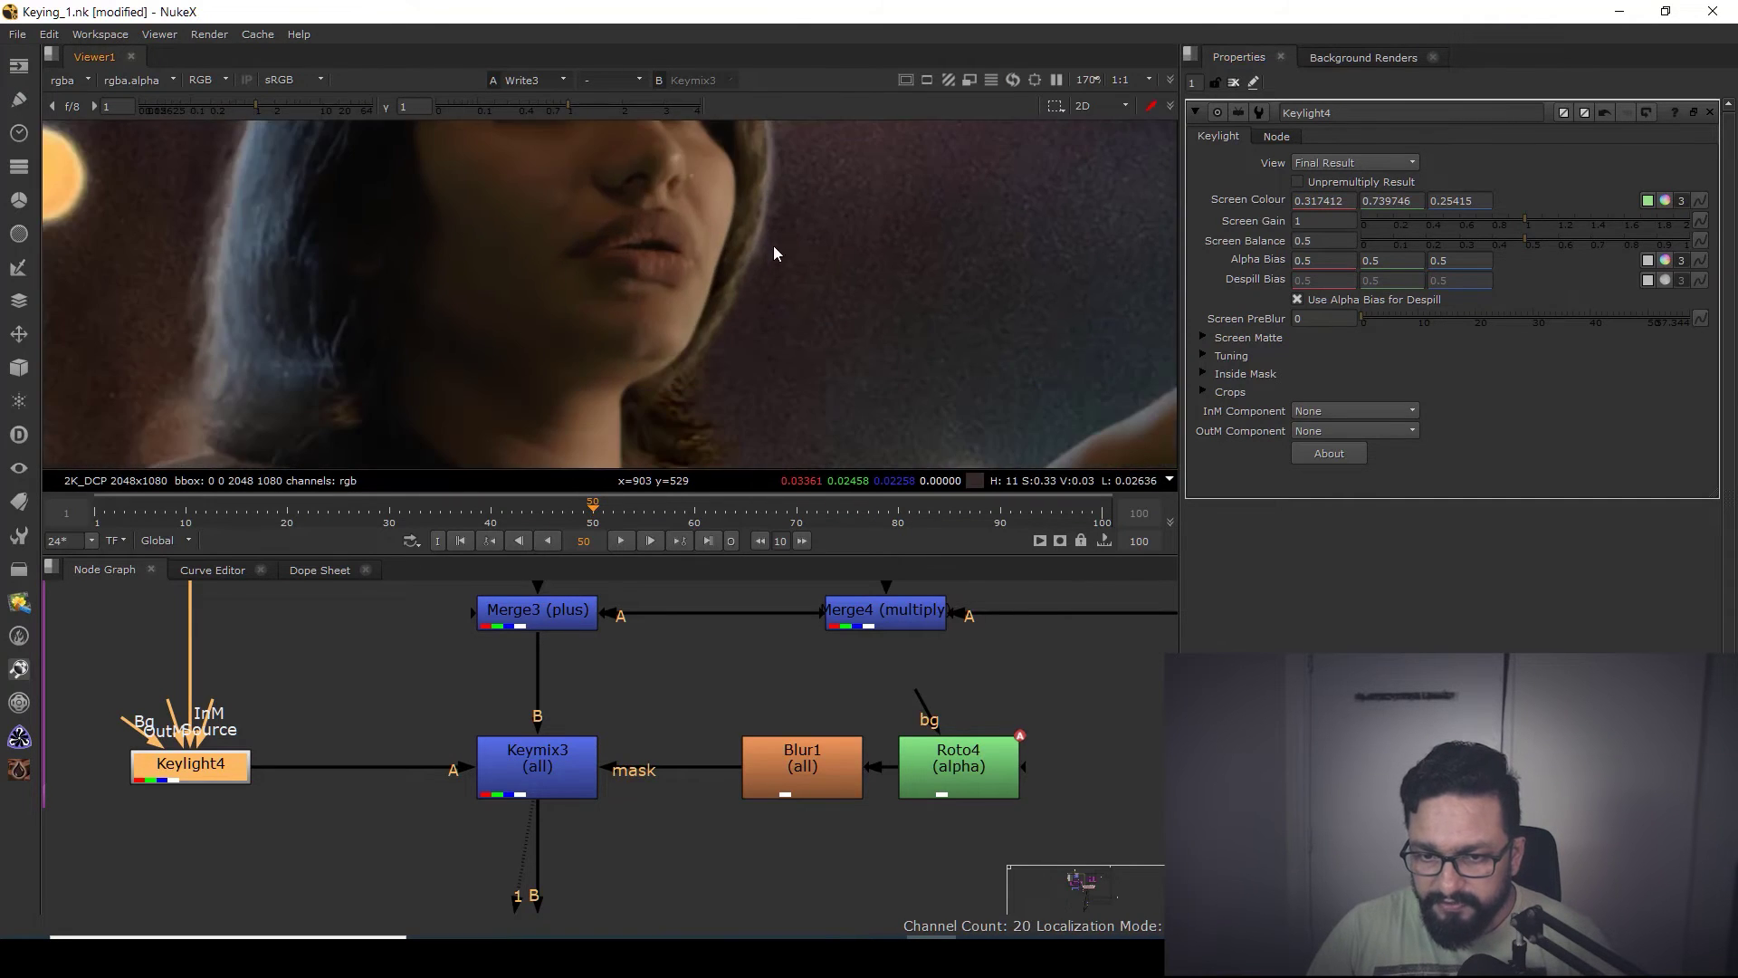
middle_click_drag(742, 335, 777, 213)
scroll(757, 323, "down", 2)
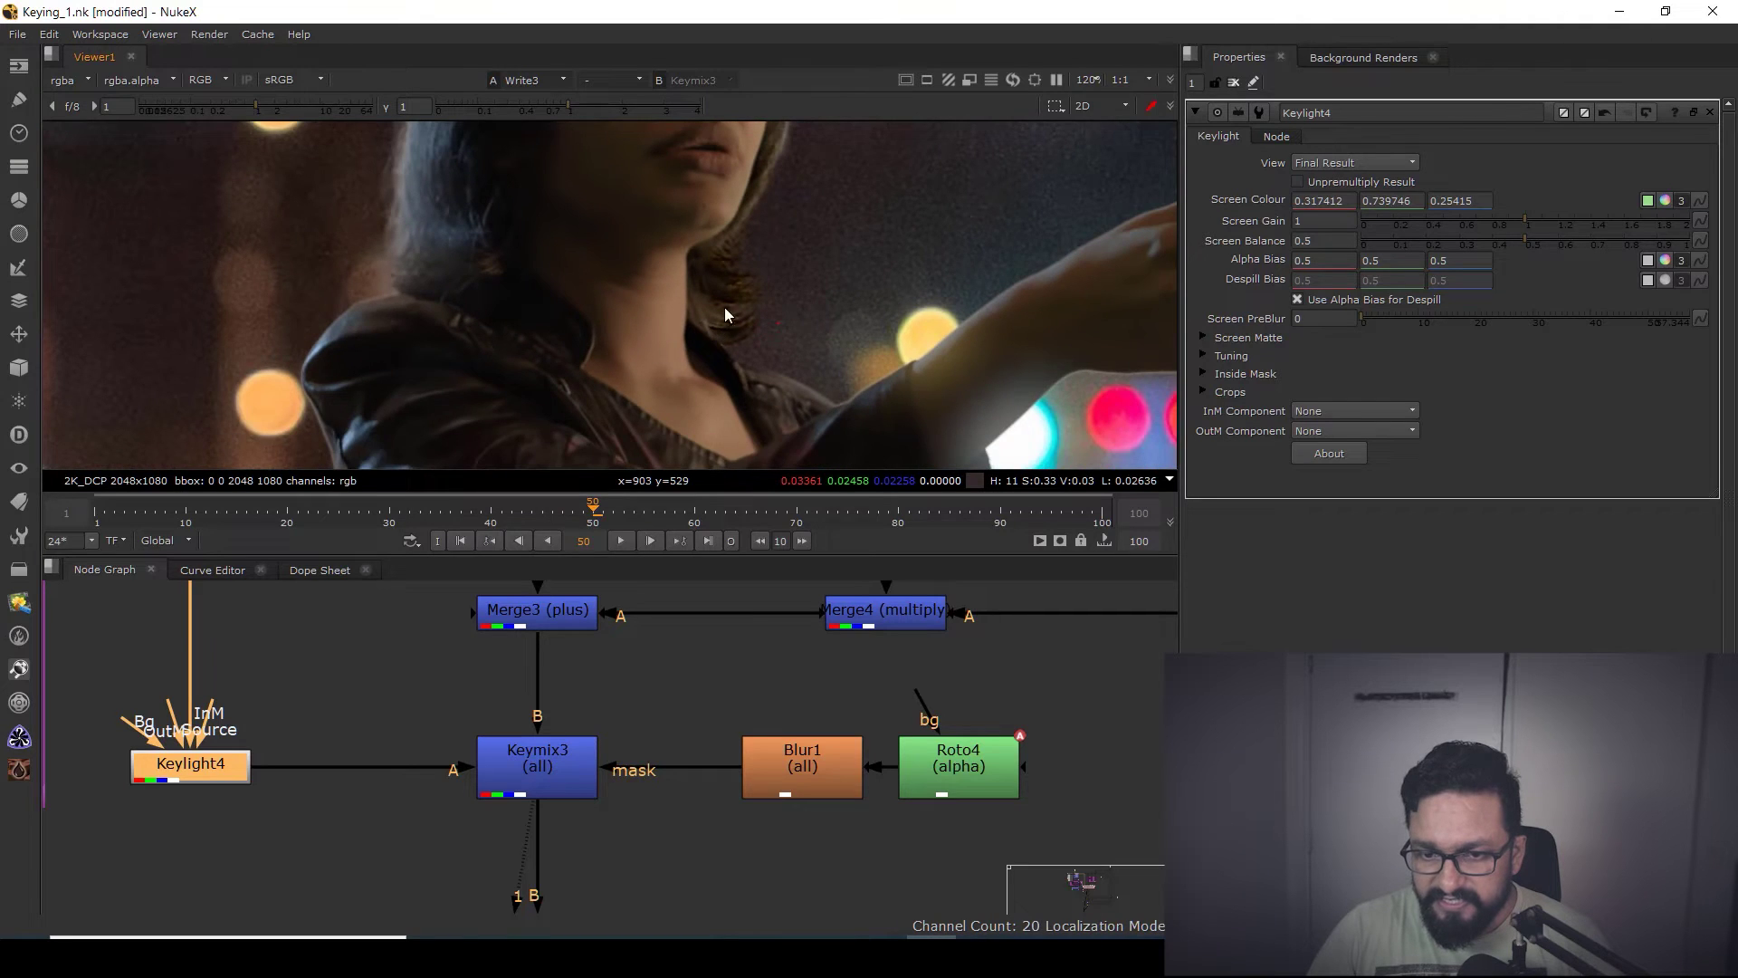
middle_click_drag(781, 130, 769, 362)
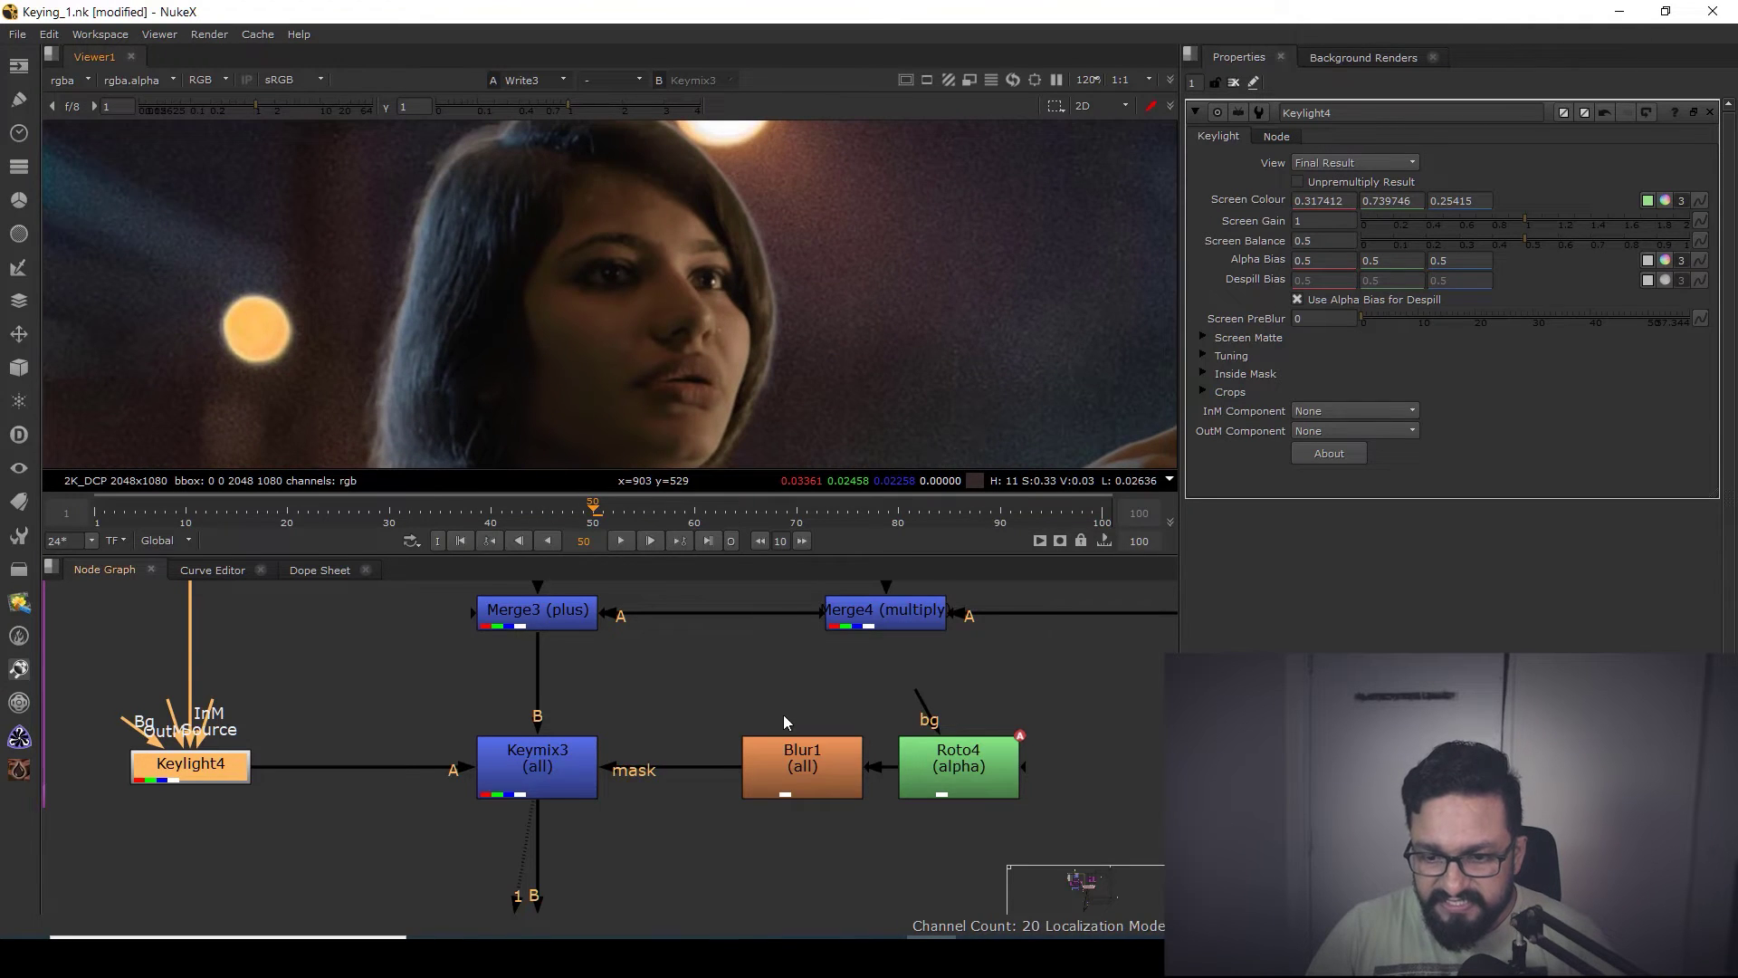
- Draw a second closed Bezier in Roto4 around the hair edge beside the face, from the bright light down to the chin
middle_click_drag(784, 714, 702, 727)
double_click(877, 773)
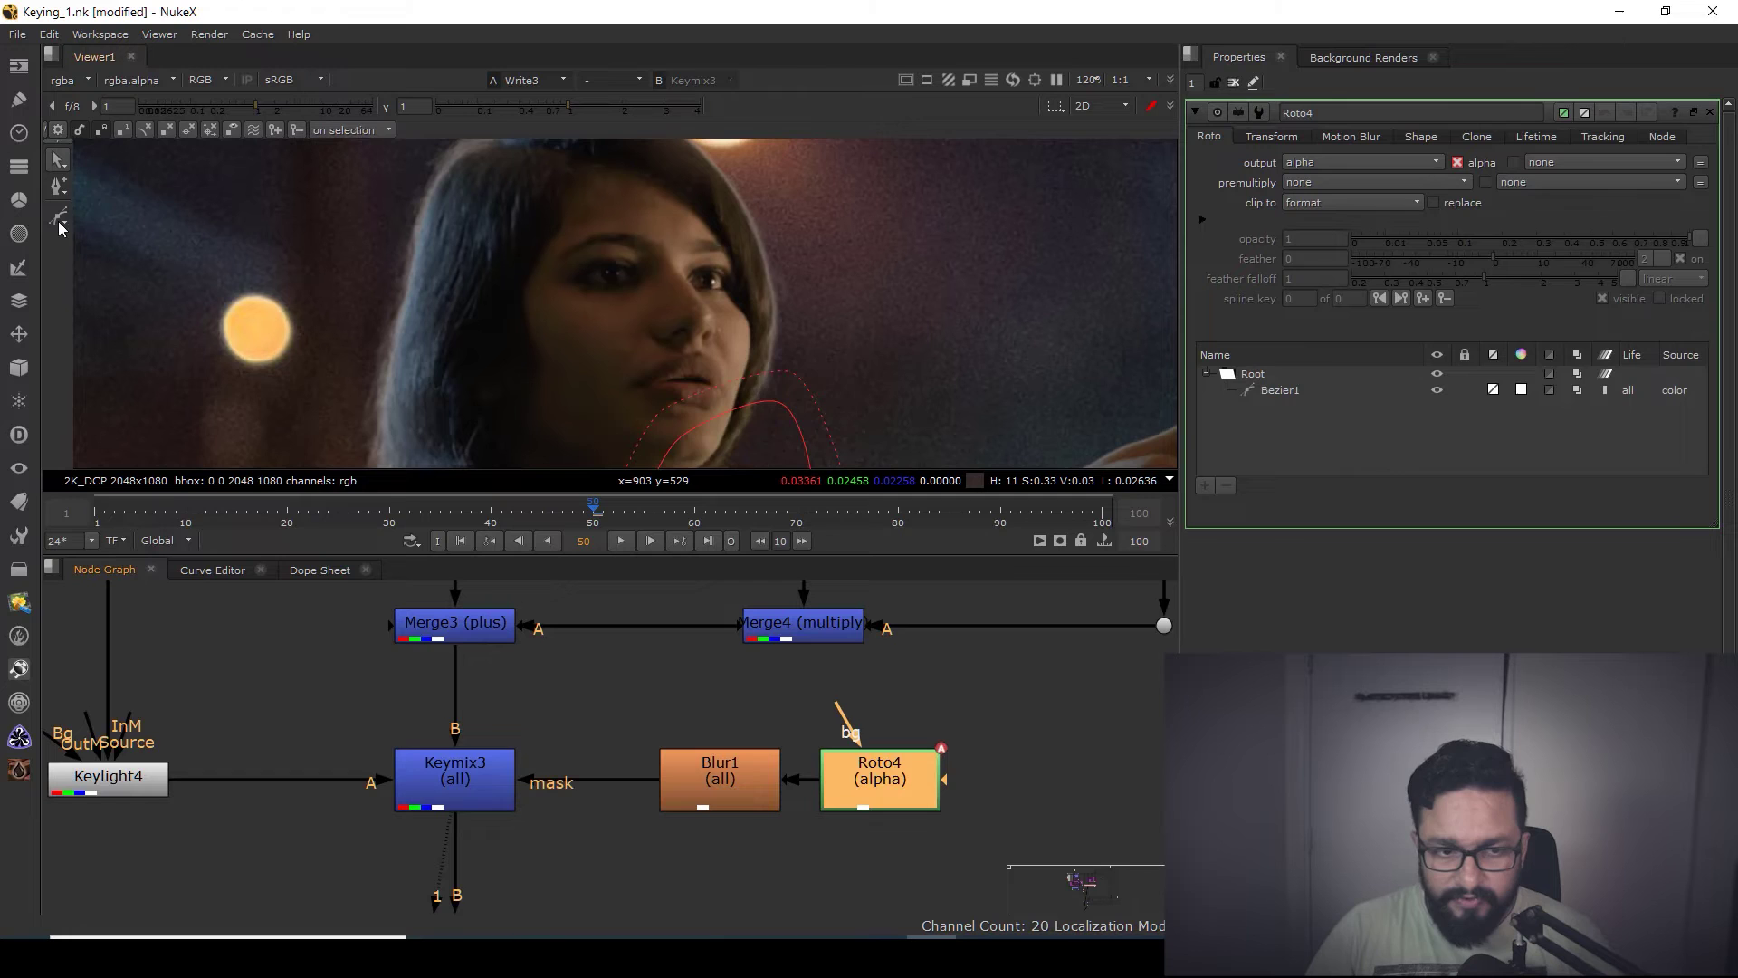
middle_click_drag(661, 215, 679, 269)
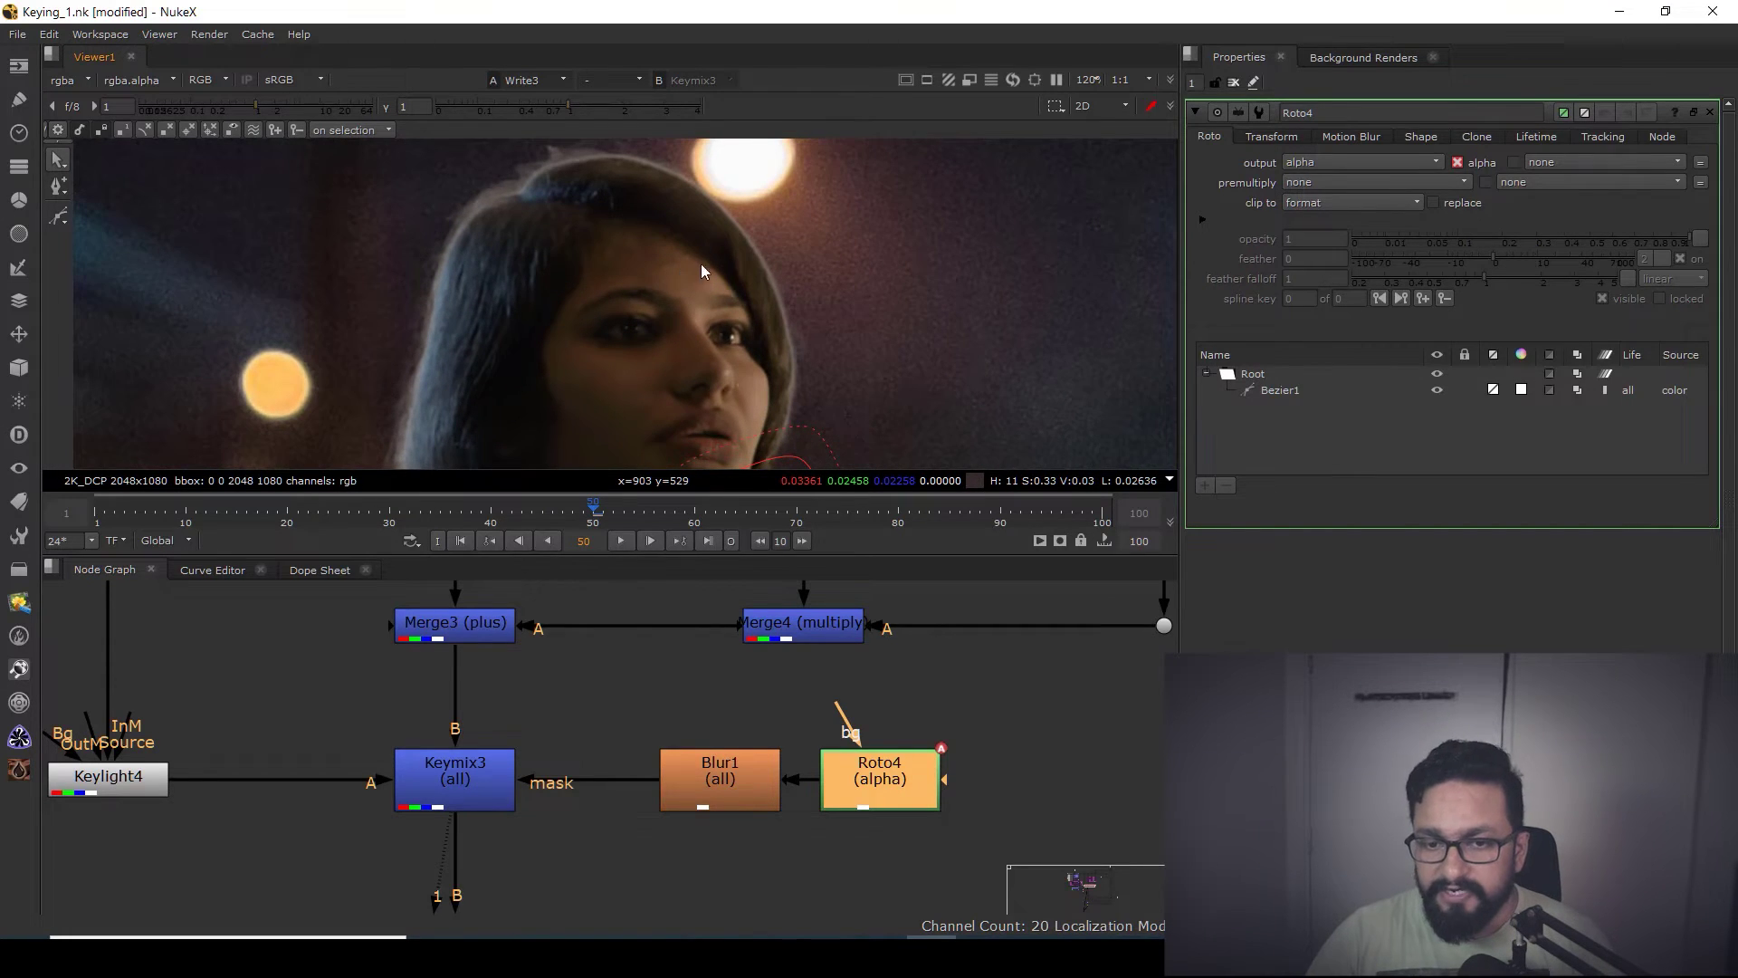
scroll(767, 246, "down", 3)
scroll(797, 308, "up", 5)
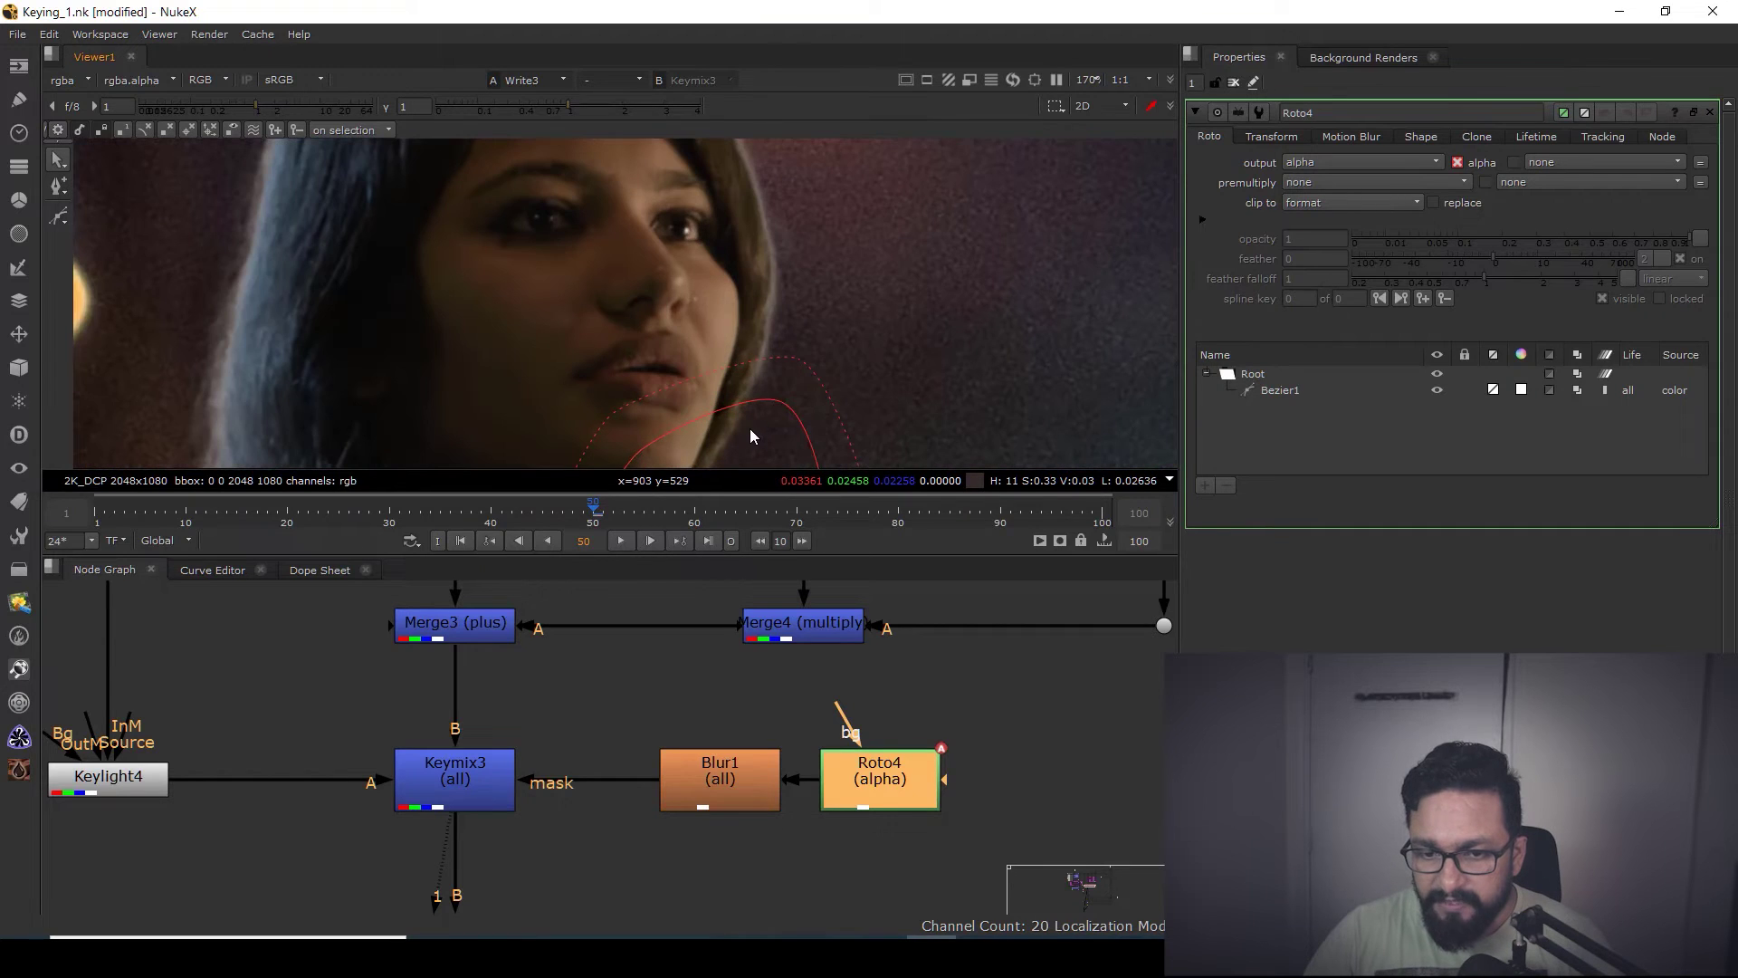
left_click(60, 217)
scroll(641, 273, "down", 2)
left_click(685, 199)
left_click_drag(665, 261, 668, 269)
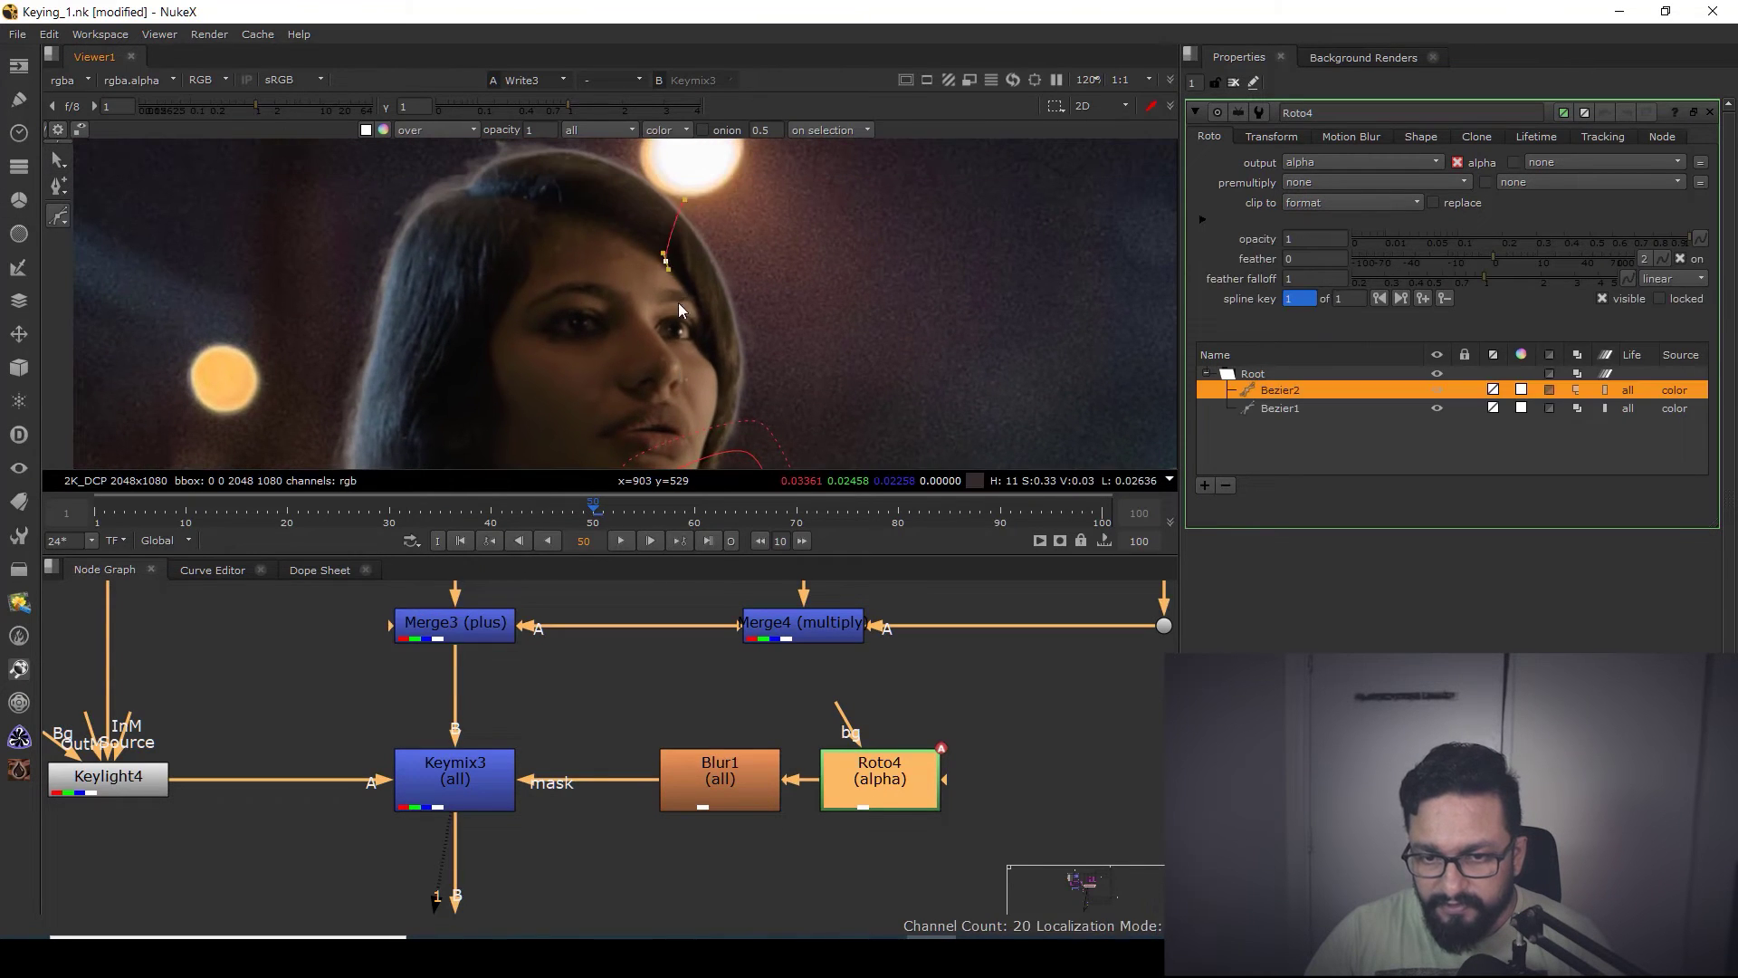
middle_click_drag(703, 392, 666, 359)
left_click(732, 263)
left_click(681, 160)
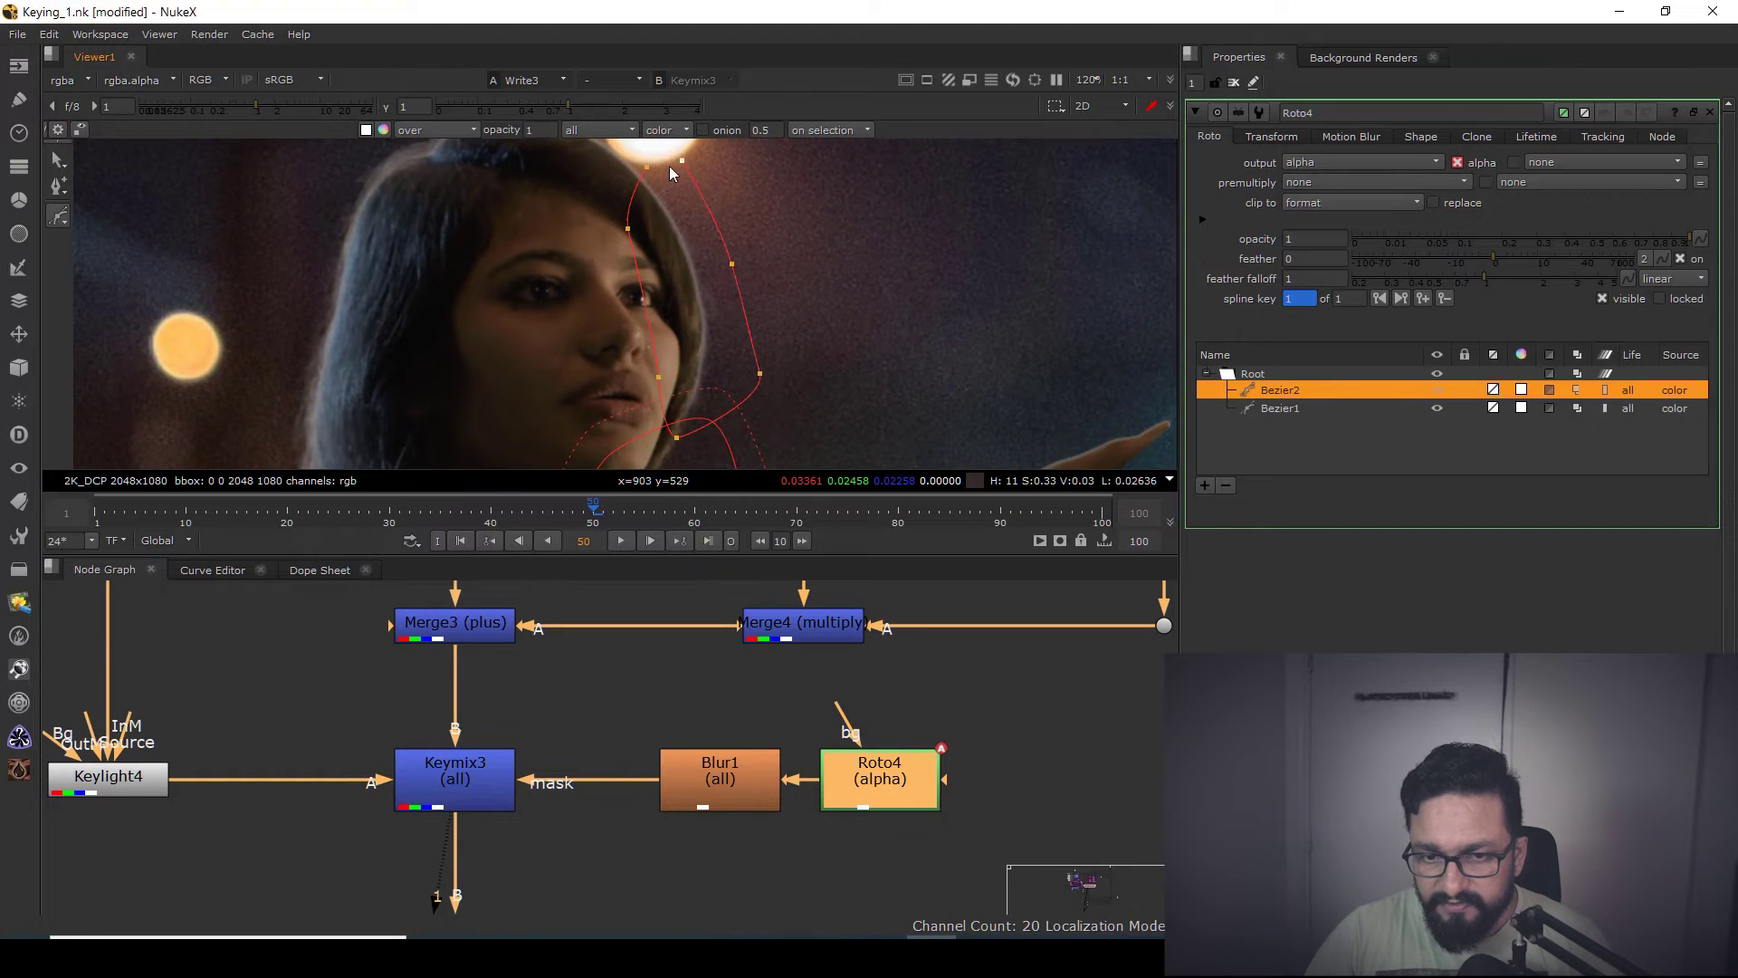
left_click(646, 169)
scroll(744, 192, "down", 2)
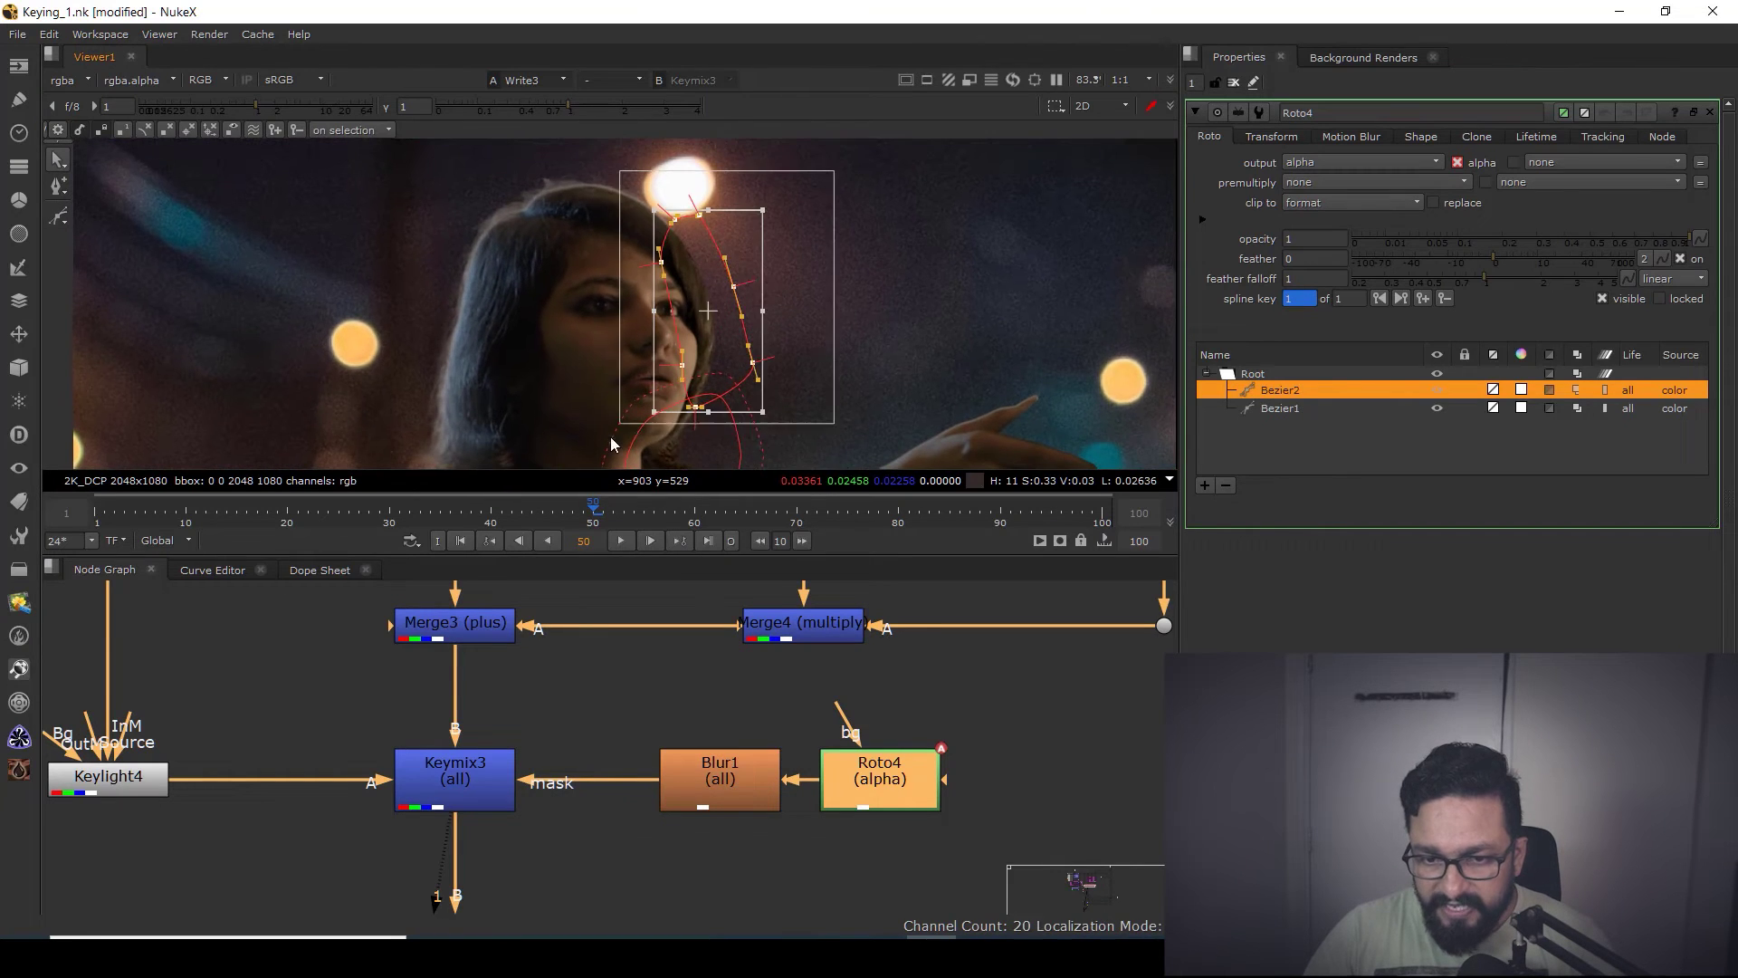
- Smooth the new Bezier's points, feather it outward on all sides, and close the open node settings
key("z")
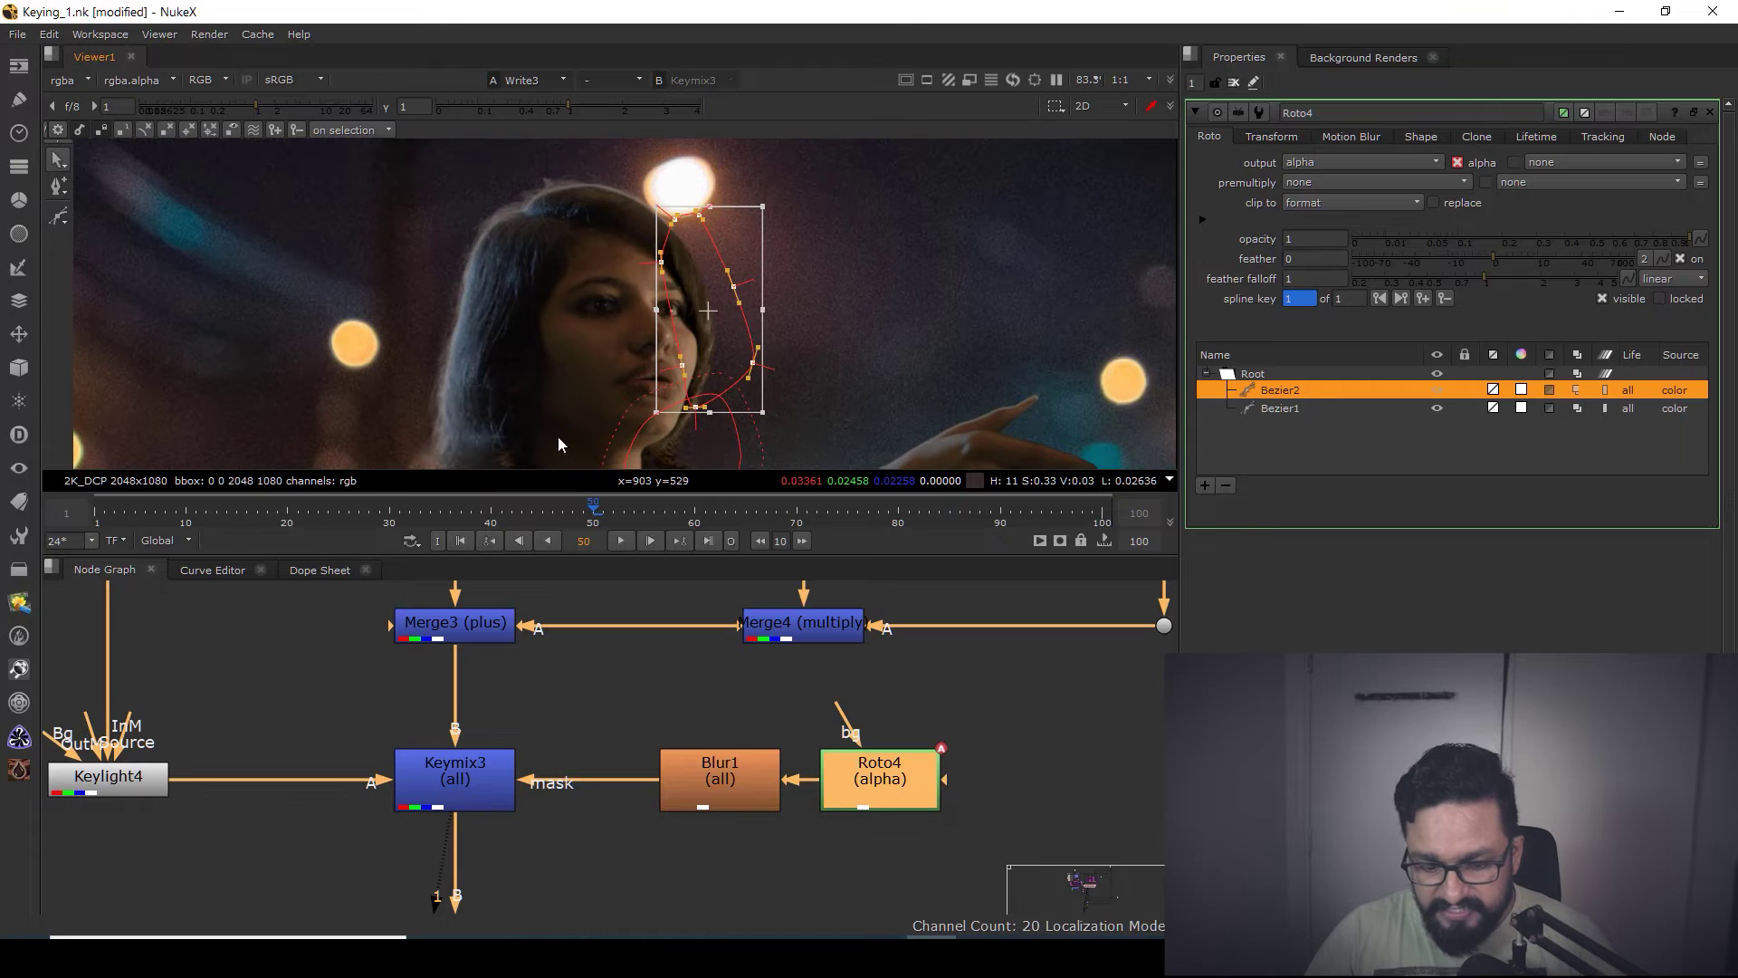
key("e")
key("e")
key("e")
left_click_drag(715, 355, 711, 355)
scroll(713, 357, "up", 7)
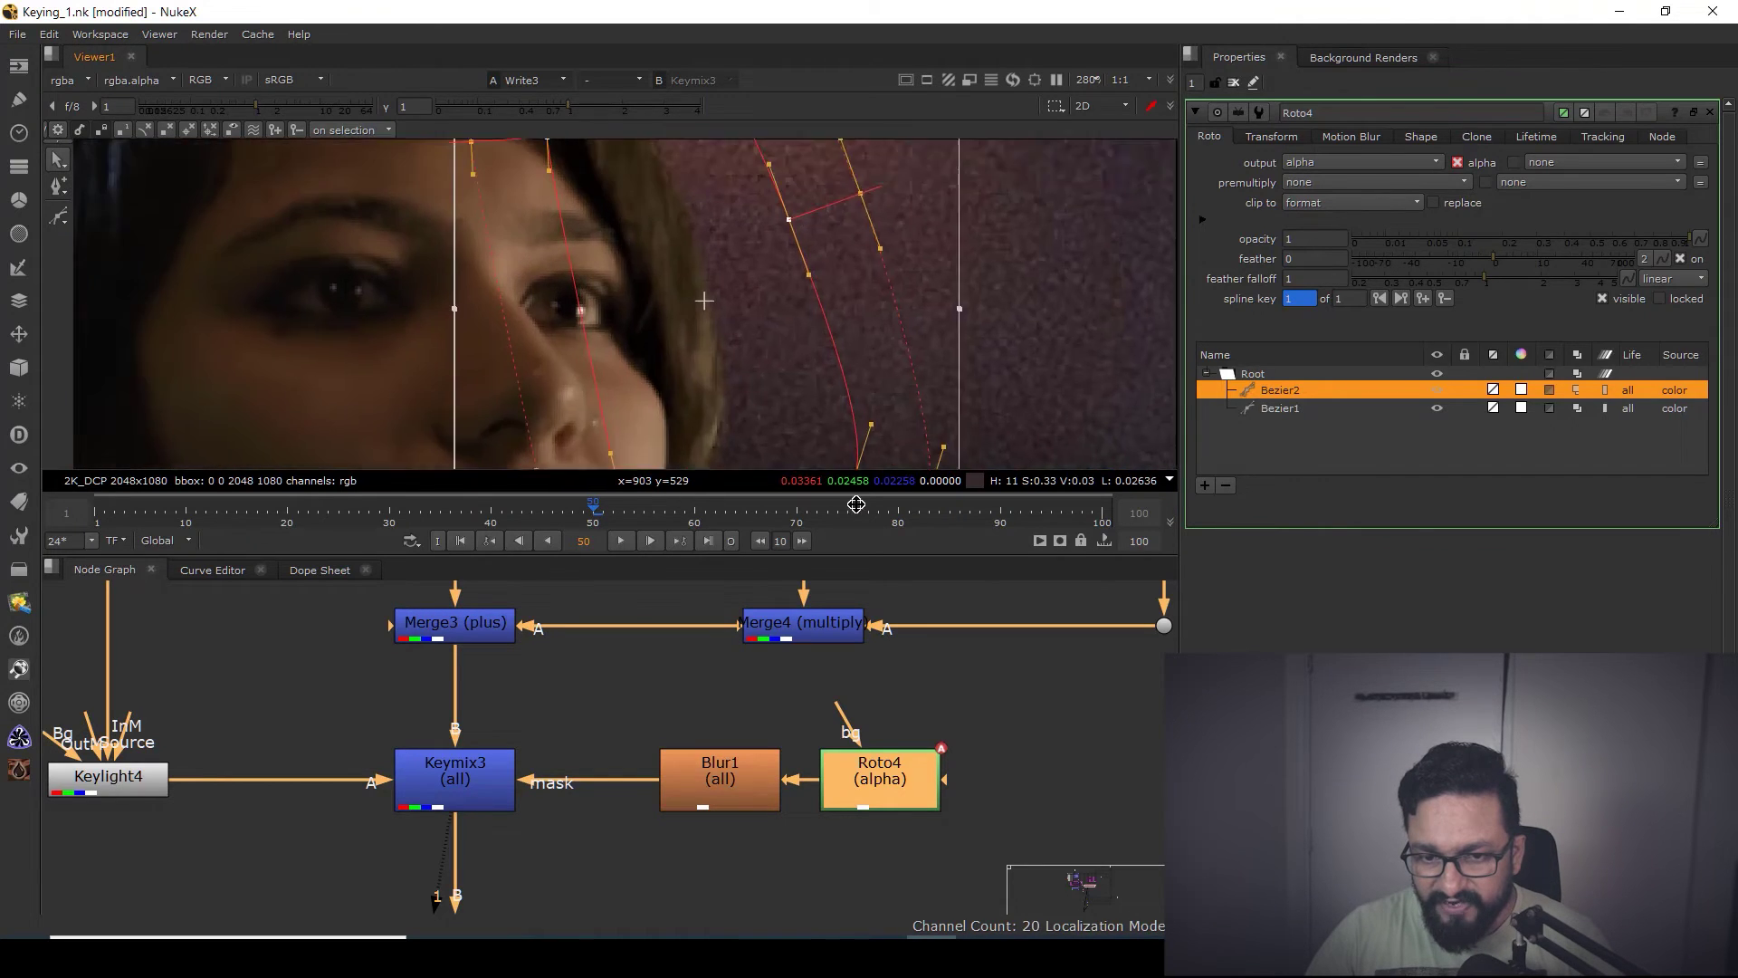
scroll(766, 371, "down", 4)
left_click(1007, 719)
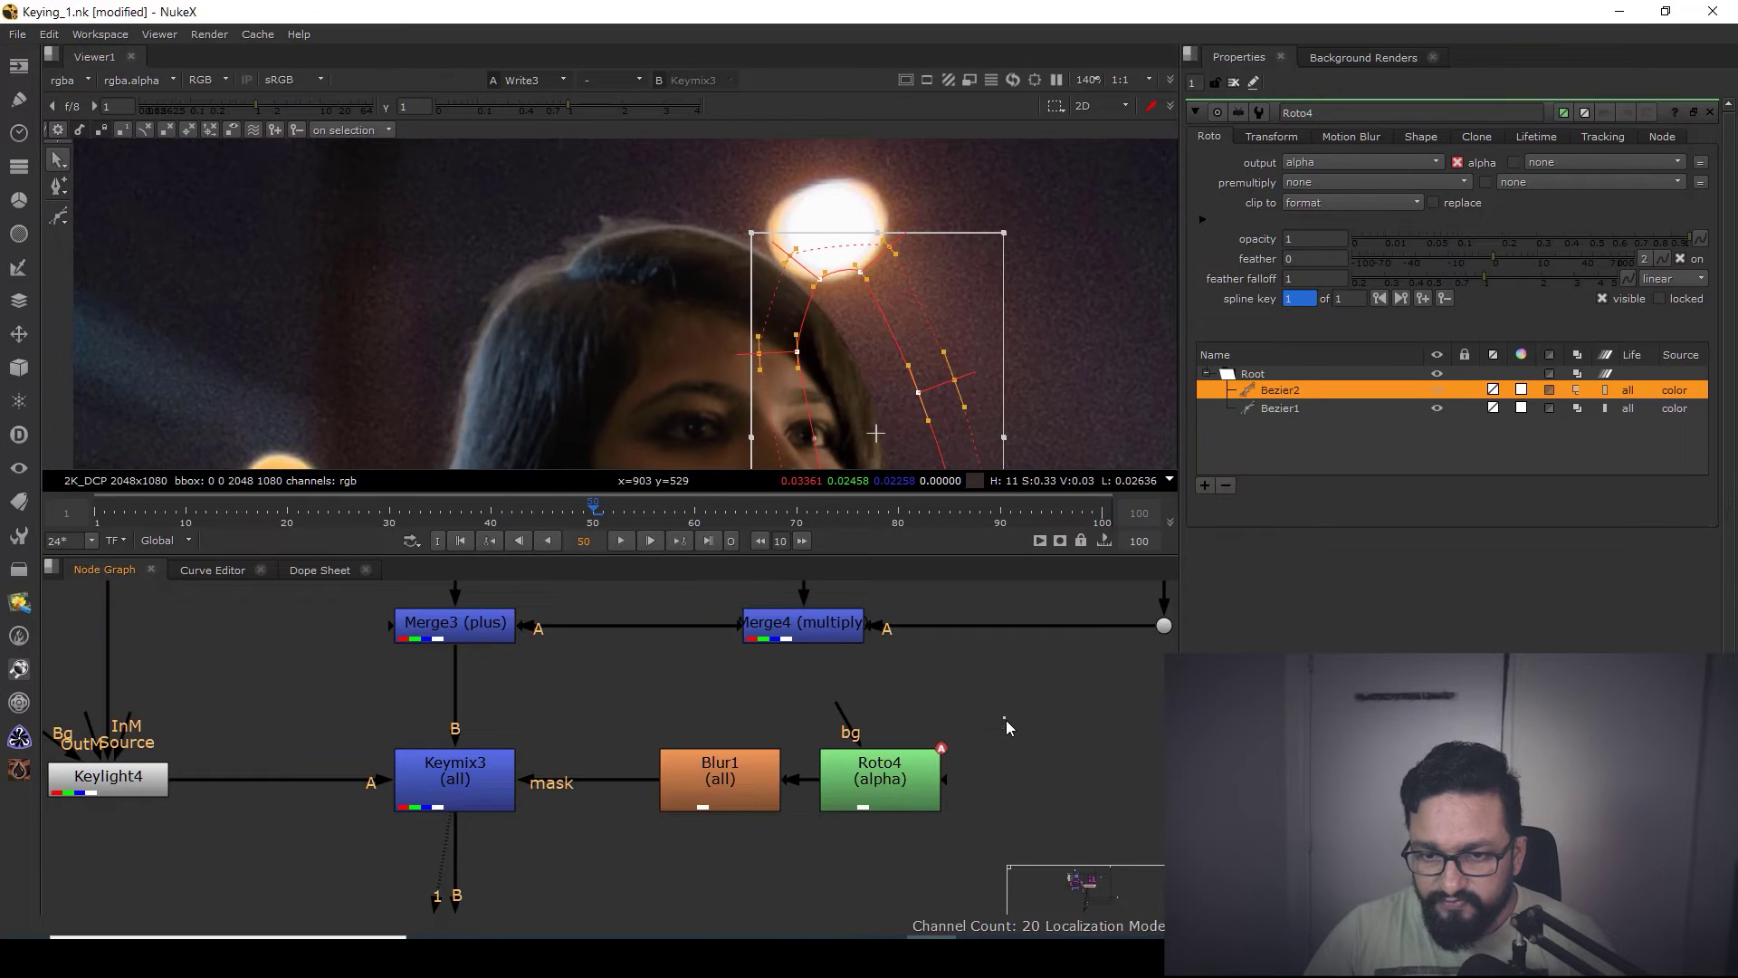
left_click(1233, 82)
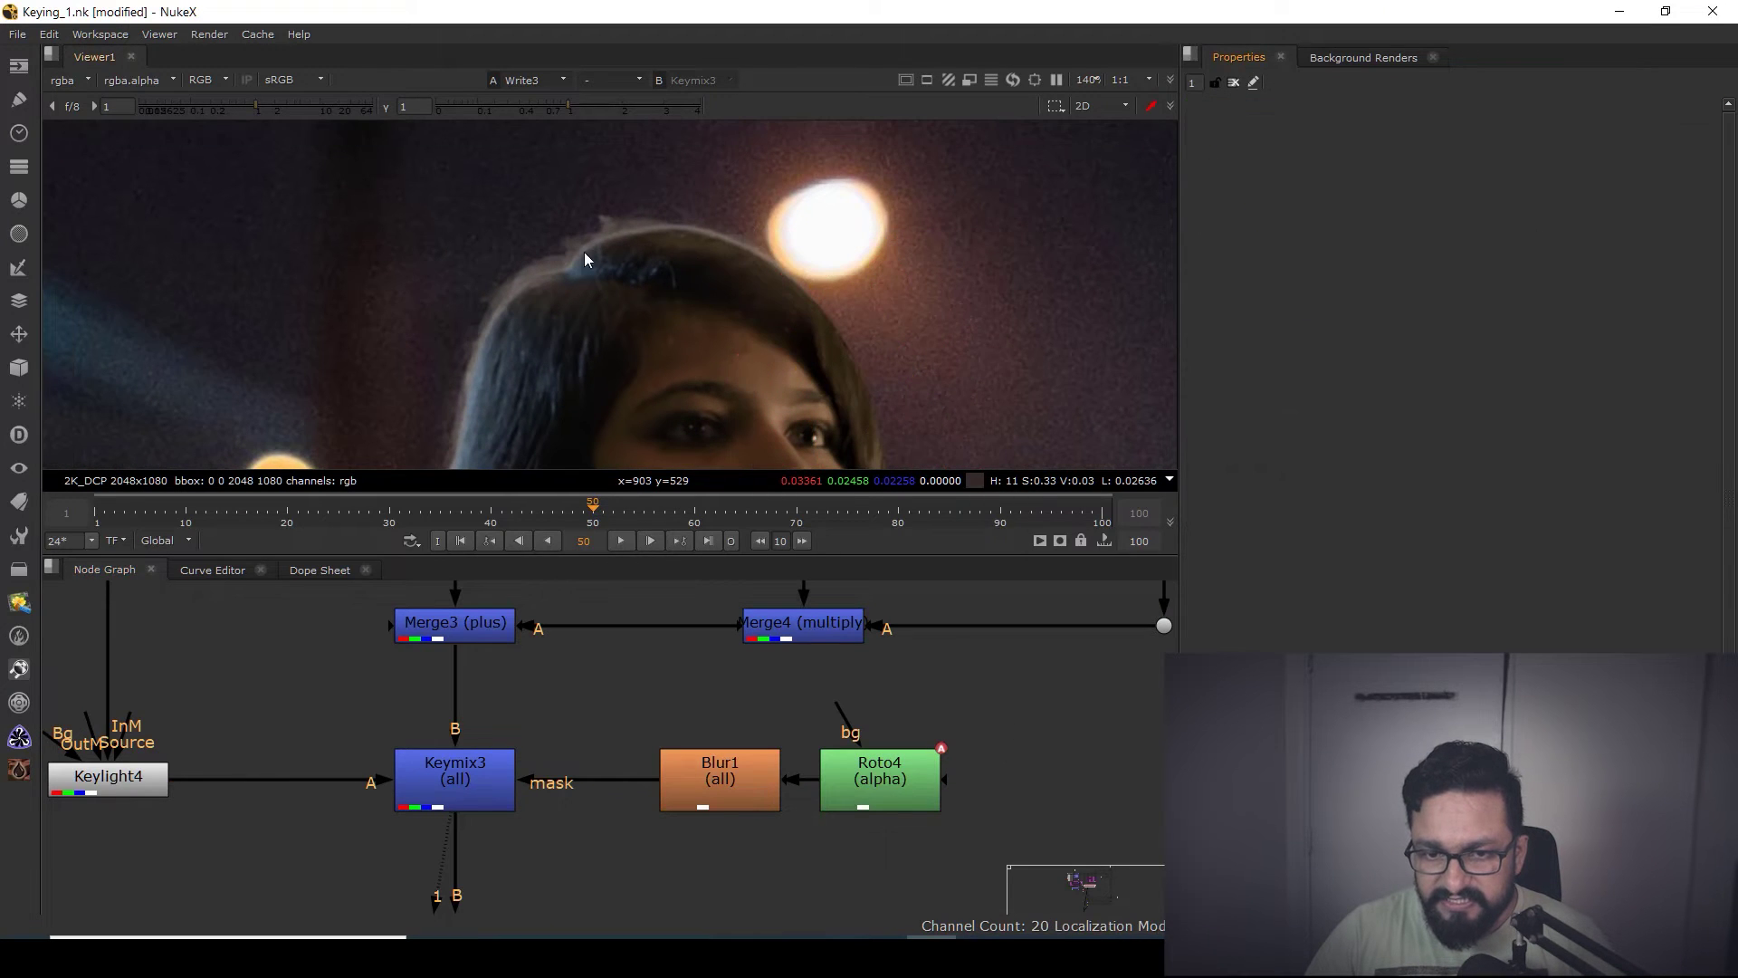
- Add another Keylight node below Keylight4, fed from the same source, and route its source pipe through a new dot
scroll(791, 774, "down", 5)
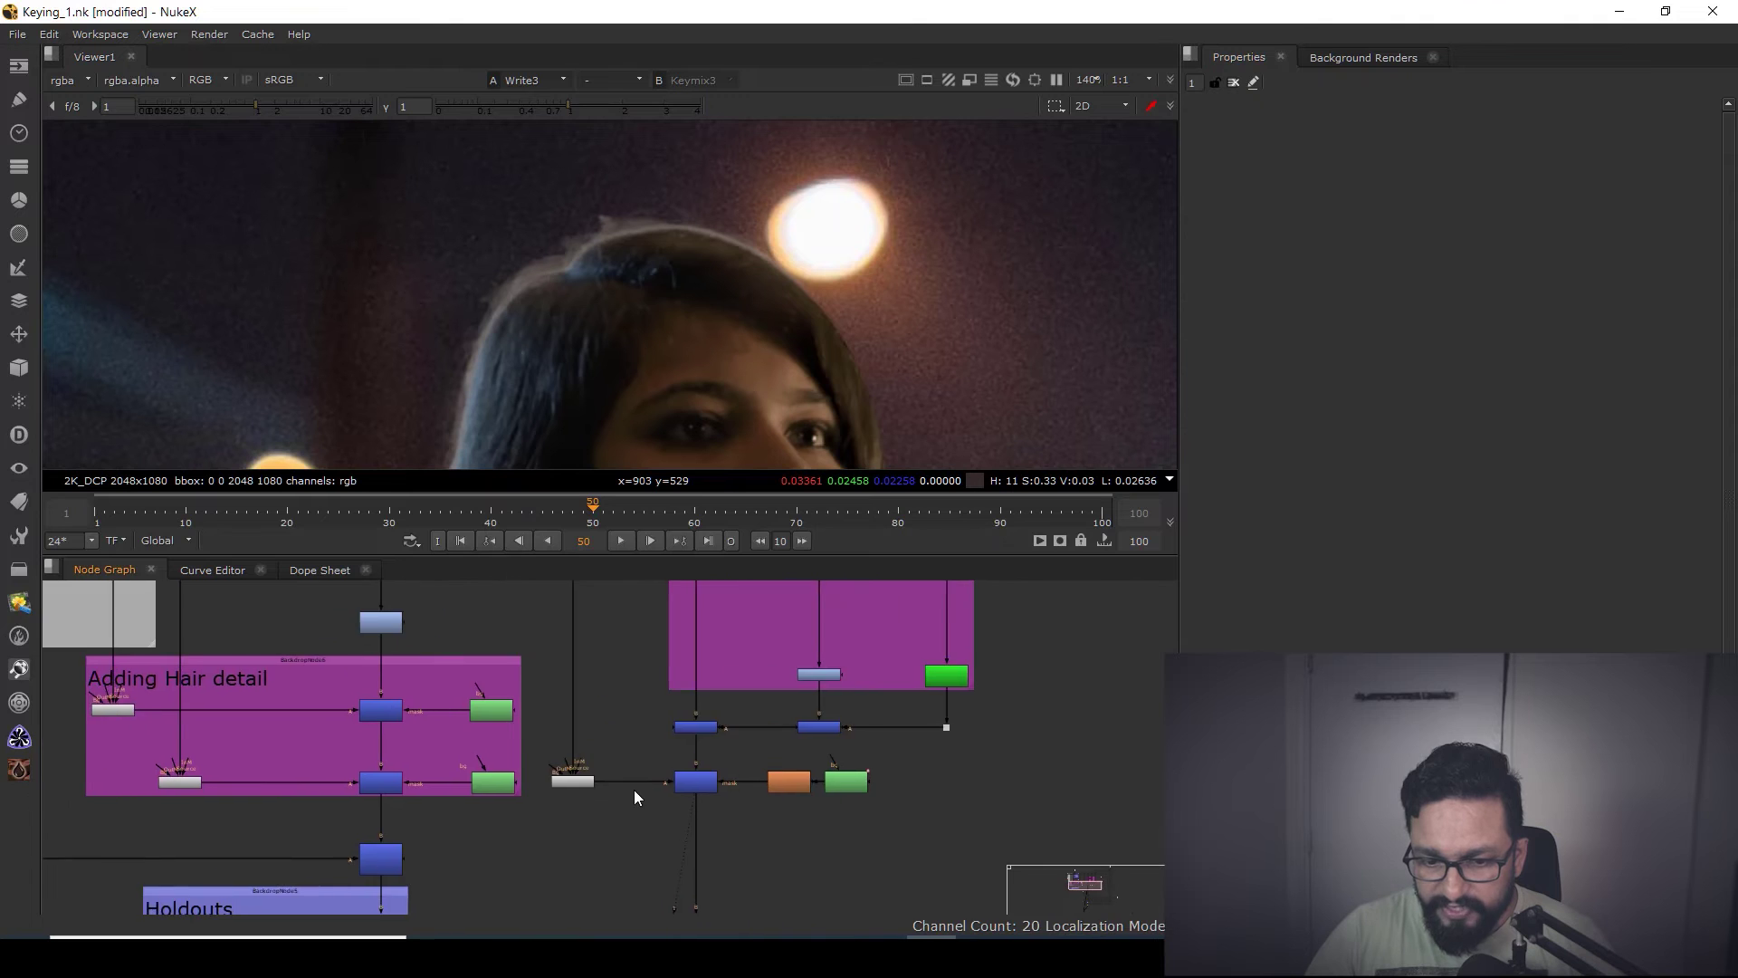
scroll(665, 746, "up", 3)
middle_click_drag(686, 796, 715, 747)
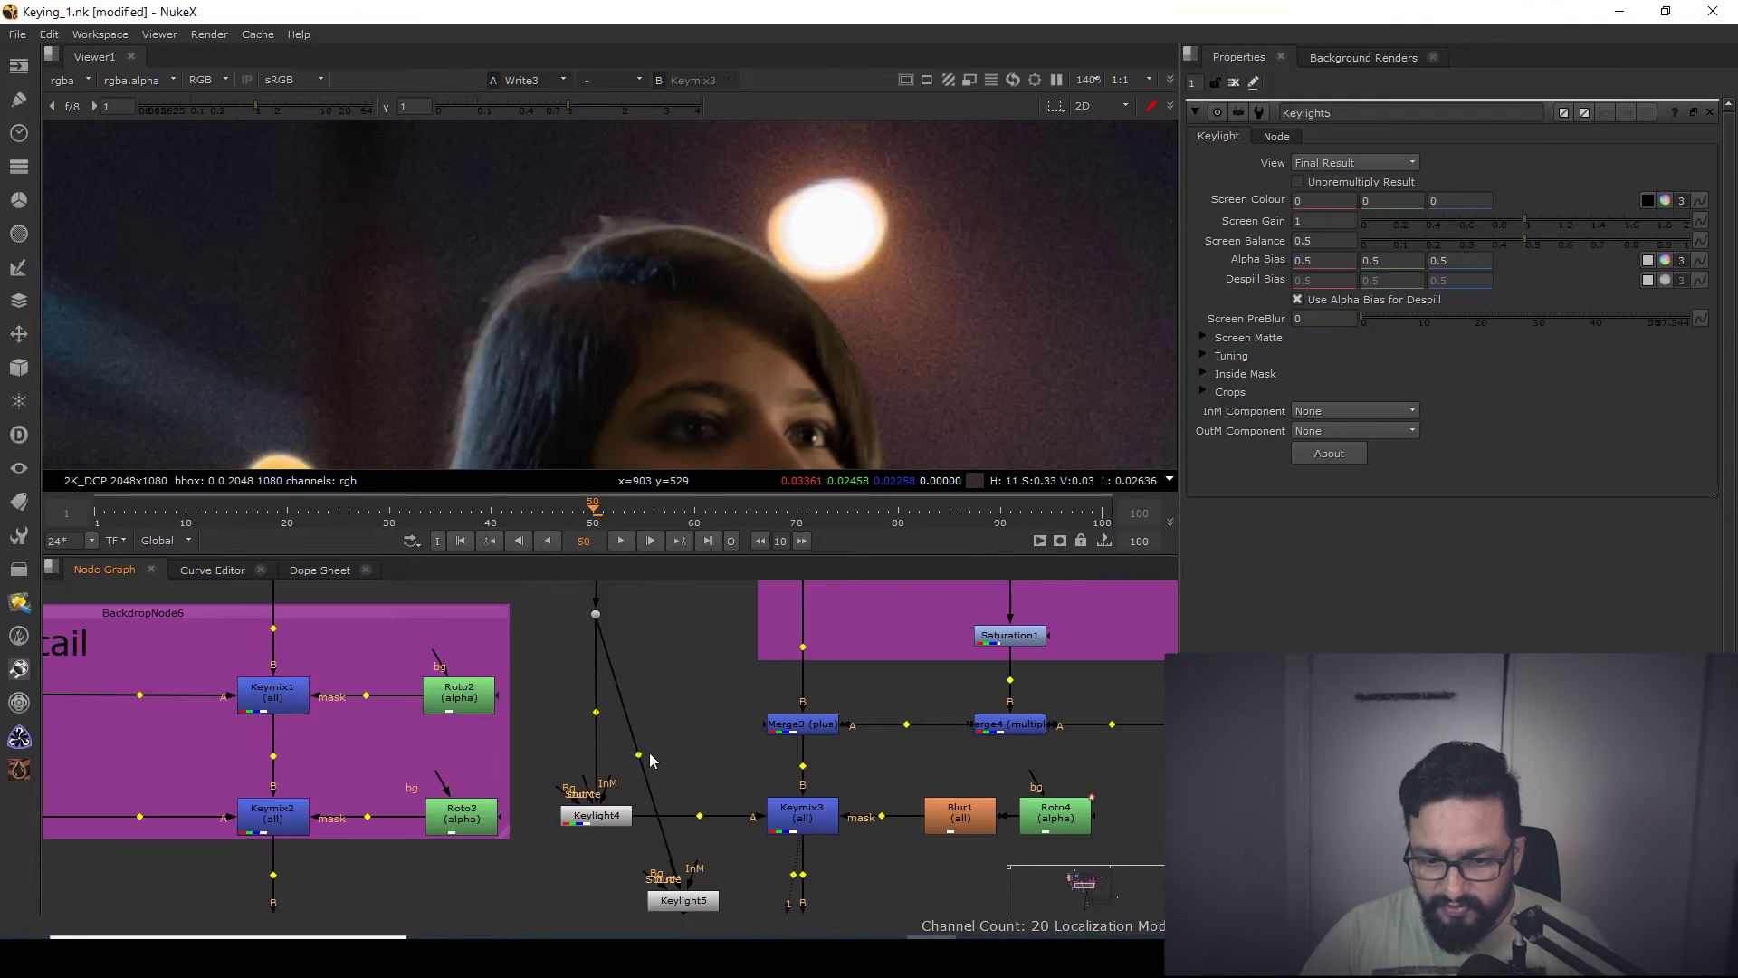
left_click_drag(642, 753, 686, 621, "ctrl")
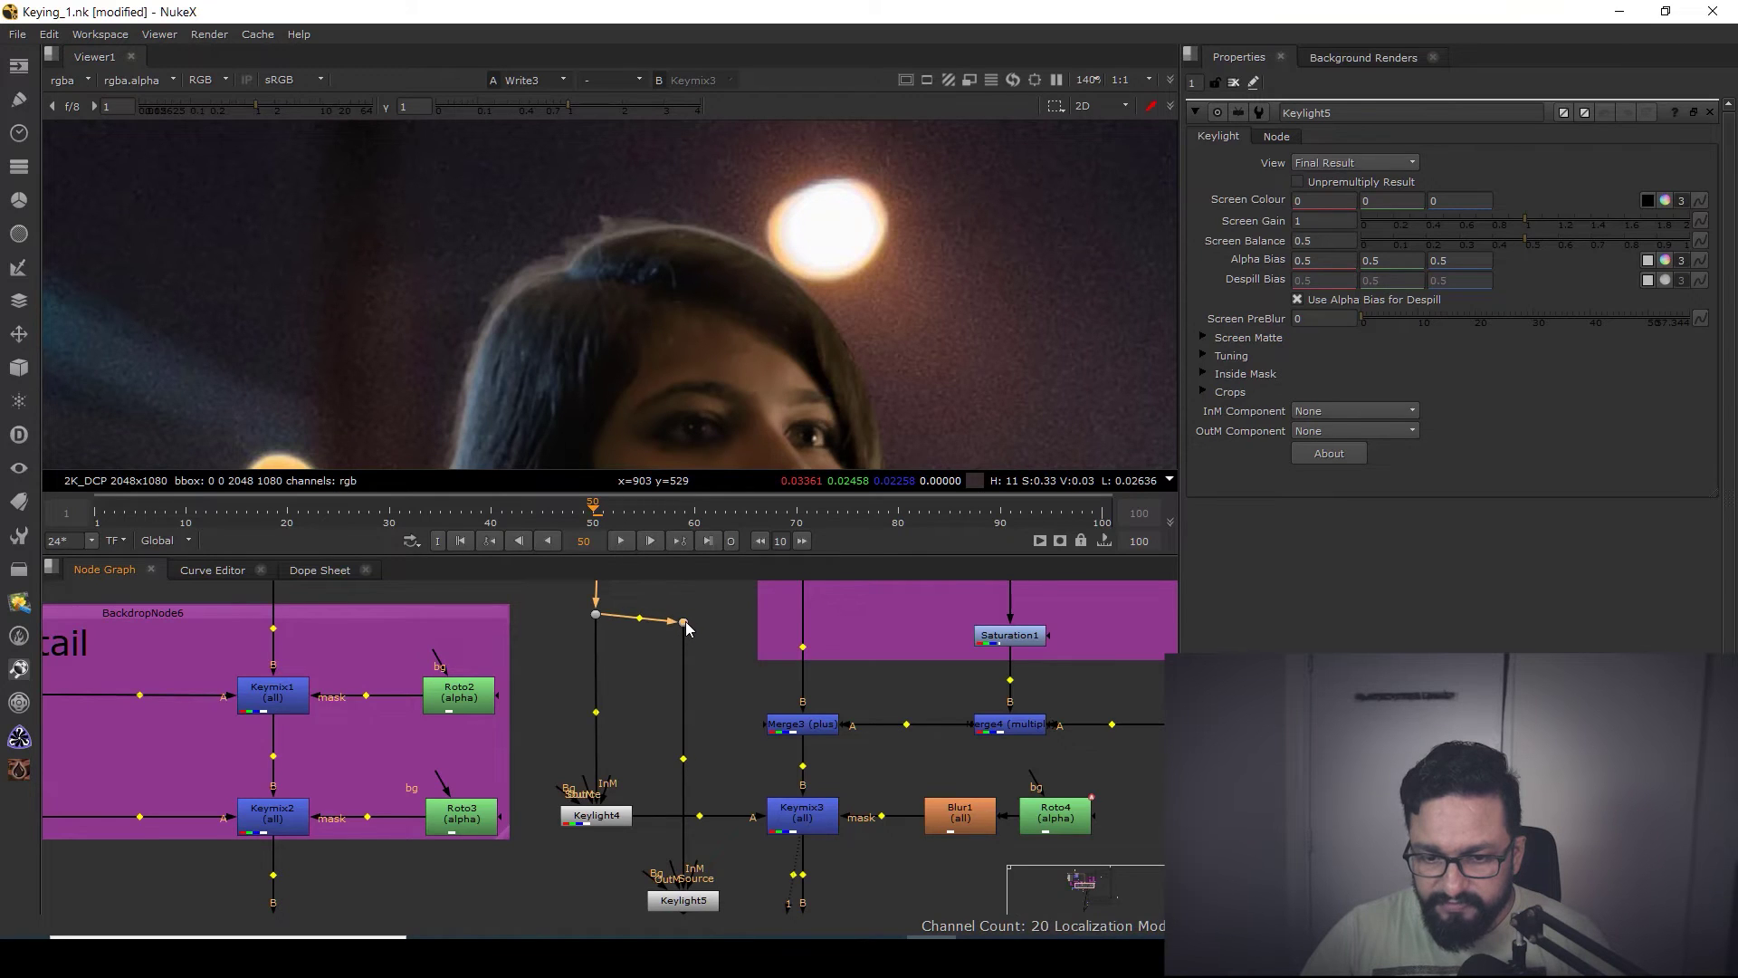
scroll(710, 670, "down", 2)
- Set Keylight5's screen colour to 0.406982, 0.854492, 0.30249 by sampling the green just above the woman's head, checking the alpha
double_click(914, 758)
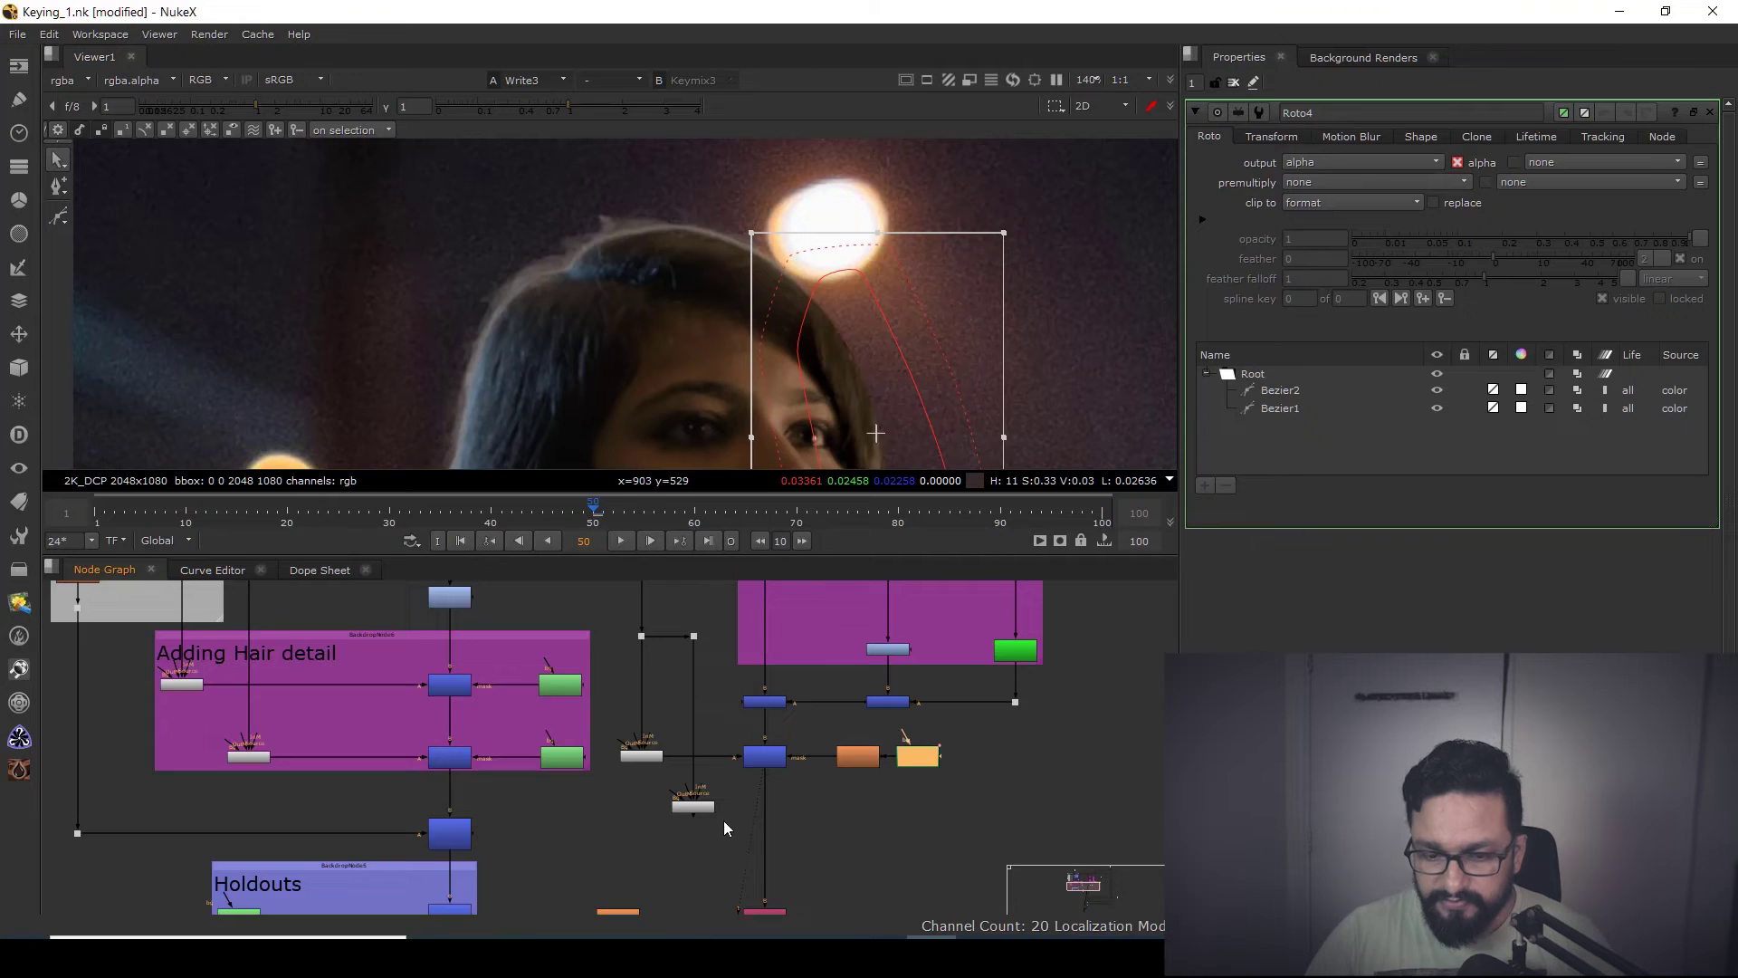
scroll(679, 779, "up", 4)
left_click(630, 733)
key("1")
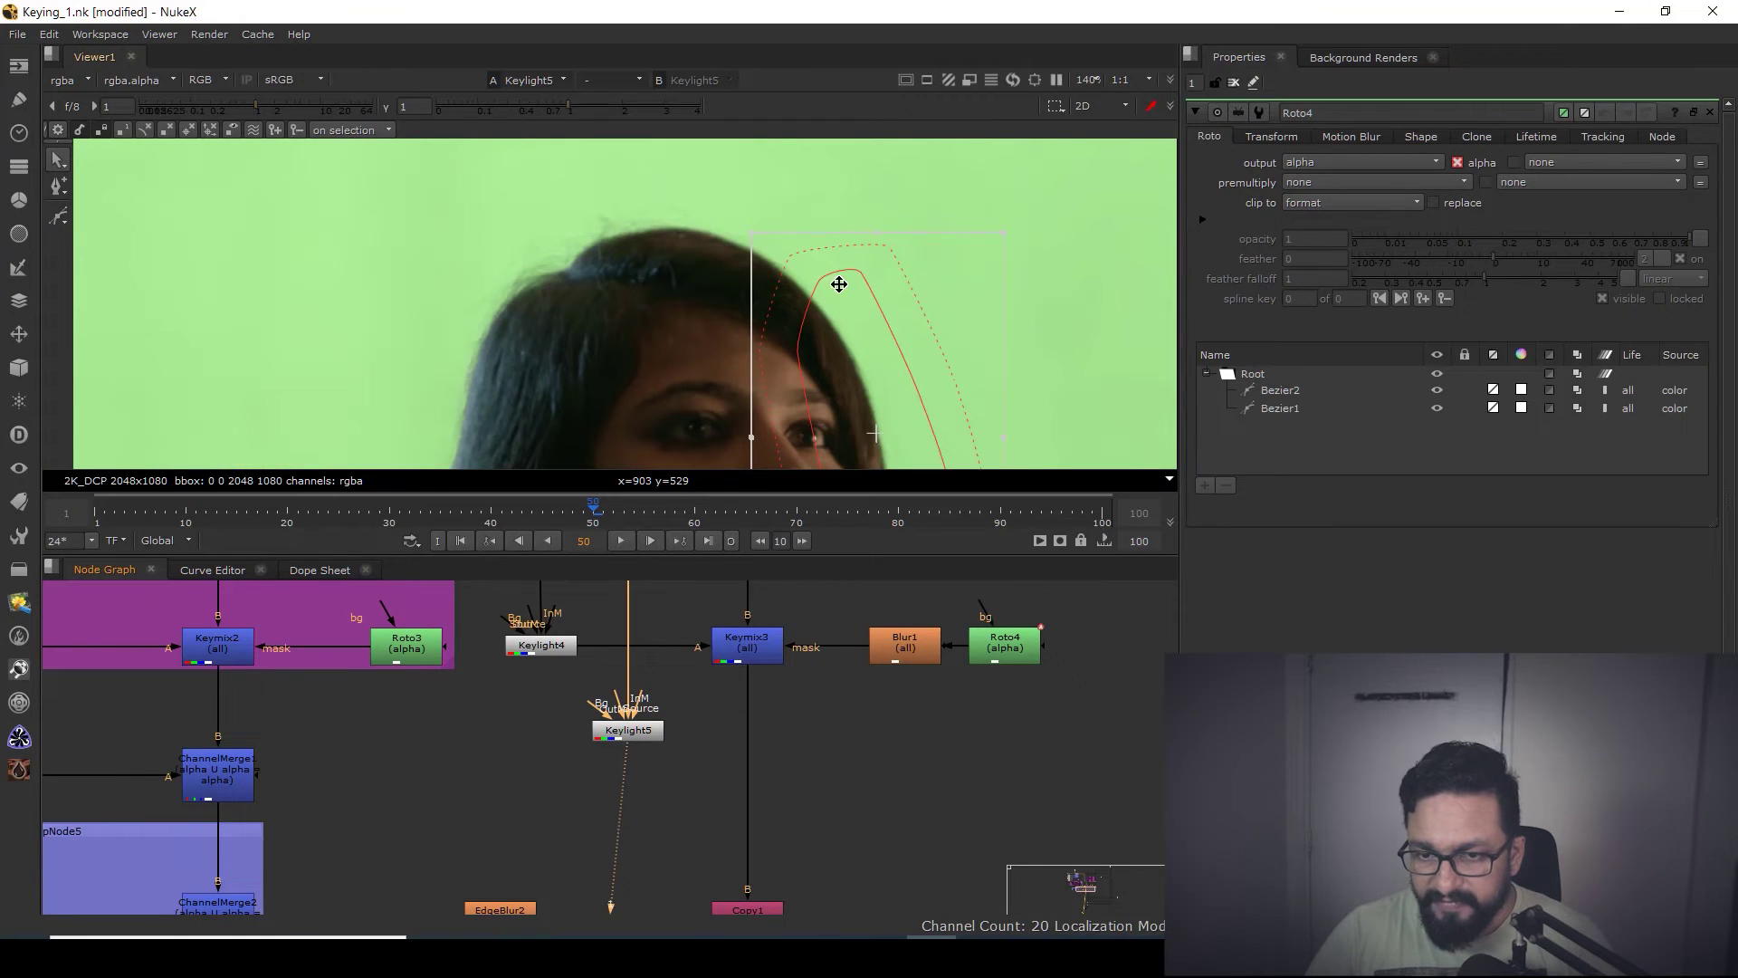
double_click(639, 732)
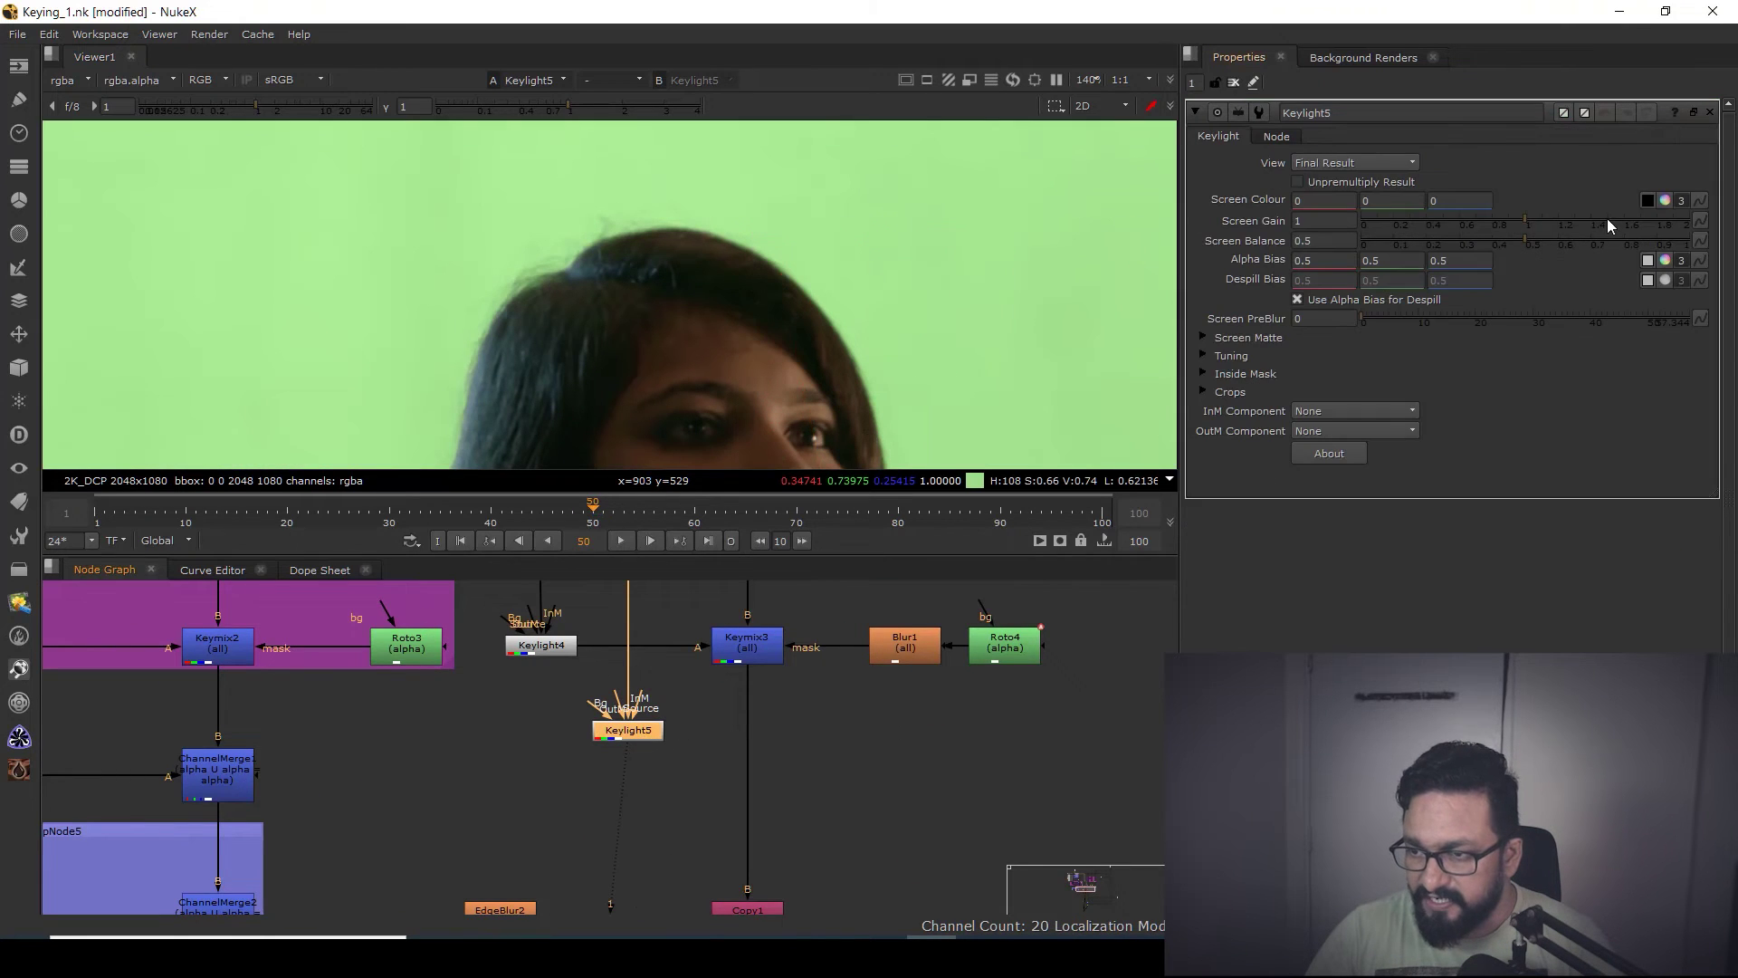
scroll(715, 311, "up", 5)
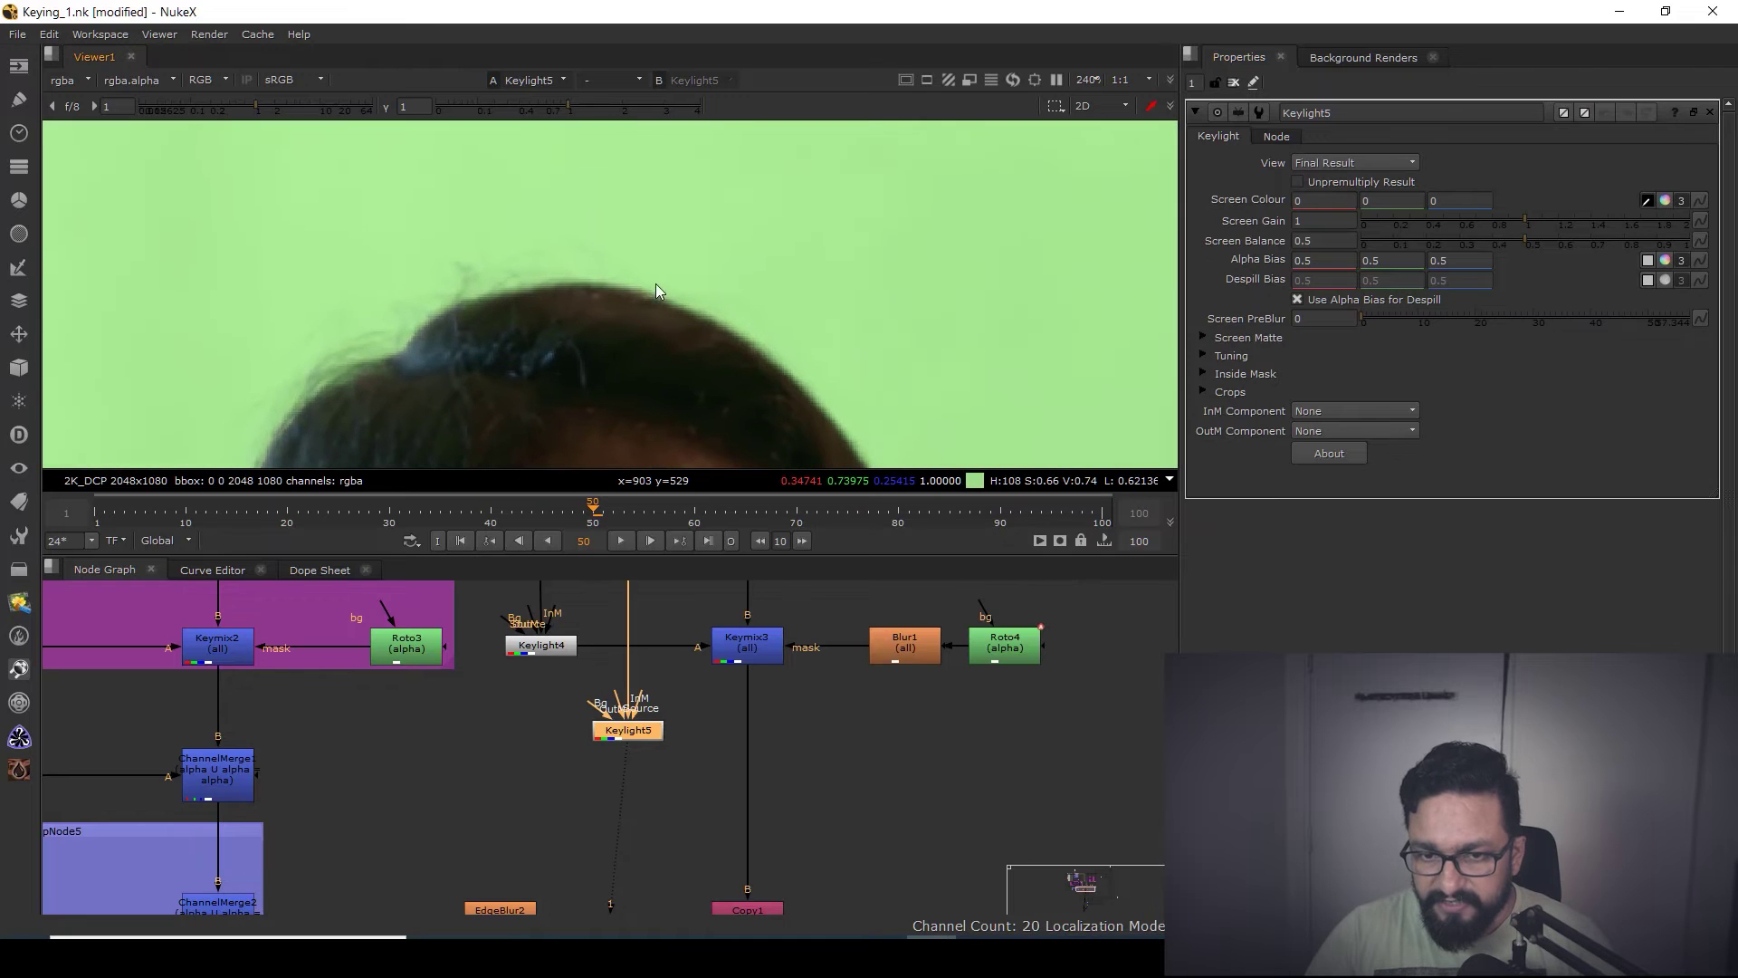
left_click(646, 235, "ctrl")
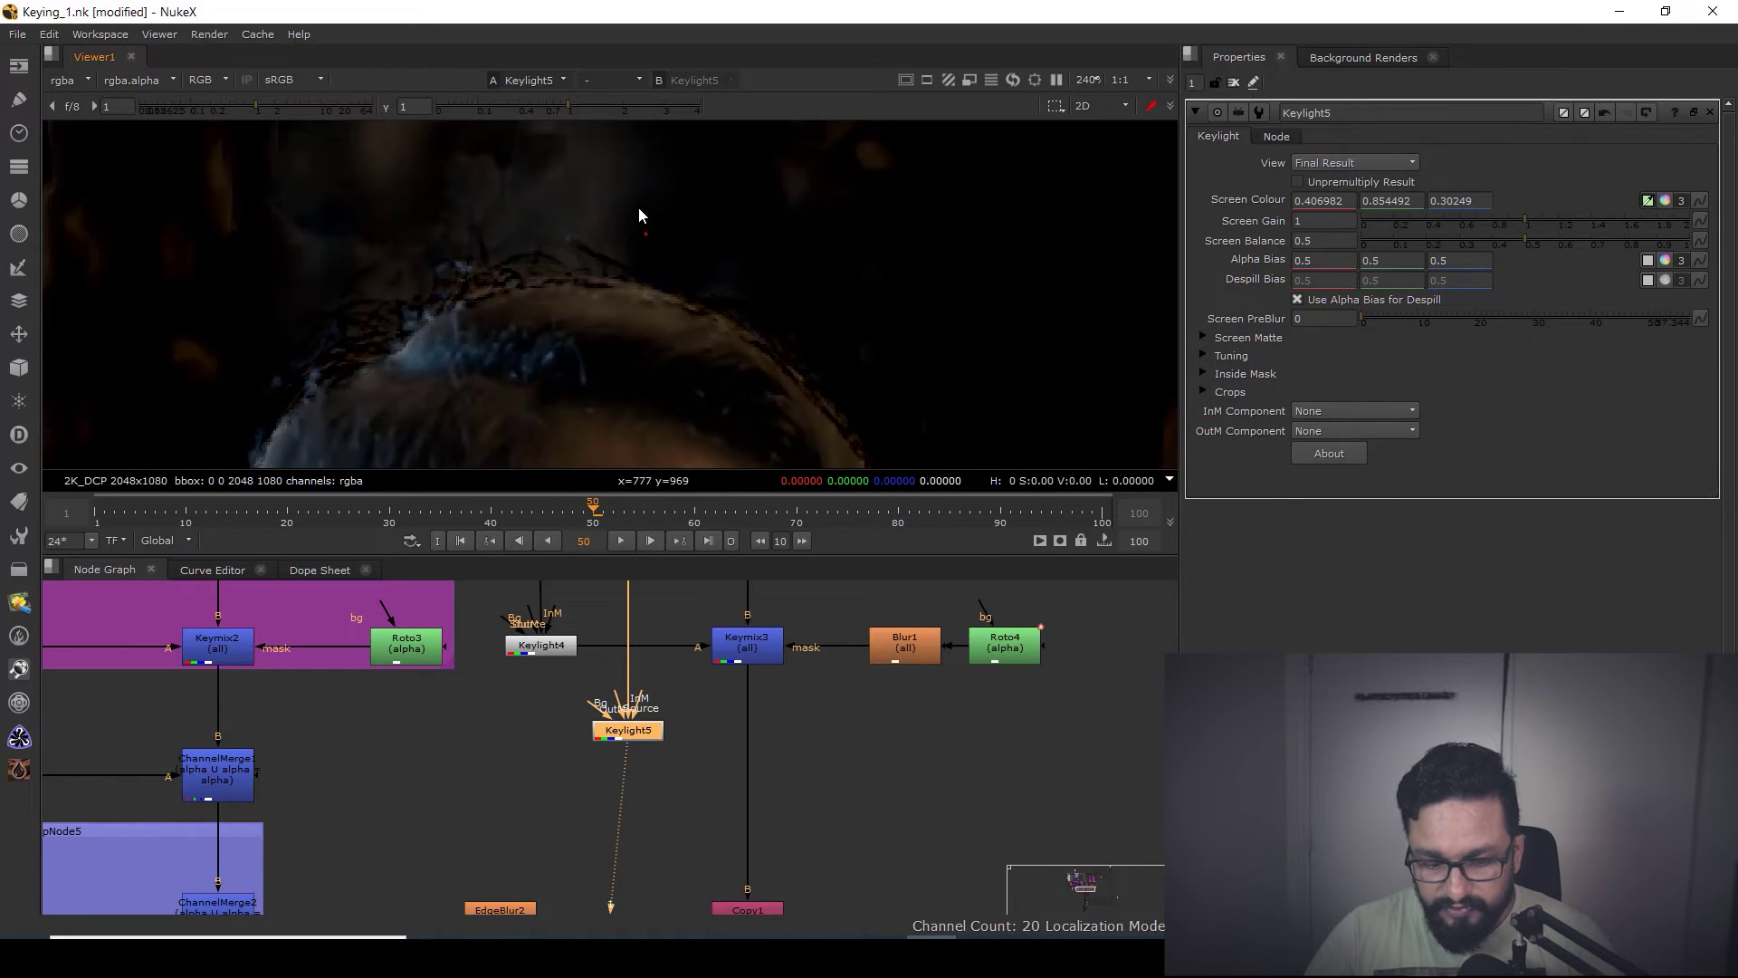
key("a")
left_click(569, 182, "ctrl")
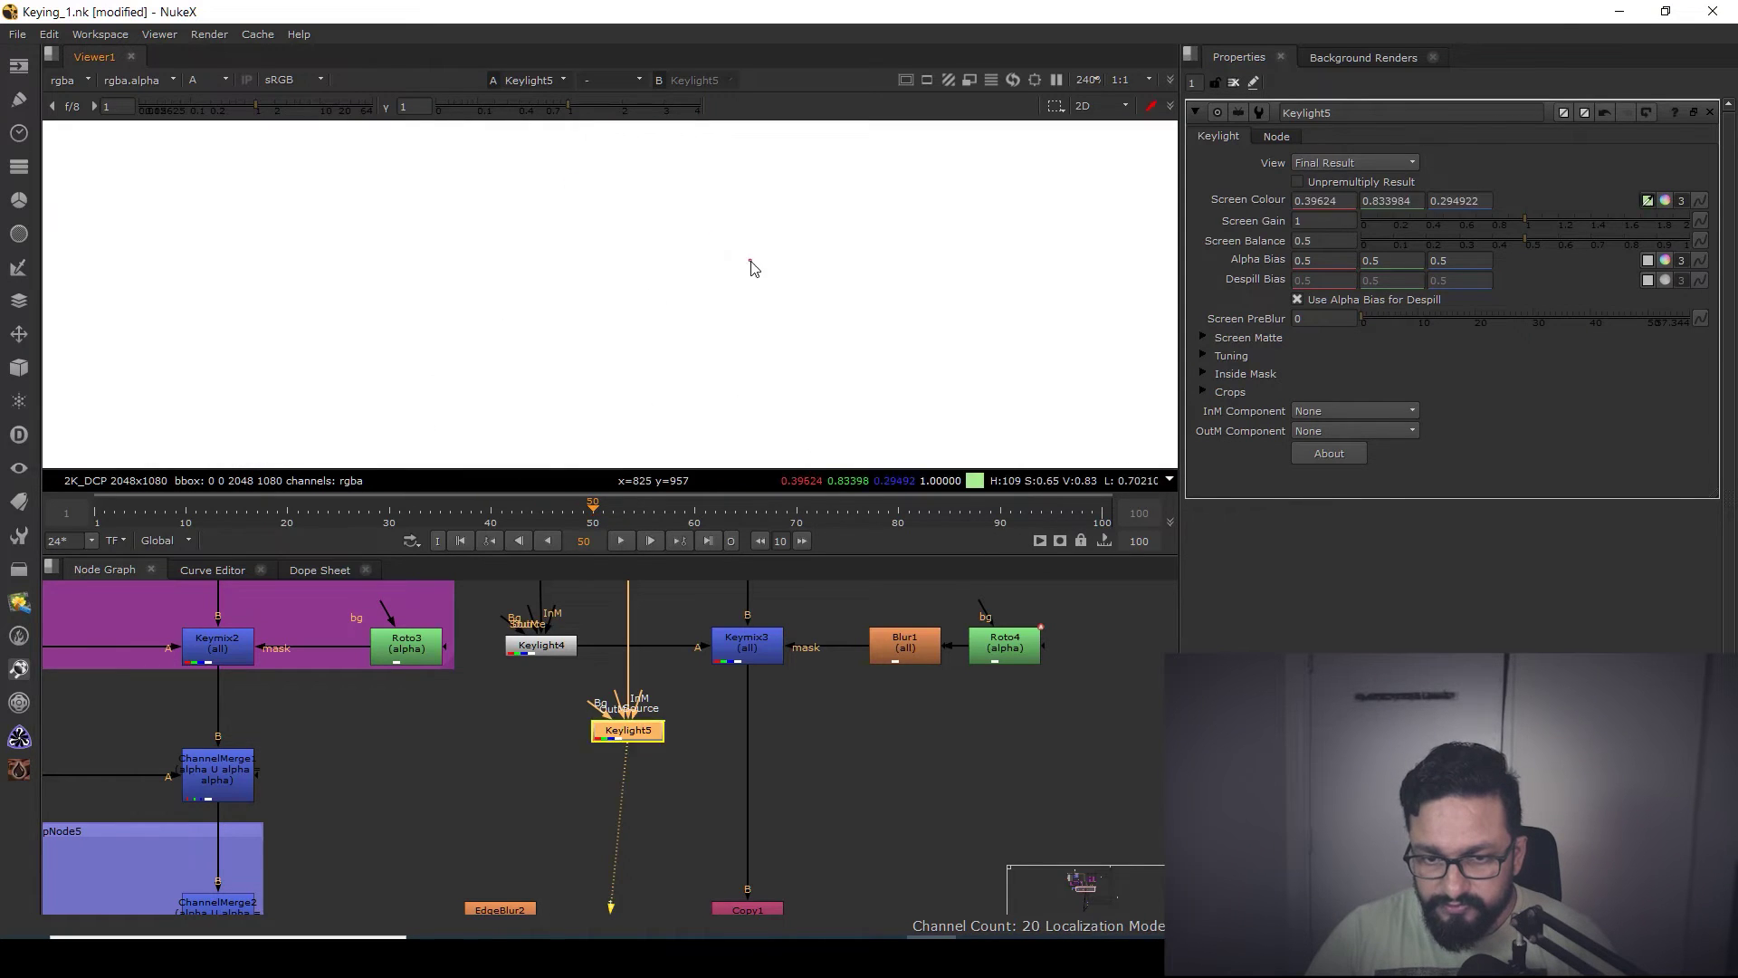
left_click(653, 228, "ctrl")
scroll(653, 231, "down", 5)
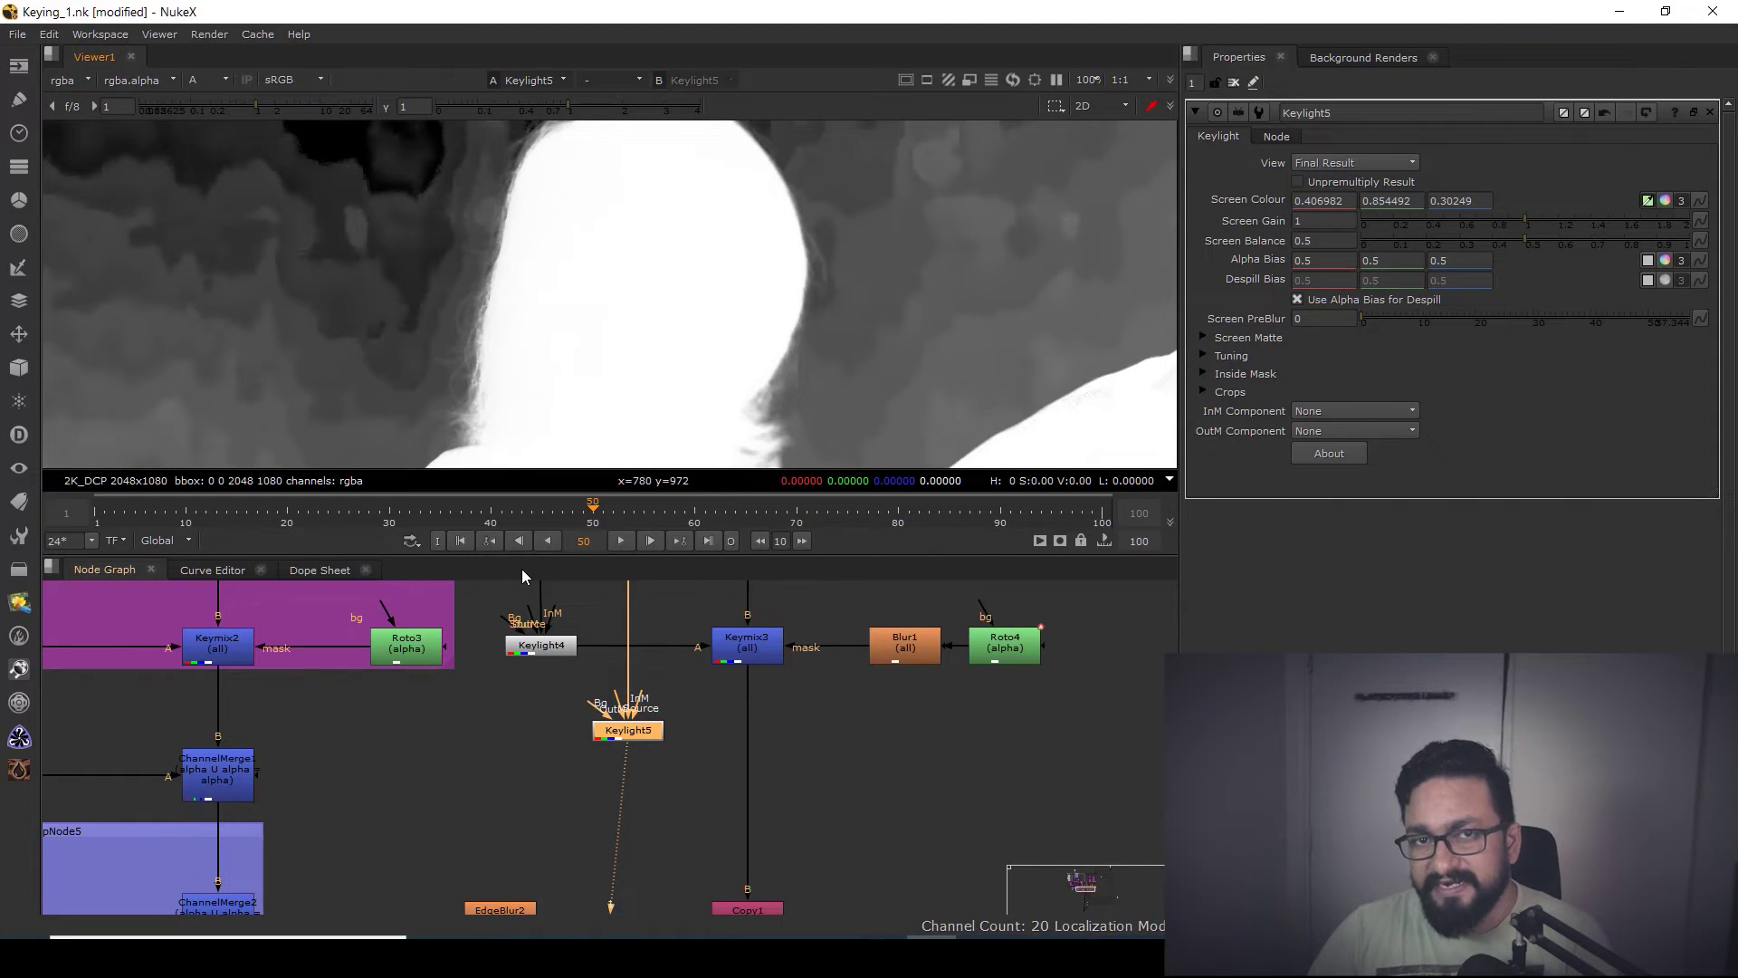
- Paste a copy of Keymix3 into the main pipe below it and connect Keylight5 to its A input
scroll(719, 748, "up", 4)
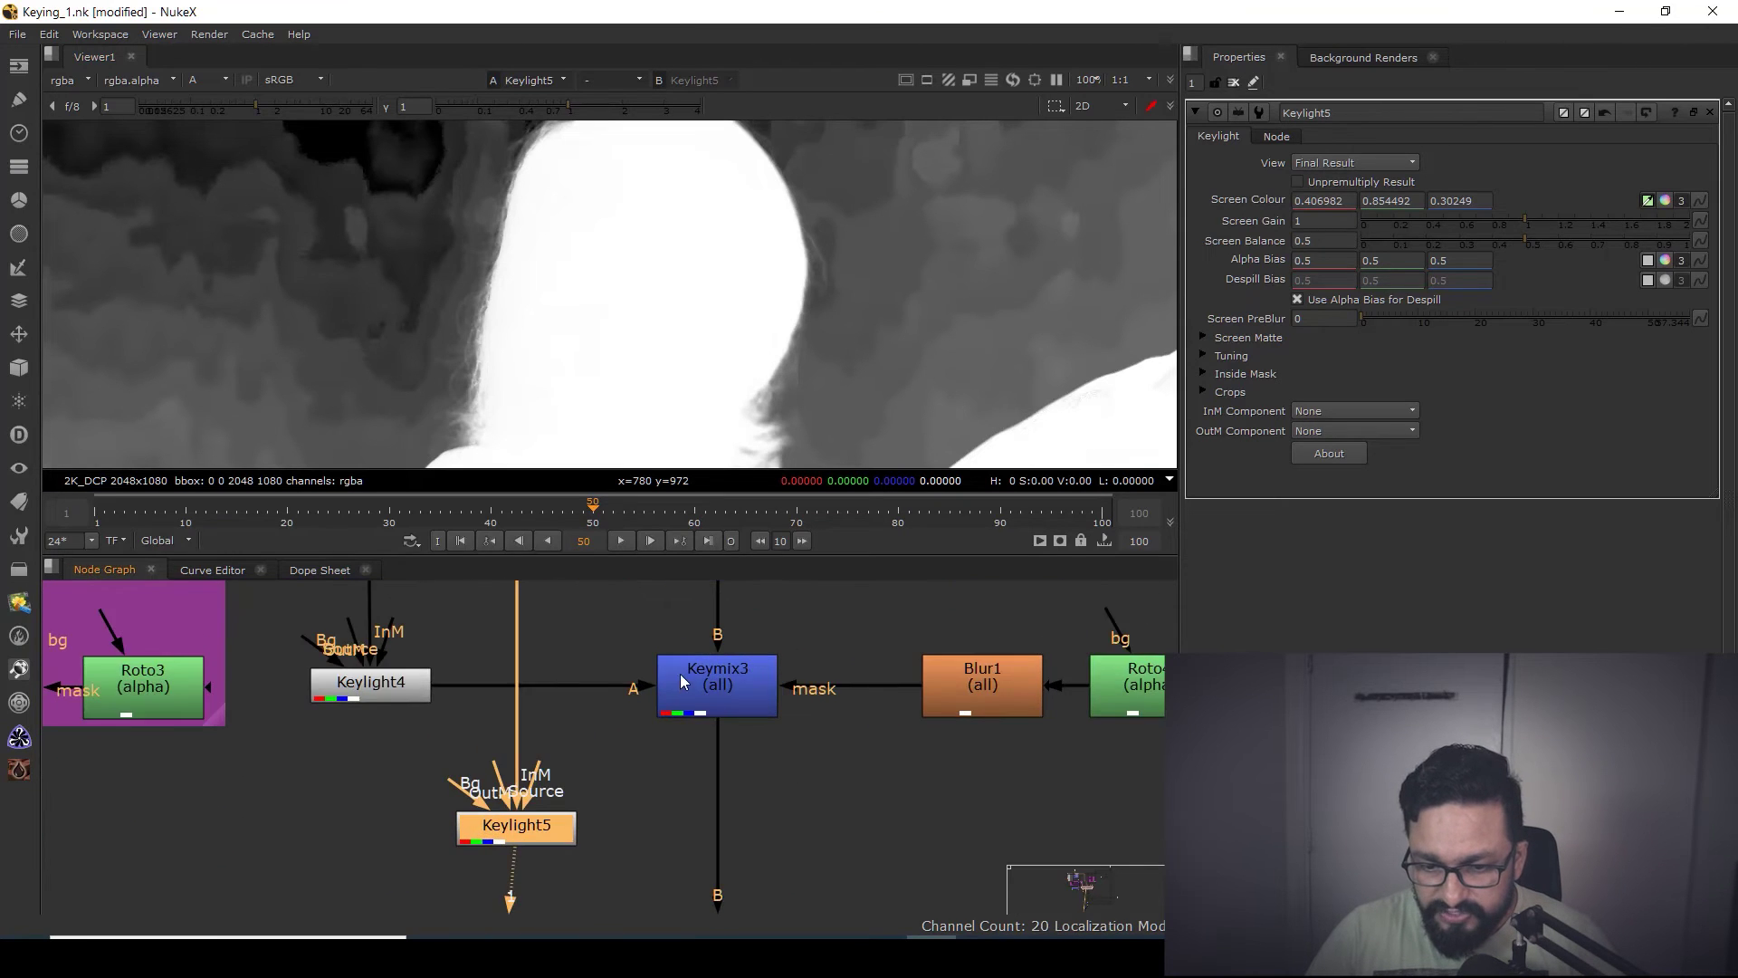
scroll(681, 673, "down", 2)
left_click(703, 679)
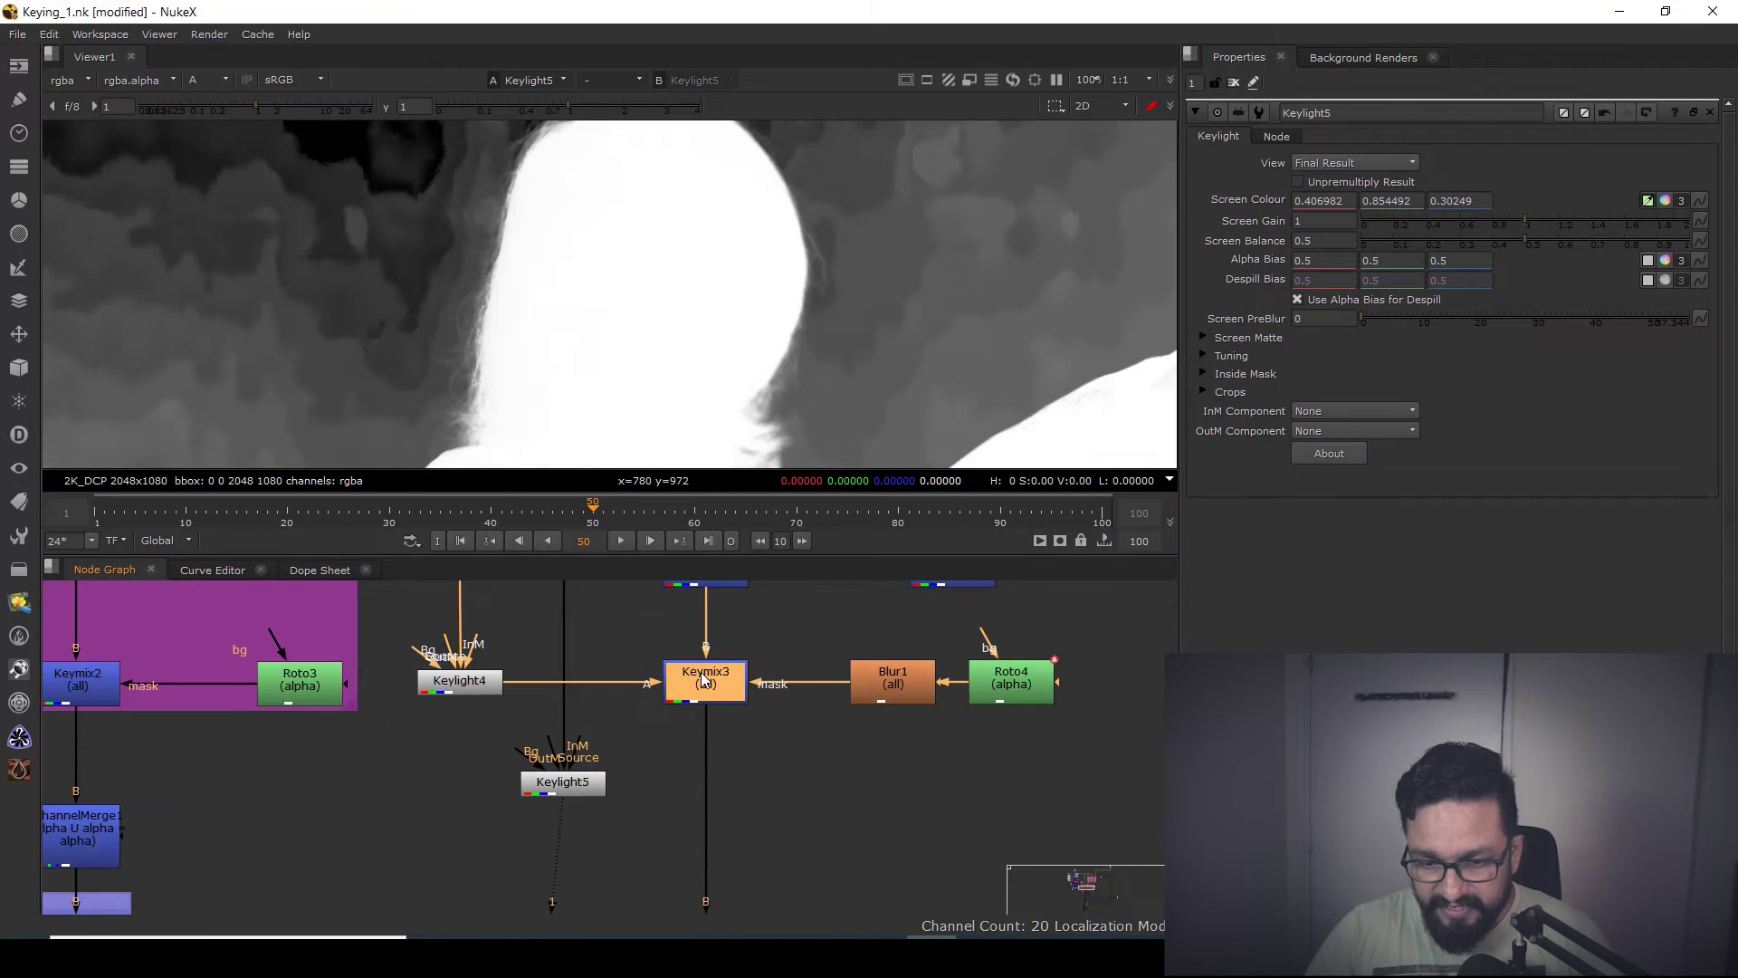
left_click(784, 757)
key("ctrl+v")
left_click_drag(796, 776, 724, 803)
left_click_drag(624, 774, 580, 782)
left_click_drag(721, 784, 715, 784)
- Add a Roto node beside Keymix4 and draw a Bezier from the shoulder up inside the back hair and over the crown
left_click(847, 770)
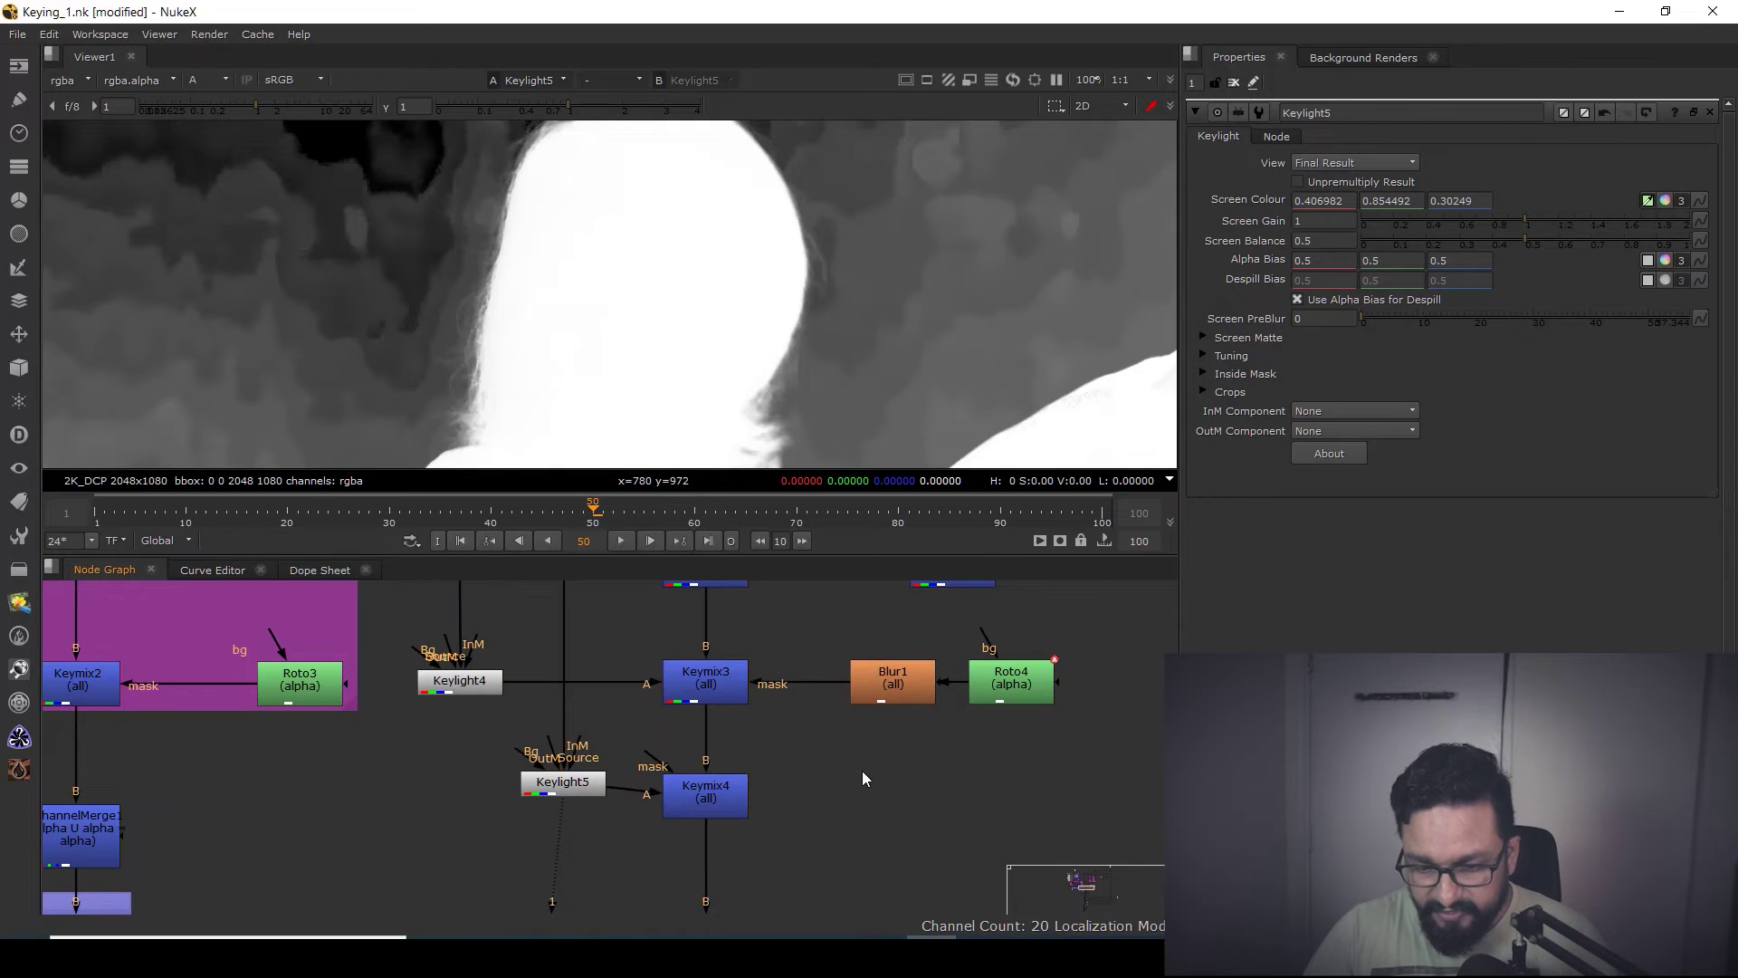
key("o")
scroll(574, 155, "down", 4)
scroll(532, 295, "up", 5)
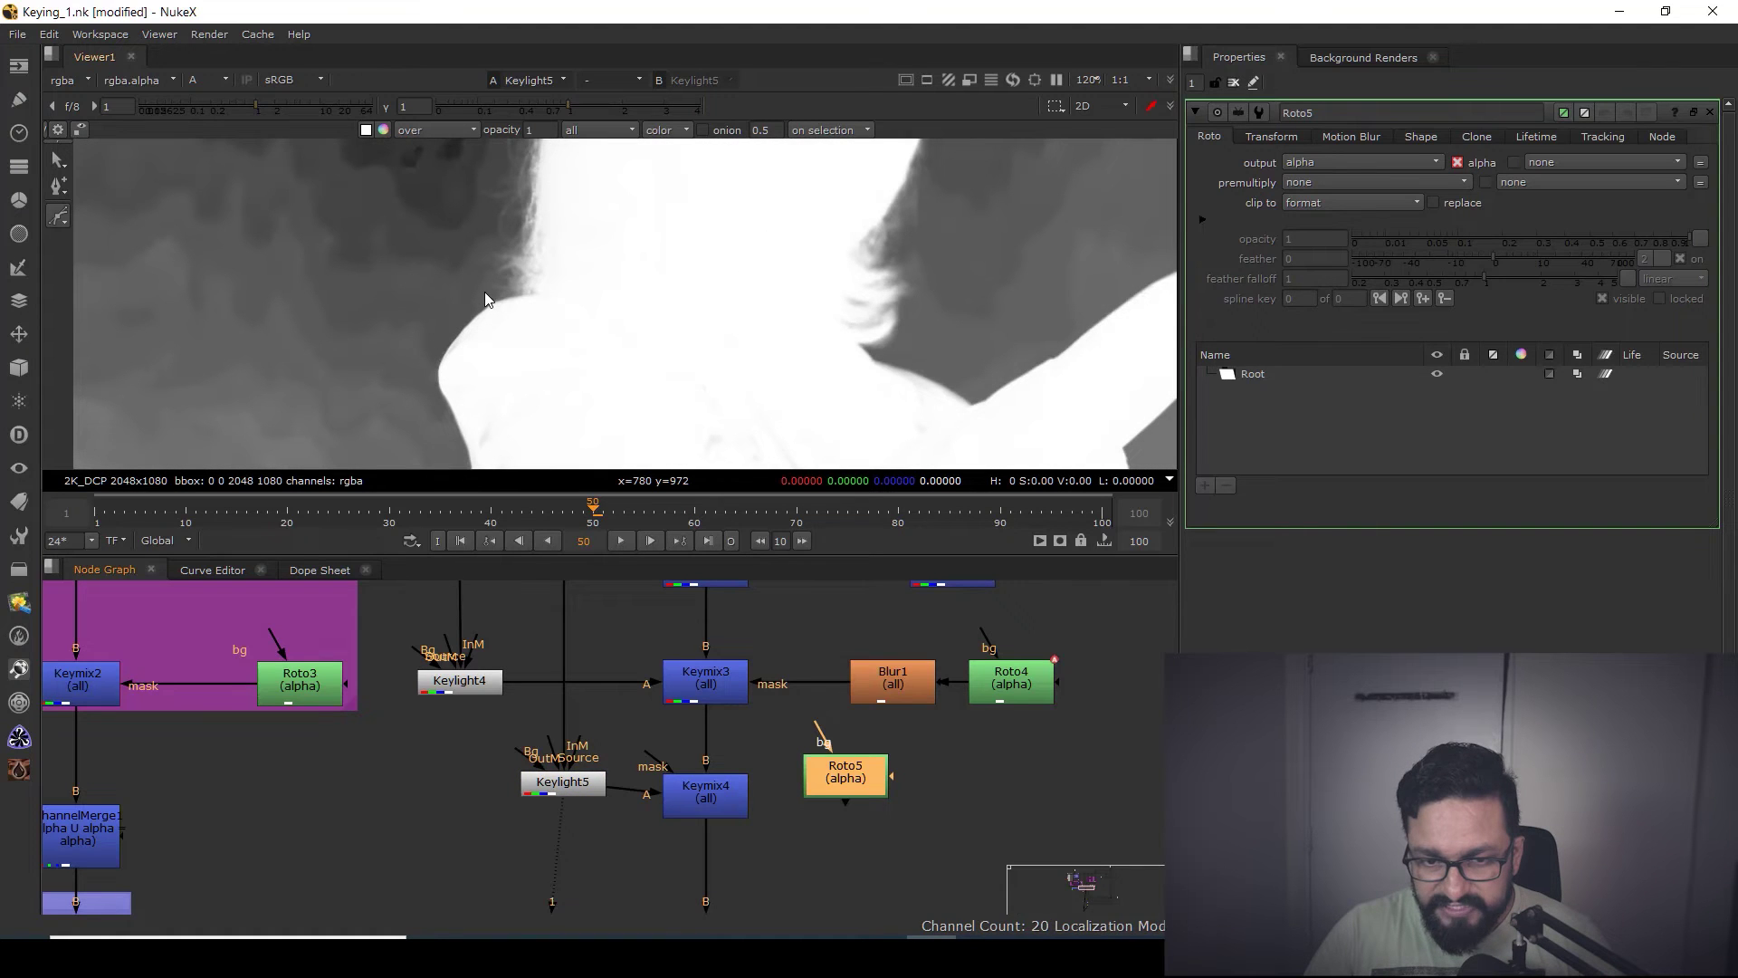
left_click(485, 291)
left_click(534, 309)
middle_click_drag(565, 239, 562, 319)
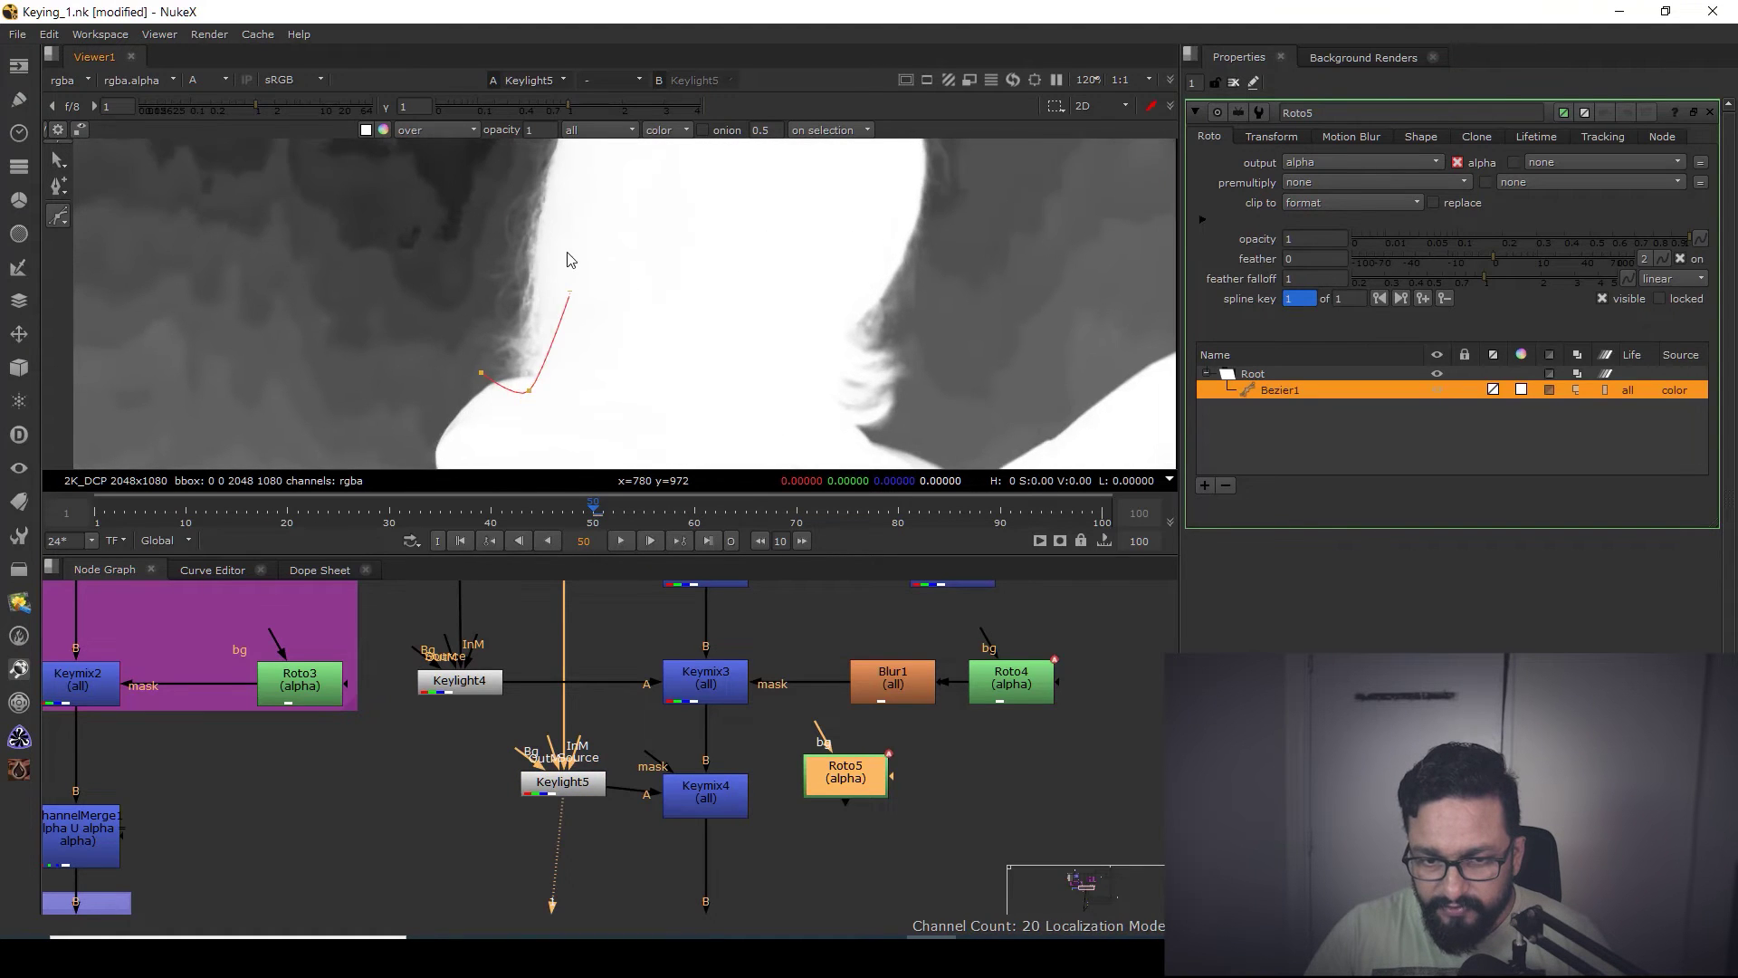
middle_click_drag(568, 253, 568, 345)
left_click(573, 225)
middle_click_drag(585, 260, 573, 397)
left_click(595, 243)
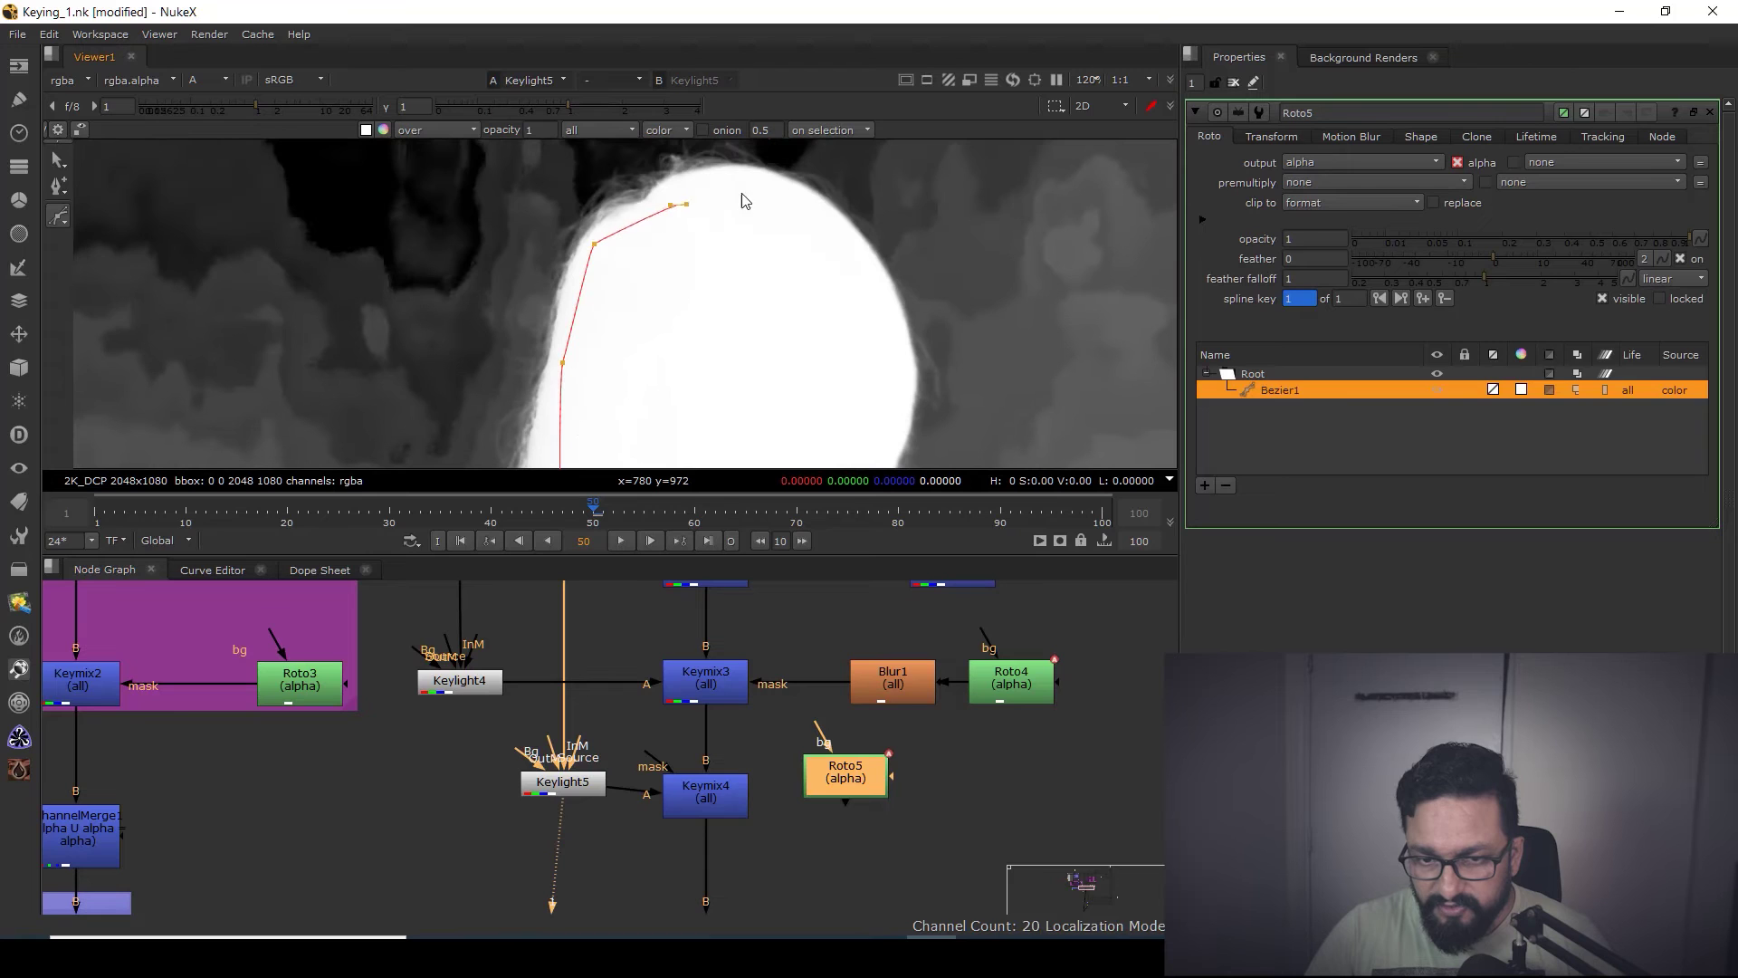
middle_click_drag(885, 215, 873, 240)
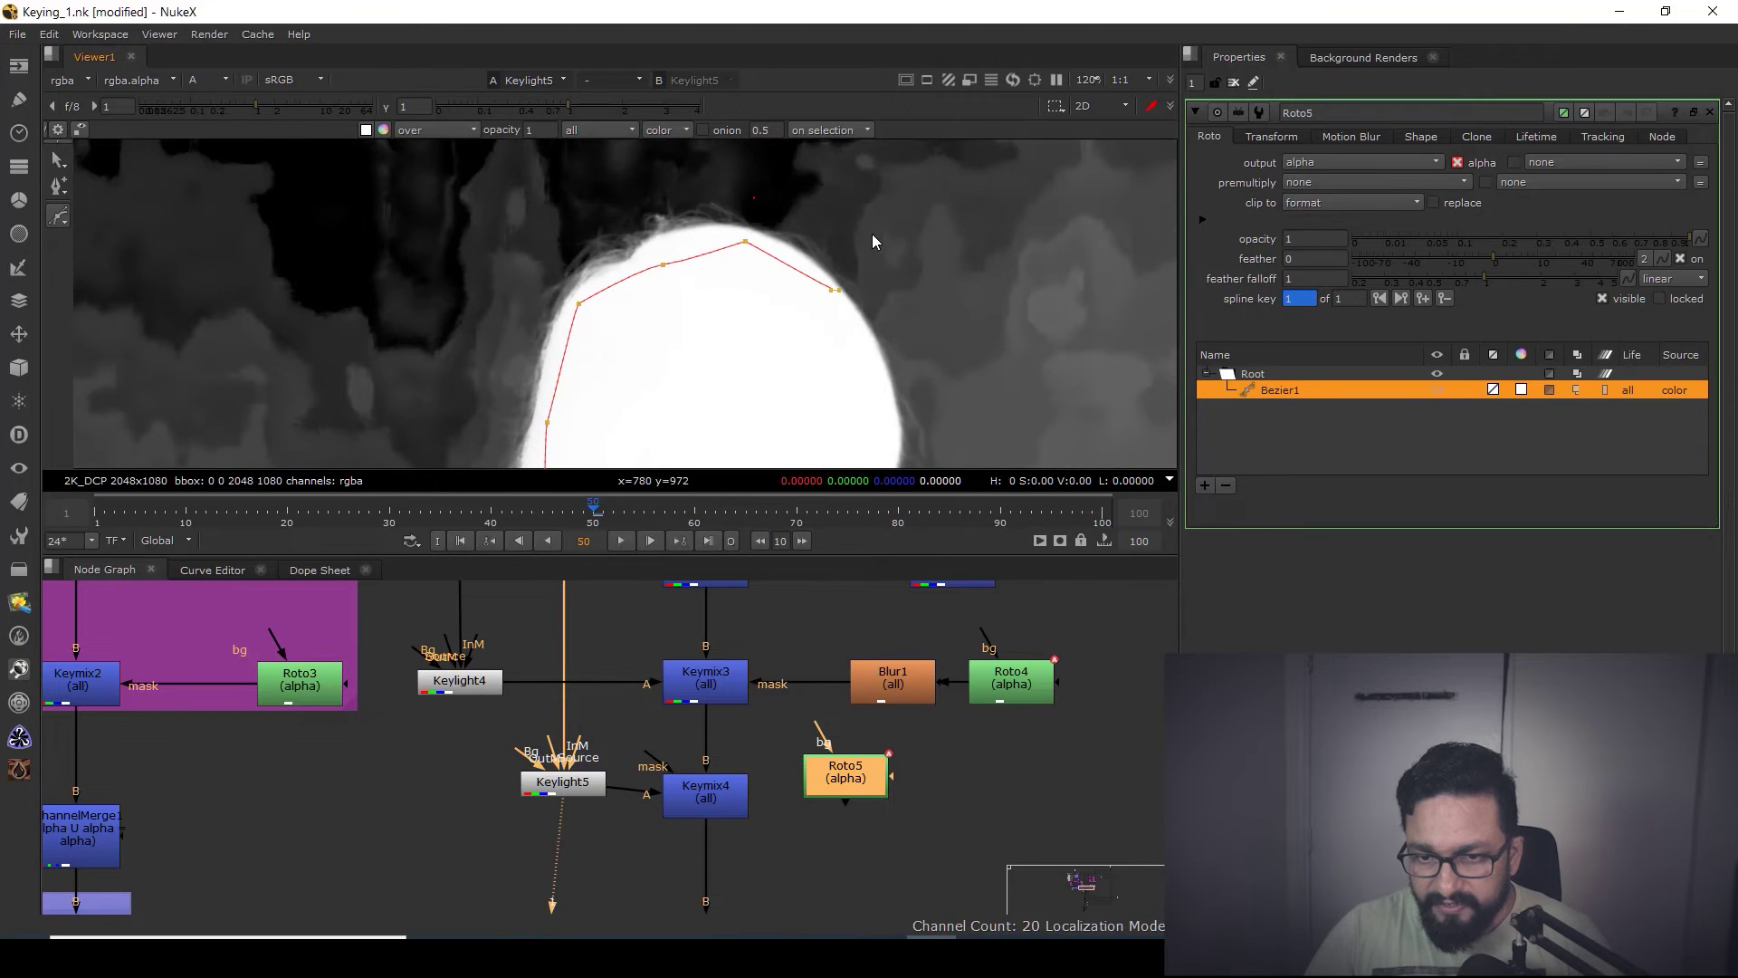
- Continue the Bezier back down outside the hair edge and close it at the shoulder
left_click(545, 264)
middle_click_drag(545, 265, 564, 194)
left_click(521, 274)
middle_click_drag(502, 301, 517, 212)
left_click(491, 329)
middle_click_drag(463, 408, 450, 328)
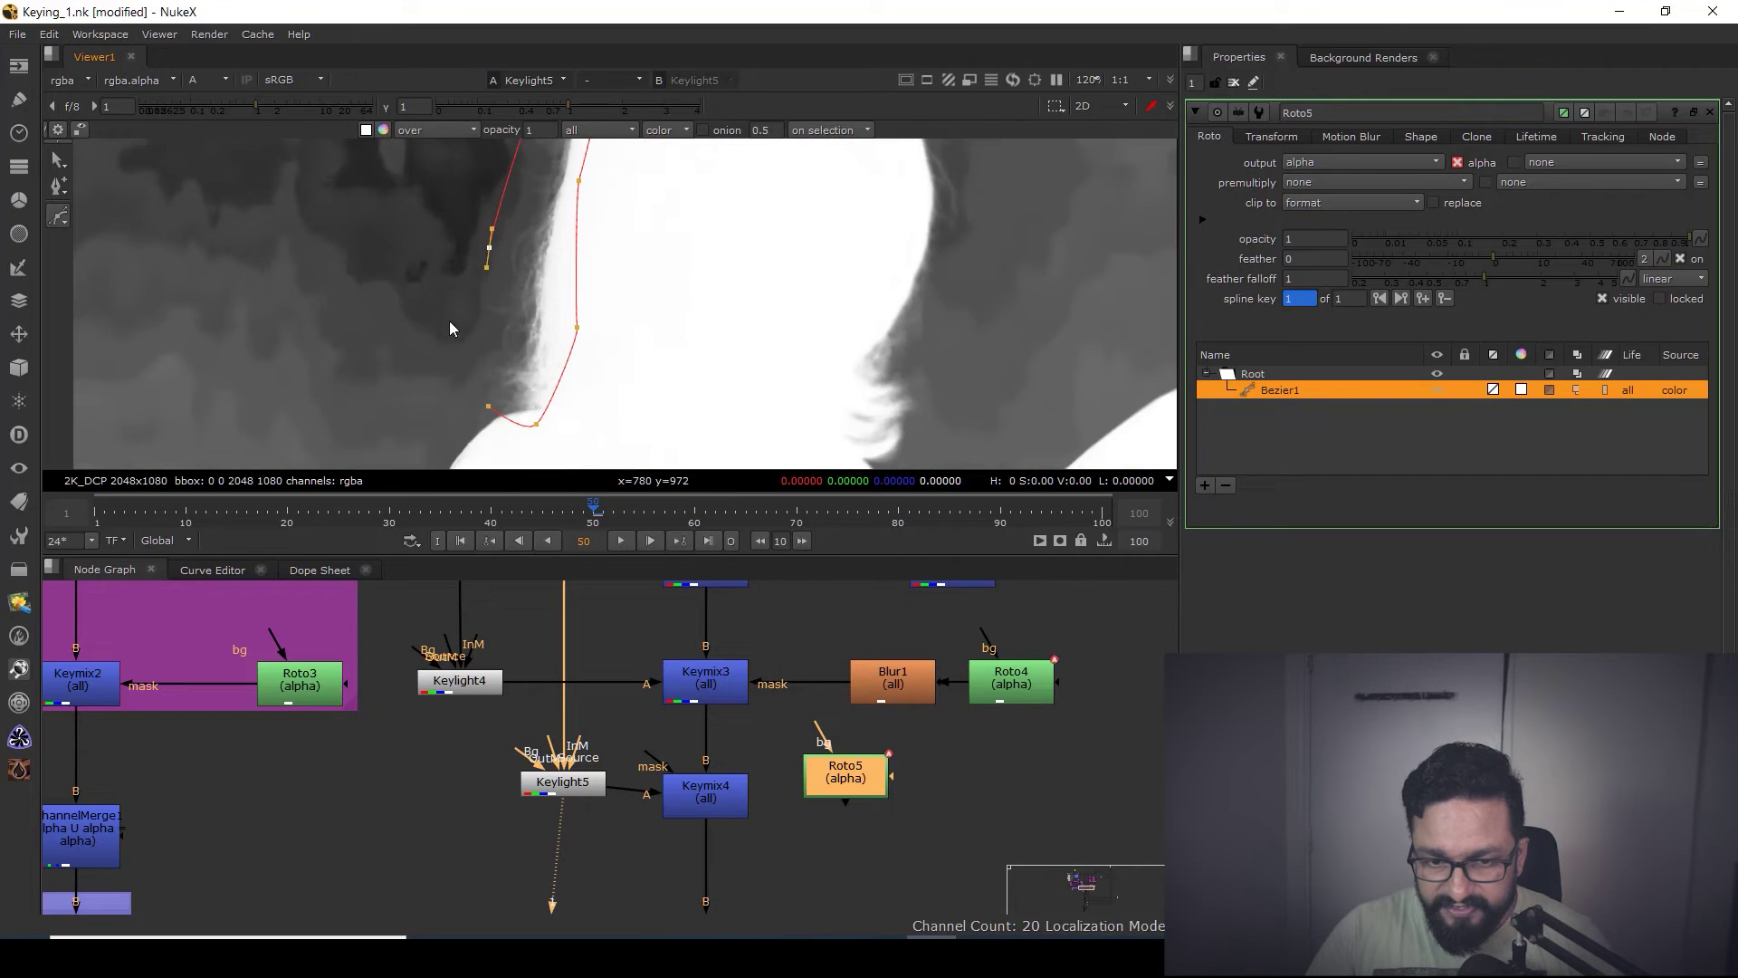
left_click(489, 409)
scroll(652, 349, "down", 4)
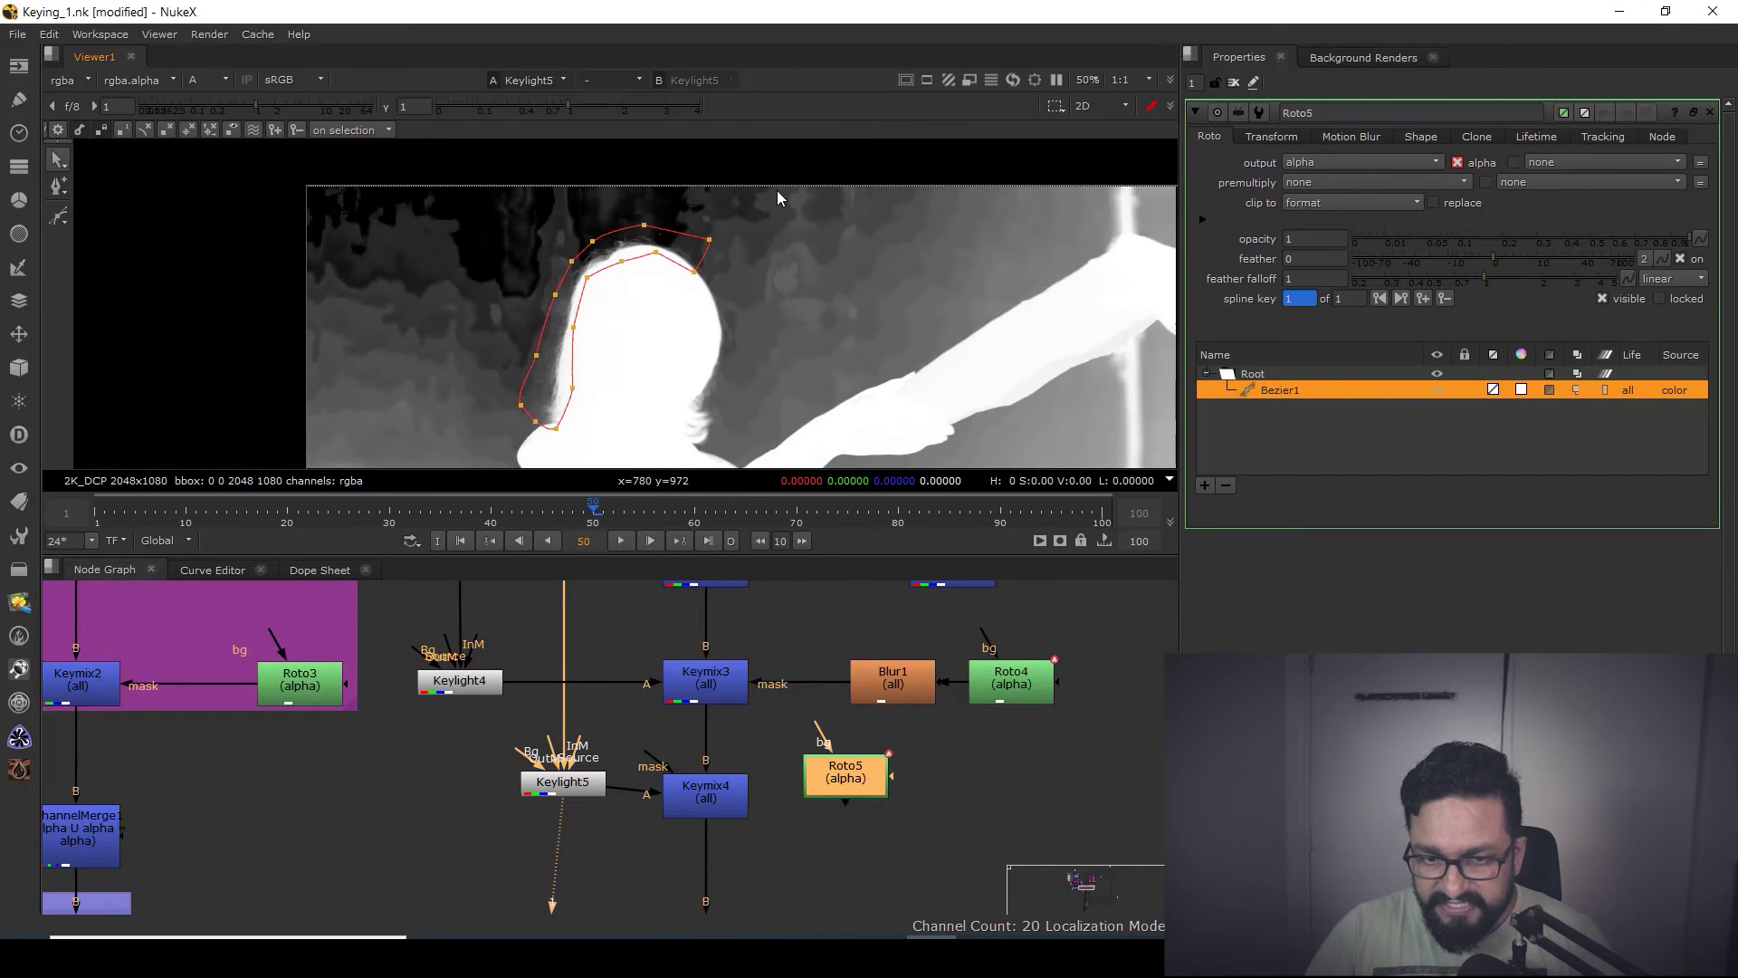
- Smooth all points of Roto5's Bezier and feather them outward
left_click_drag(440, 516, 438, 507)
key("z")
key("e")
key("e")
key("e")
key("e")
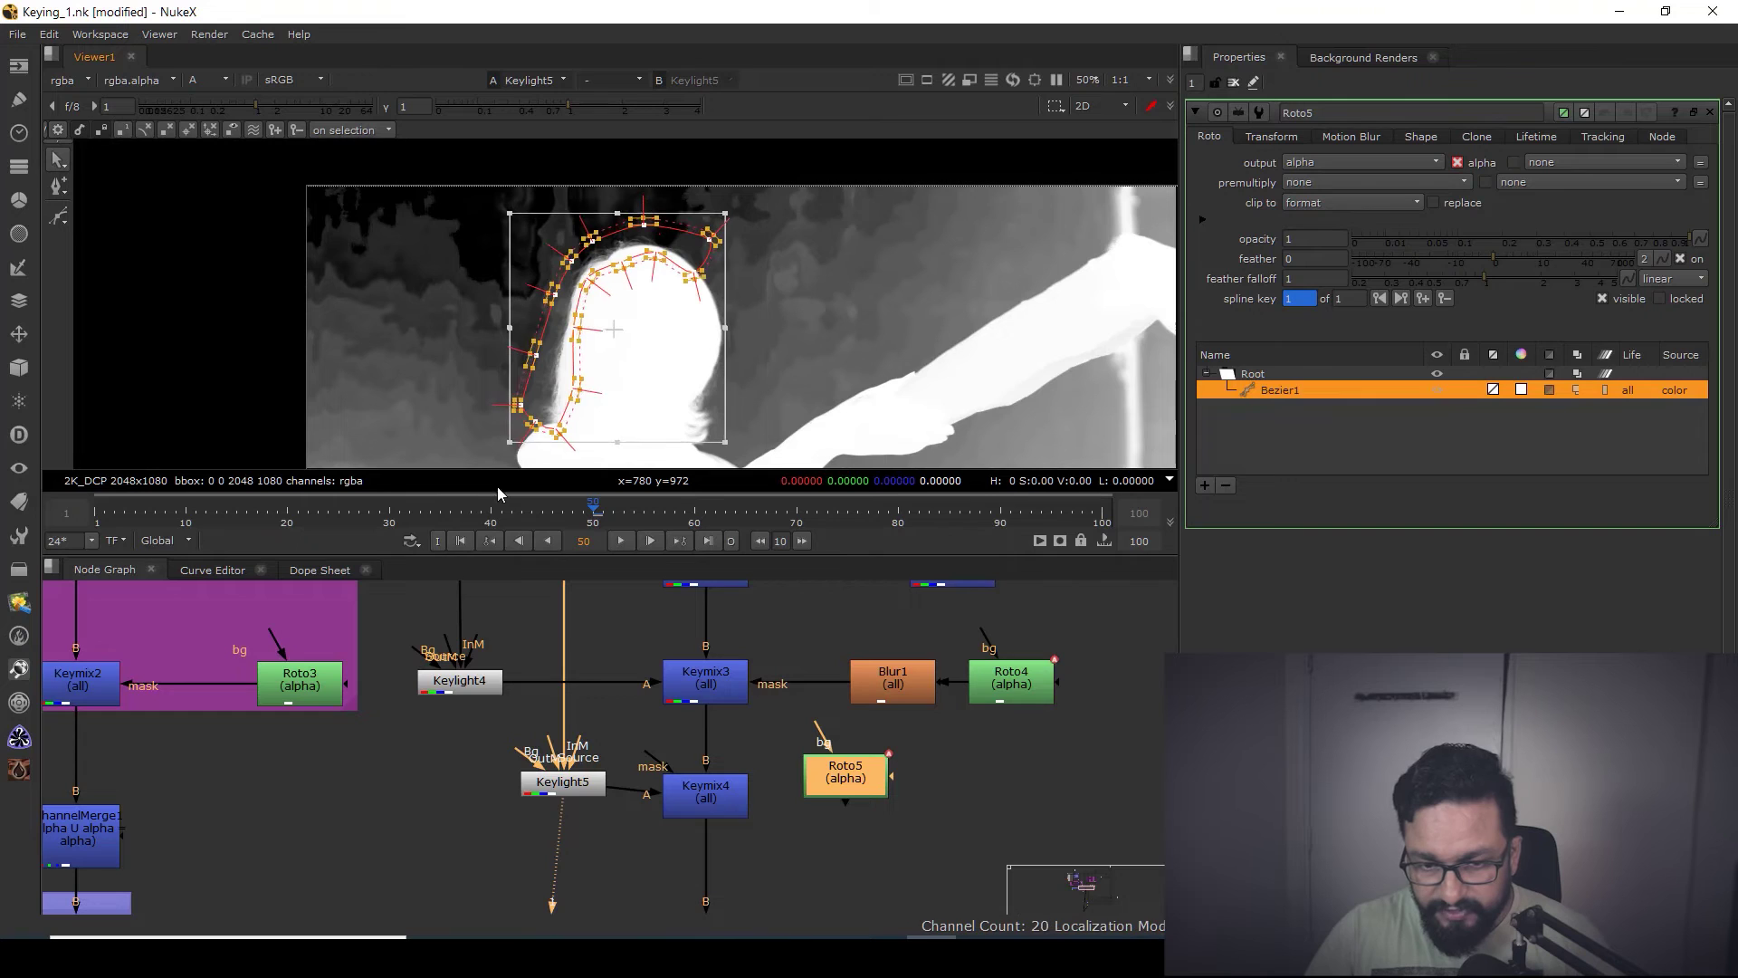
- Connect Roto5 to Keymix4's mask input and place it to the side of Keymix4, in line with it
middle_click_drag(644, 844, 640, 800)
scroll(617, 762, "up", 4)
left_click_drag(695, 668, 1100, 689)
scroll(849, 723, "down", 5)
left_click_drag(704, 735, 704, 737)
left_click_drag(943, 715, 1110, 735)
- Insert a Blur node between Roto5 and Keymix4's mask input and set its size to 17.5
left_click(970, 695)
key("b")
left_click_drag(971, 702, 976, 729)
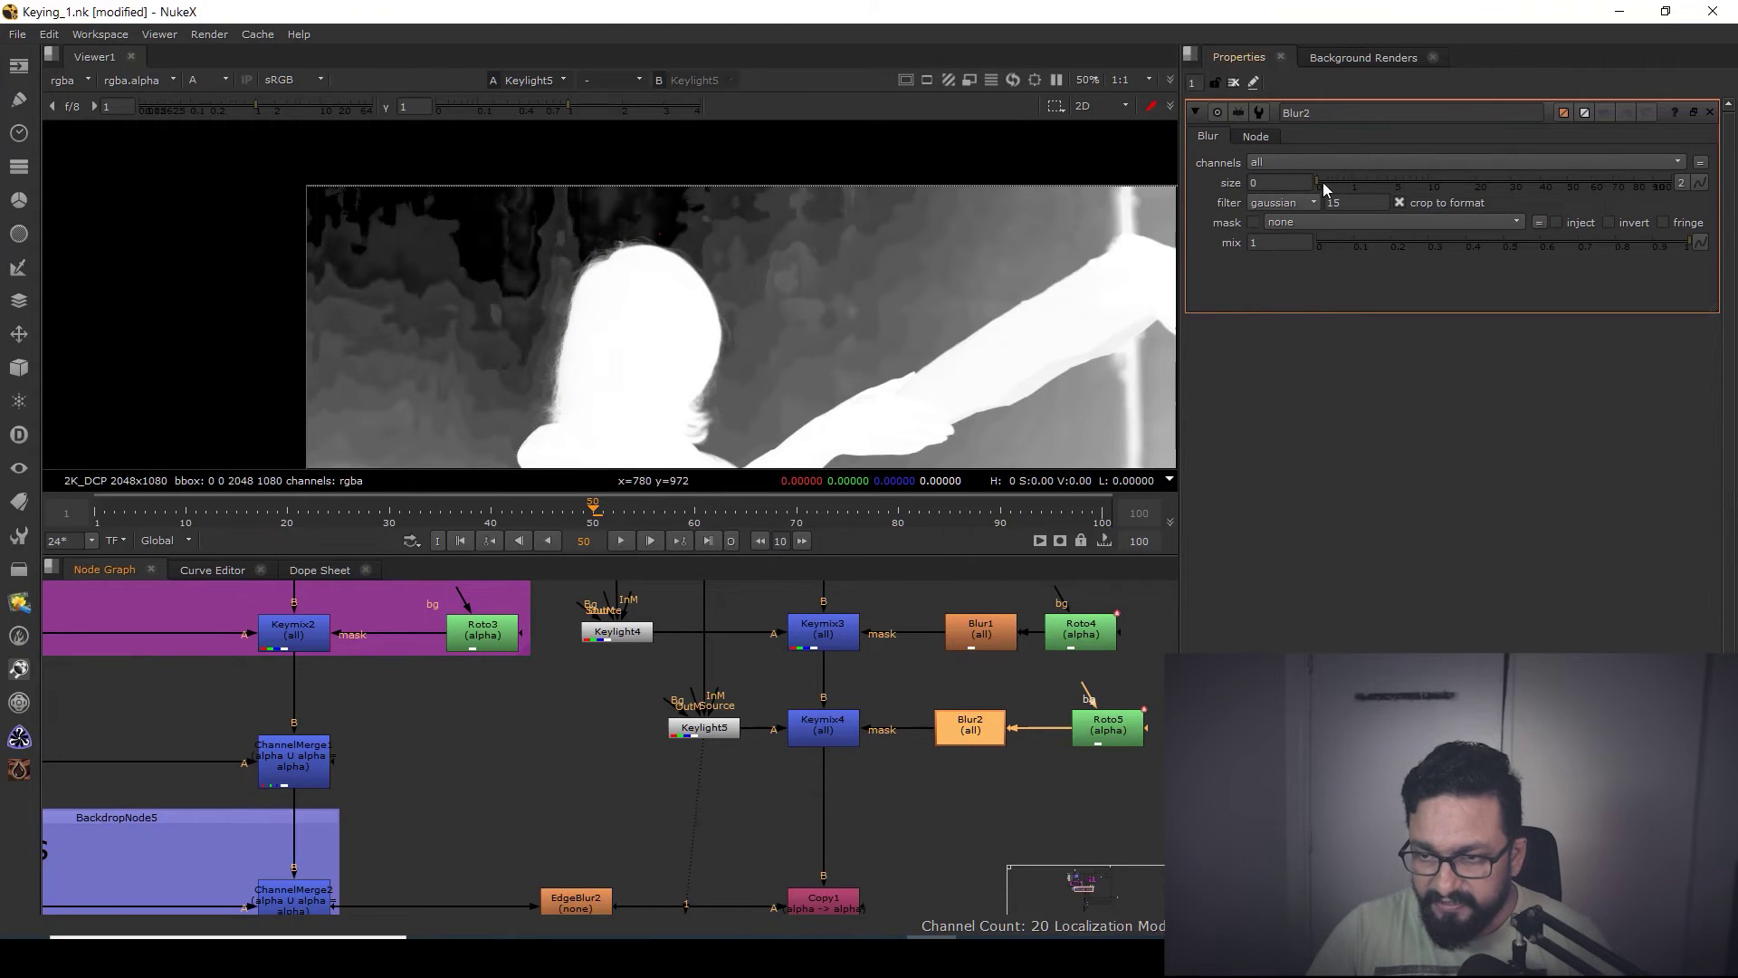
left_click_drag(1322, 184, 1424, 201)
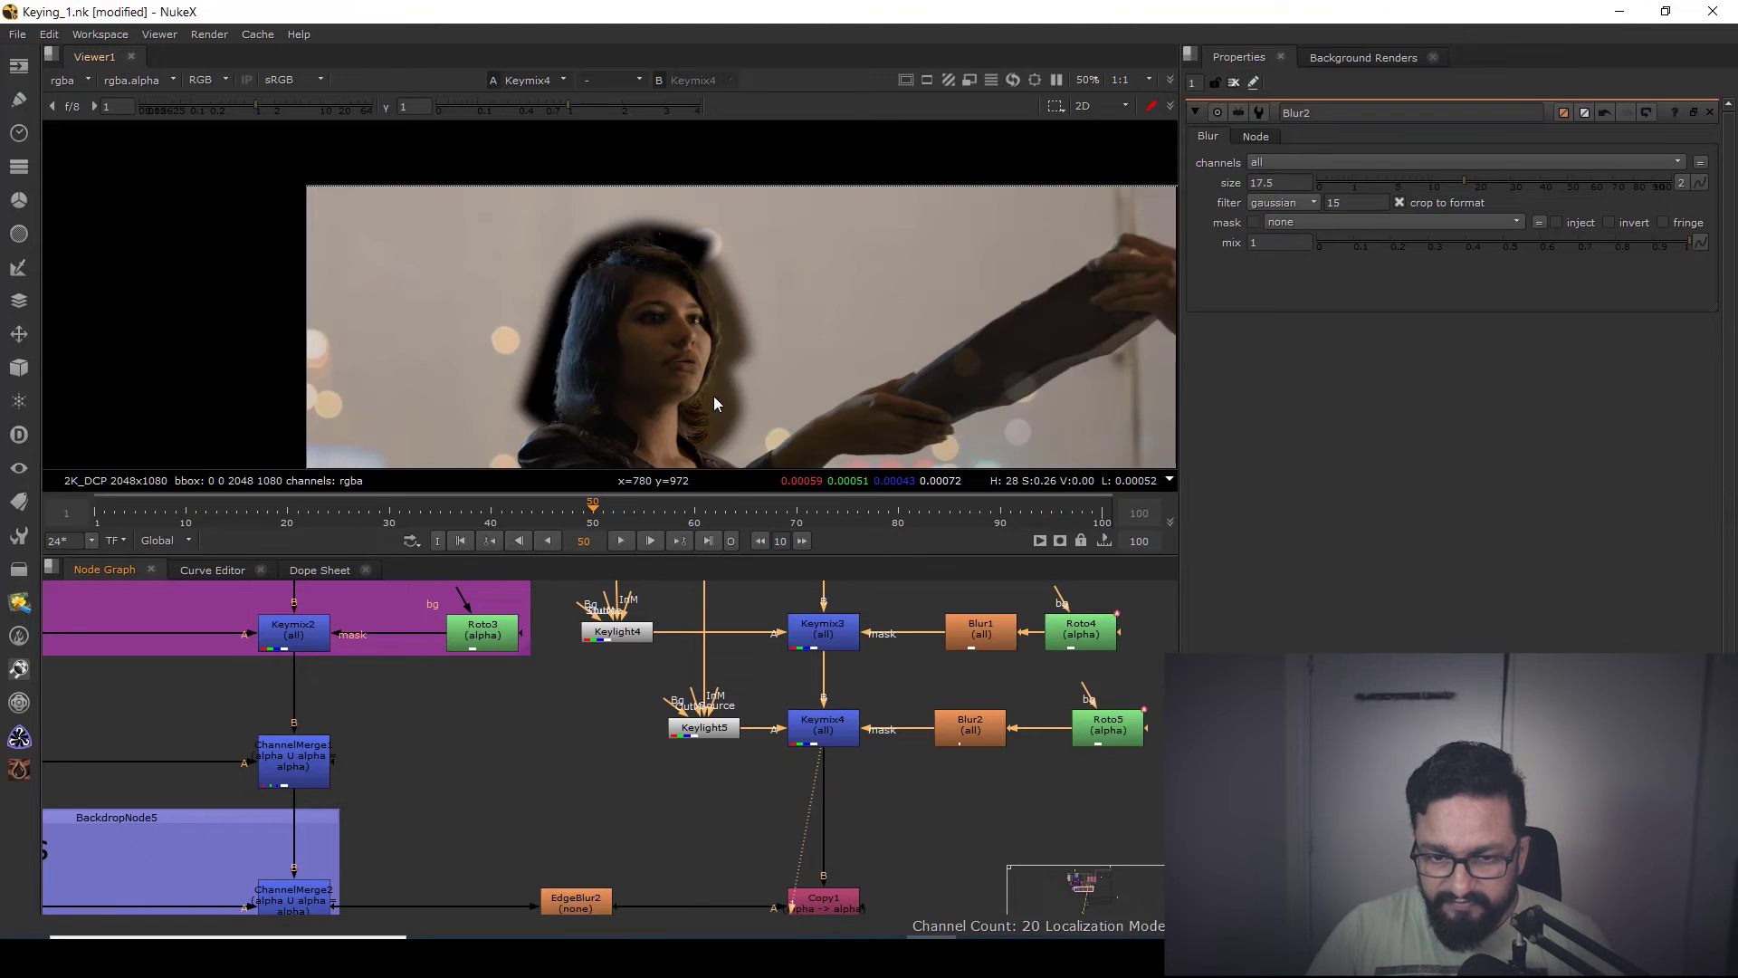
- View the final composite at Write3 and examine the hair edges at the crown and back of the head
scroll(697, 346, "down", 2)
scroll(758, 857, "down", 1)
middle_click_drag(758, 856, 675, 672)
scroll(677, 746, "down", 4)
middle_click_drag(677, 746, 677, 581)
middle_click_drag(716, 868, 651, 607)
scroll(632, 677, "up", 4)
key("2")
scroll(661, 320, "up", 5)
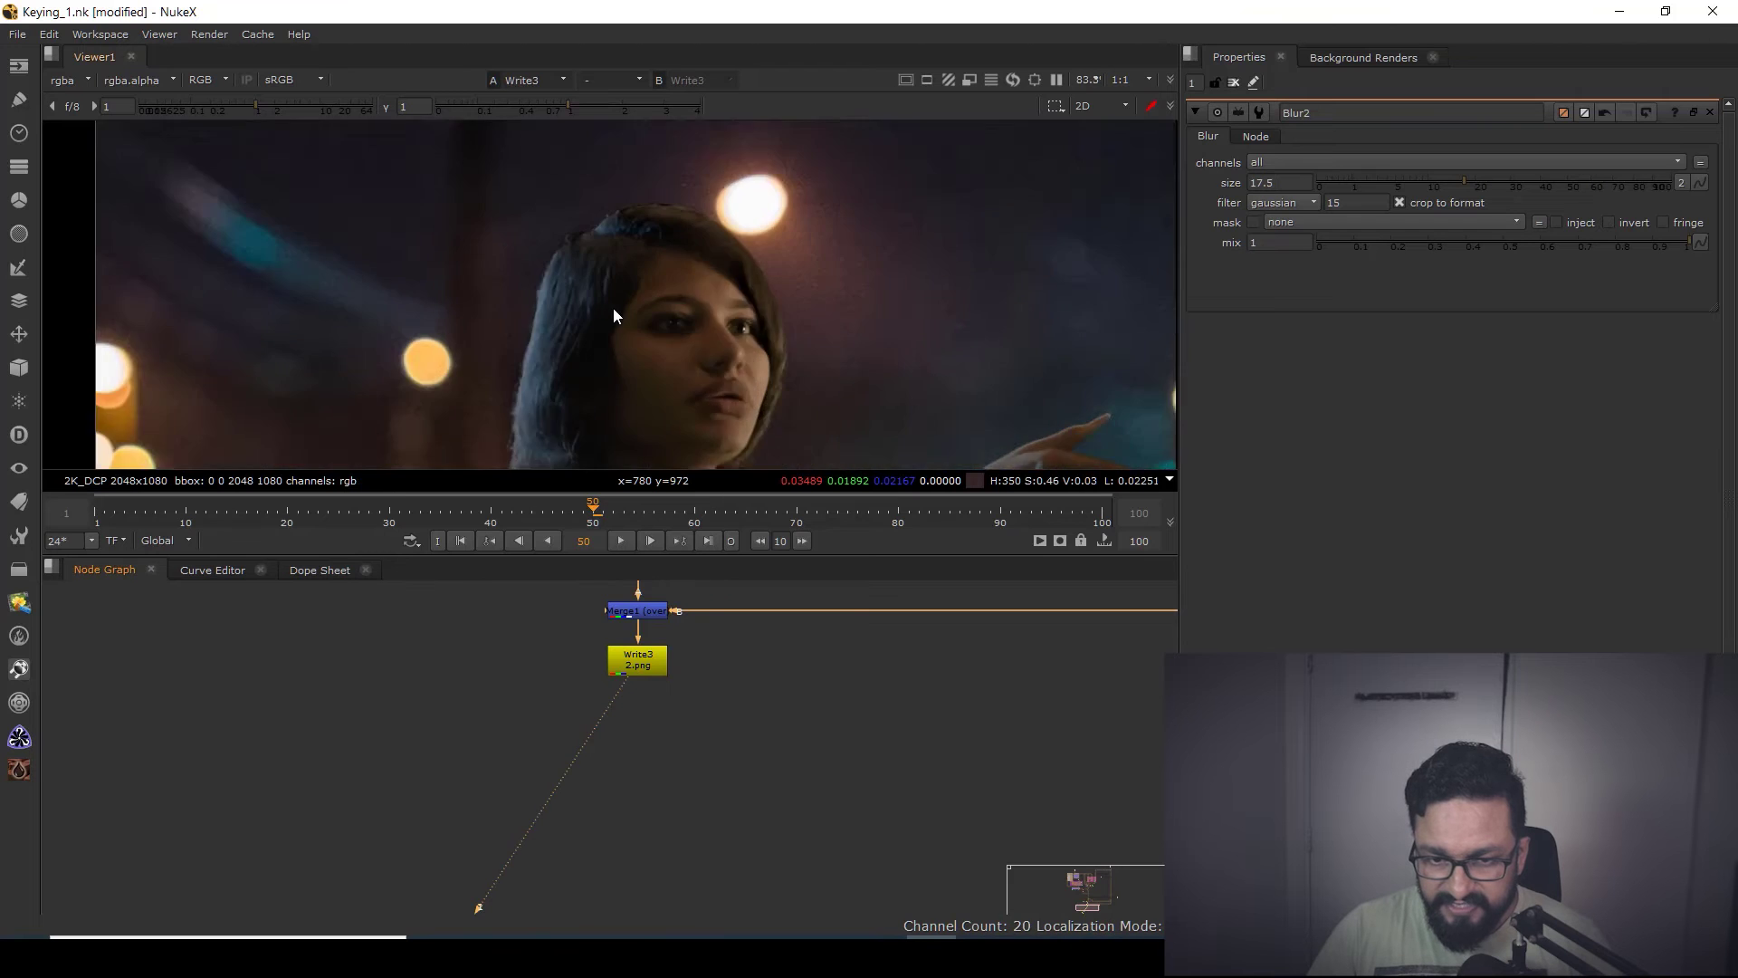
scroll(612, 308, "up", 6)
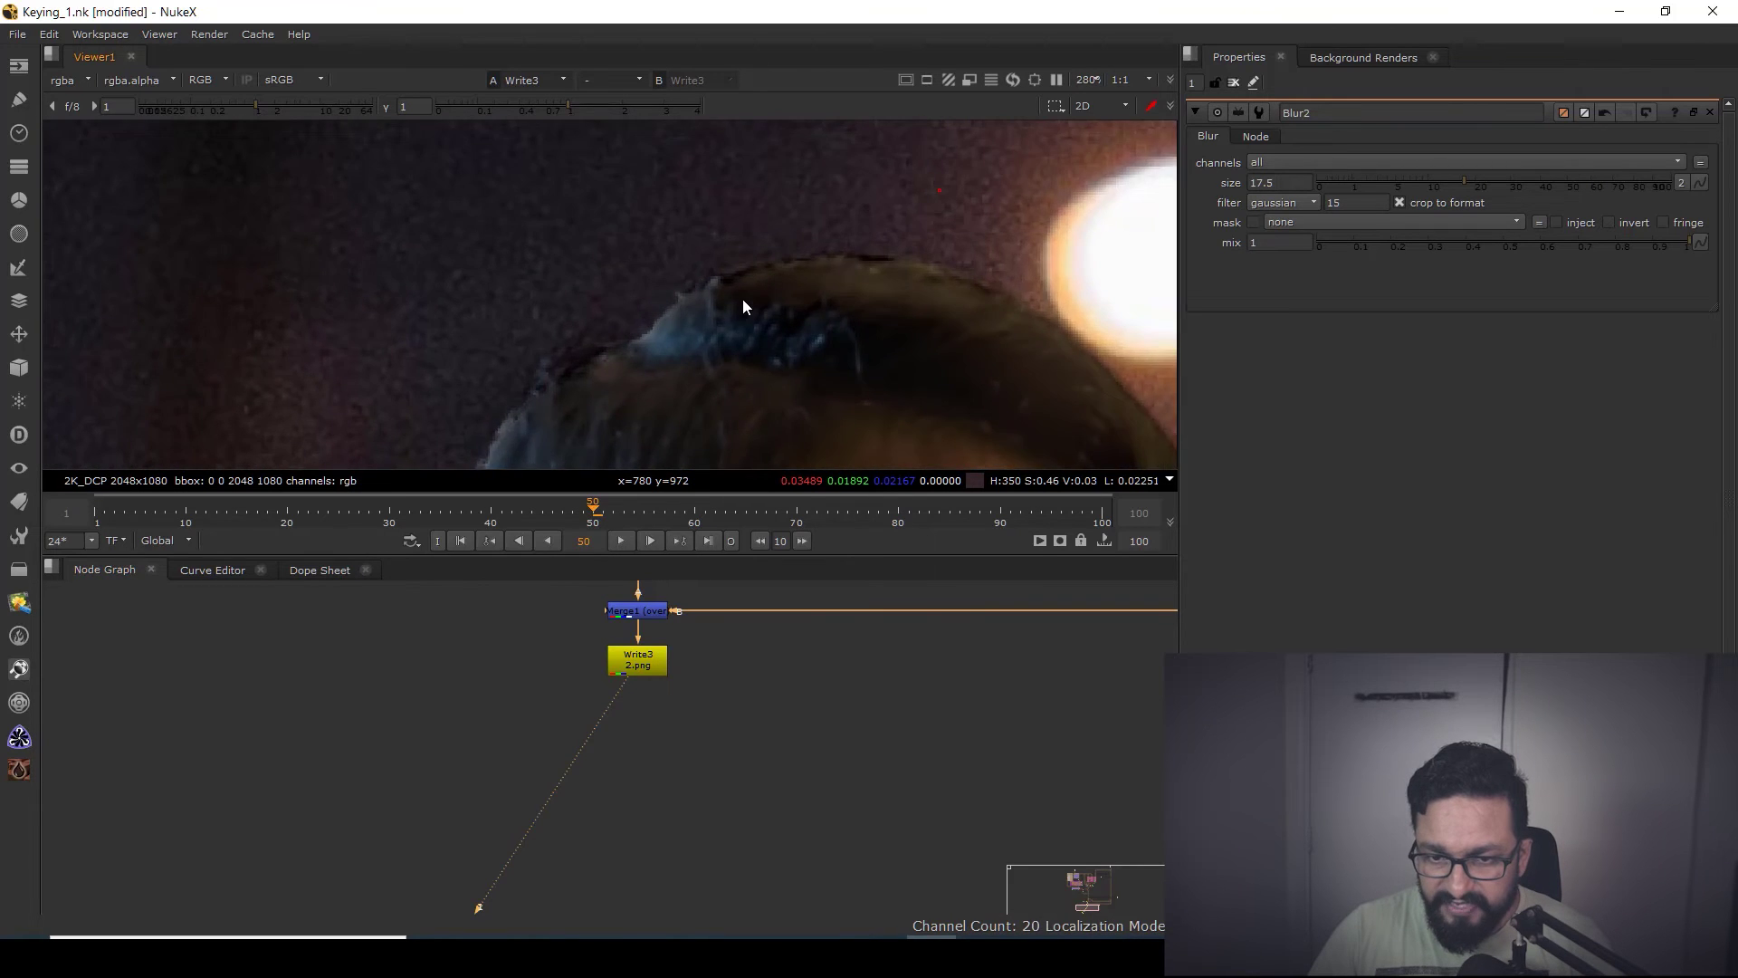
scroll(743, 303, "down", 3)
middle_click_drag(688, 443, 654, 192)
scroll(653, 193, "up", 4)
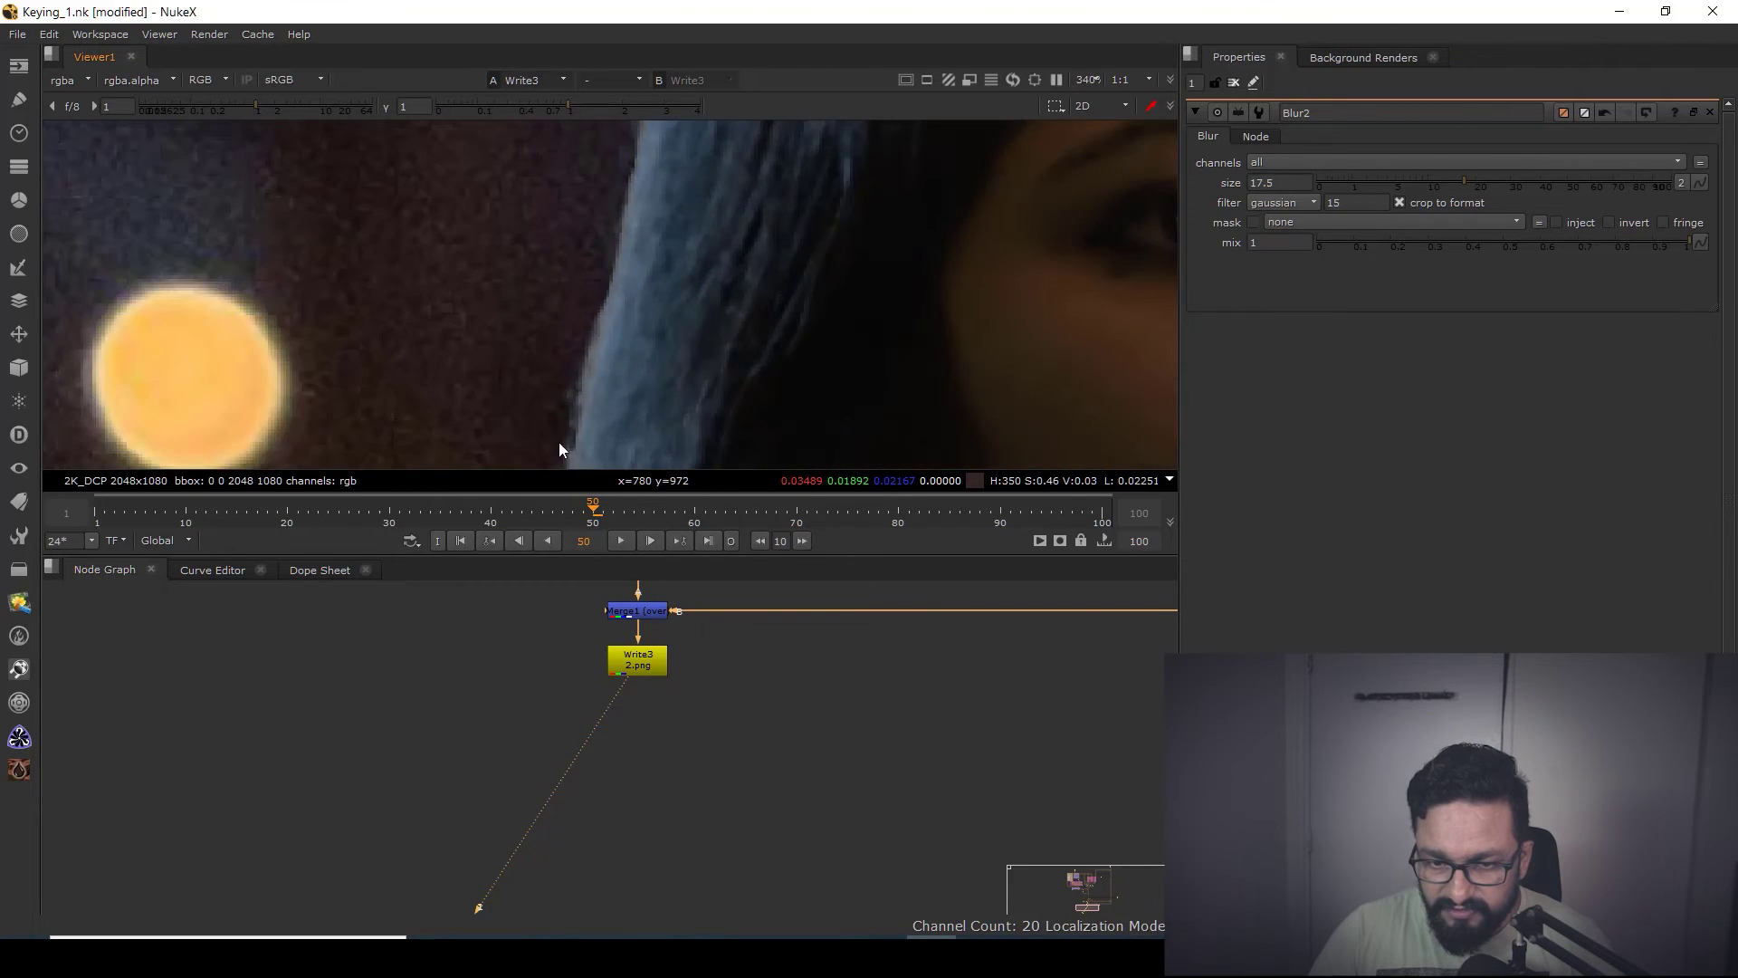
scroll(694, 806, "down", 3)
scroll(724, 633, "up", 1)
- Open Keylight5's settings and set the green component of its screen colour to 1.254492
middle_click_drag(777, 598, 724, 900)
scroll(737, 781, "down", 1)
middle_click_drag(737, 780, 714, 912)
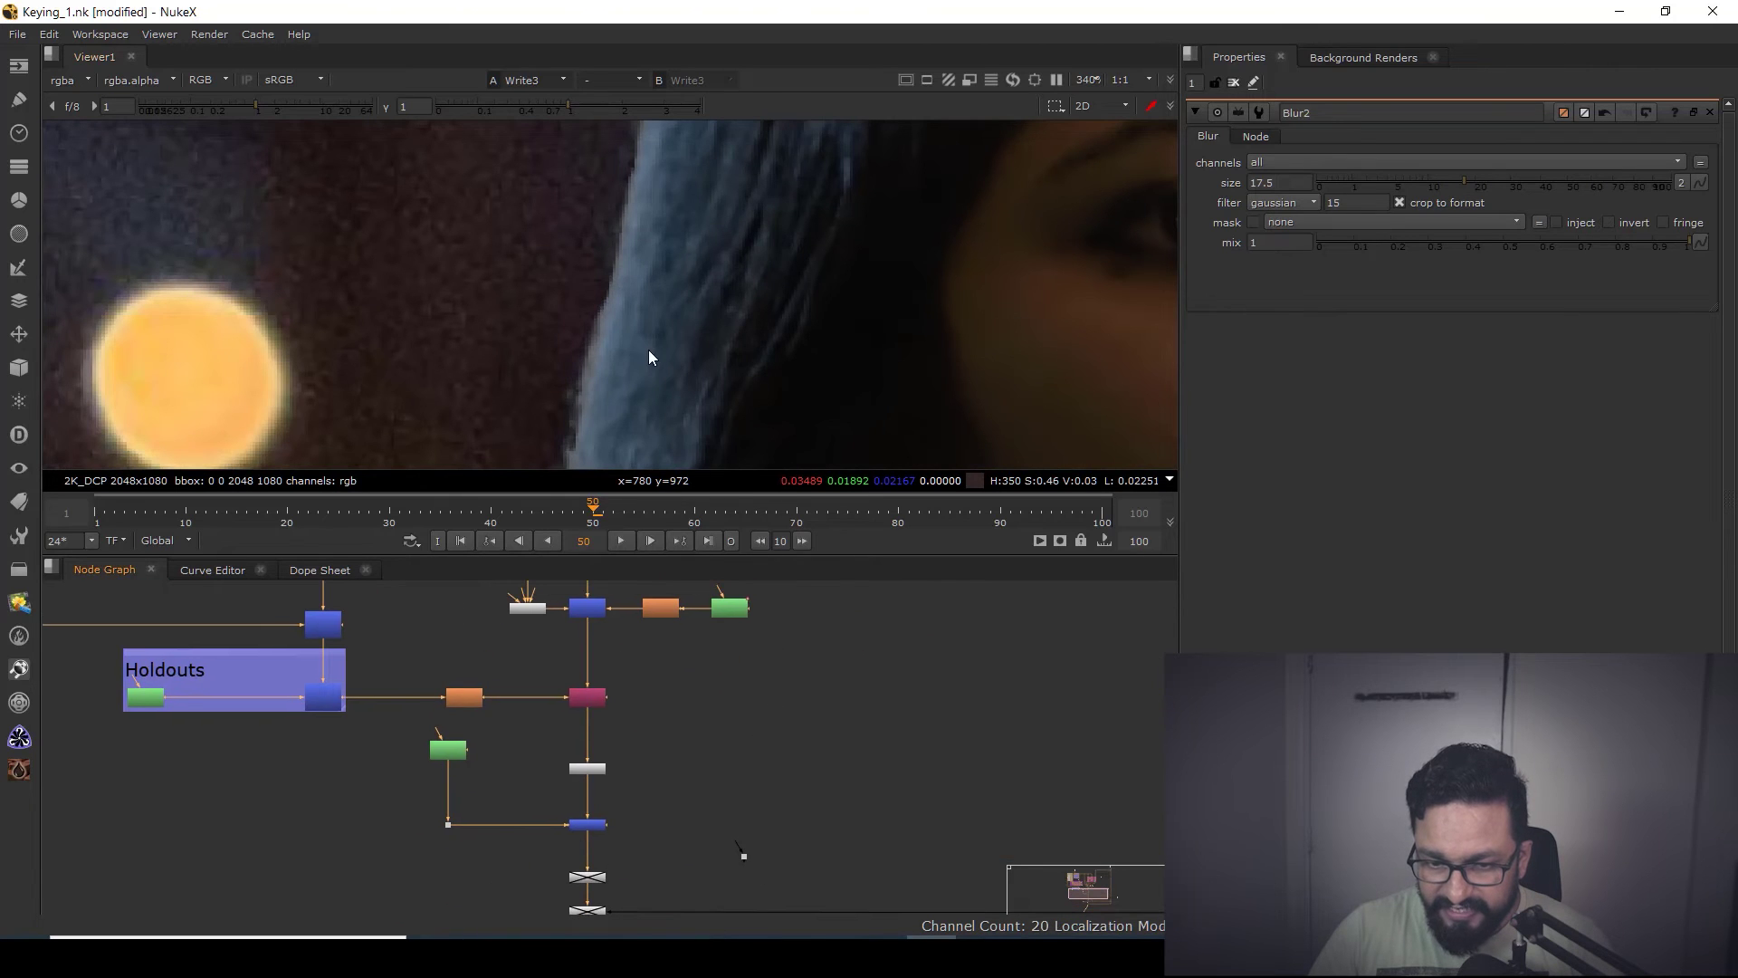
scroll(649, 357, "down", 8)
scroll(633, 354, "up", 5)
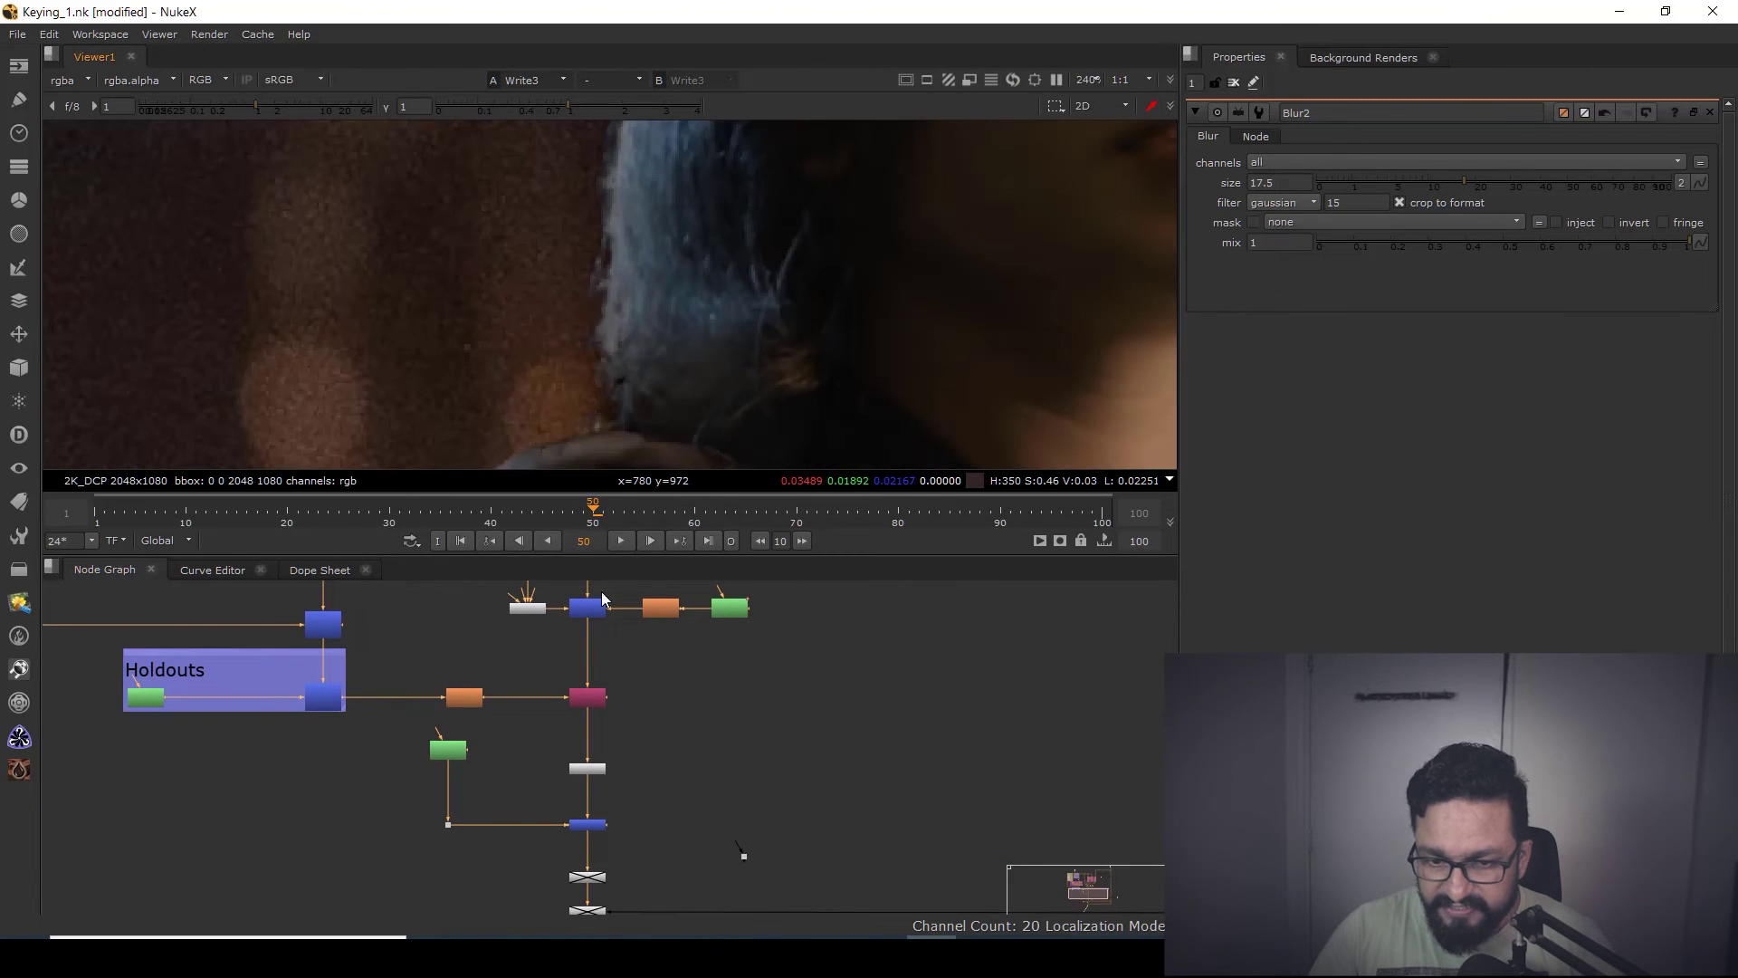
scroll(635, 910, "down", 1)
scroll(588, 831, "up", 8)
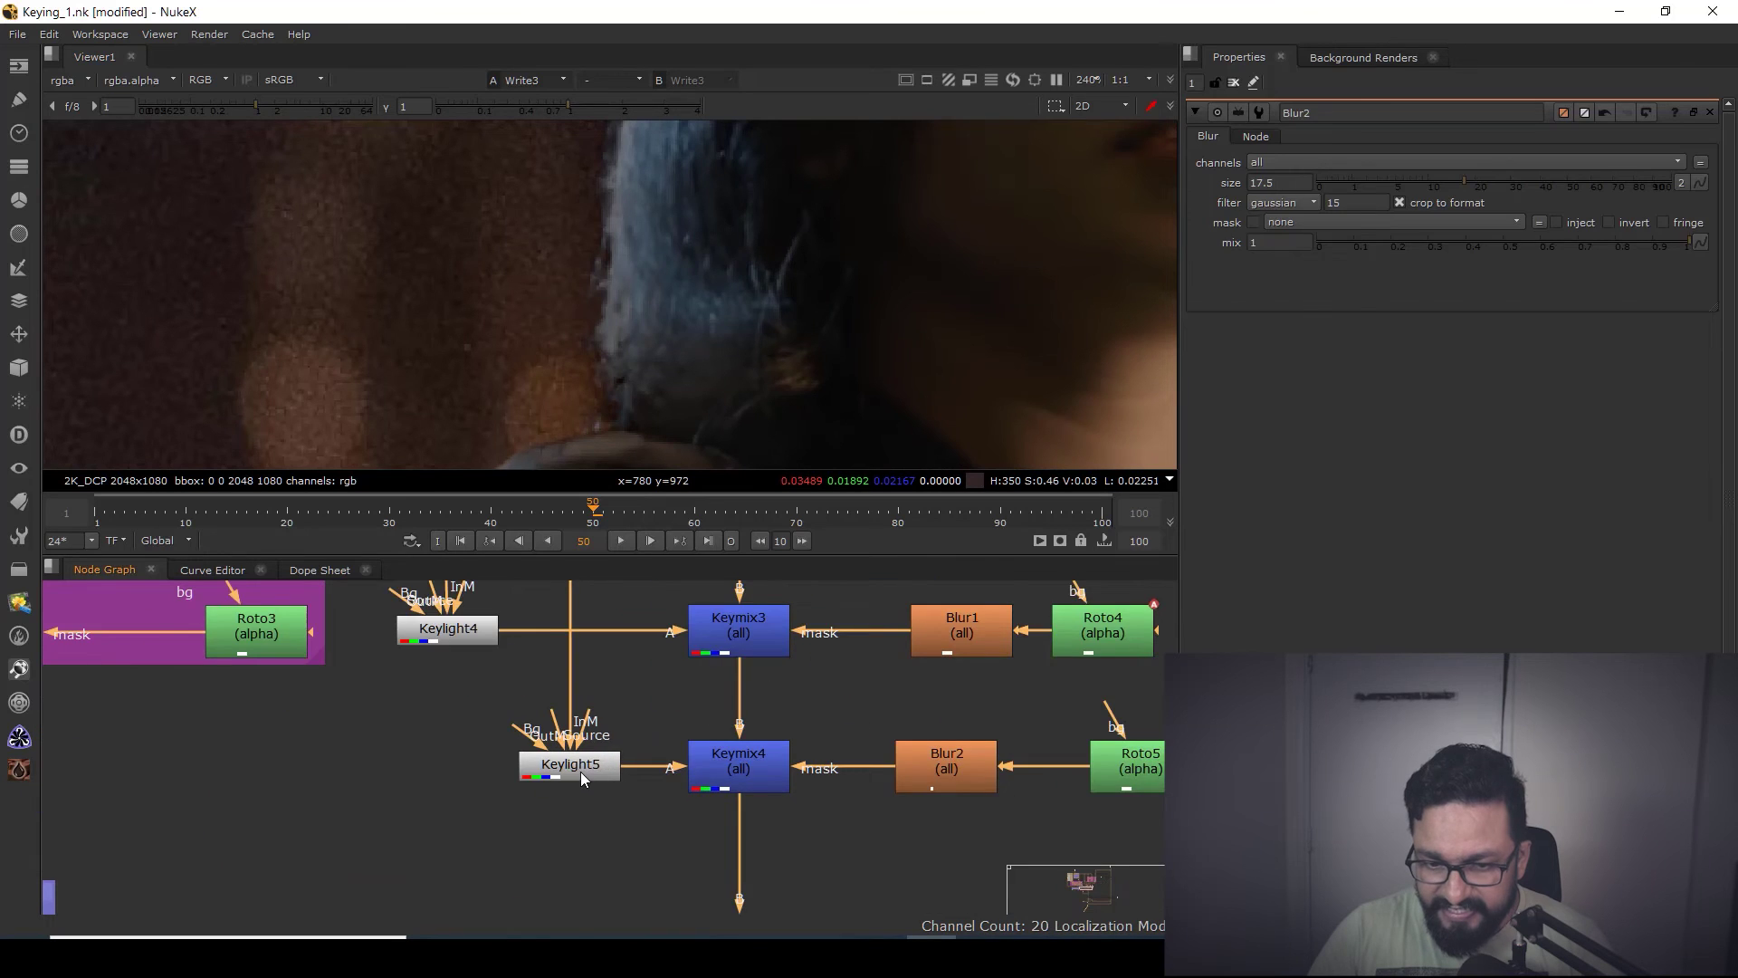
double_click(577, 768)
scroll(737, 344, "down", 3)
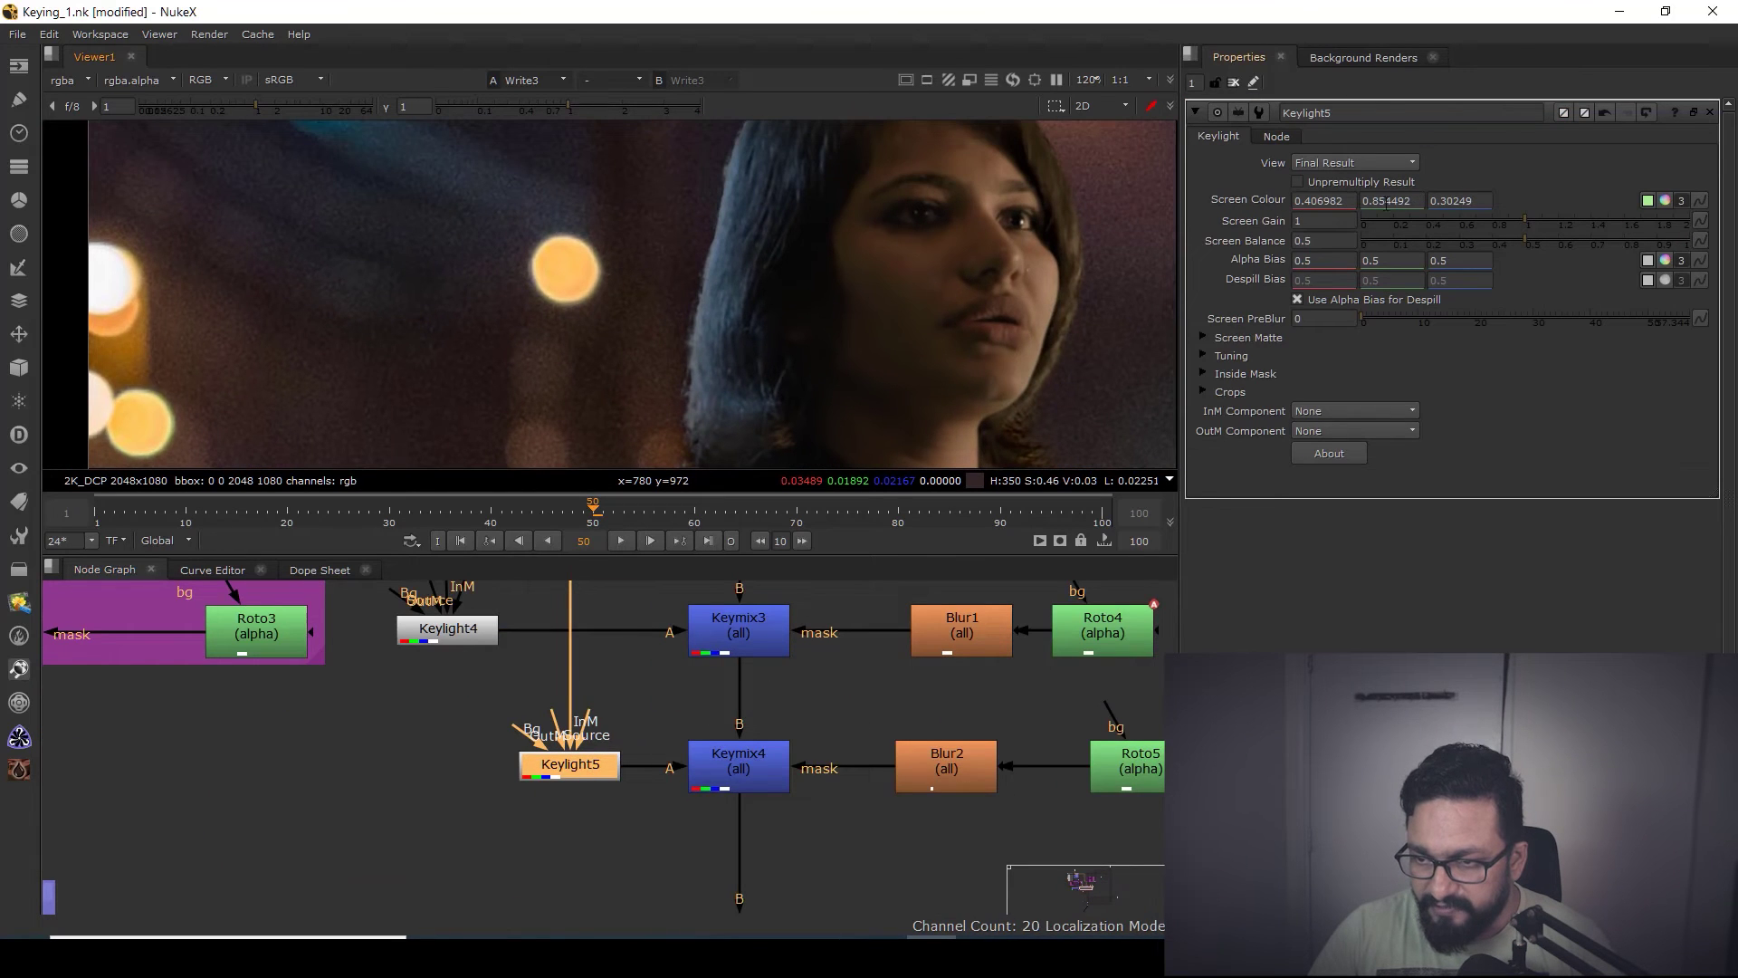
left_click(1375, 199)
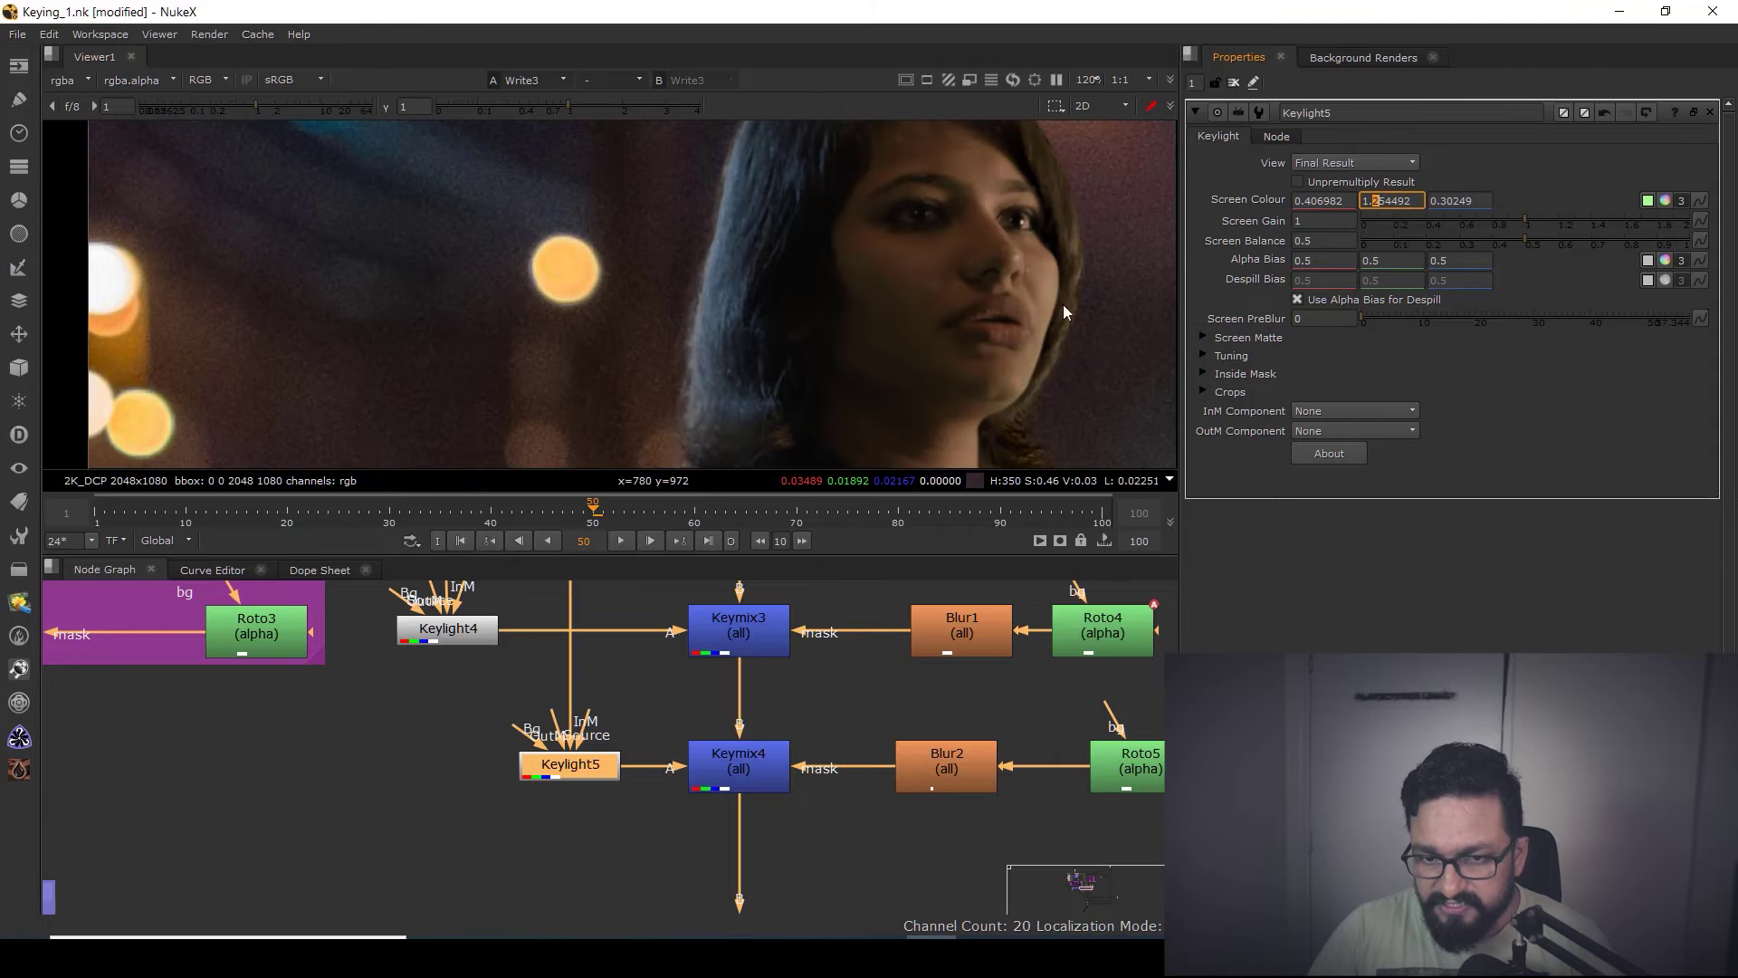
- Set Keylight5's green screen colour component to 1.054492, checking the hair edges in the composite
scroll(817, 371, "down", 3)
middle_click_drag(817, 371, 823, 443)
scroll(850, 290, "up", 3)
middle_click_drag(883, 272, 806, 247)
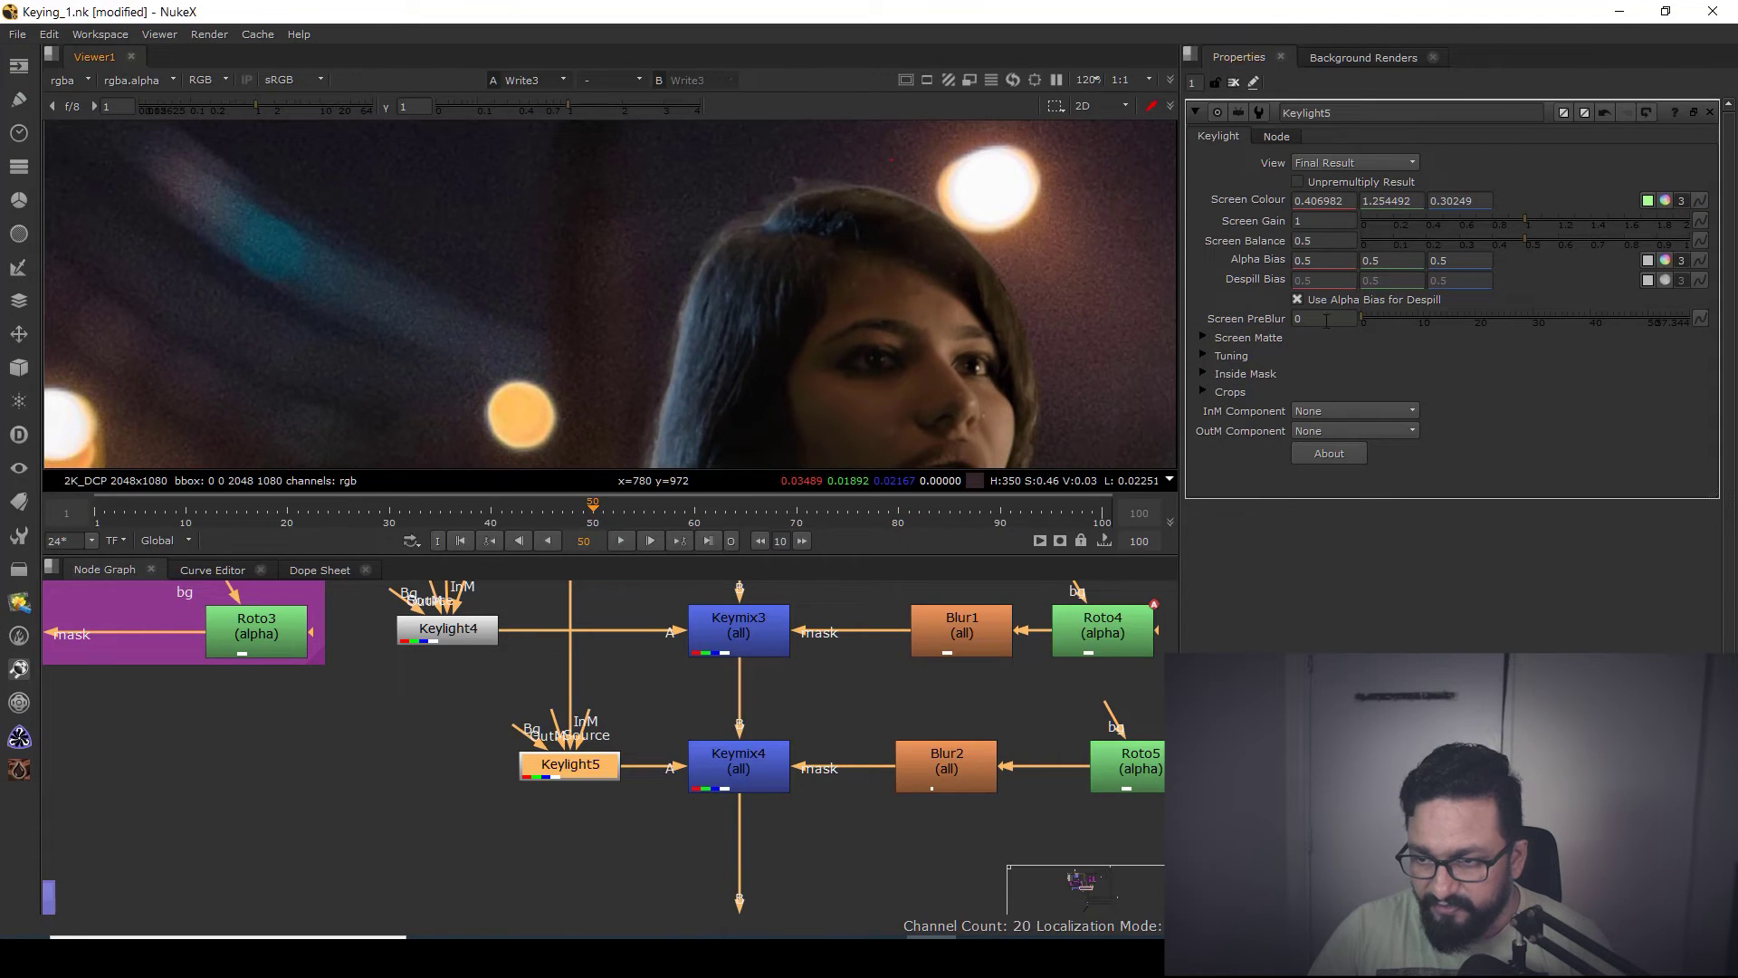
middle_click_drag(801, 856, 584, 860)
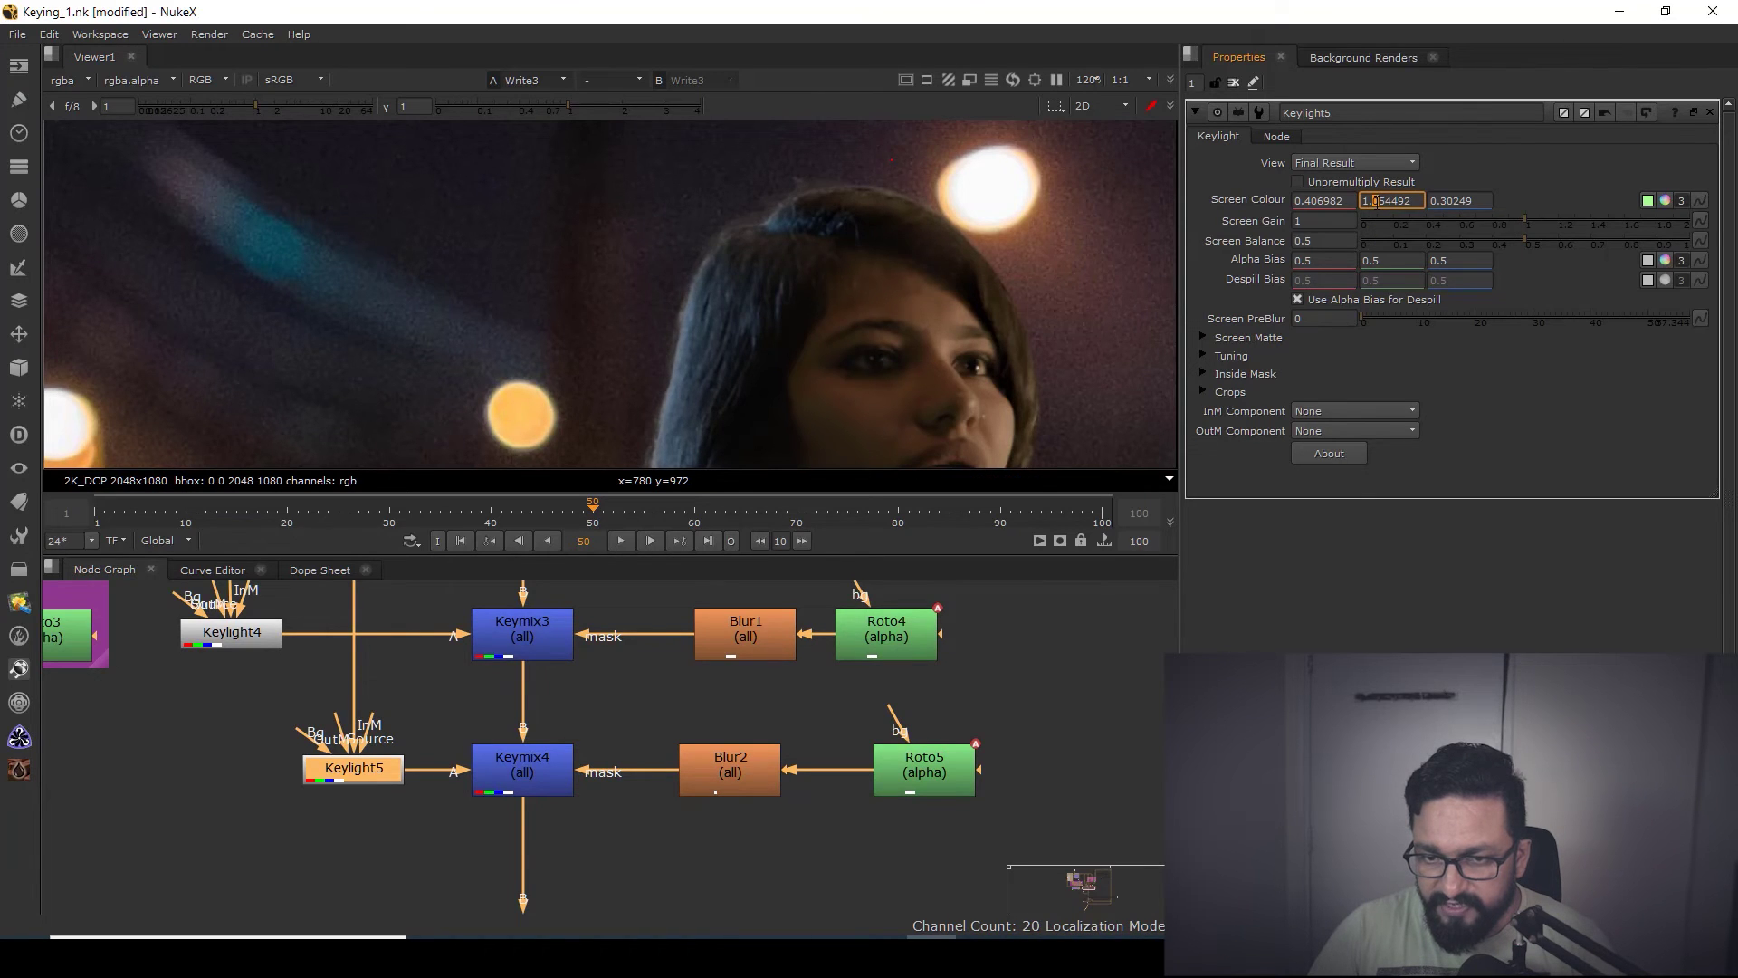
middle_click_drag(615, 457, 659, 405)
scroll(721, 306, "up", 7)
scroll(720, 308, "down", 8)
scroll(558, 744, "down", 2)
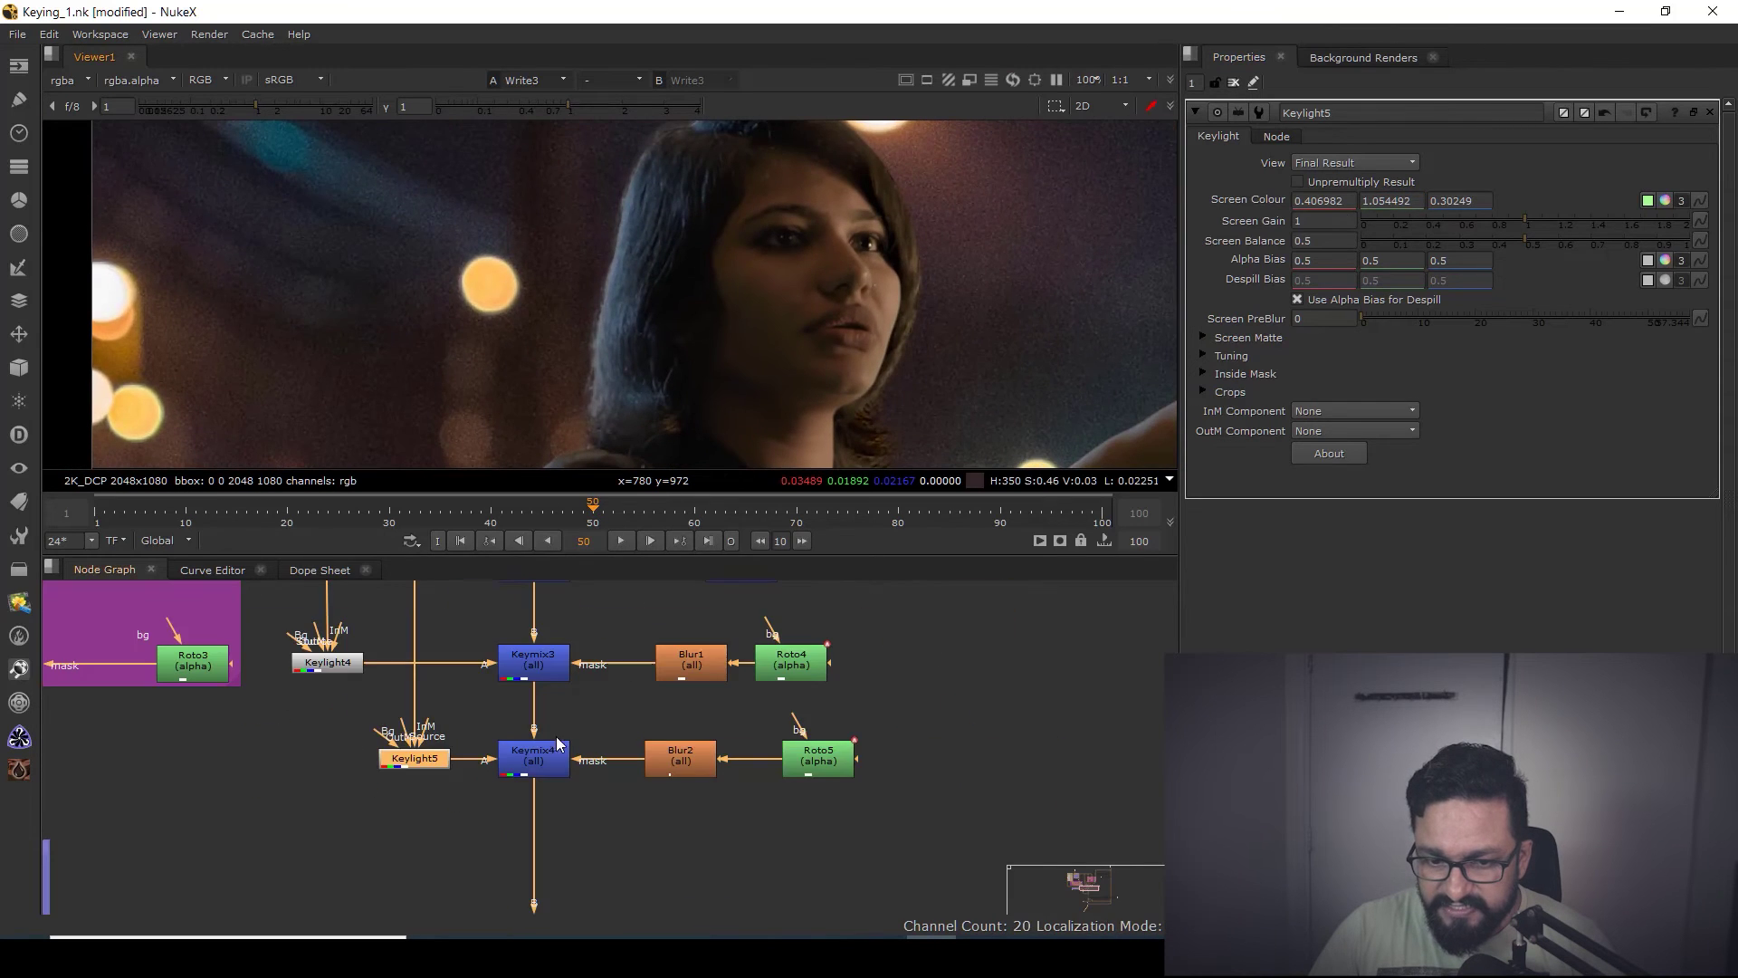
- Toggle Keymix3 and Keymix4 off and on together to compare the hair edges in the composite
left_click_drag(476, 616, 612, 810)
key("d")
key("d")
key("d")
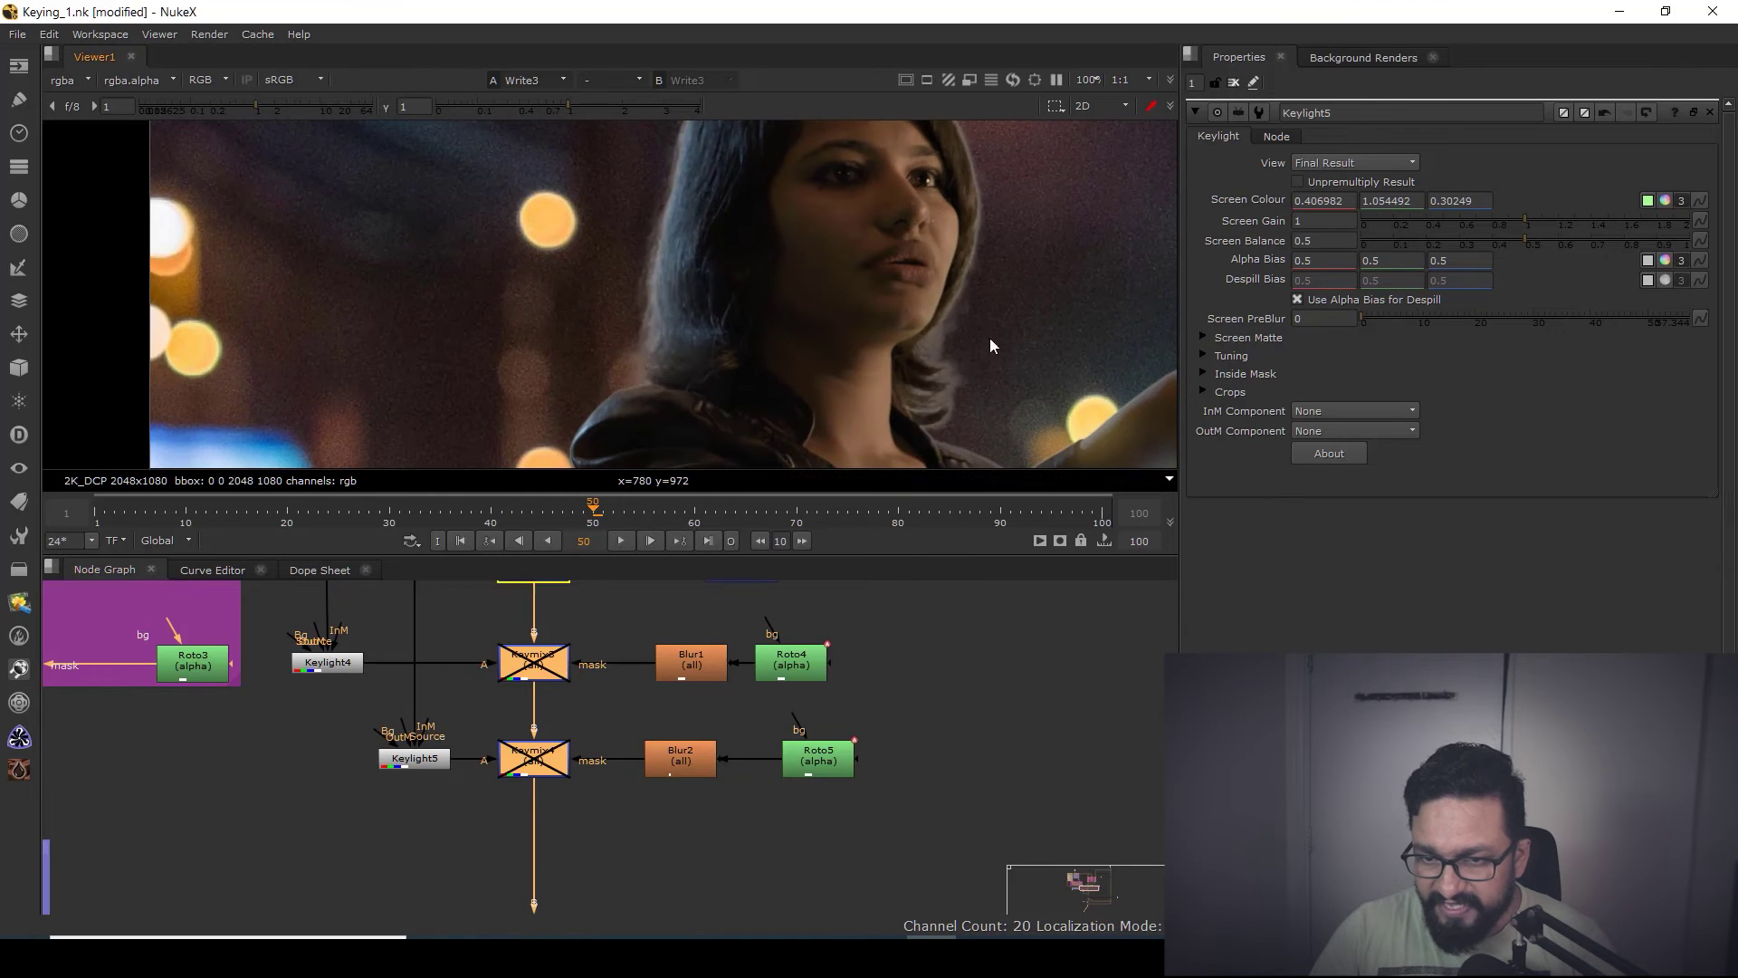
scroll(914, 225, "up", 3)
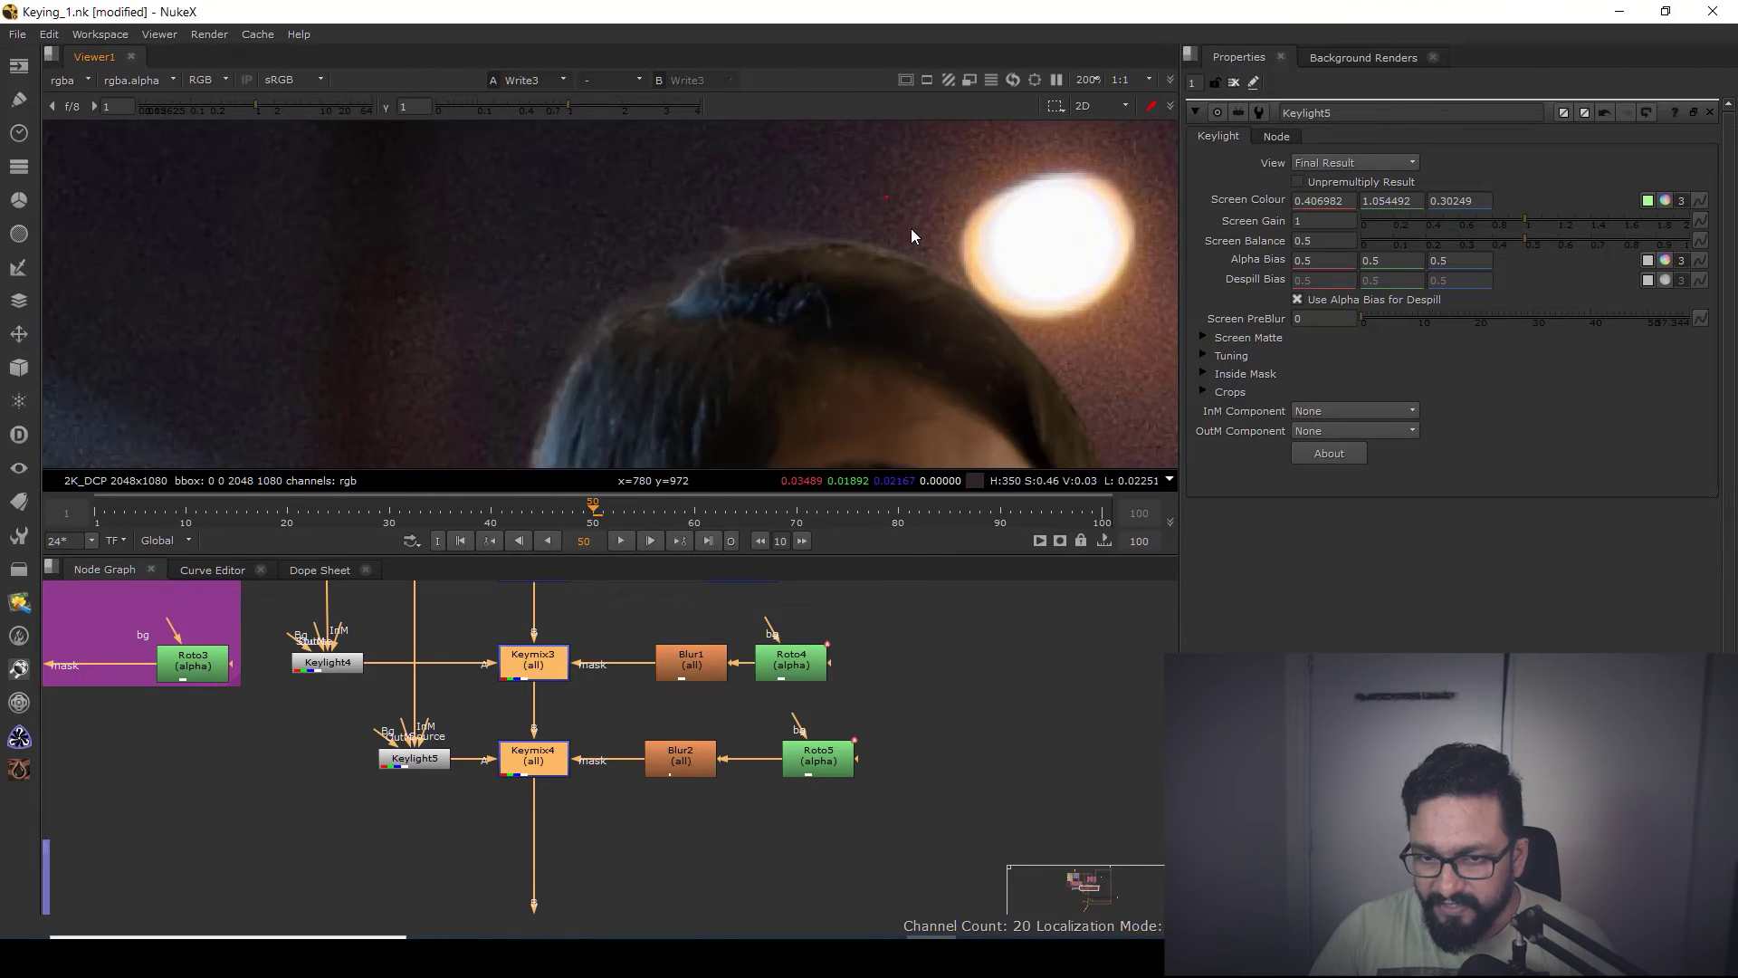
middle_click_drag(759, 345, 891, 181)
key("d")
middle_click_drag(744, 351, 909, 232)
key("d")
key("d")
key("d")
key("d")
key("d")
scroll(814, 286, "up", 4)
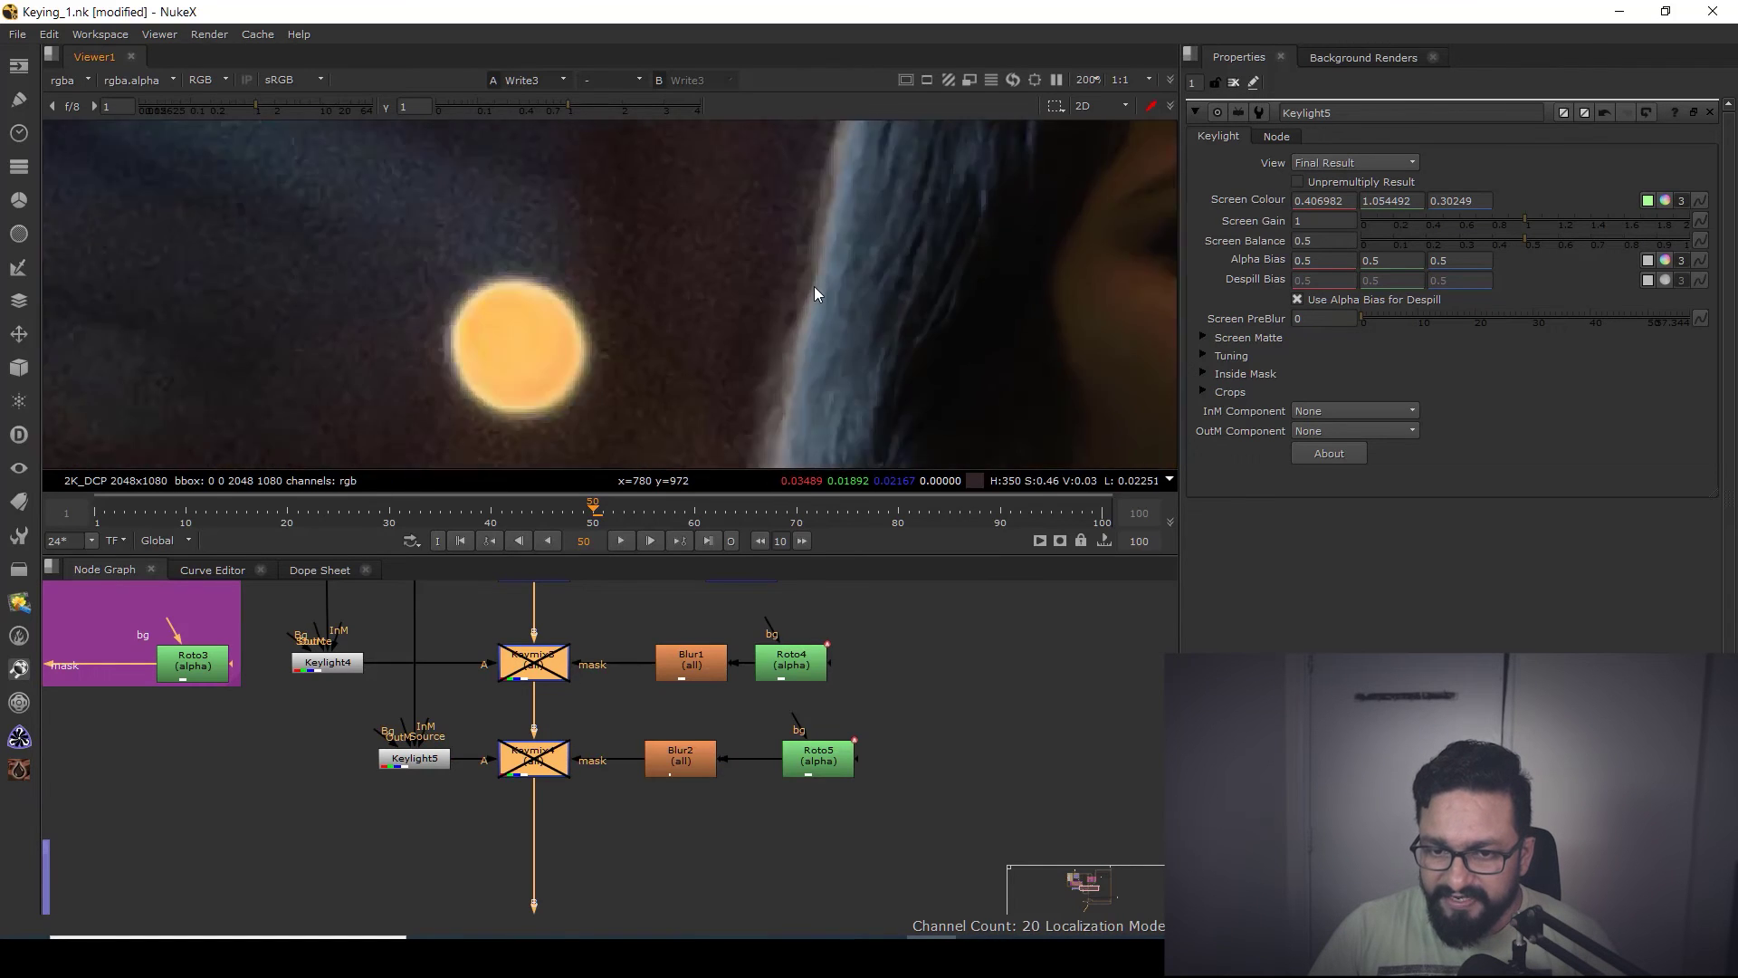
key("d")
key("d")
scroll(827, 288, "down", 5)
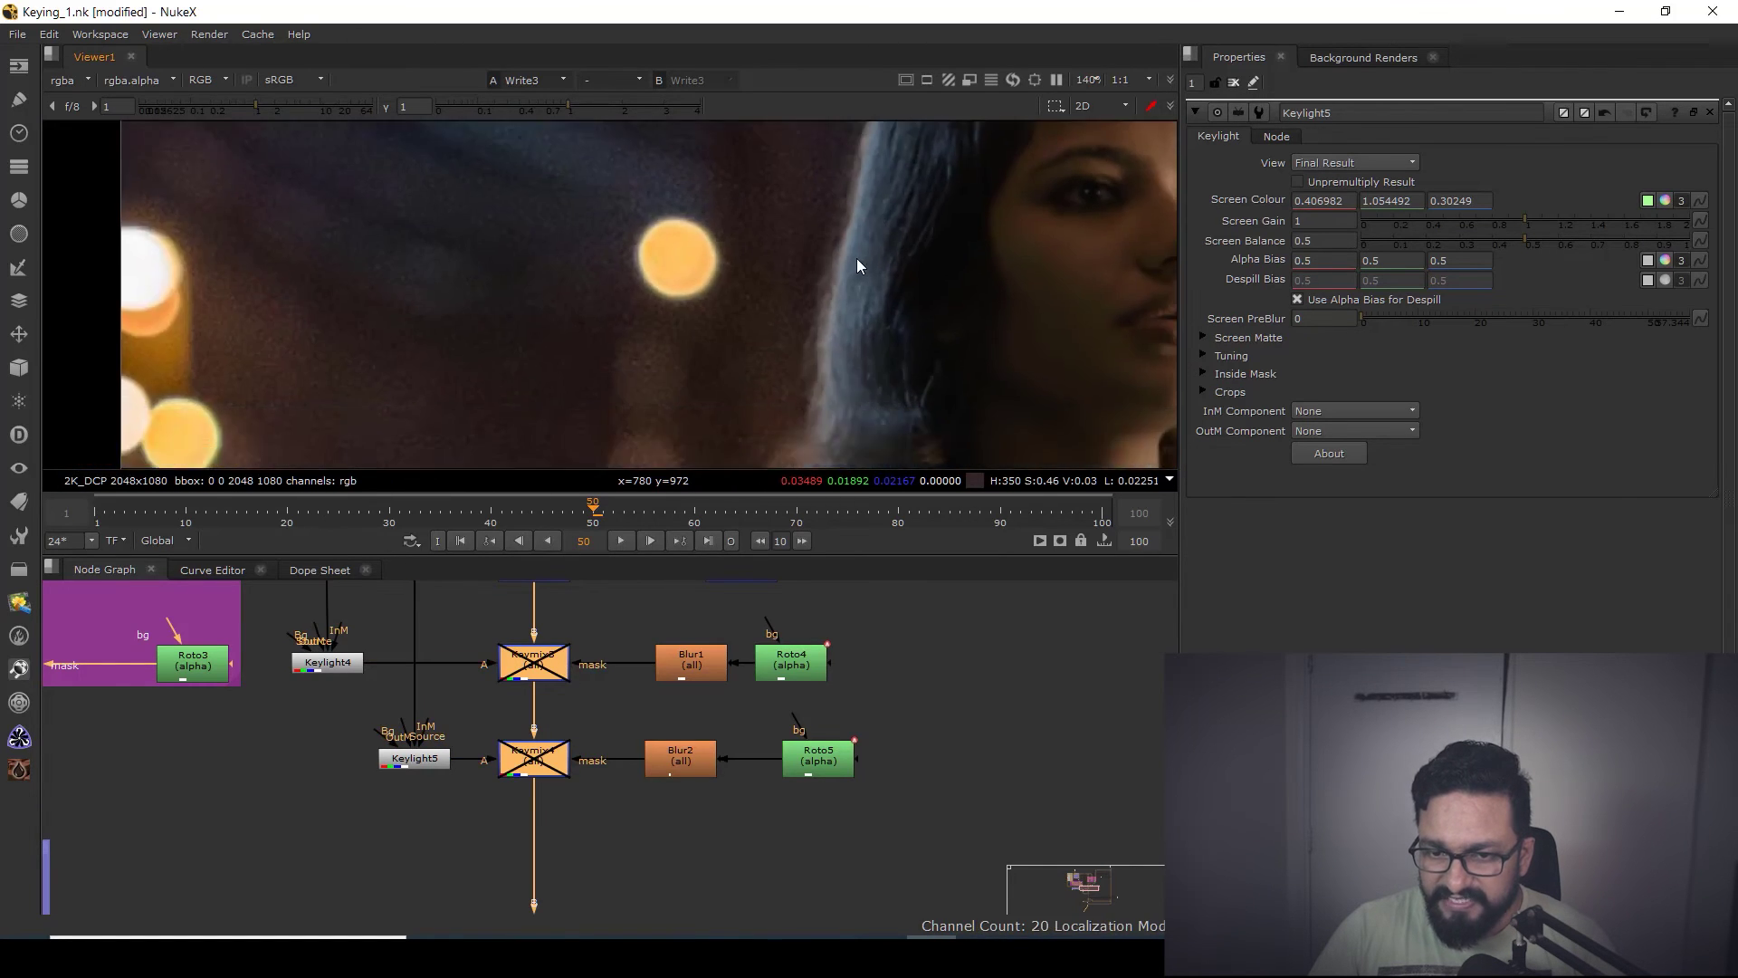
scroll(856, 258, "up", 2)
scroll(793, 312, "down", 1)
key("d")
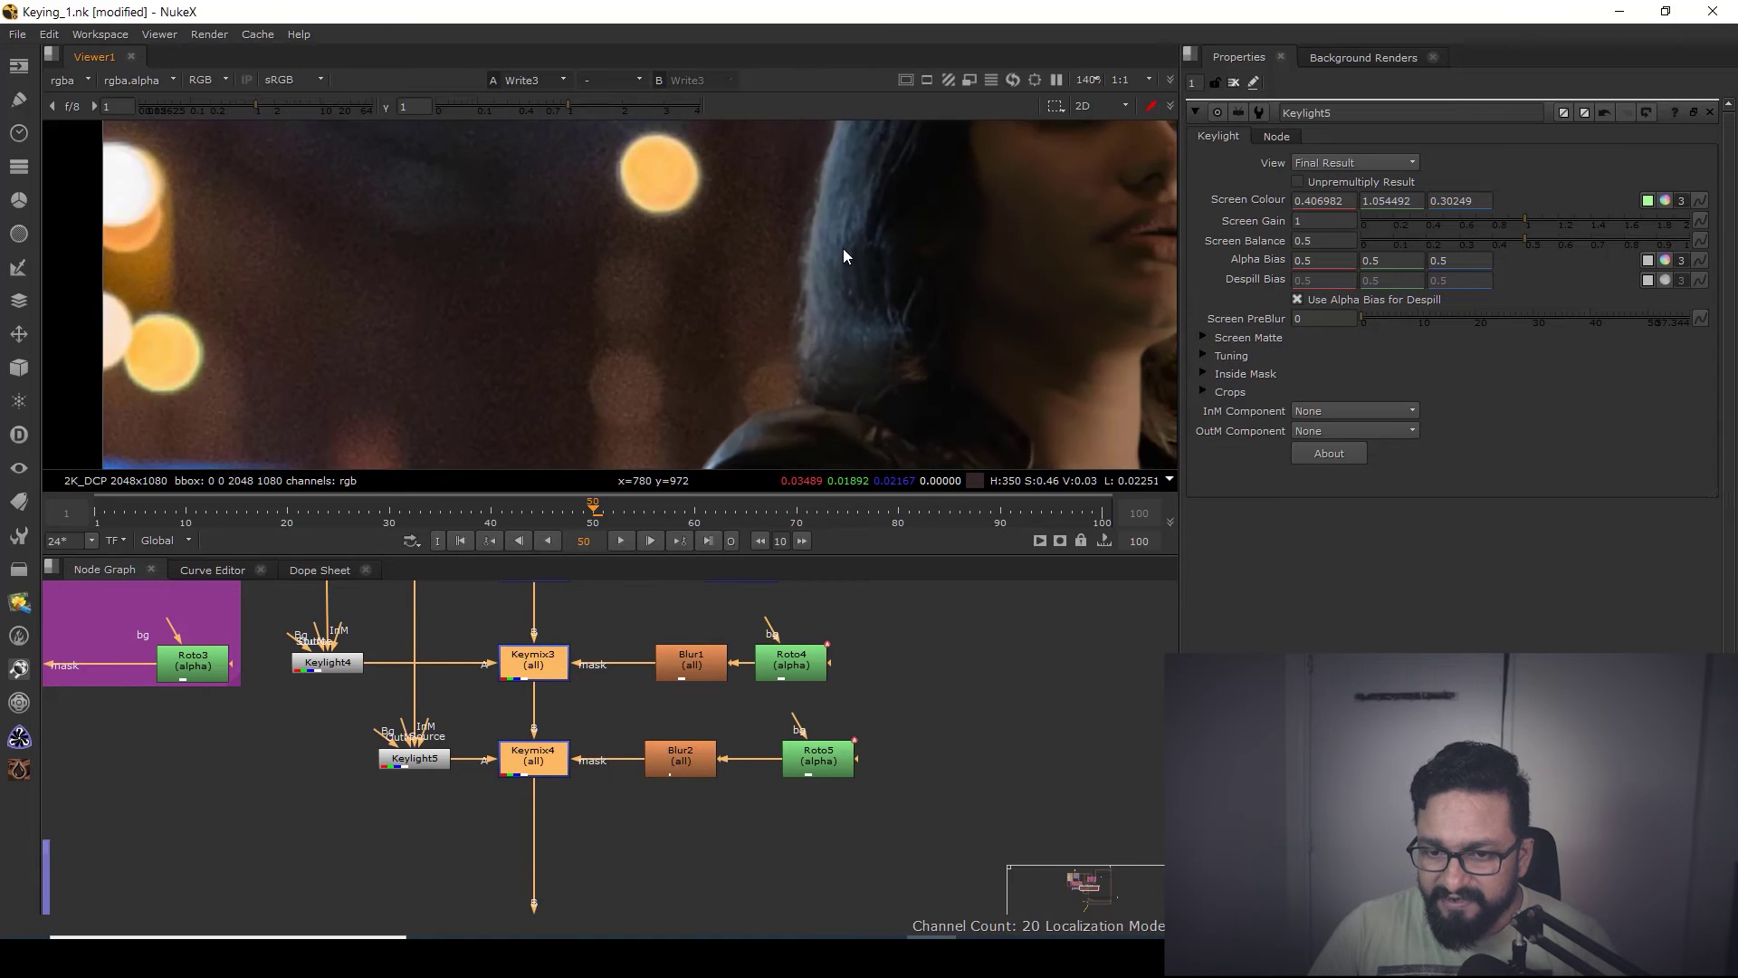
- View Keymix4's output and examine its alpha and colour along the back edge of the hair
scroll(817, 339, "up", 1)
left_click_drag(585, 272, 803, 456)
left_click(533, 766)
key("1")
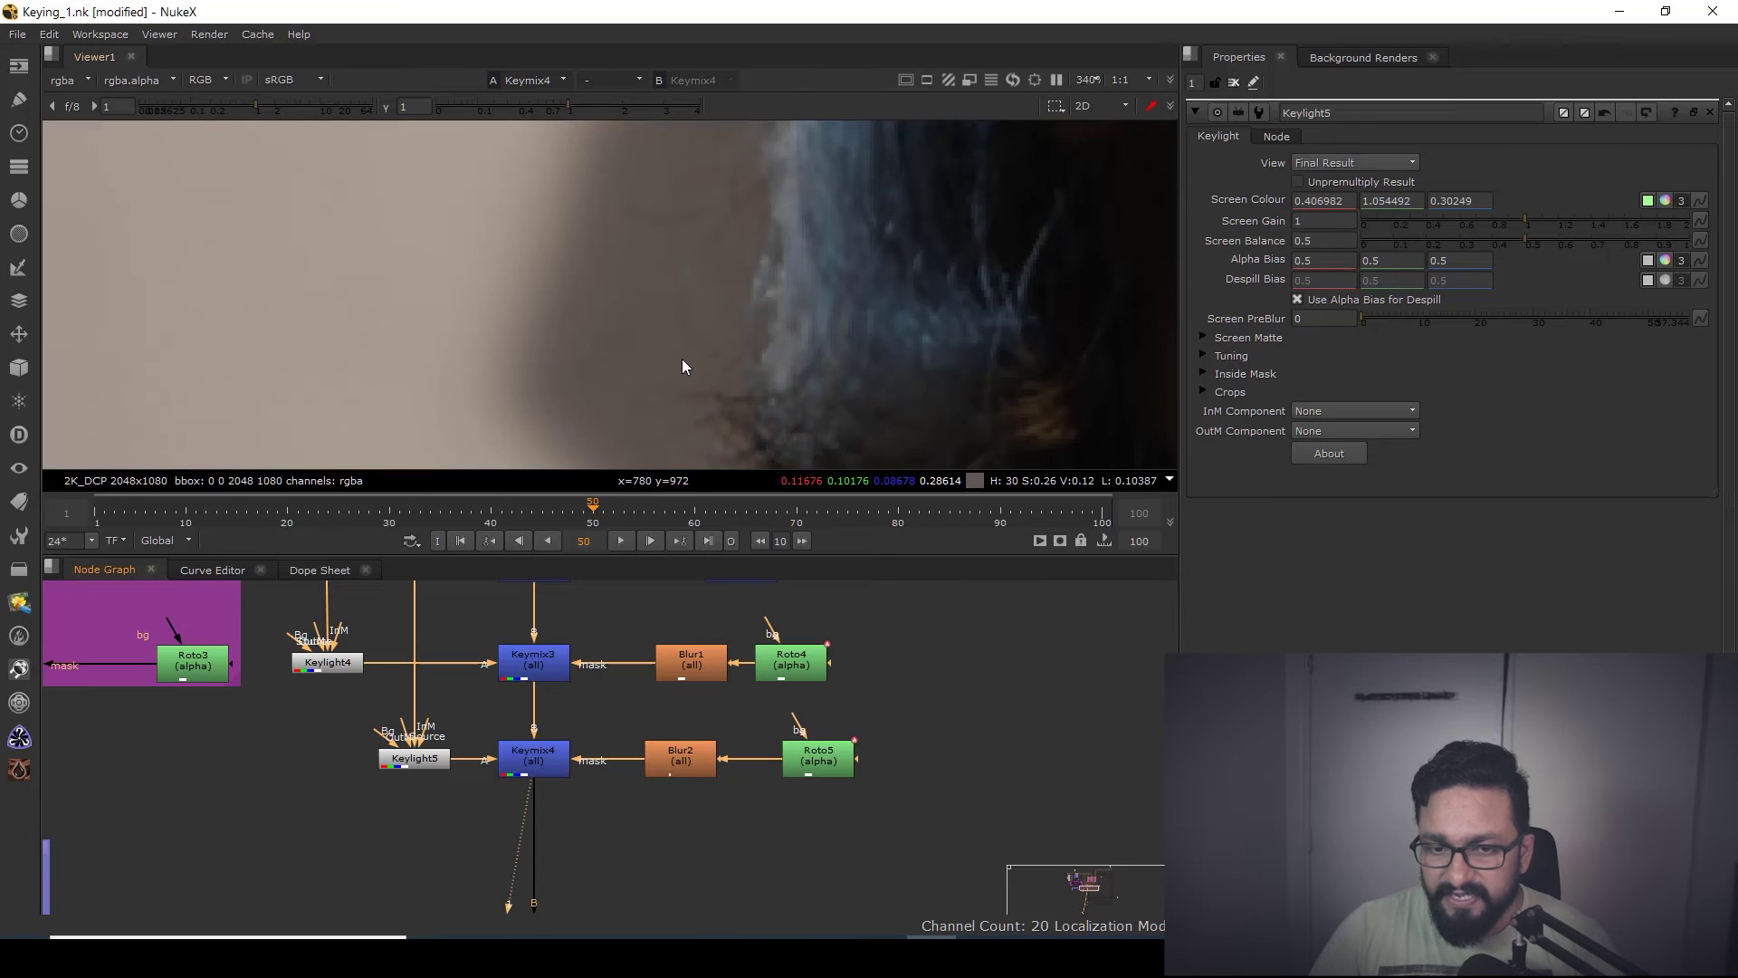
key("a")
scroll(724, 324, "down", 3)
scroll(732, 219, "up", 2)
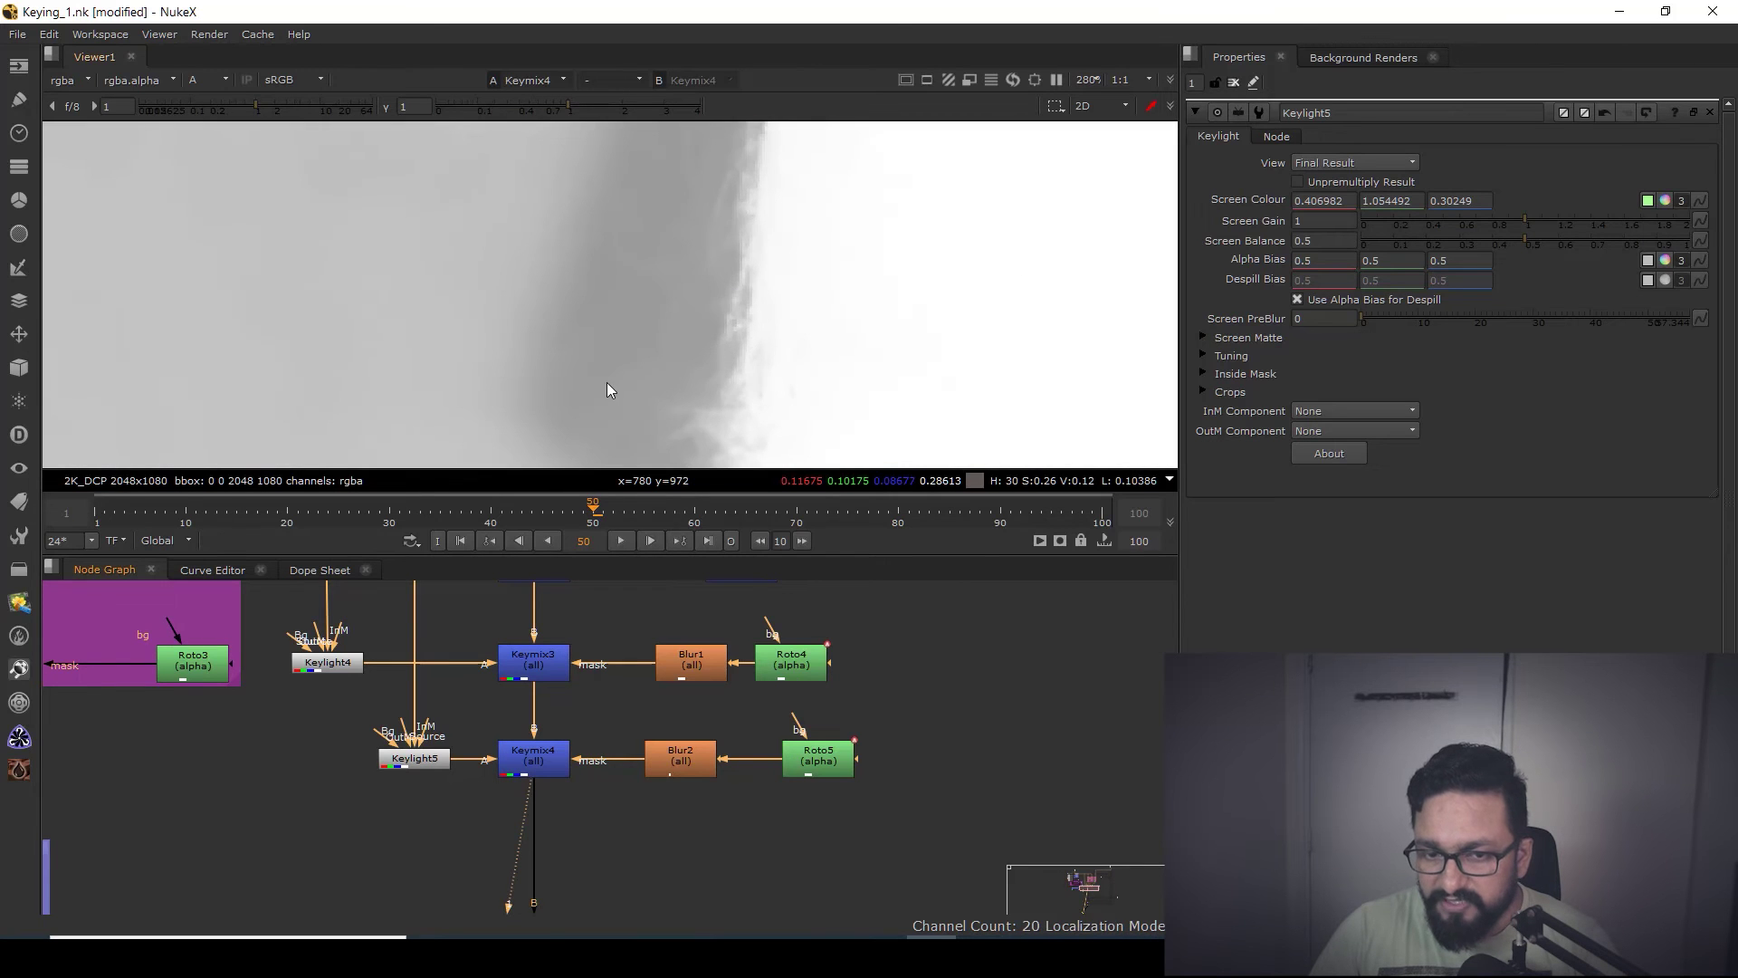
key("a")
scroll(655, 311, "down", 3)
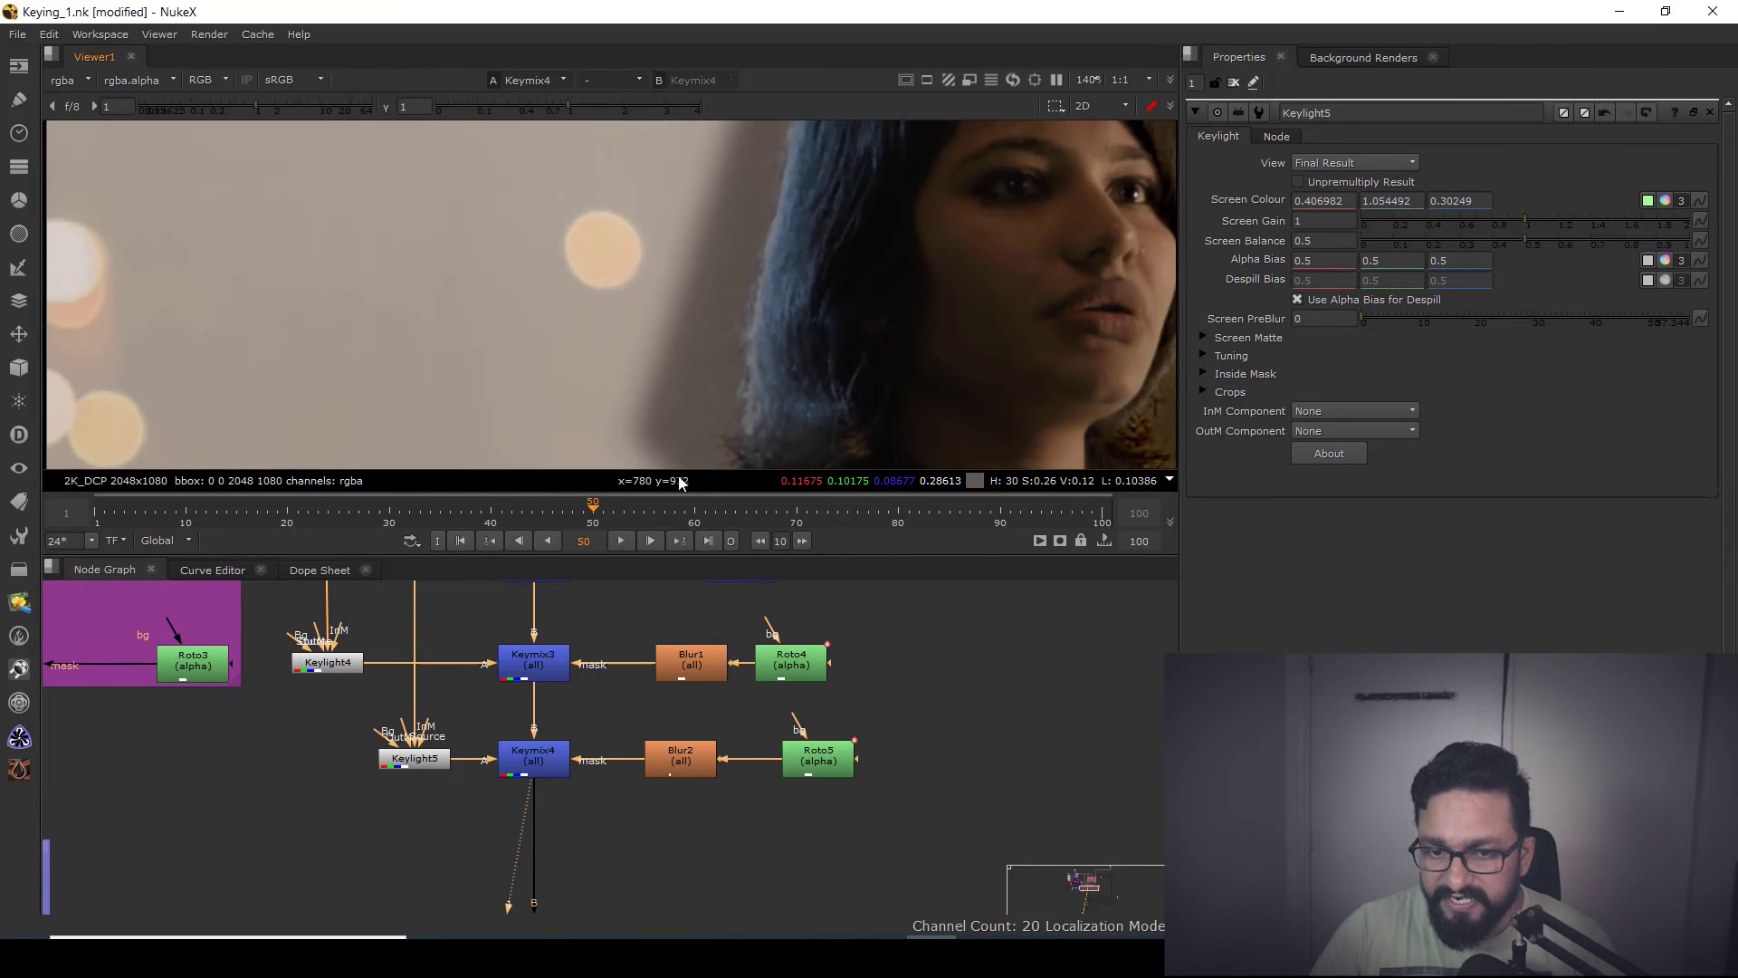
- Set Keylight5's red screen colour component to 0.206982 while viewing the composite at Write3
left_click(422, 760)
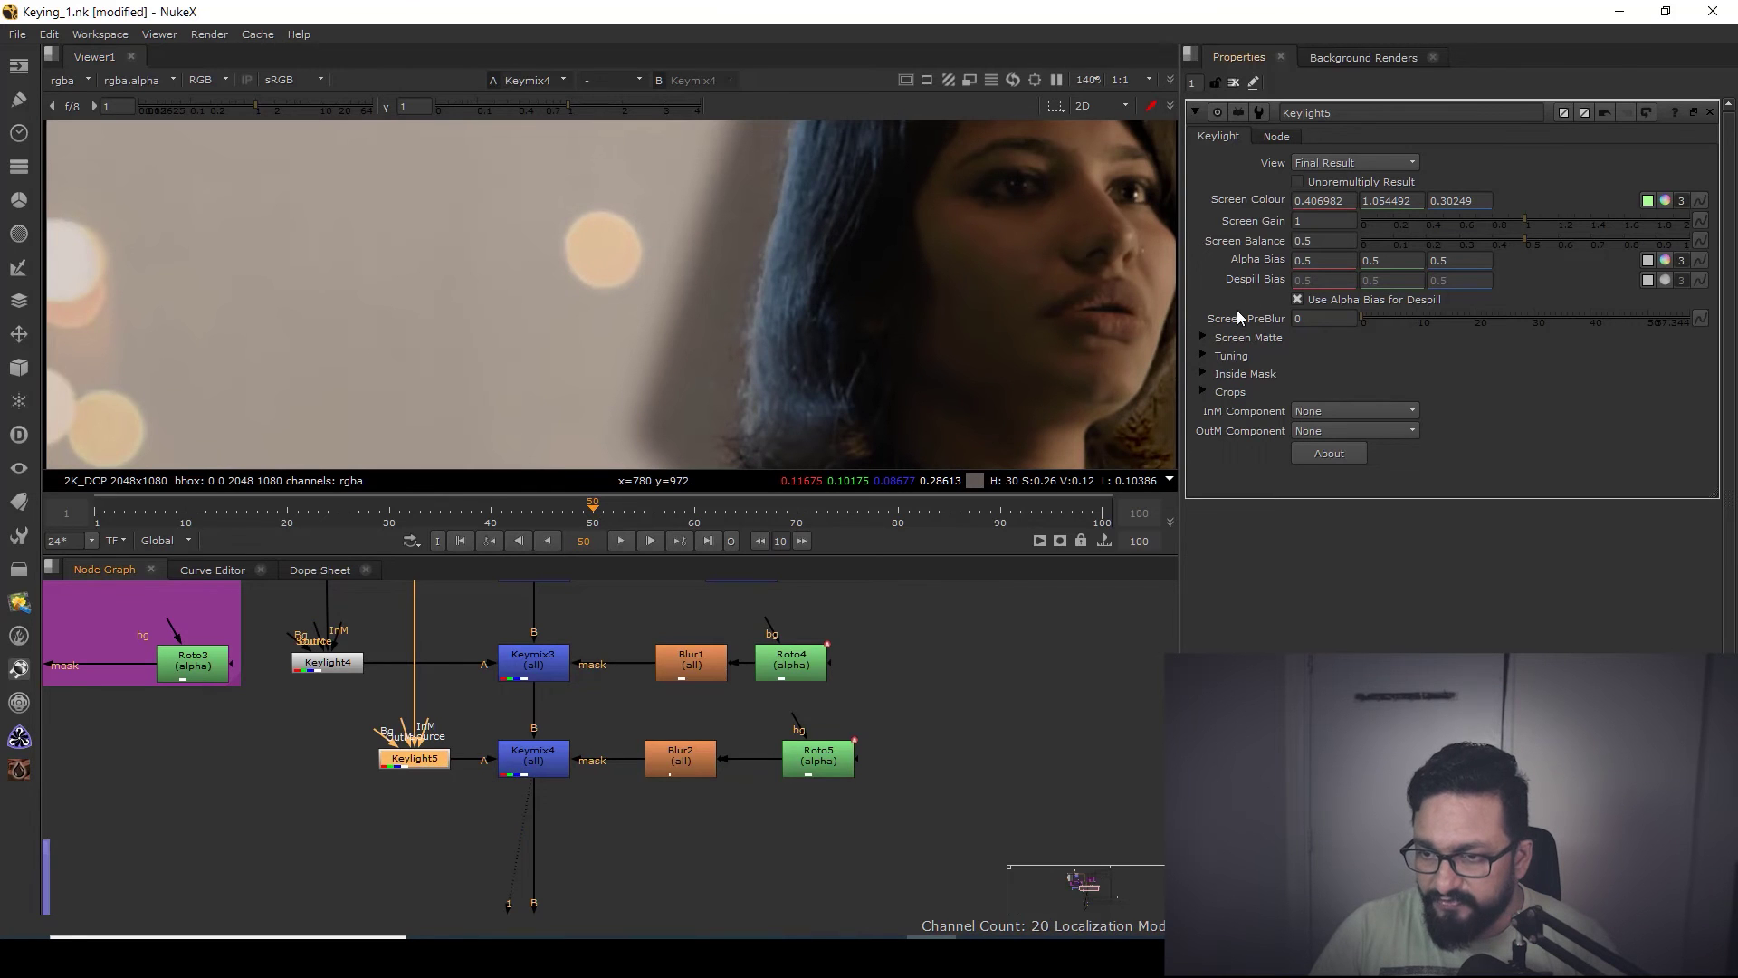
middle_click_drag(788, 331, 736, 253)
key("2")
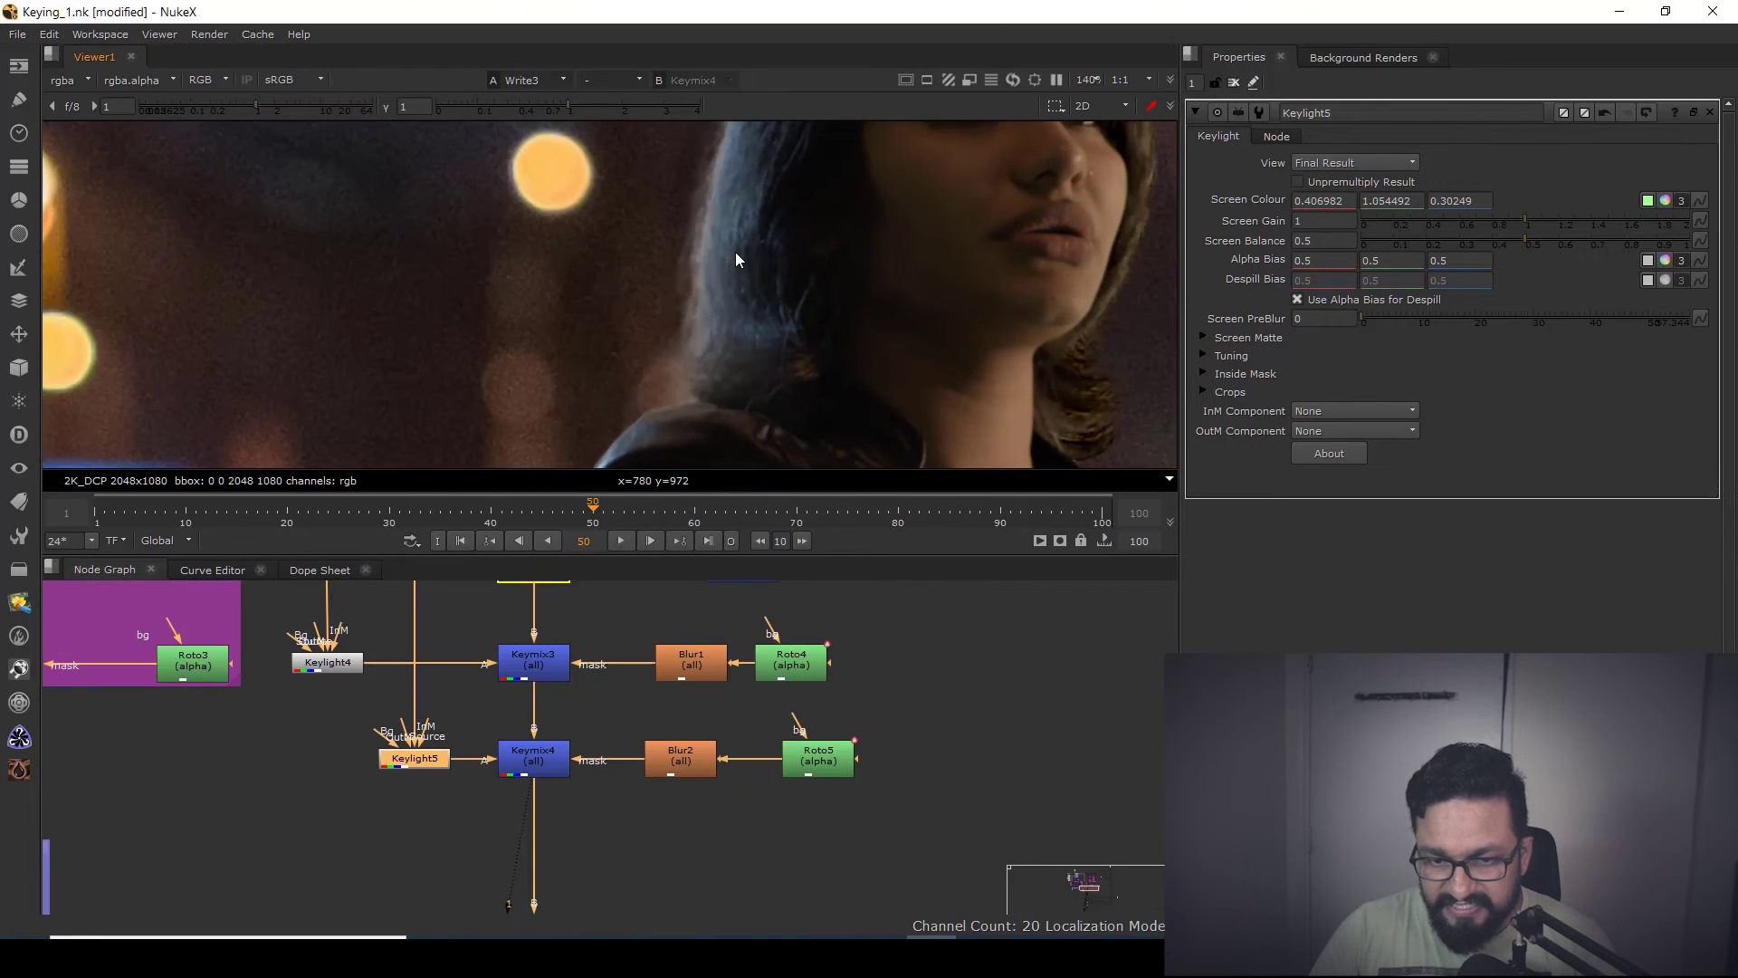
key("Down")
key("Down")
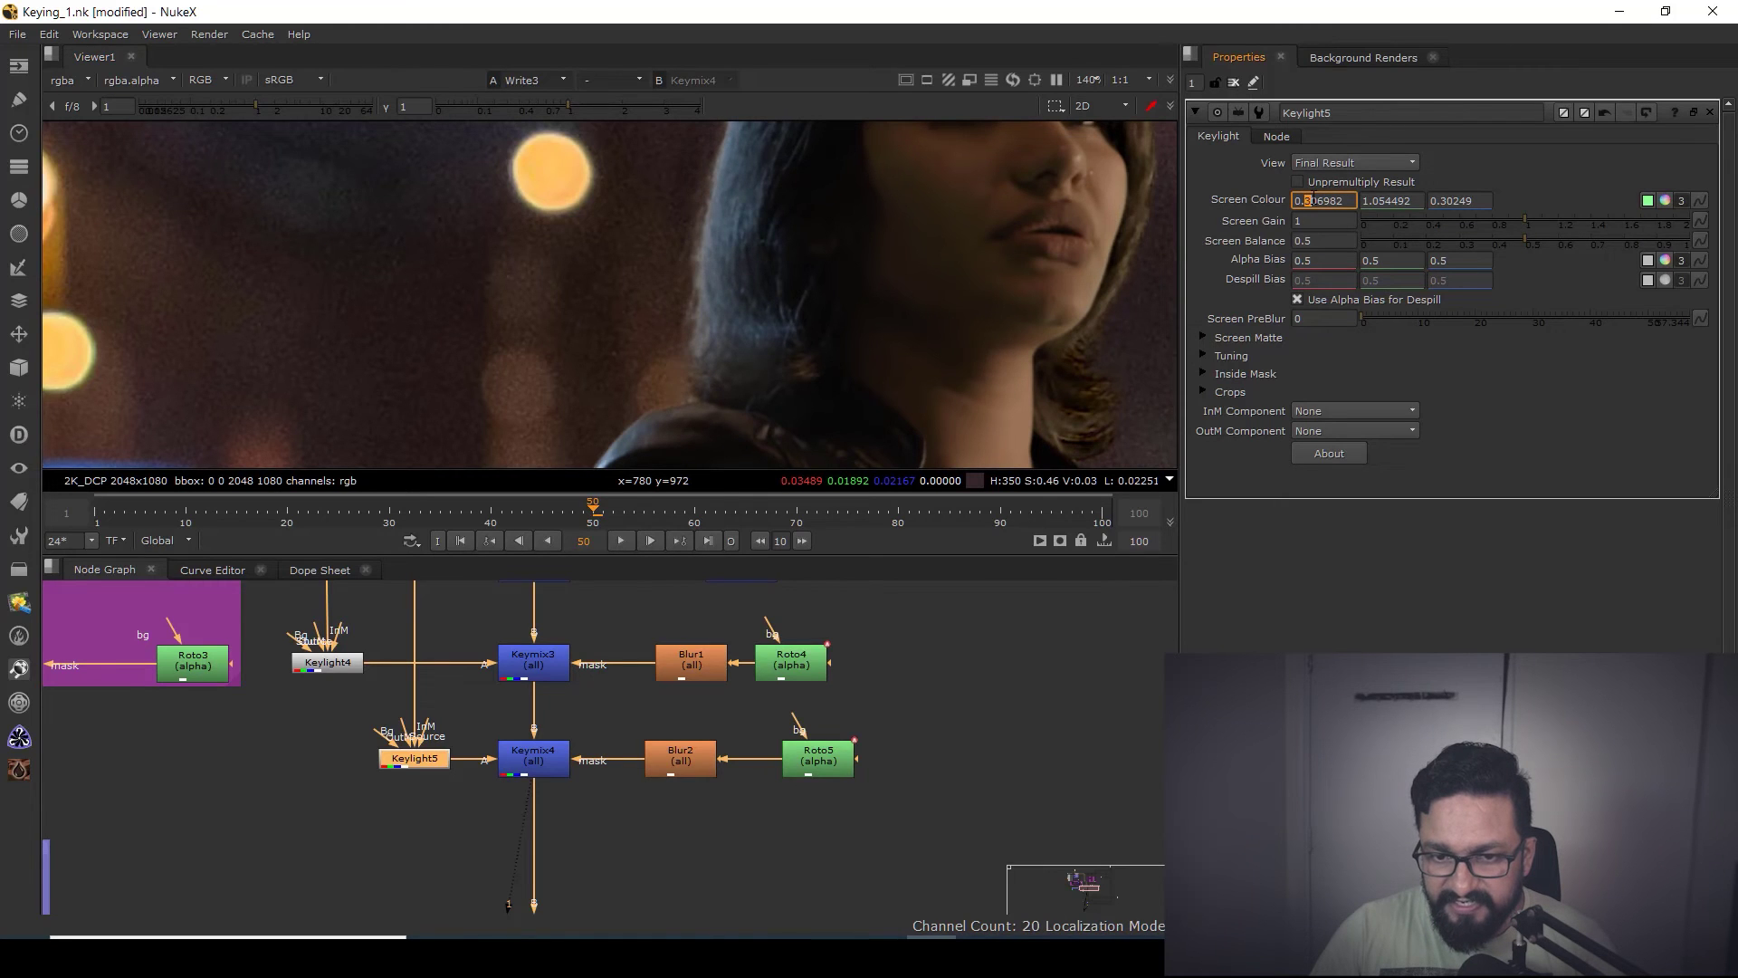
- Examine the whole composite, maximizing the viewer to inspect the woman against the night background
scroll(699, 324, "down", 6)
middle_click_drag(775, 346, 774, 282)
scroll(751, 320, "up", 1)
scroll(787, 272, "down", 2)
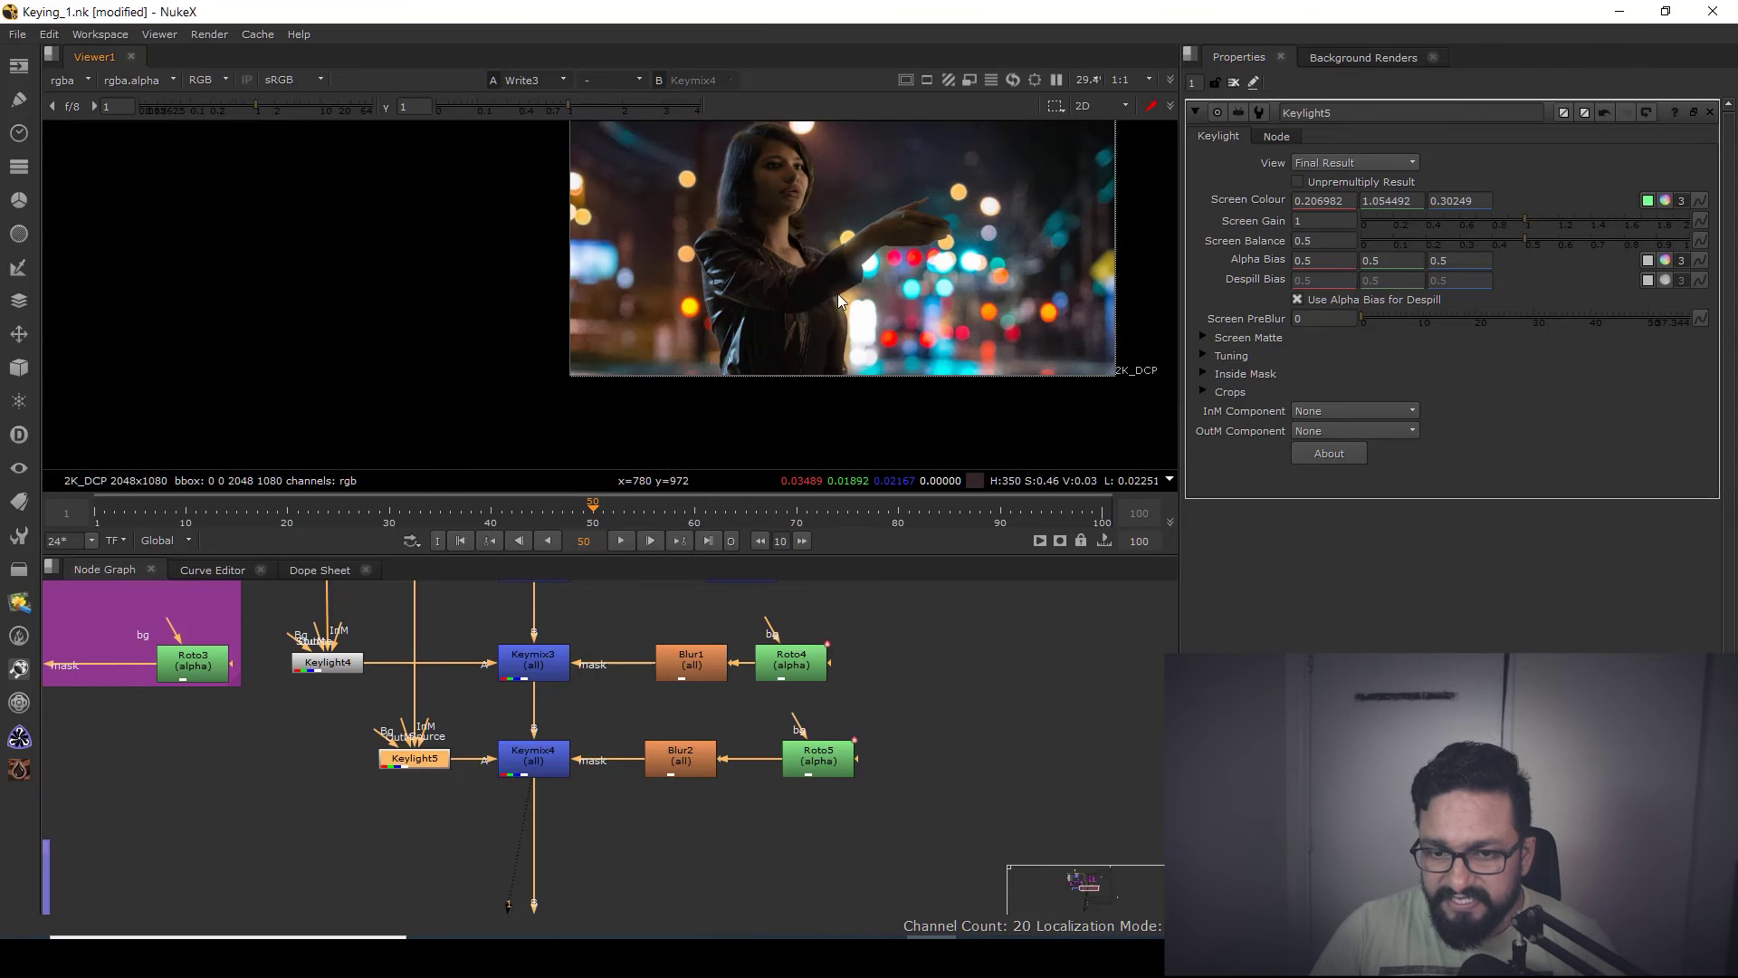
scroll(497, 718, "down", 3)
left_click_drag(487, 675, 556, 765)
scroll(594, 687, "up", 4)
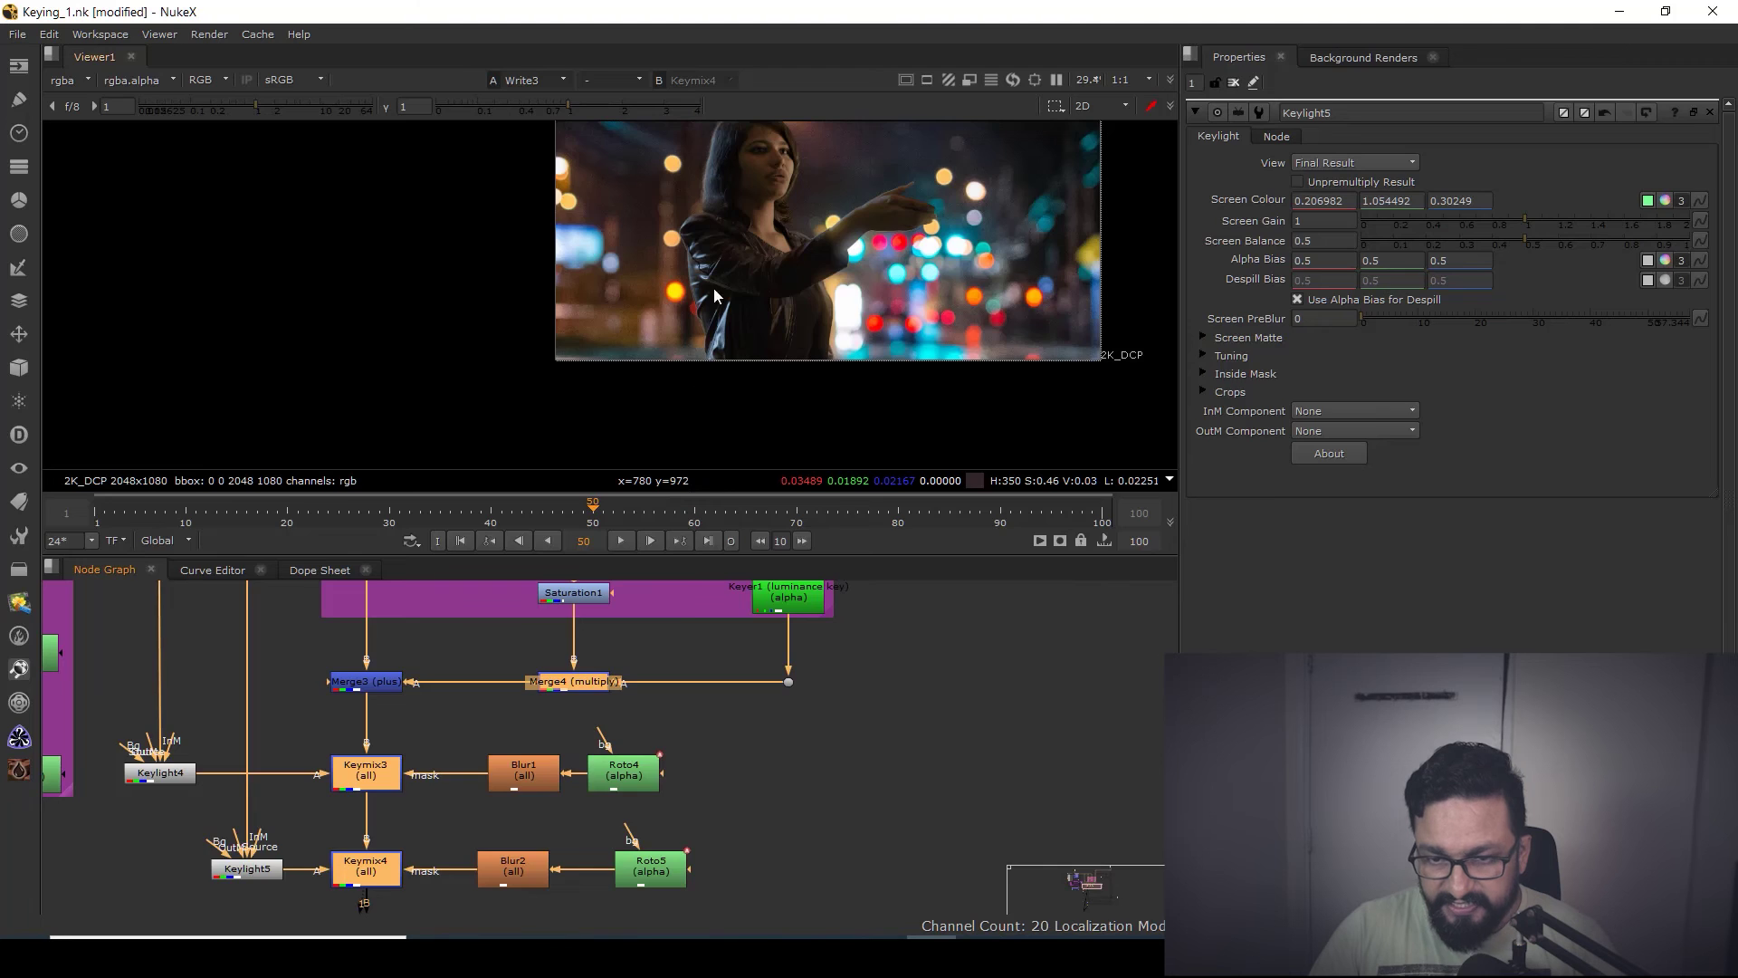
key("space")
scroll(959, 476, "up", 5)
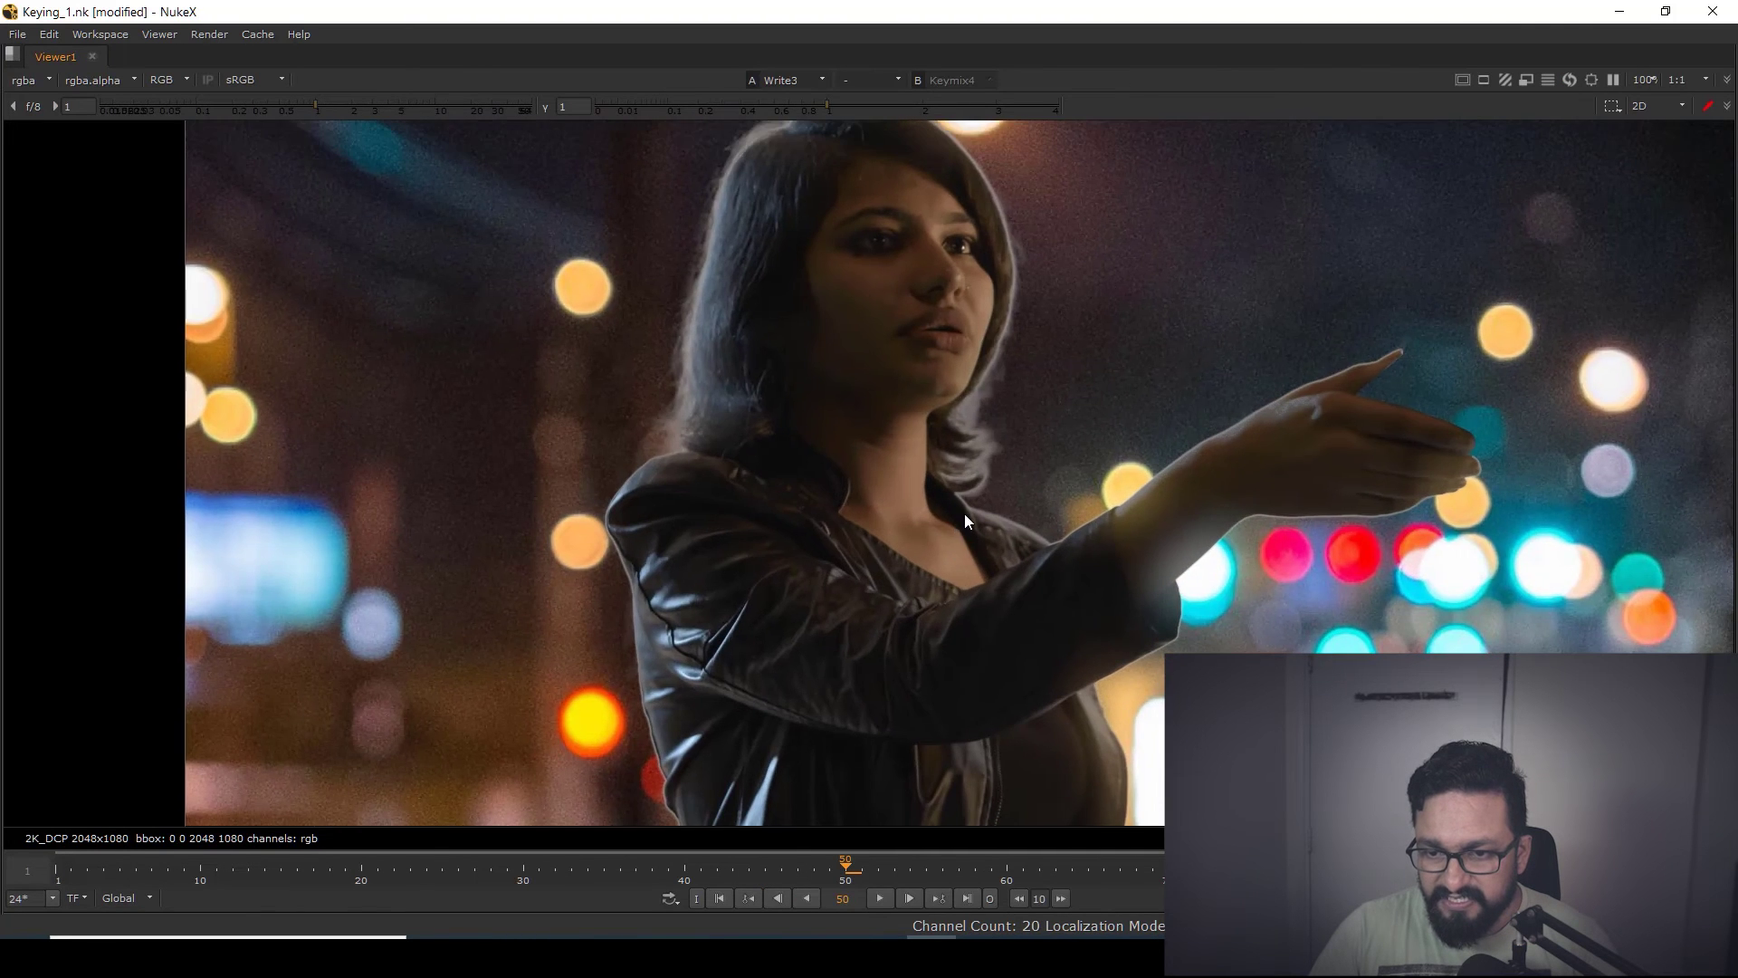
- Toggle the selected Keymix nodes off and on again to compare the whole composite at Write3
scroll(964, 513, "down", 2)
key("d")
key("d")
key("d")
key("d")
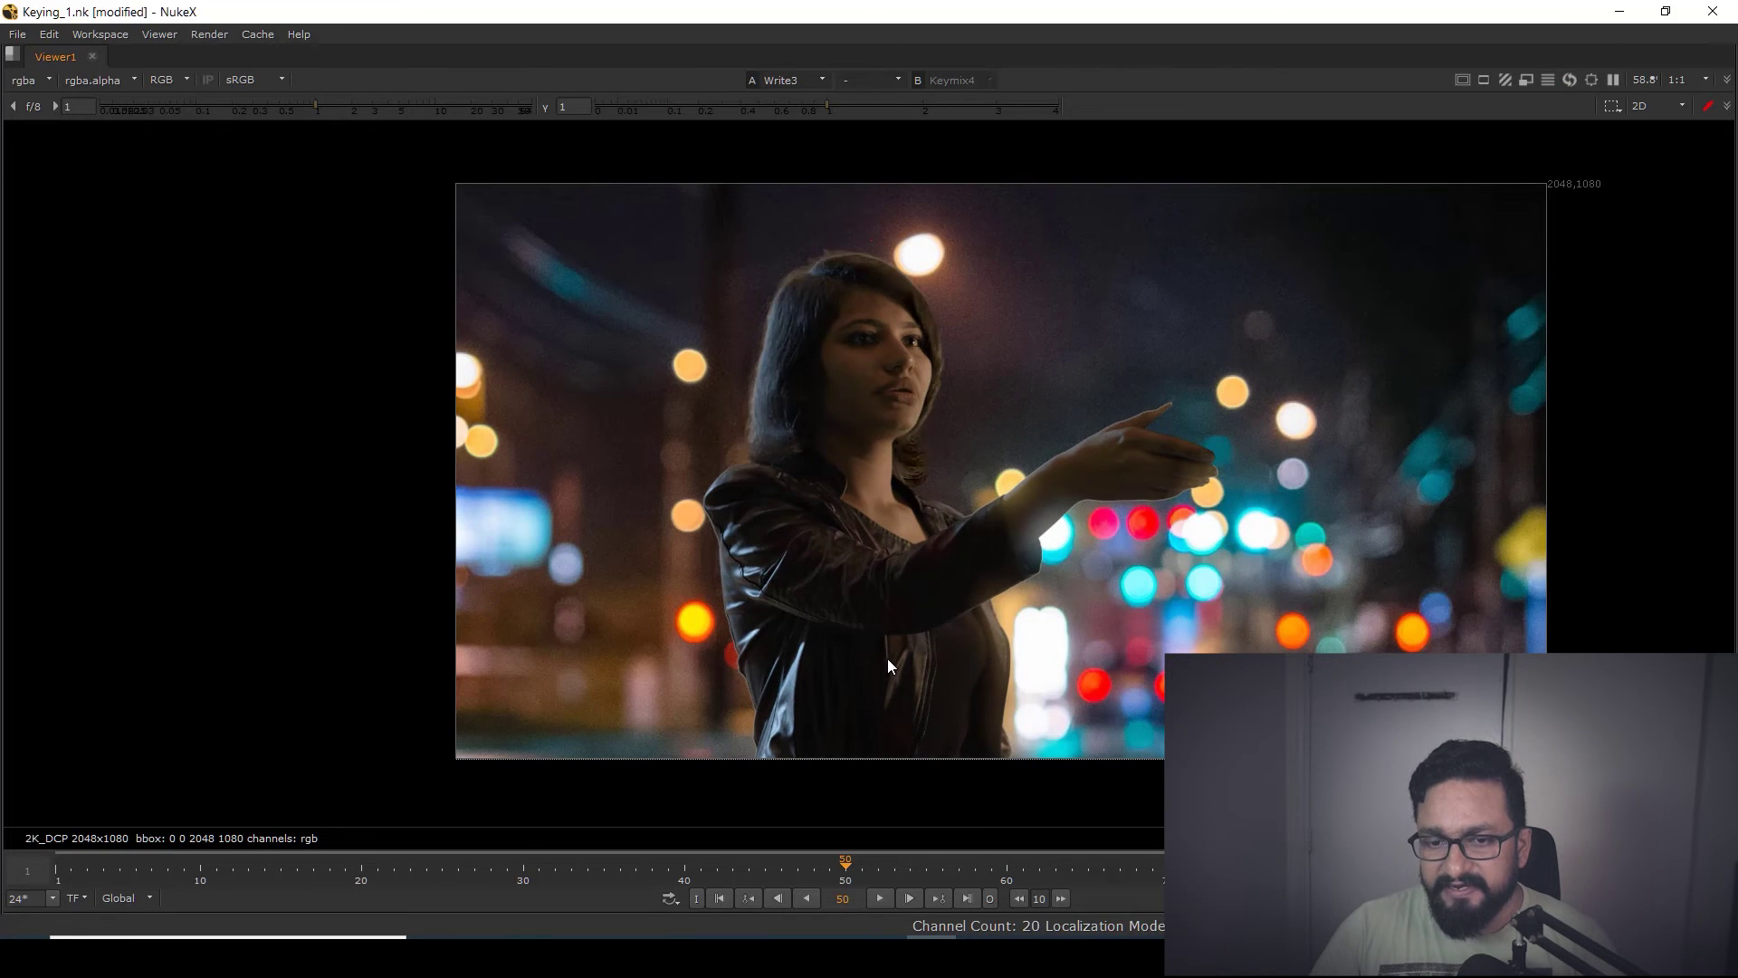
- Examine the front edge of the woman's hair beside her forehead, then restore the full layout and frame the composite
scroll(940, 484, "up", 4)
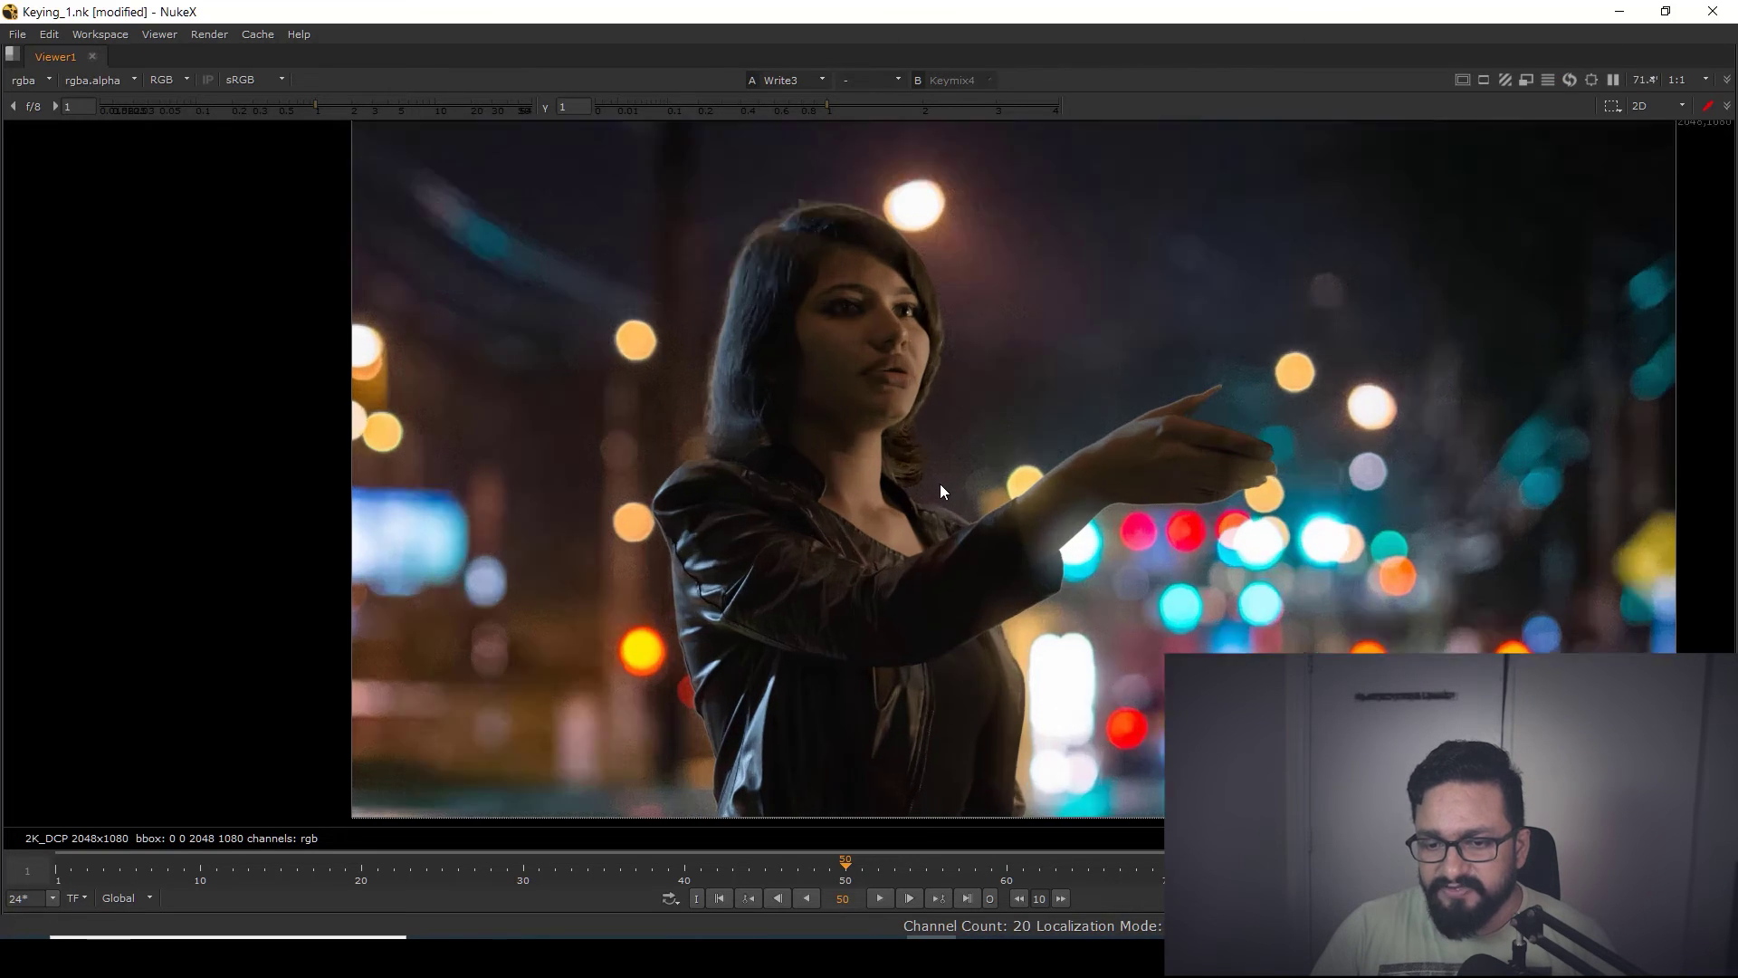
scroll(938, 469, "up", 3)
middle_click_drag(963, 217, 1019, 540)
scroll(1017, 521, "down", 3)
scroll(954, 432, "up", 6)
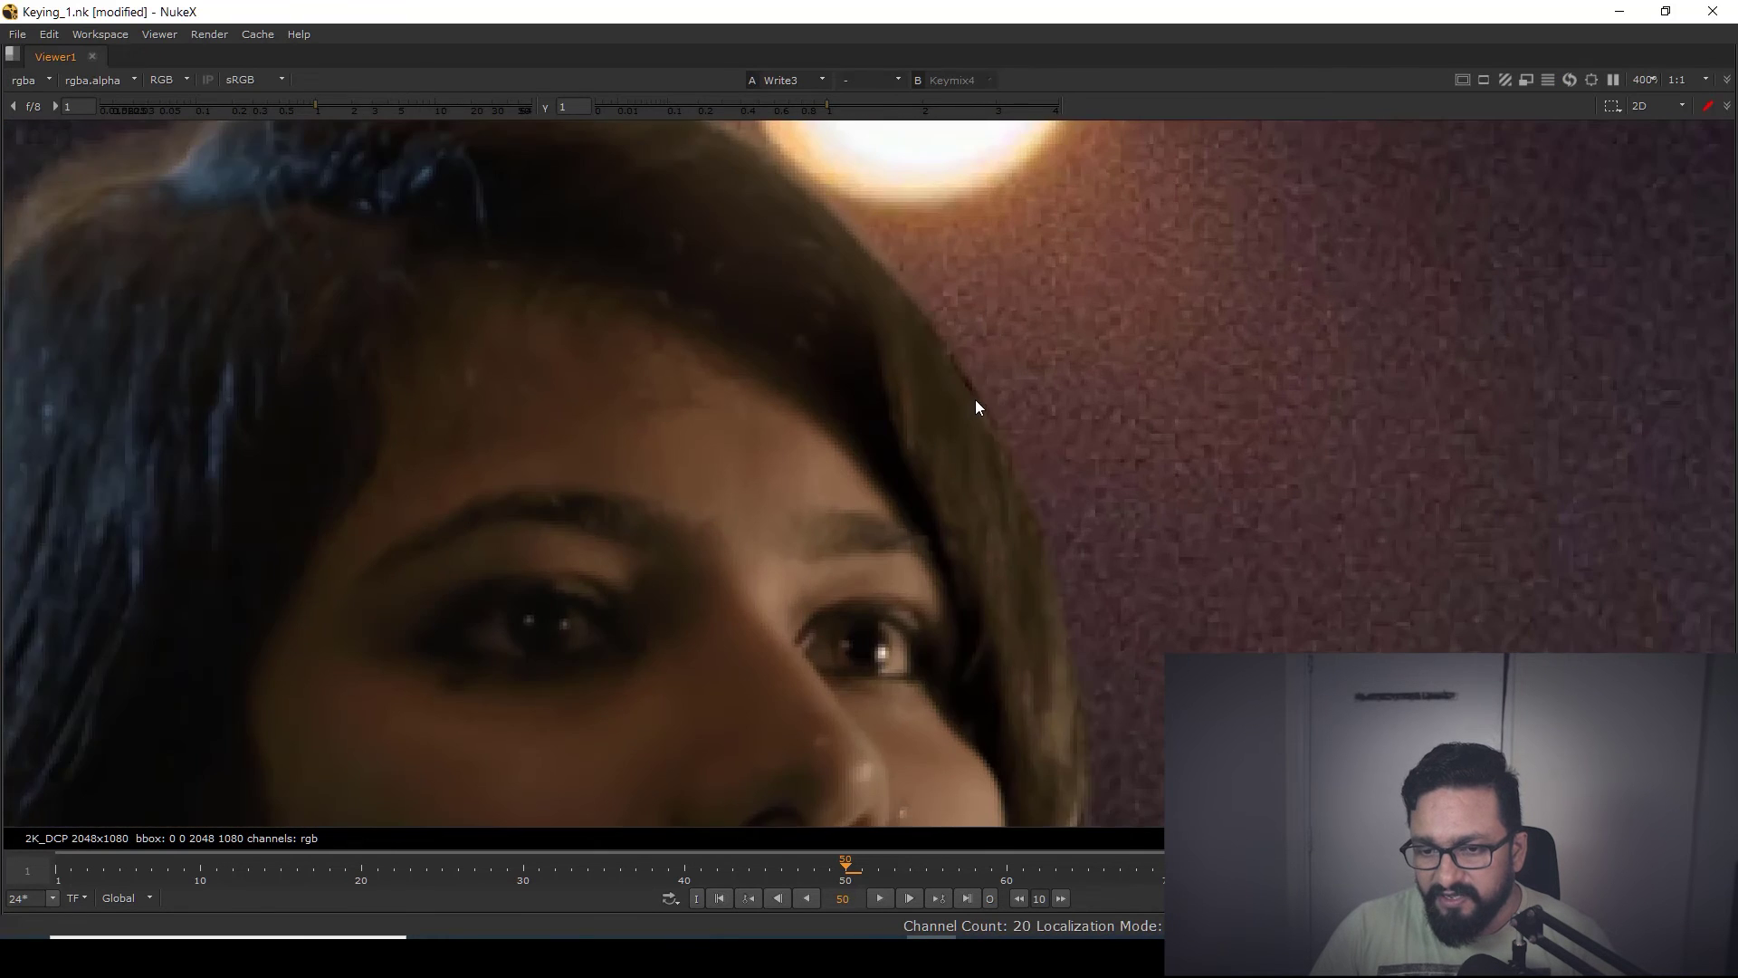
scroll(979, 393, "up", 5)
scroll(979, 393, "down", 5)
scroll(980, 390, "up", 6)
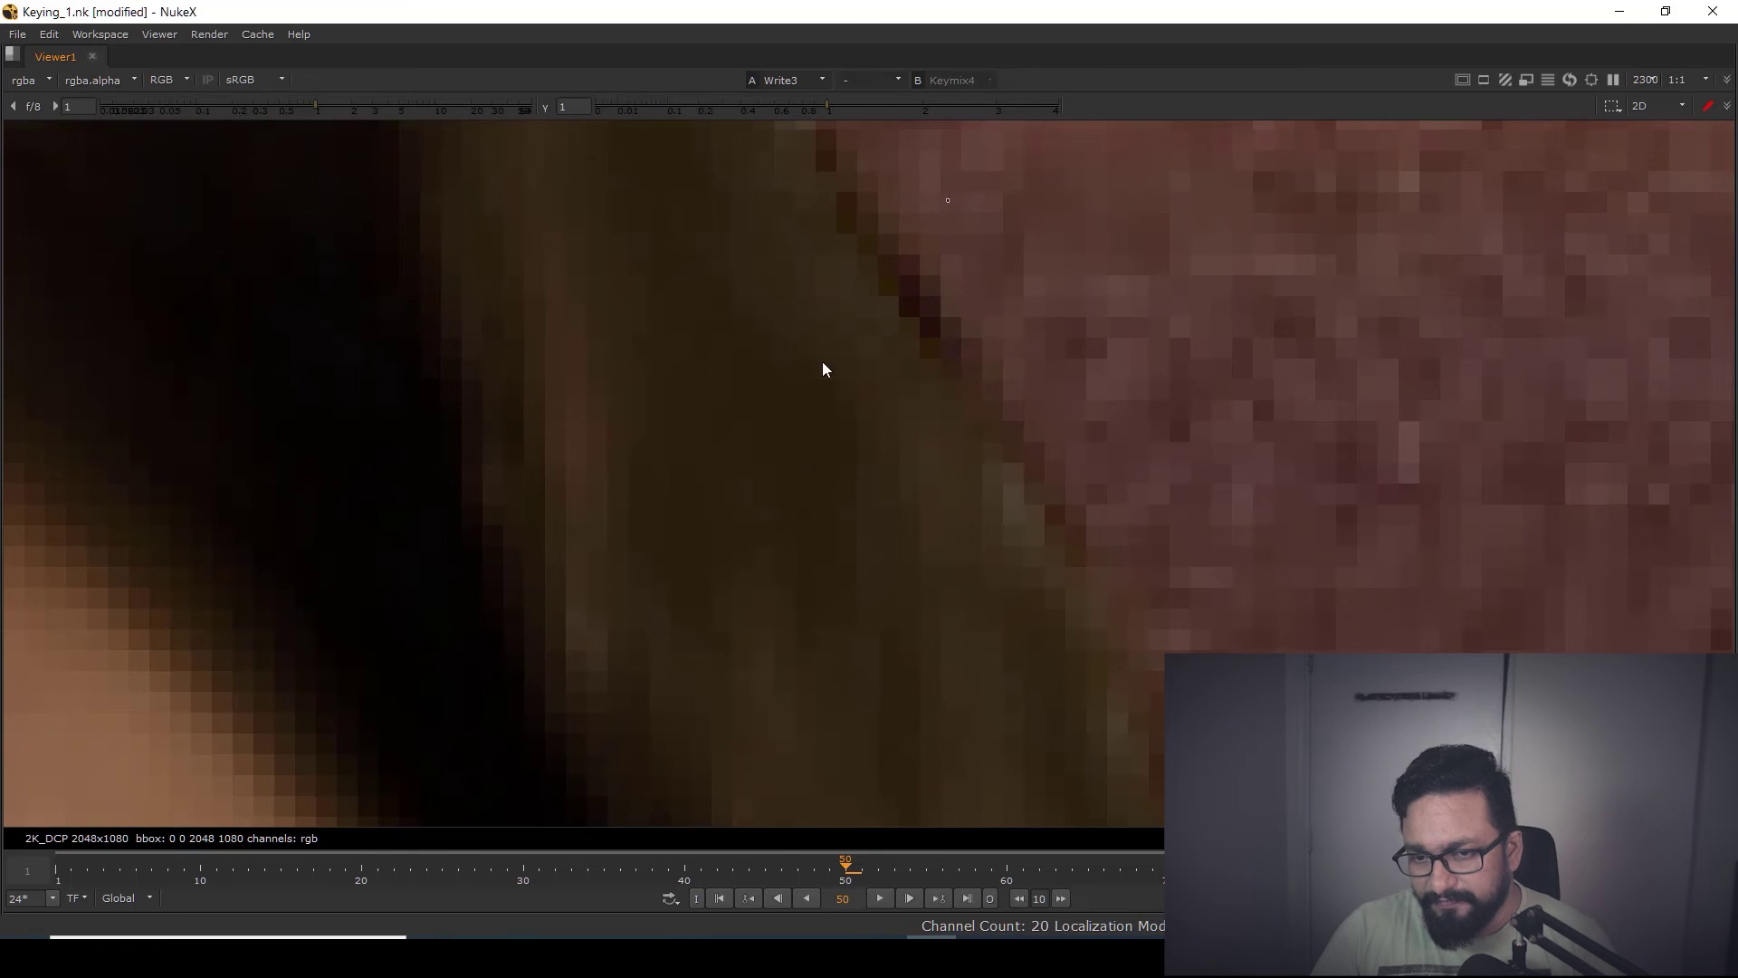
key("space")
middle_click_drag(838, 324, 800, 355)
key("f")
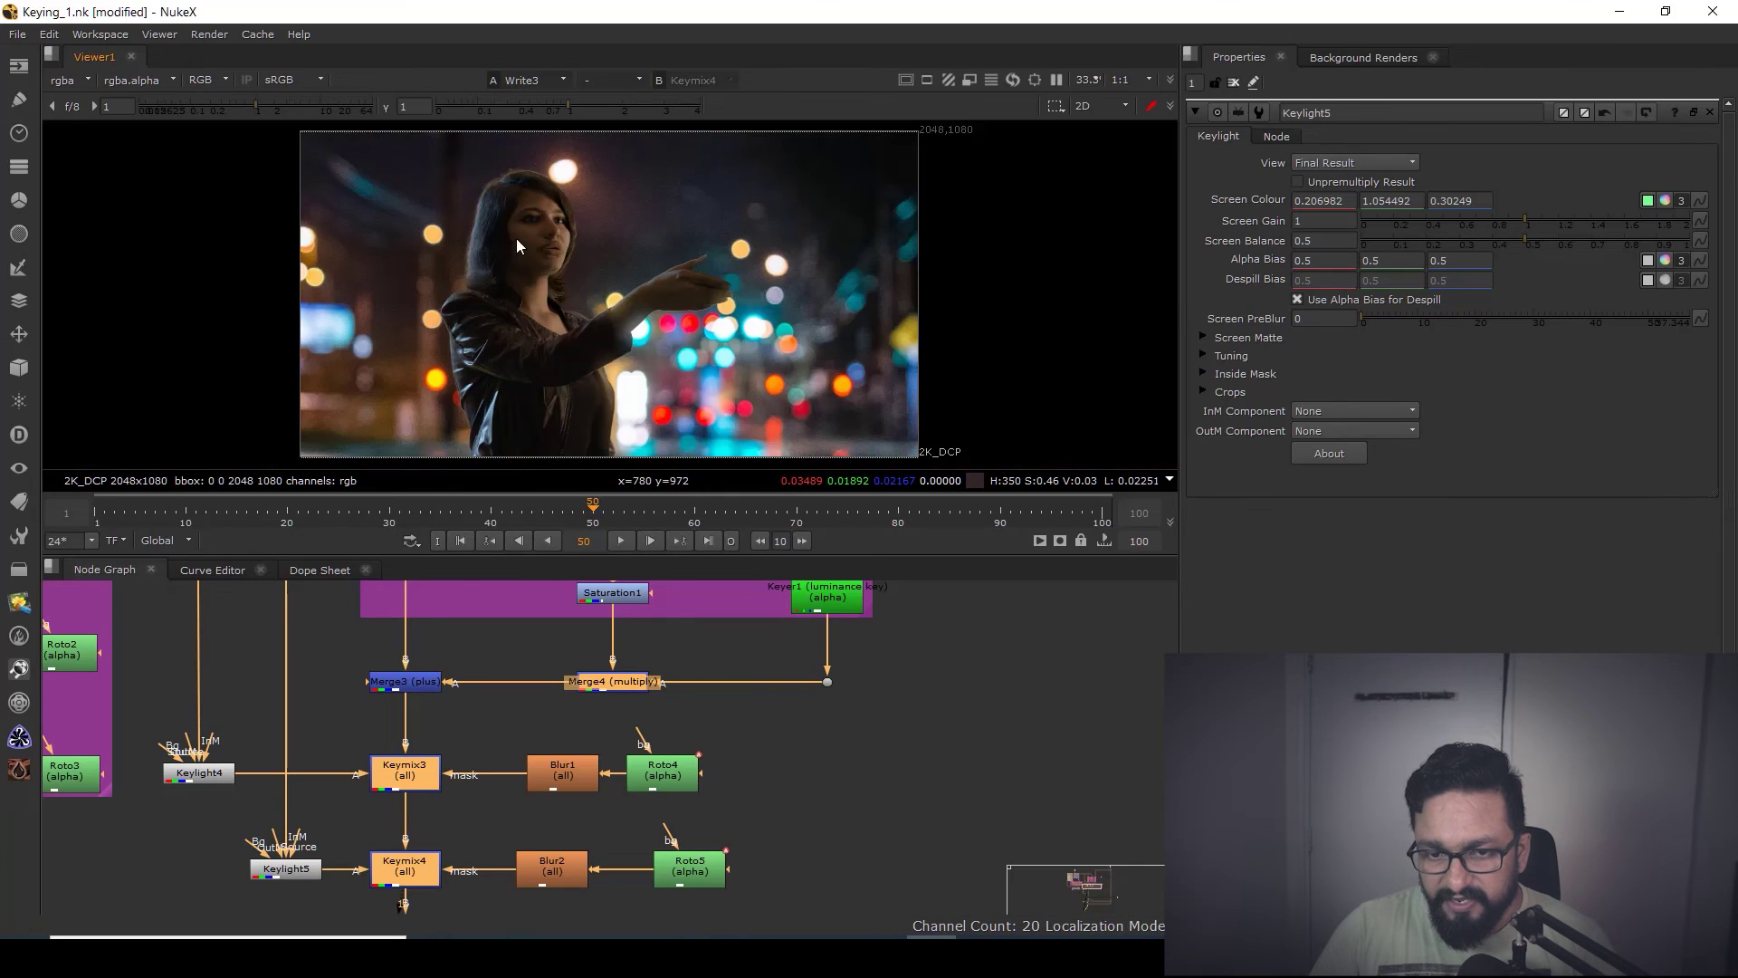
- Set Keylight4's screen gain to 0.96 and its green screen colour component to 0.719746
scroll(516, 237, "up", 6)
scroll(406, 833, "up", 3)
left_click(473, 841)
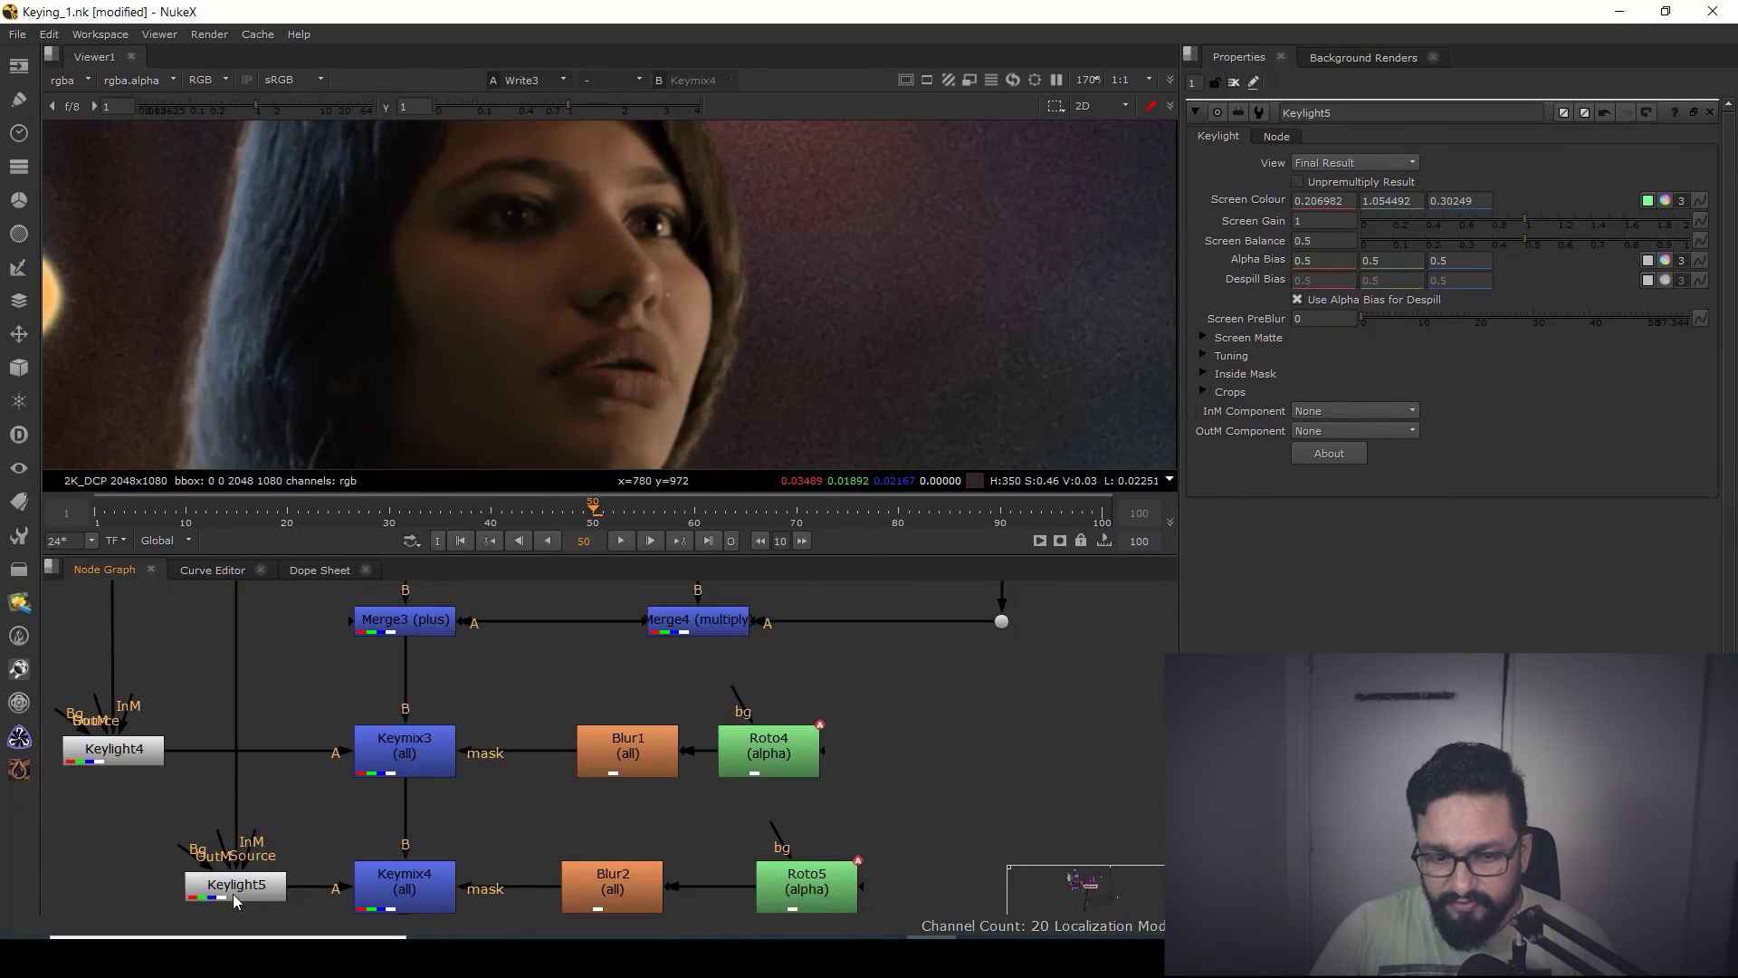
left_click(125, 757)
scroll(840, 369, "up", 5)
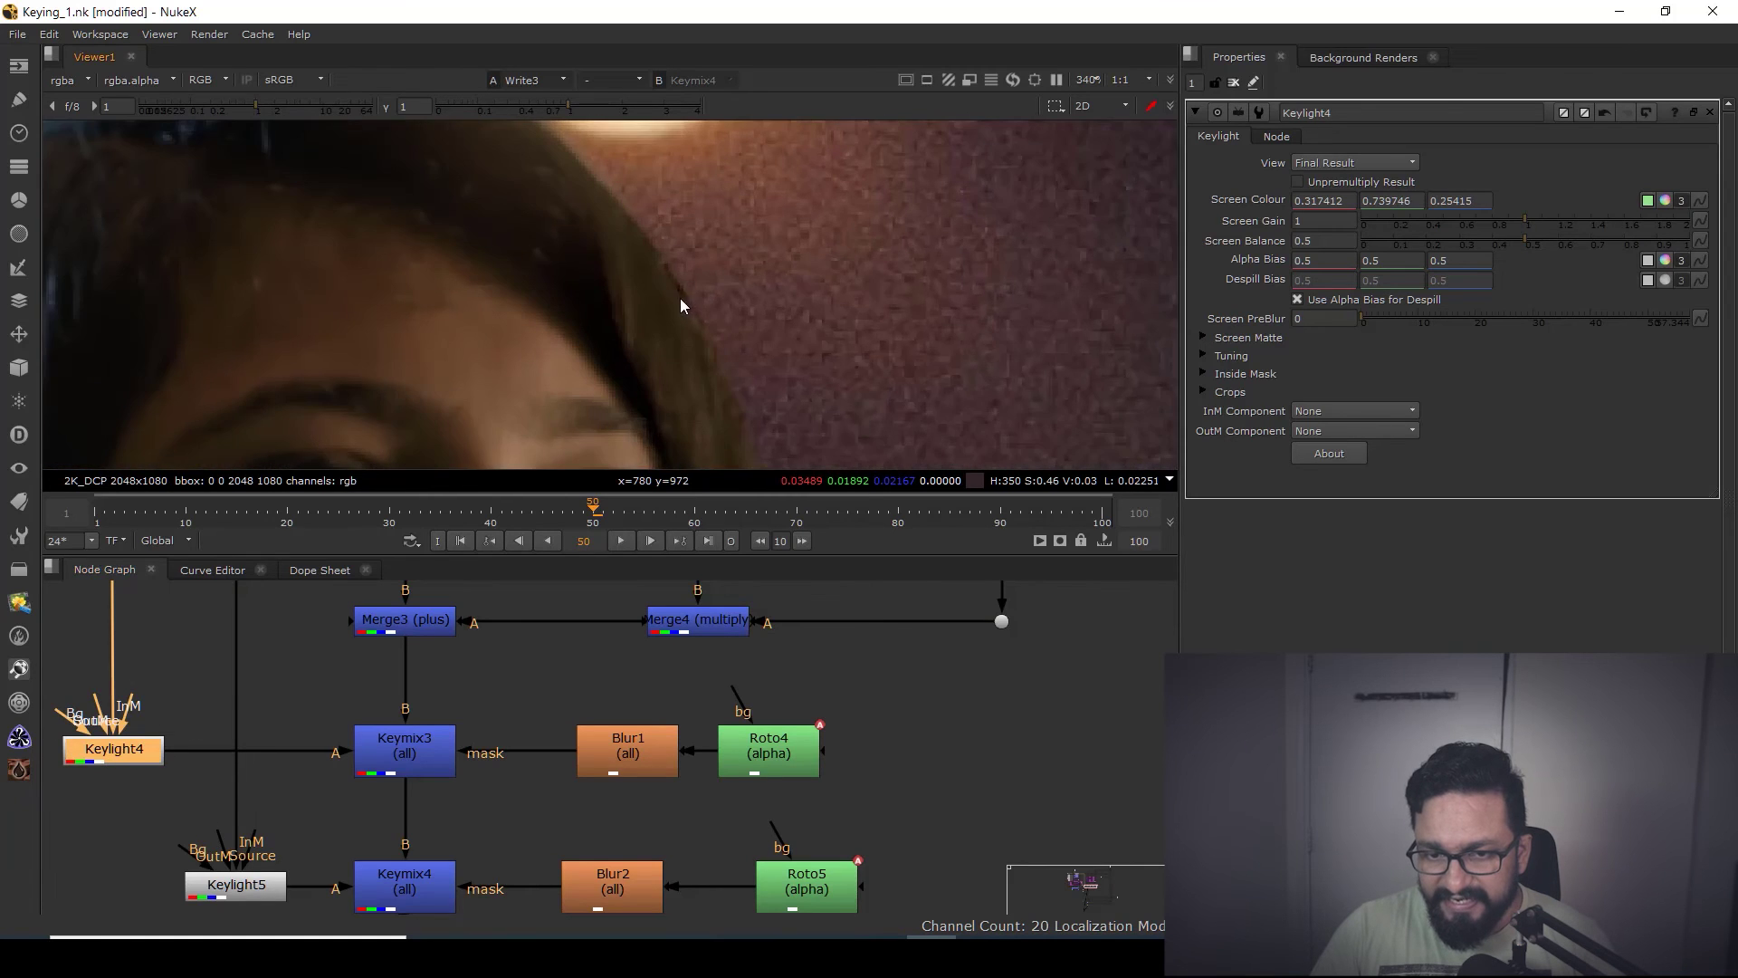
left_click_drag(1528, 226, 1517, 226)
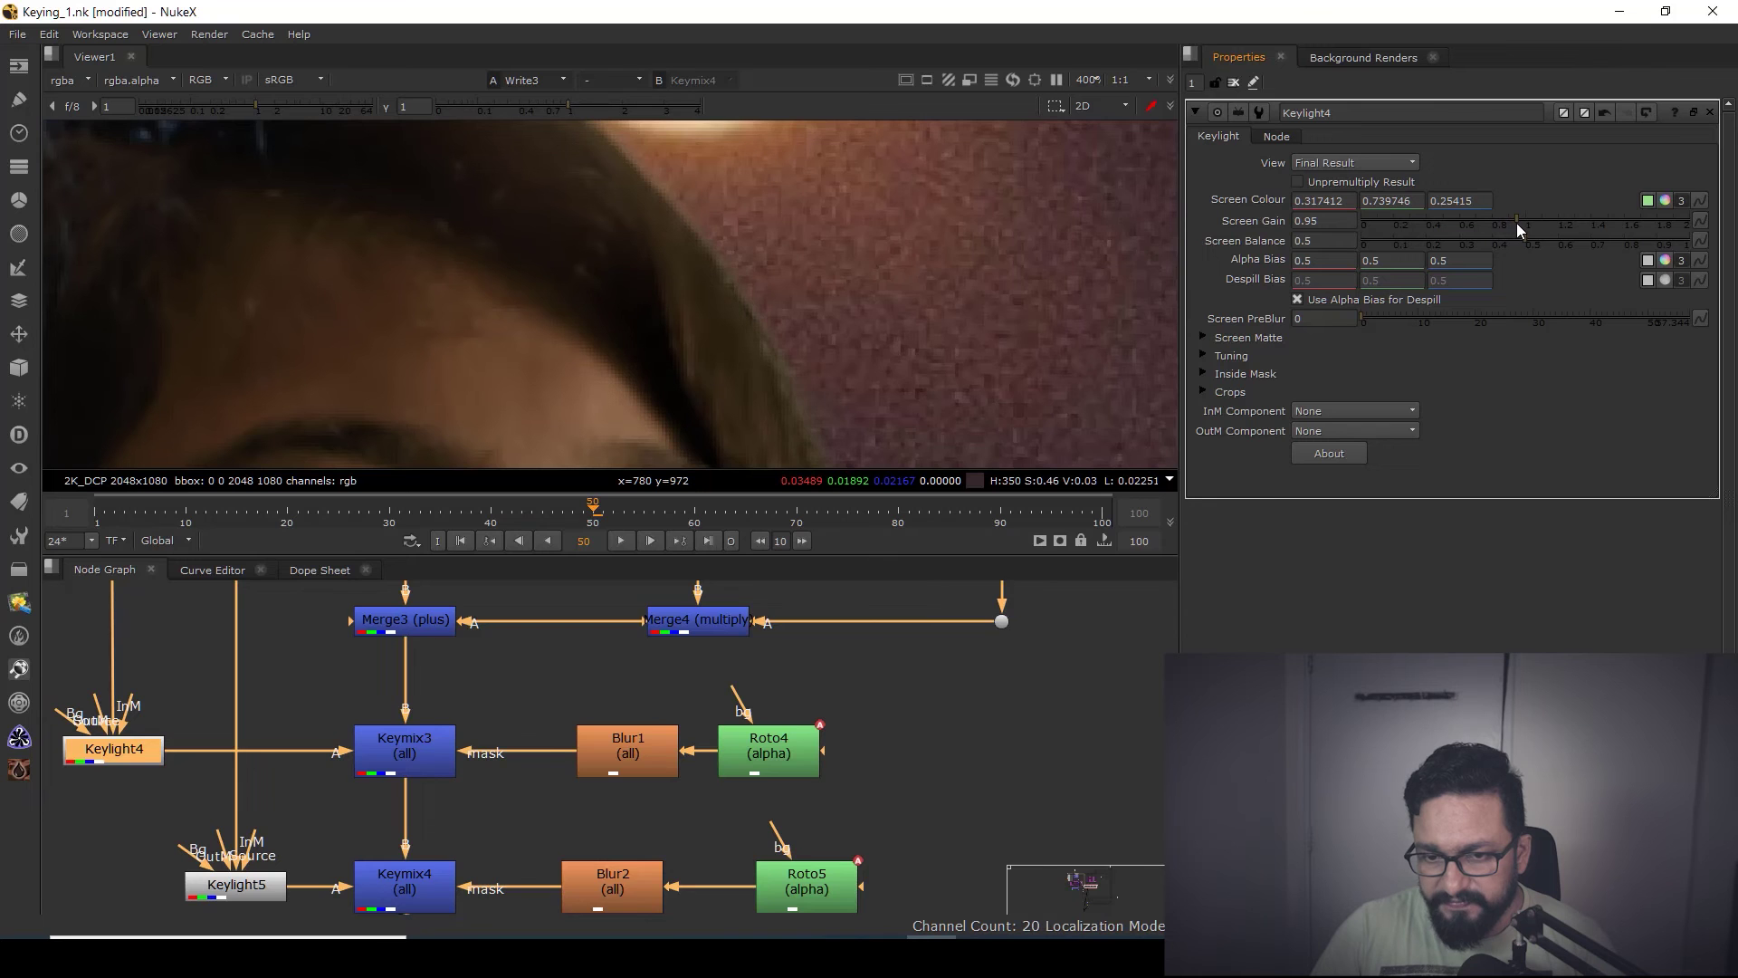
scroll(738, 350, "down", 4)
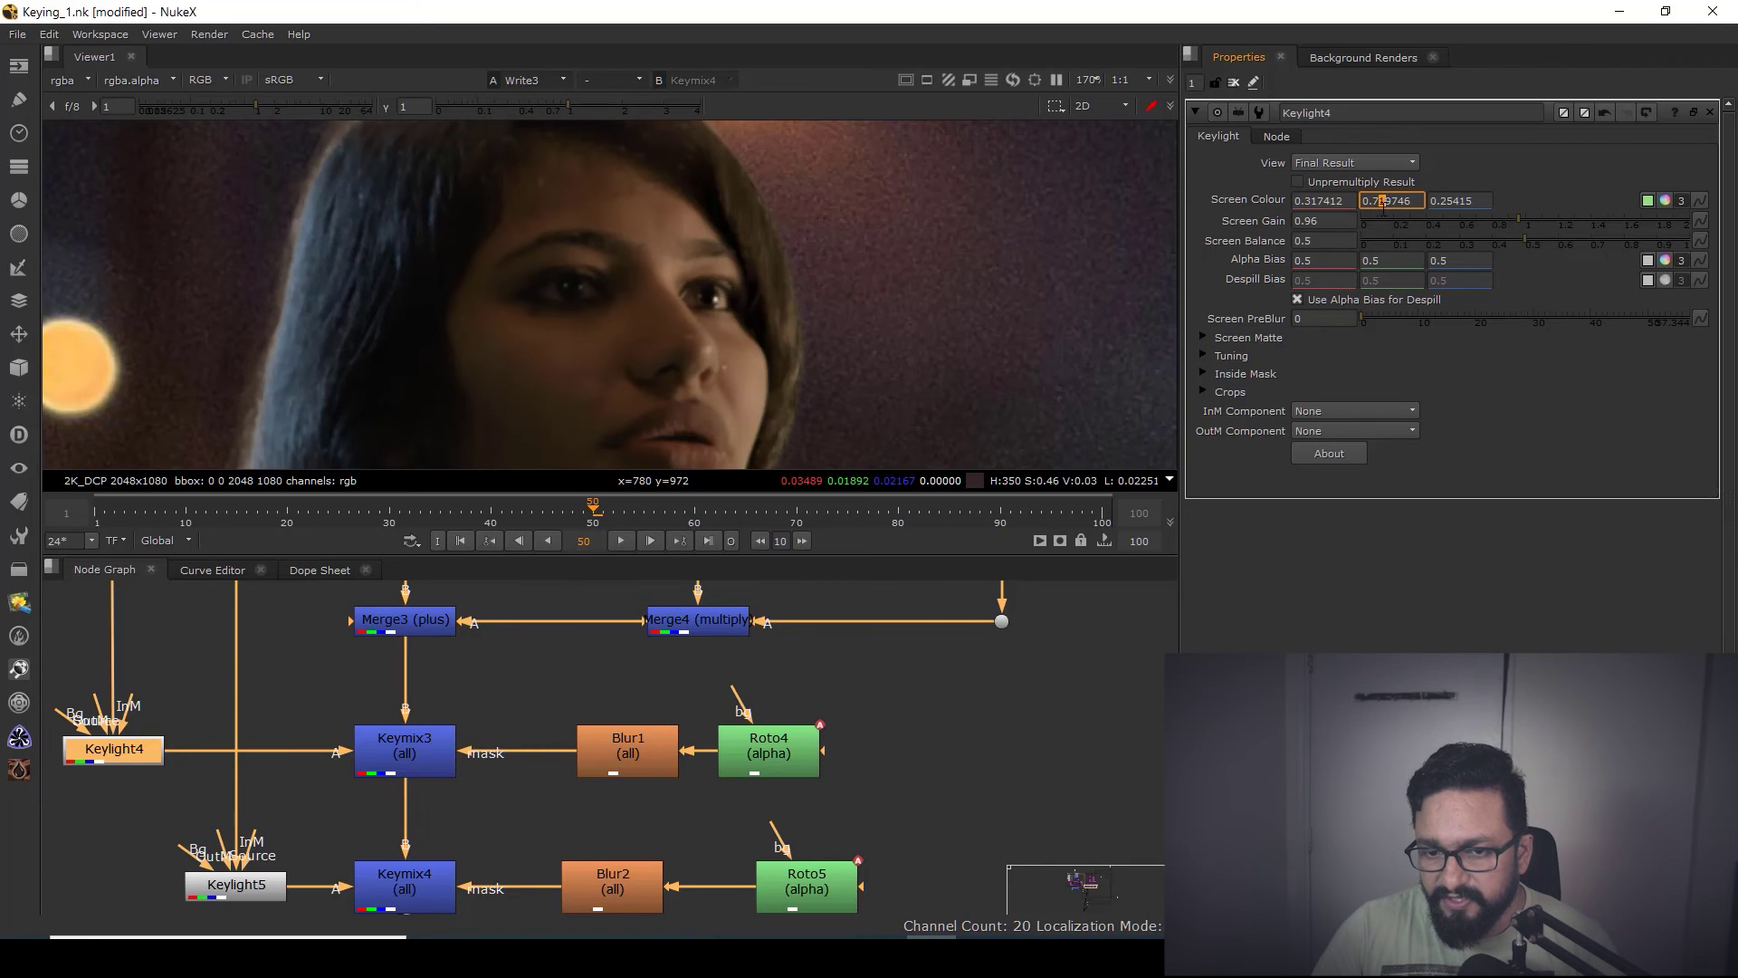
scroll(858, 355, "down", 4)
scroll(855, 345, "up", 3)
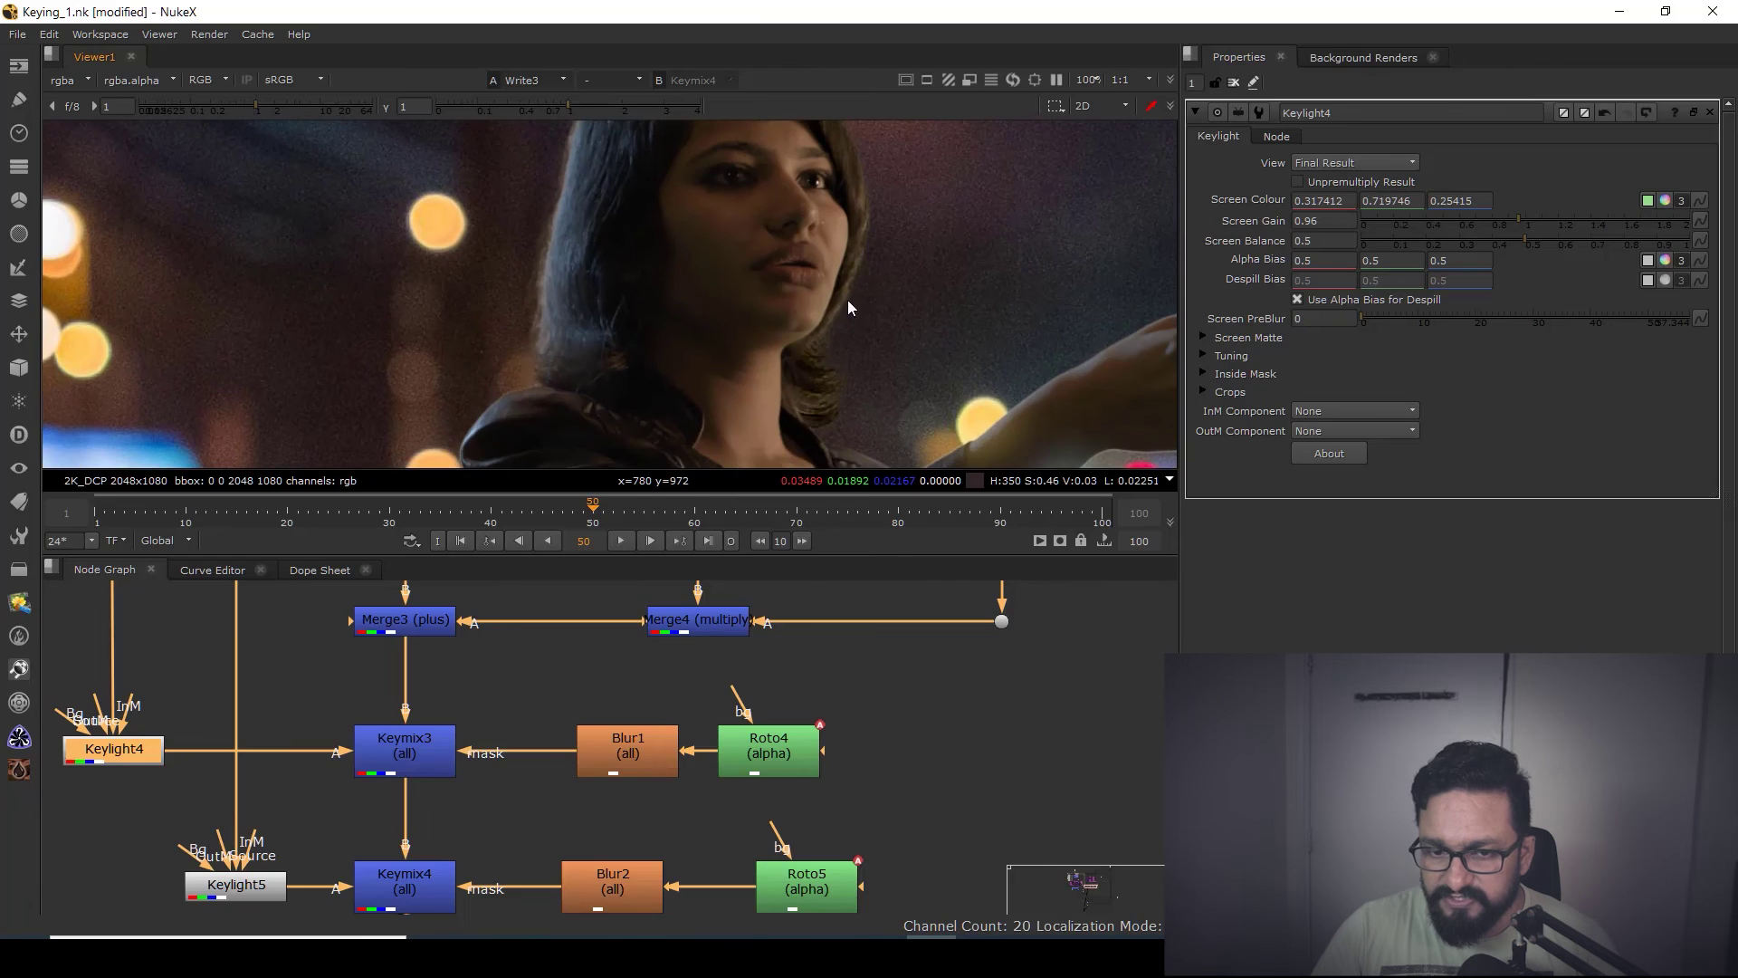
- Examine the edges of the hand, wrist and sleeve against the bright lights in the maximized viewer
key("space")
scroll(834, 407, "down", 3)
scroll(903, 415, "up", 7)
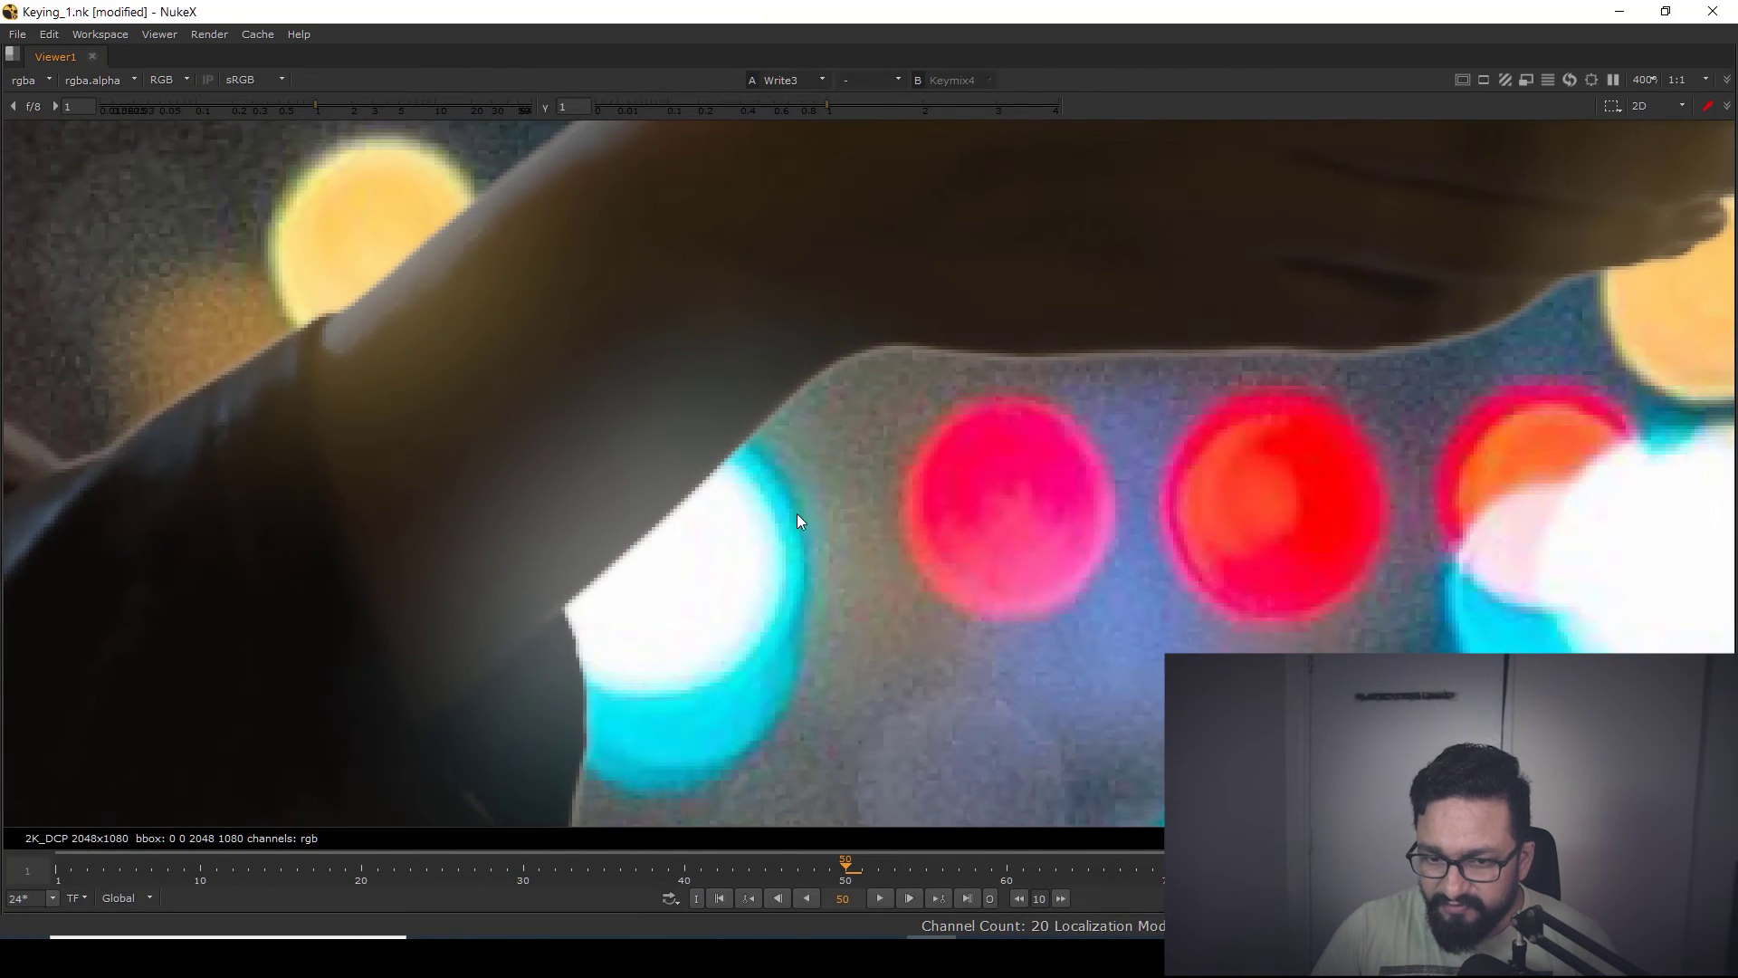
scroll(856, 434, "down", 6)
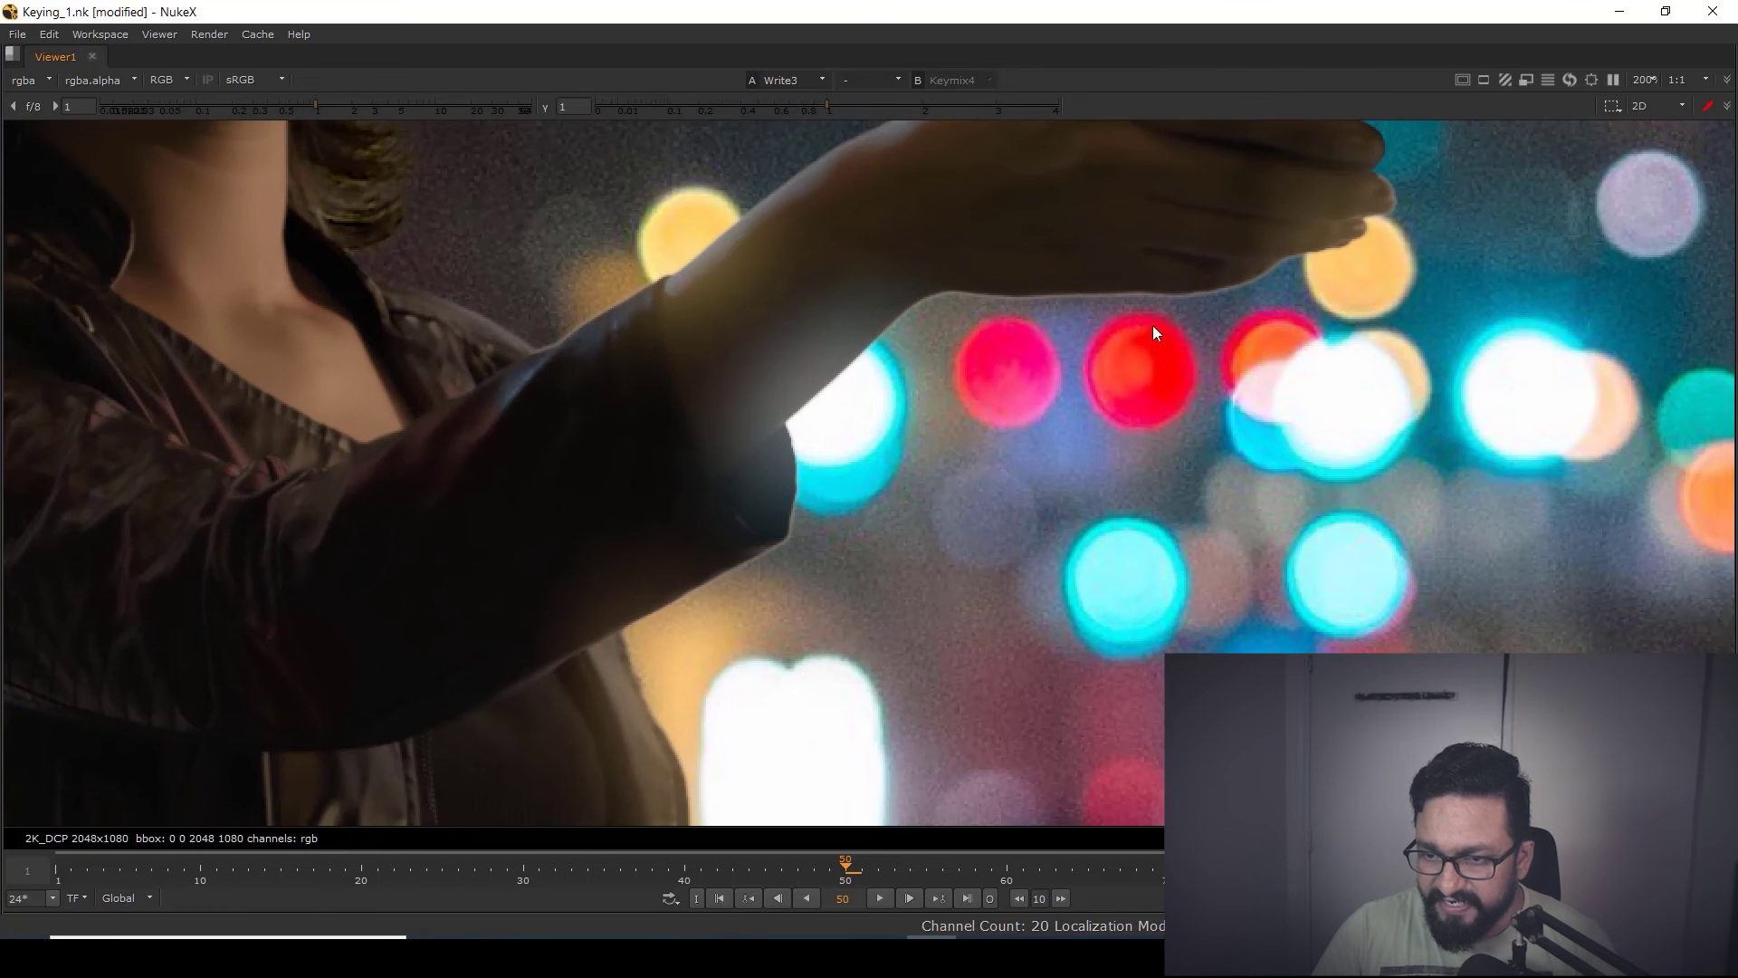
scroll(1369, 302, "up", 4)
left_click_drag(1236, 530, 735, 427)
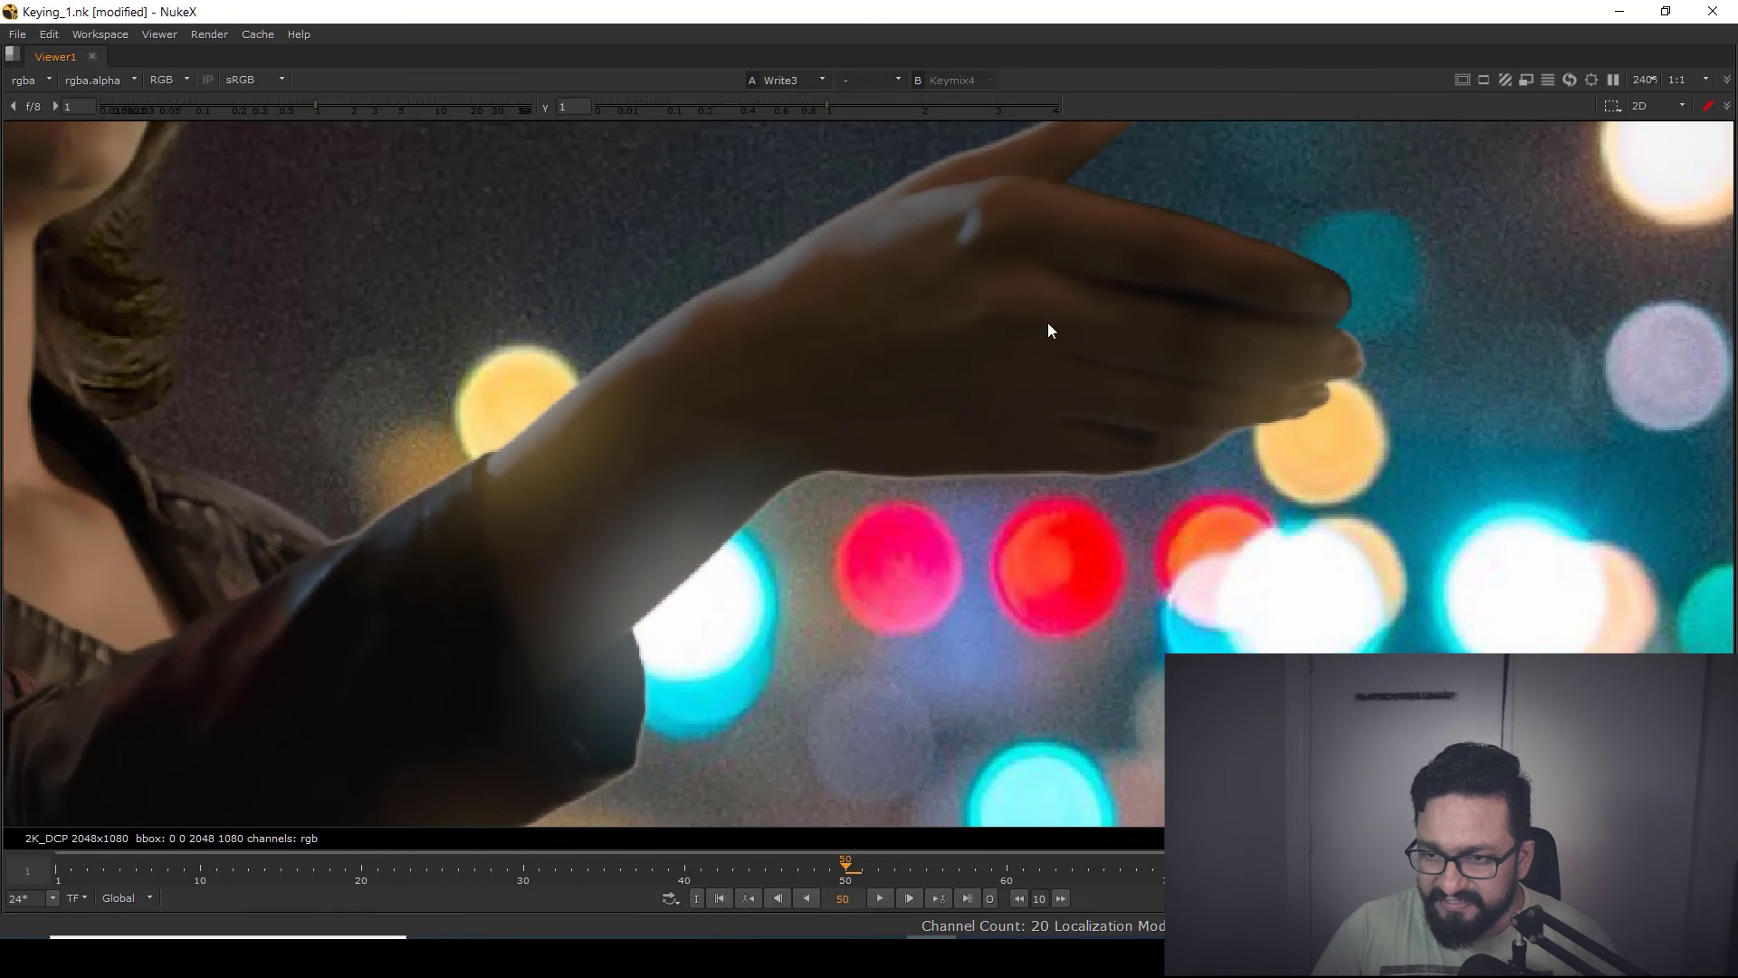
middle_click_drag(1121, 191, 1002, 382)
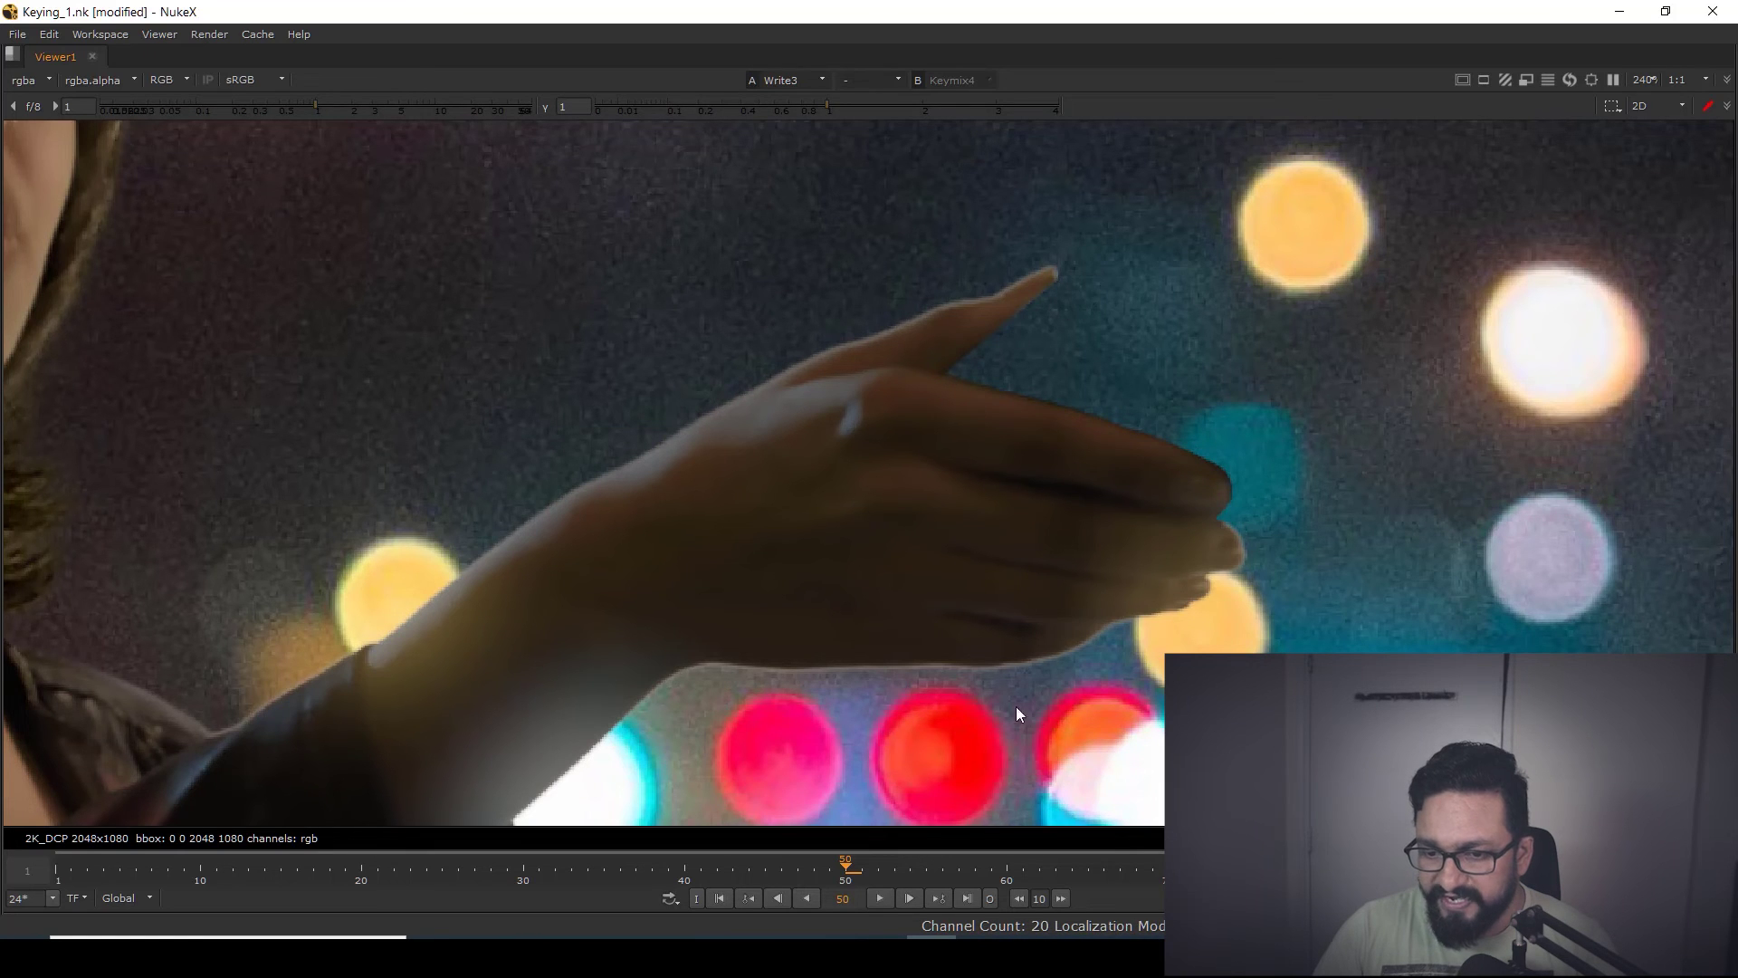
middle_click_drag(1015, 706, 993, 462)
scroll(668, 507, "up", 3)
key("space")
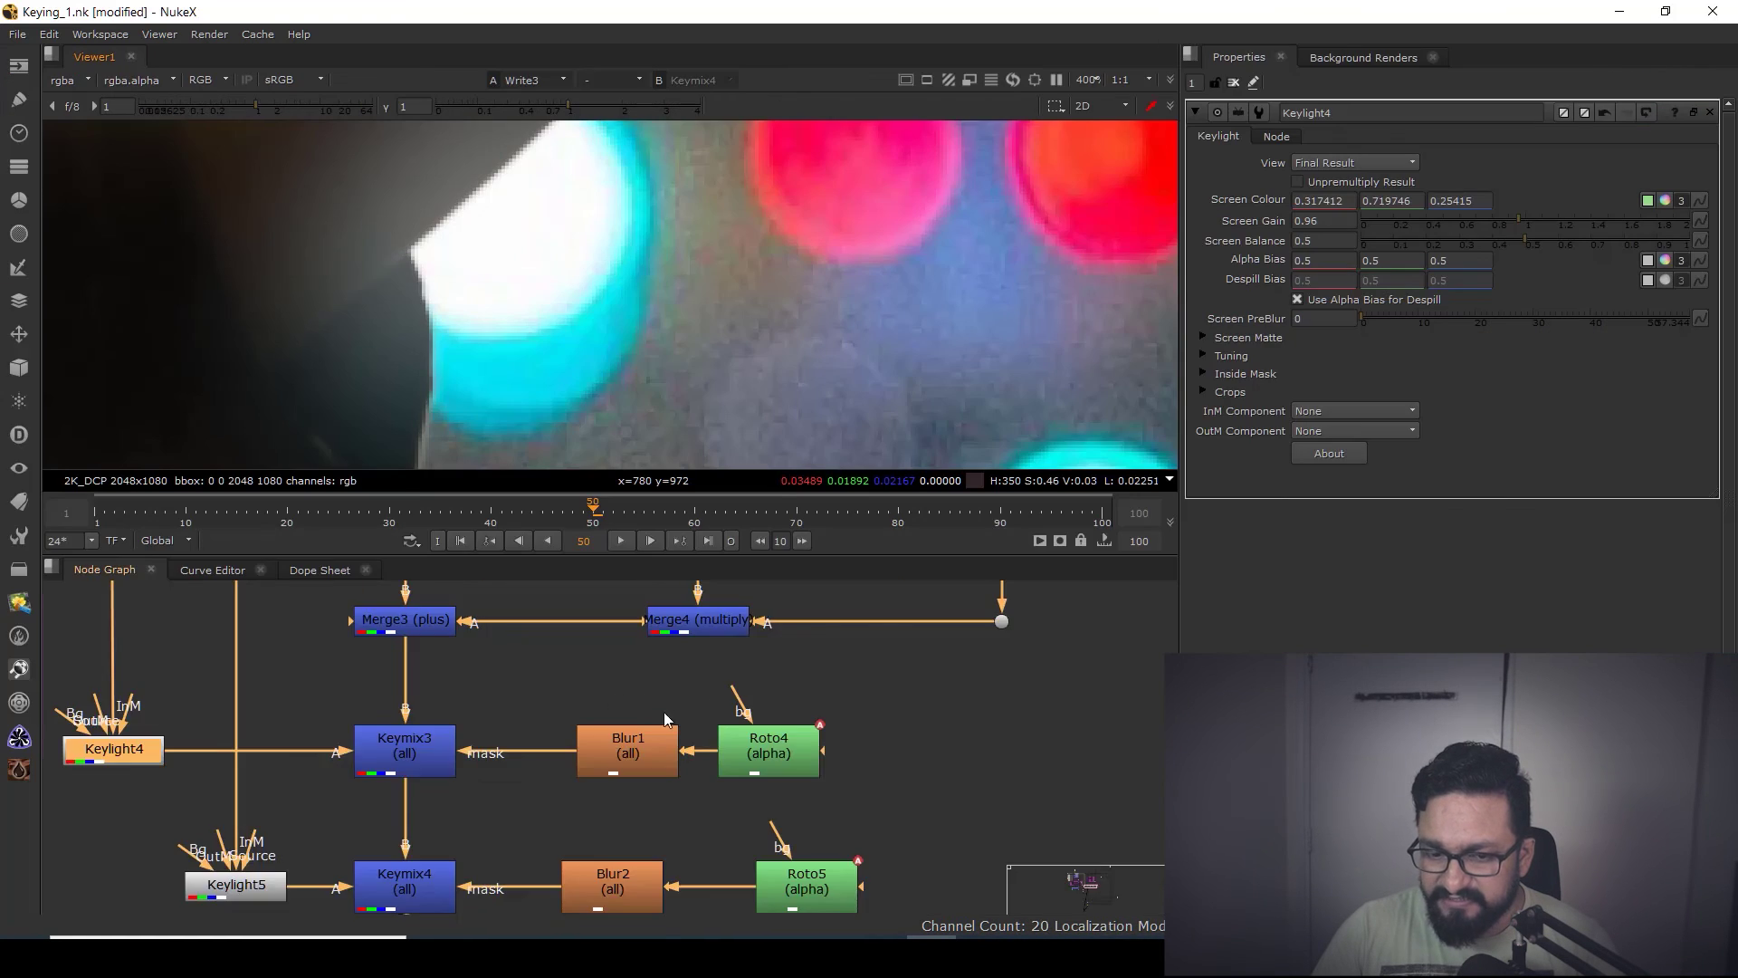
- Add a Colour_Smear node and insert it between Premult1 and Merge28
scroll(664, 720, "down", 8)
middle_click_drag(628, 842, 733, 719)
scroll(731, 731, "up", 7)
left_click(723, 724)
left_click(817, 703)
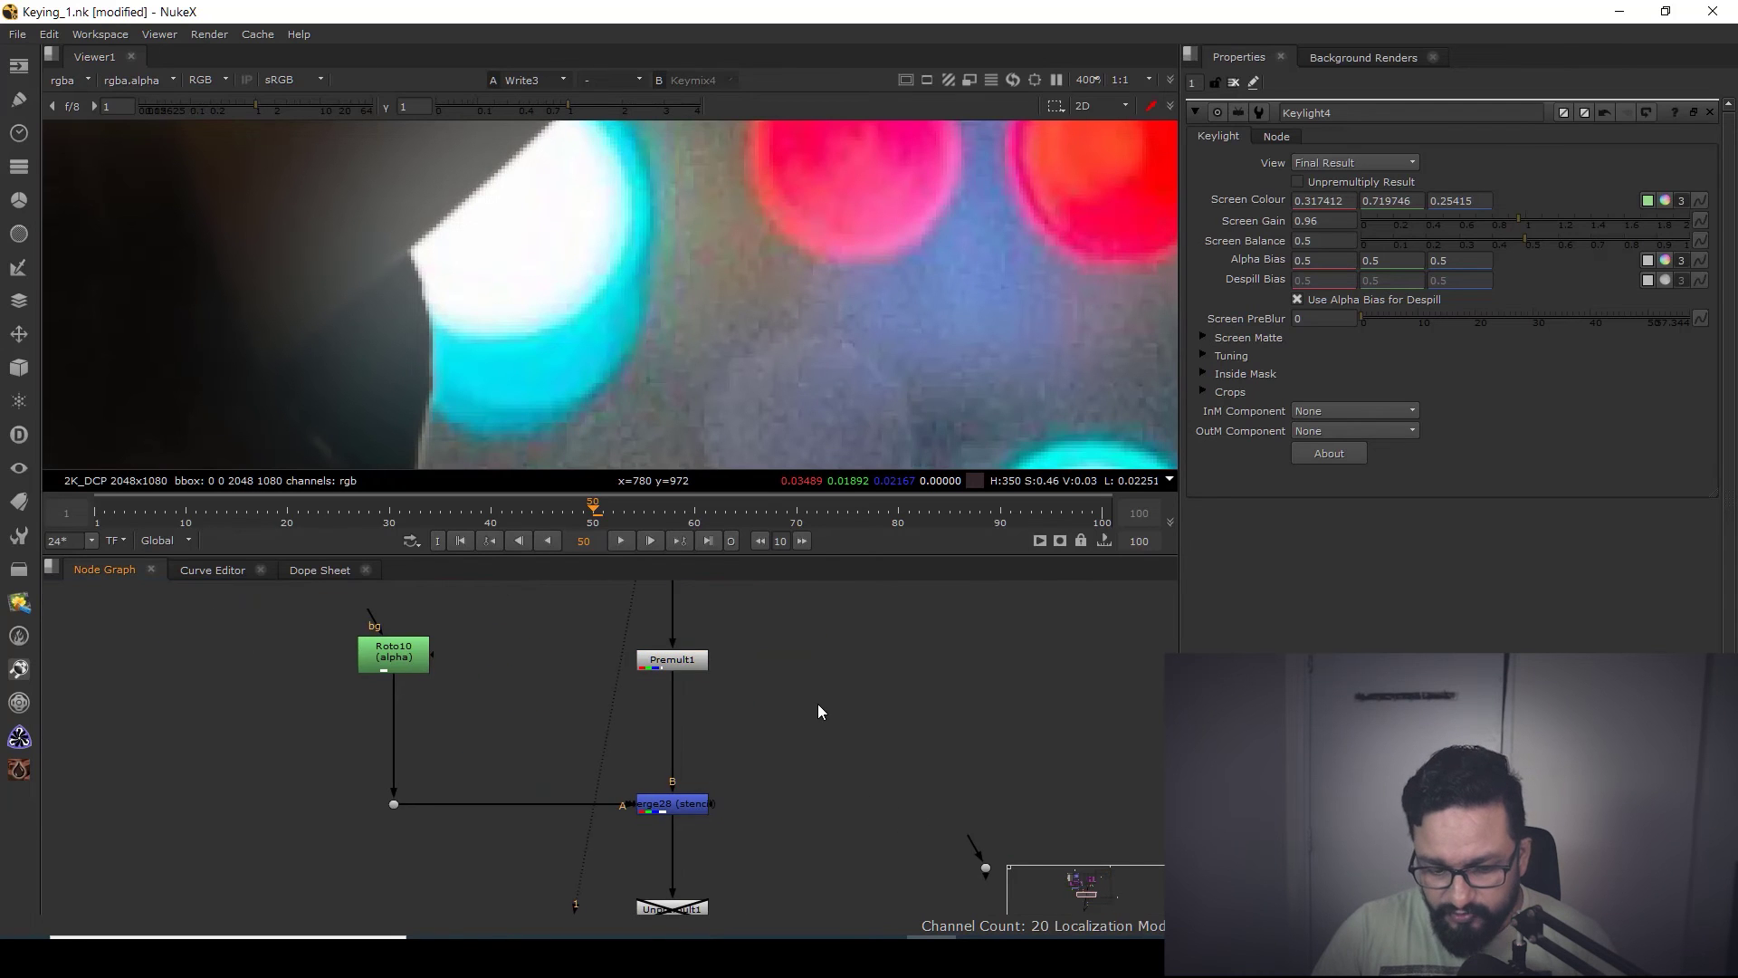
key("Tab")
type("colo")
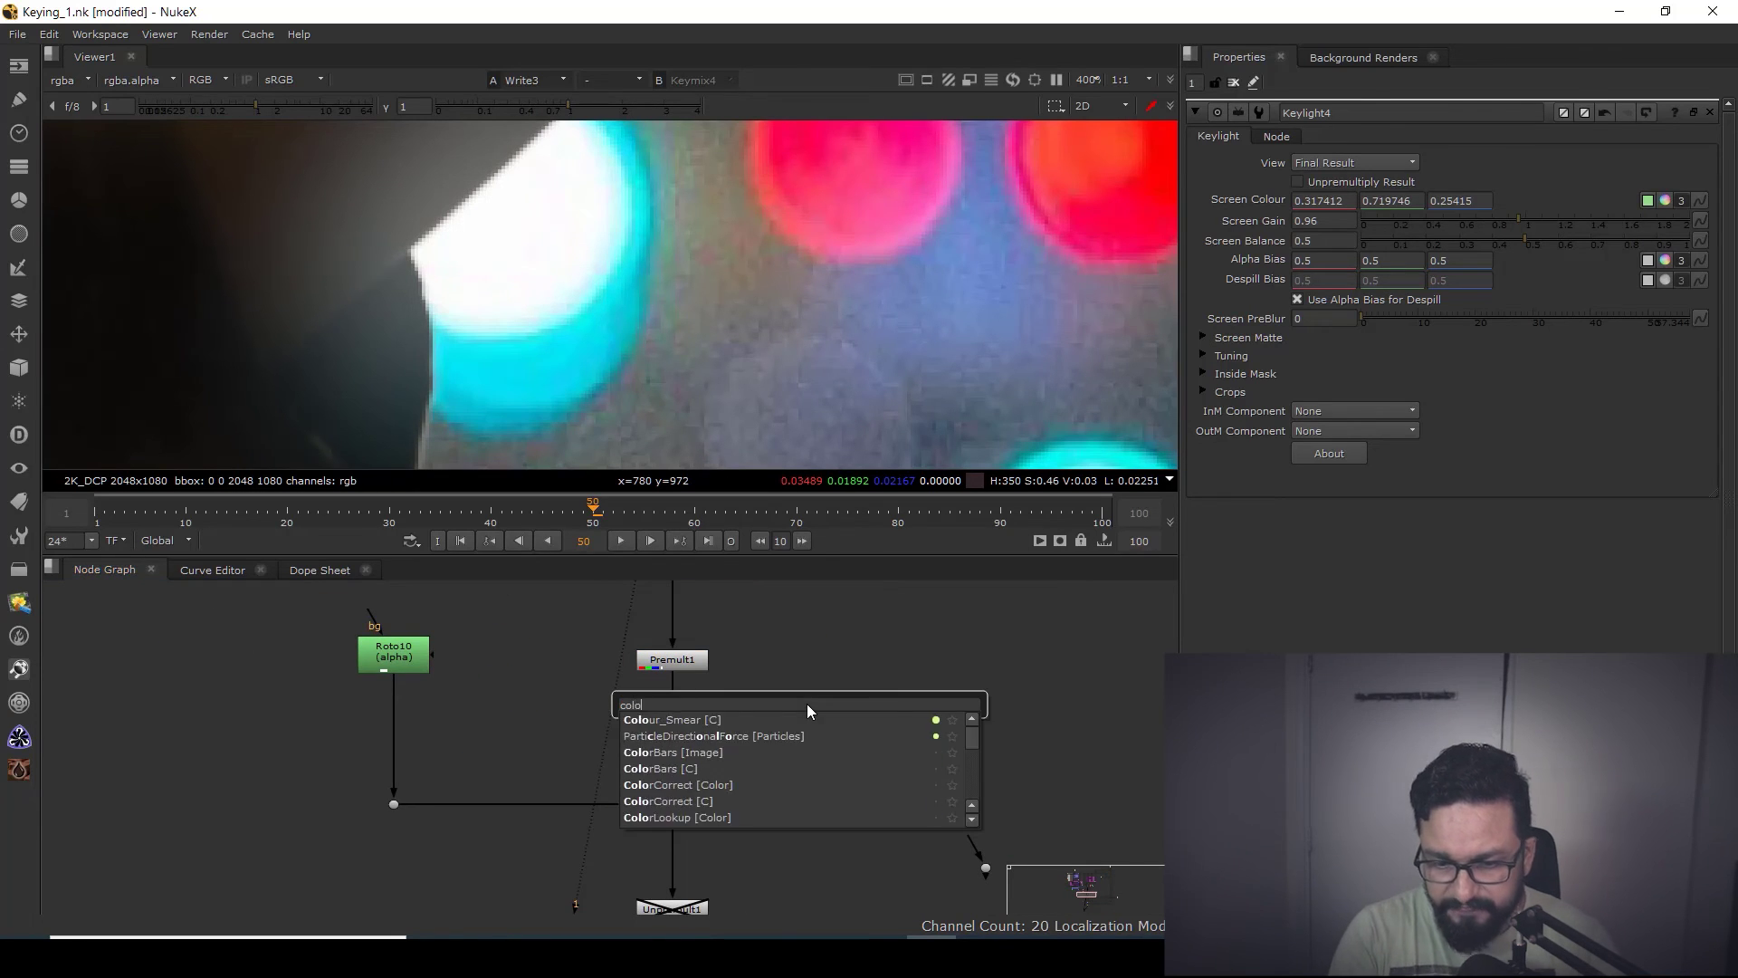
left_click(703, 721)
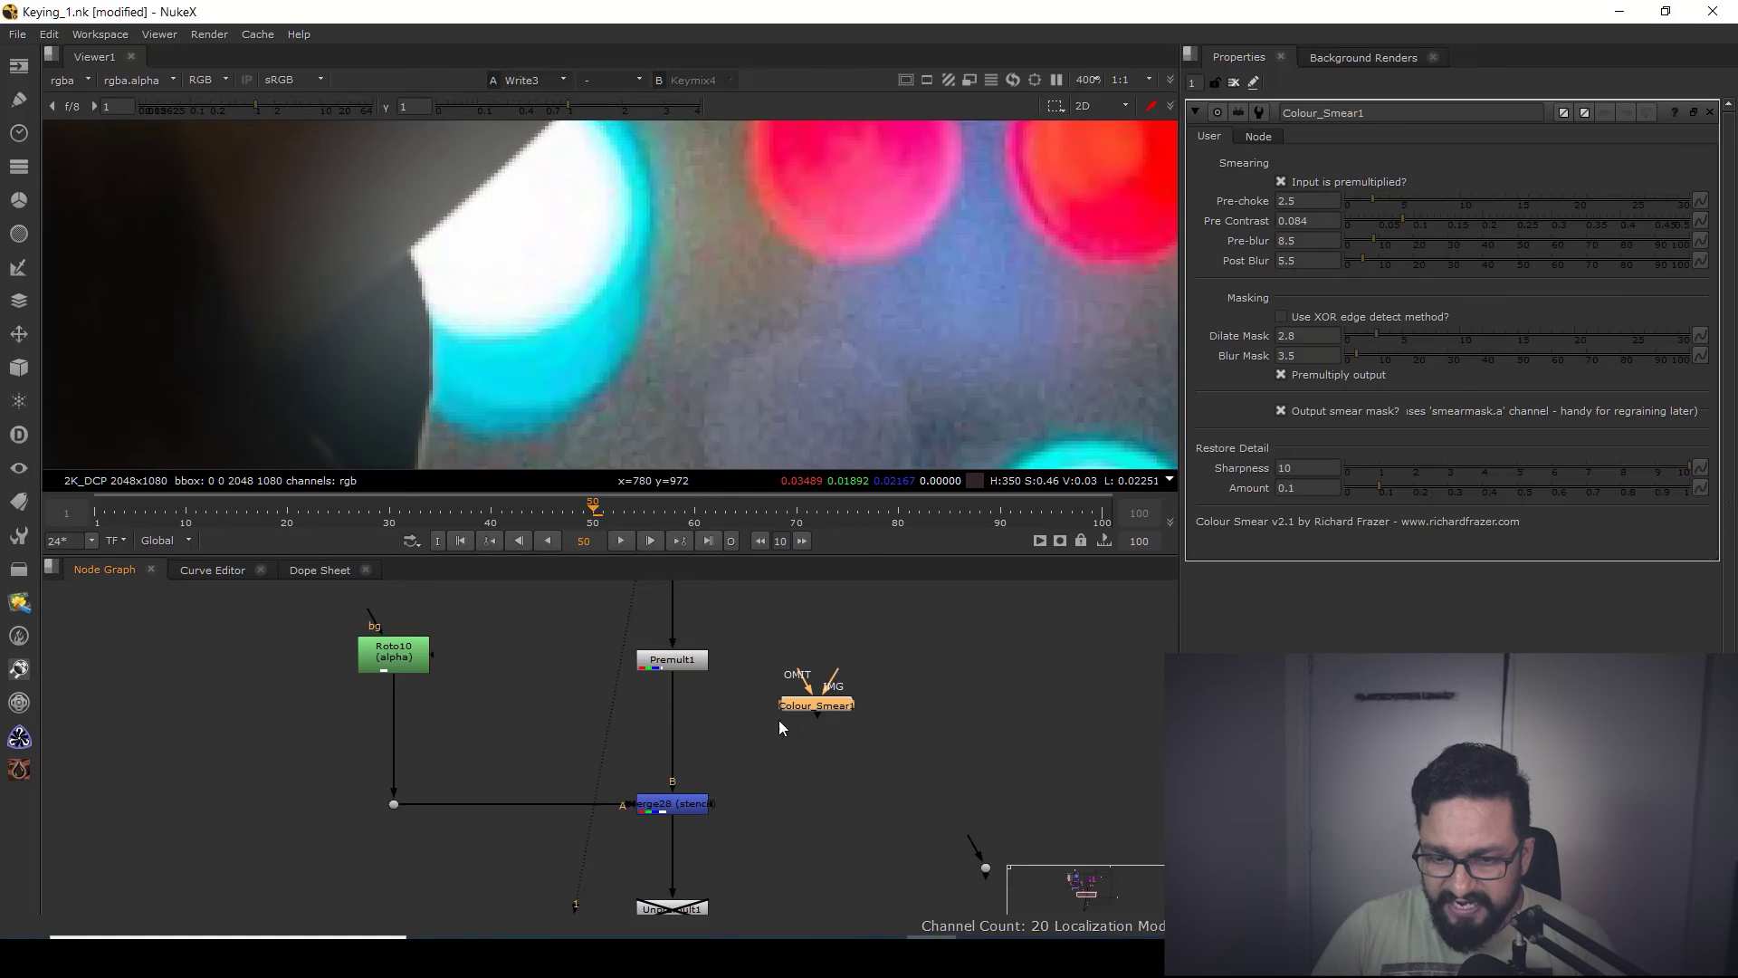
left_click_drag(672, 735, 672, 740)
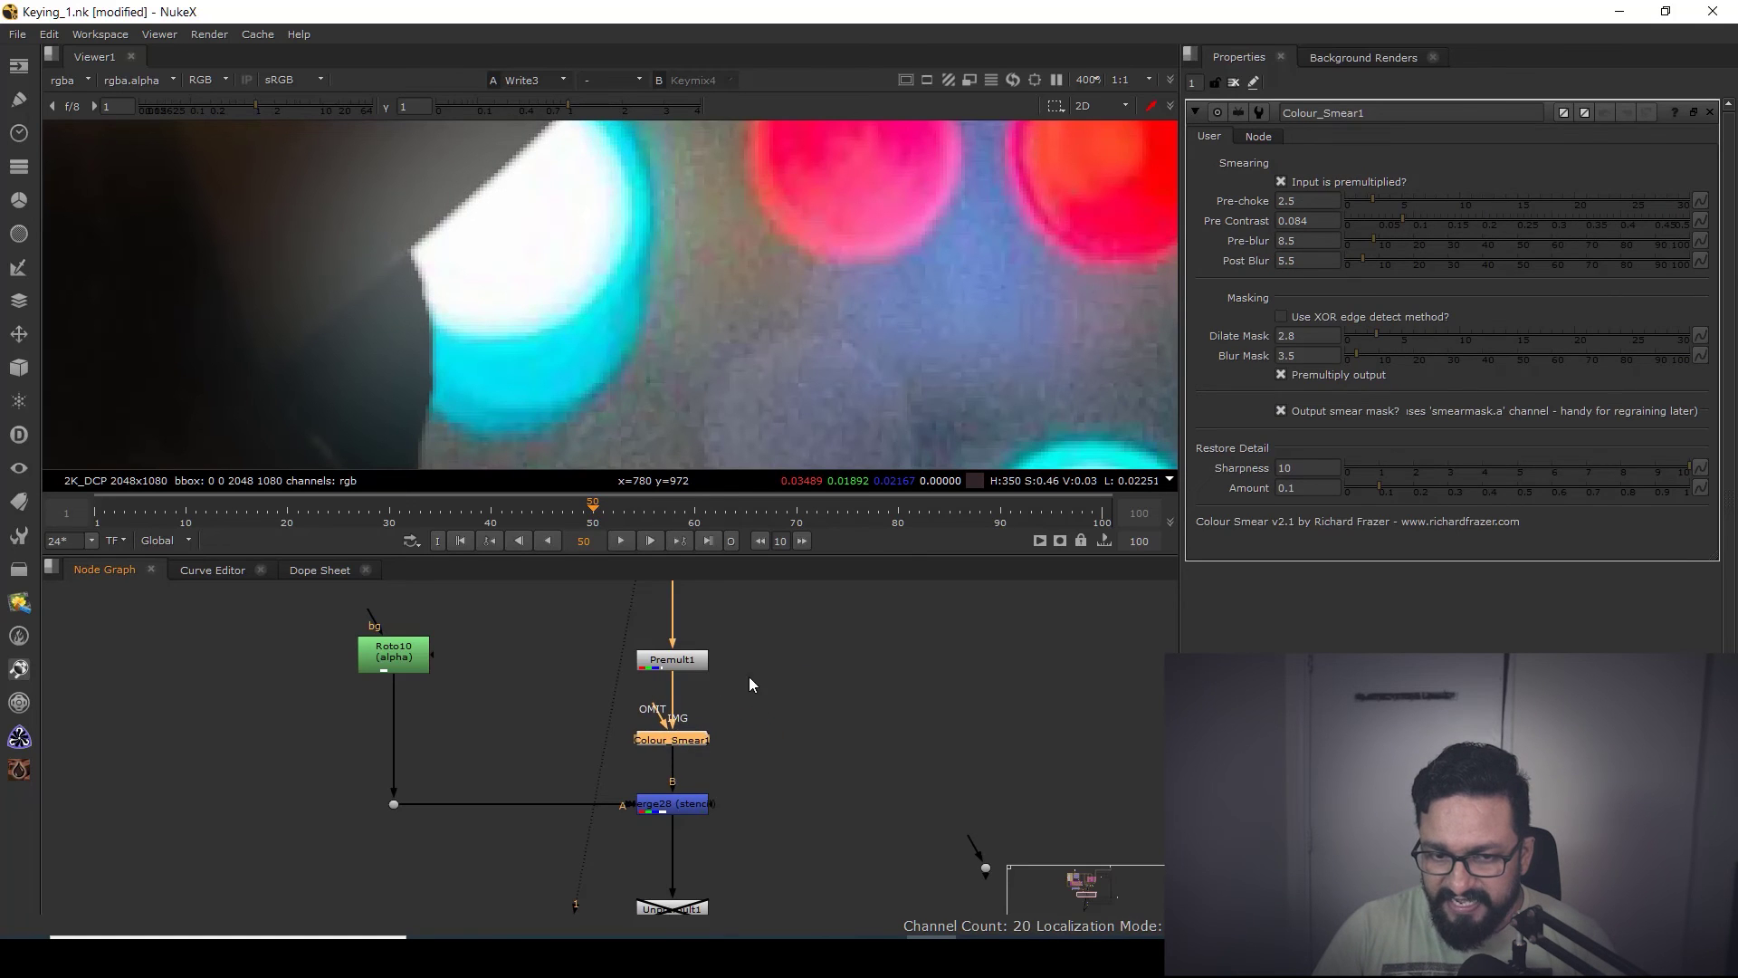
- Examine the colour-smeared edges along the woman's arm, sleeve and hand in the composite
scroll(753, 677, "down", 4)
scroll(608, 302, "down", 5)
middle_click_drag(608, 303, 833, 369)
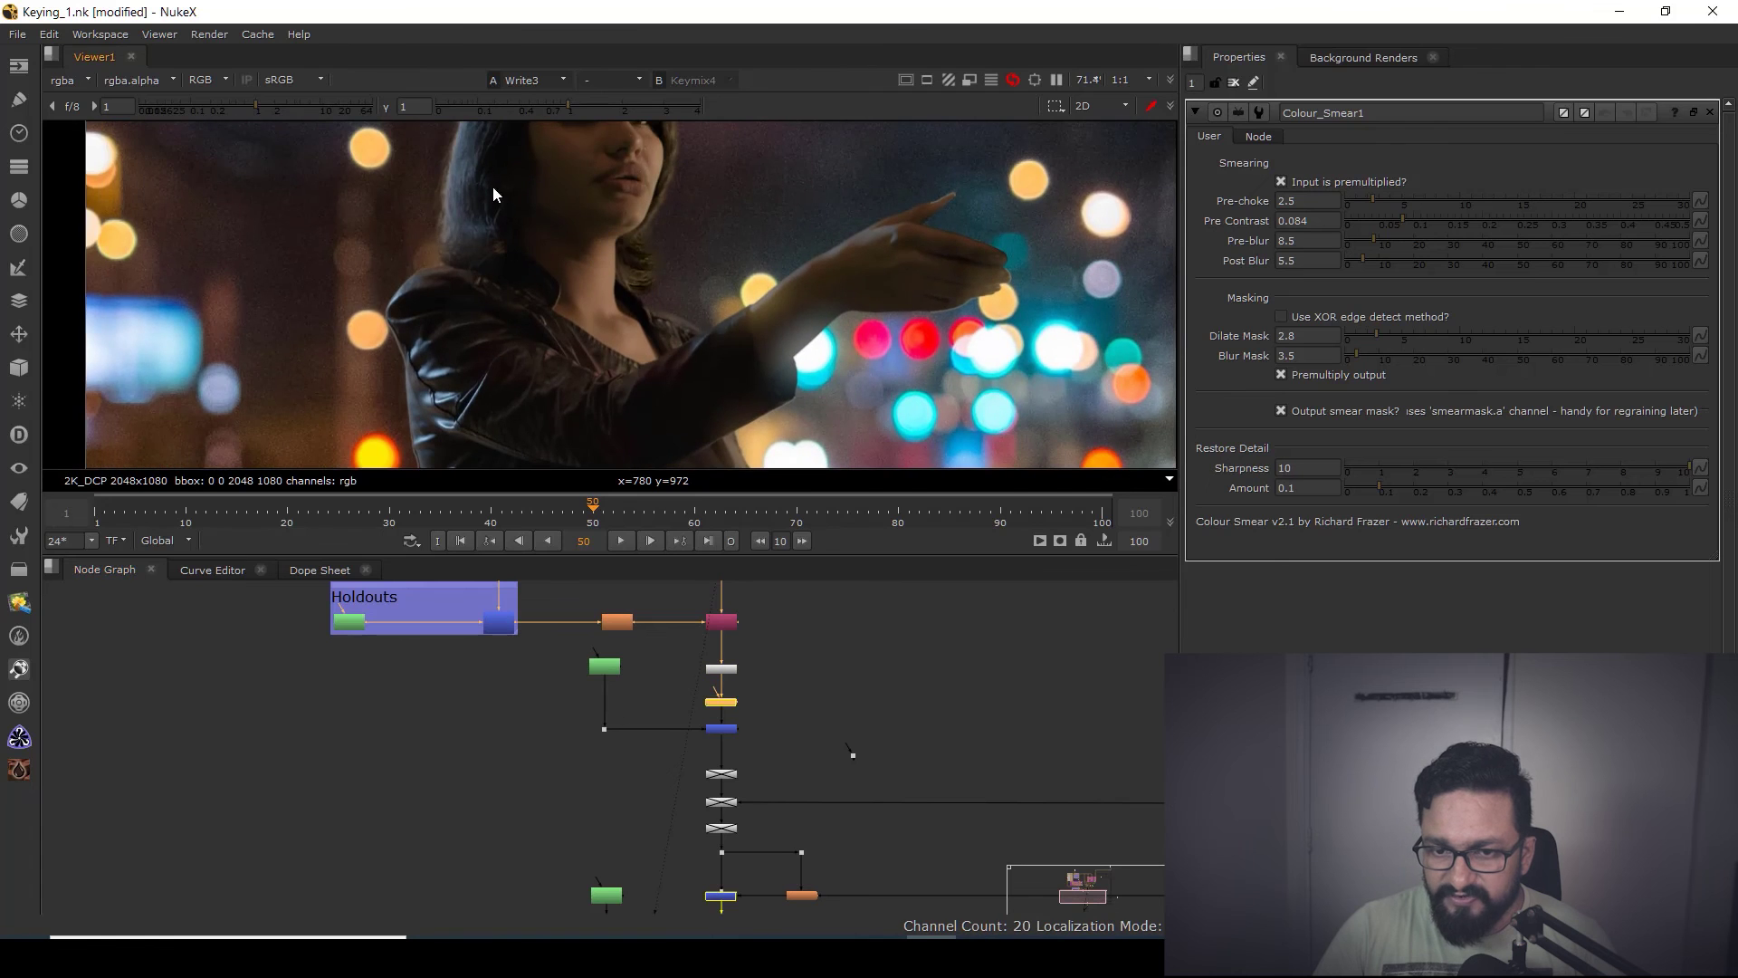
scroll(900, 339, "up", 5)
scroll(936, 246, "down", 2)
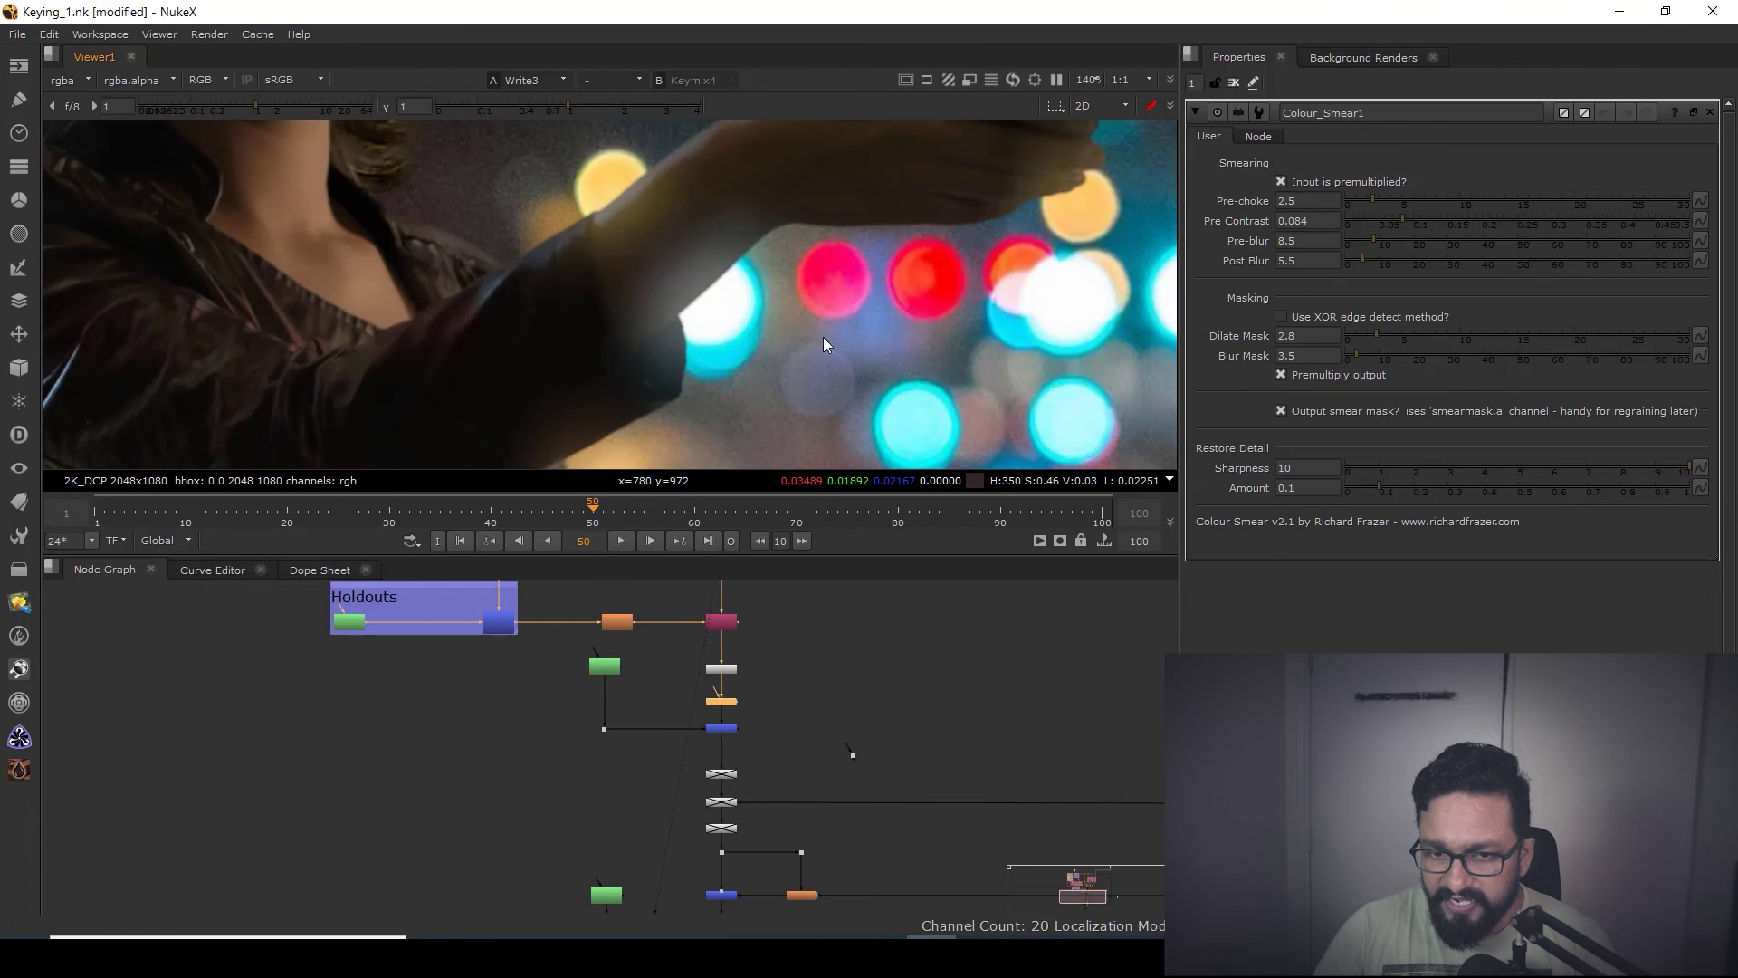
- Create a Roto node beside Colour_Smear1 and draw a closed Bezier over the wrist's underside and the lights below the hand
left_click_drag(625, 387, 1041, 189)
scroll(744, 677, "up", 5)
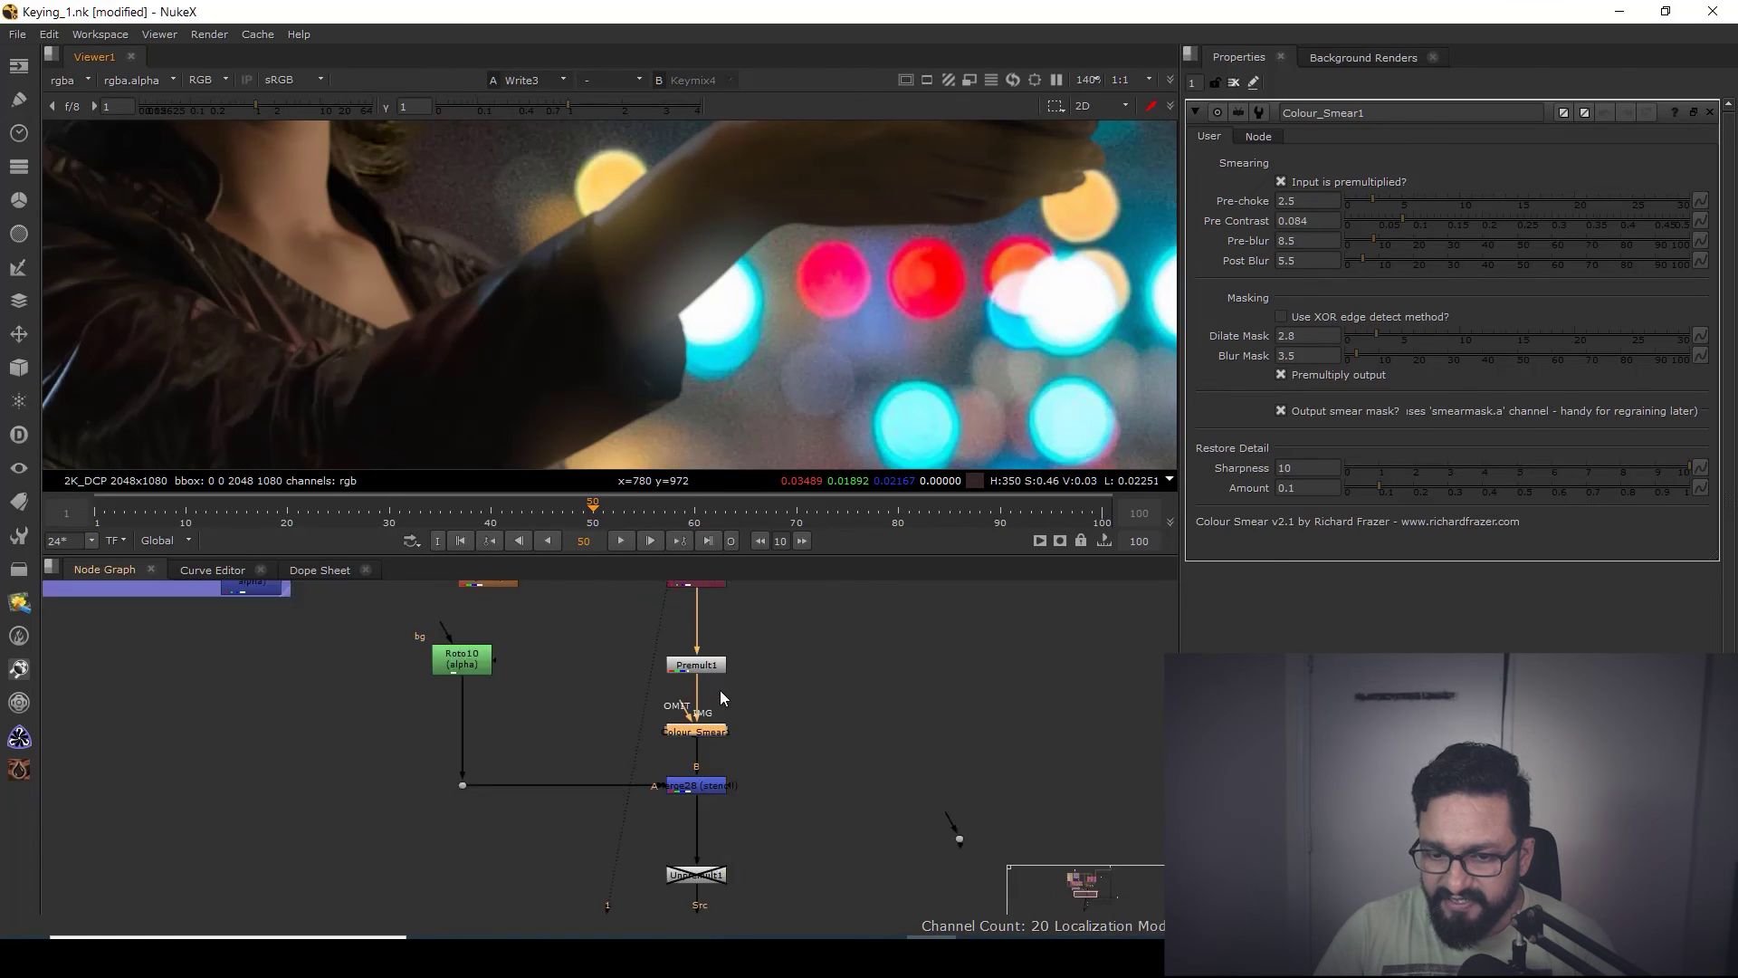
left_click(784, 685)
key("o")
scroll(802, 346, "down", 4)
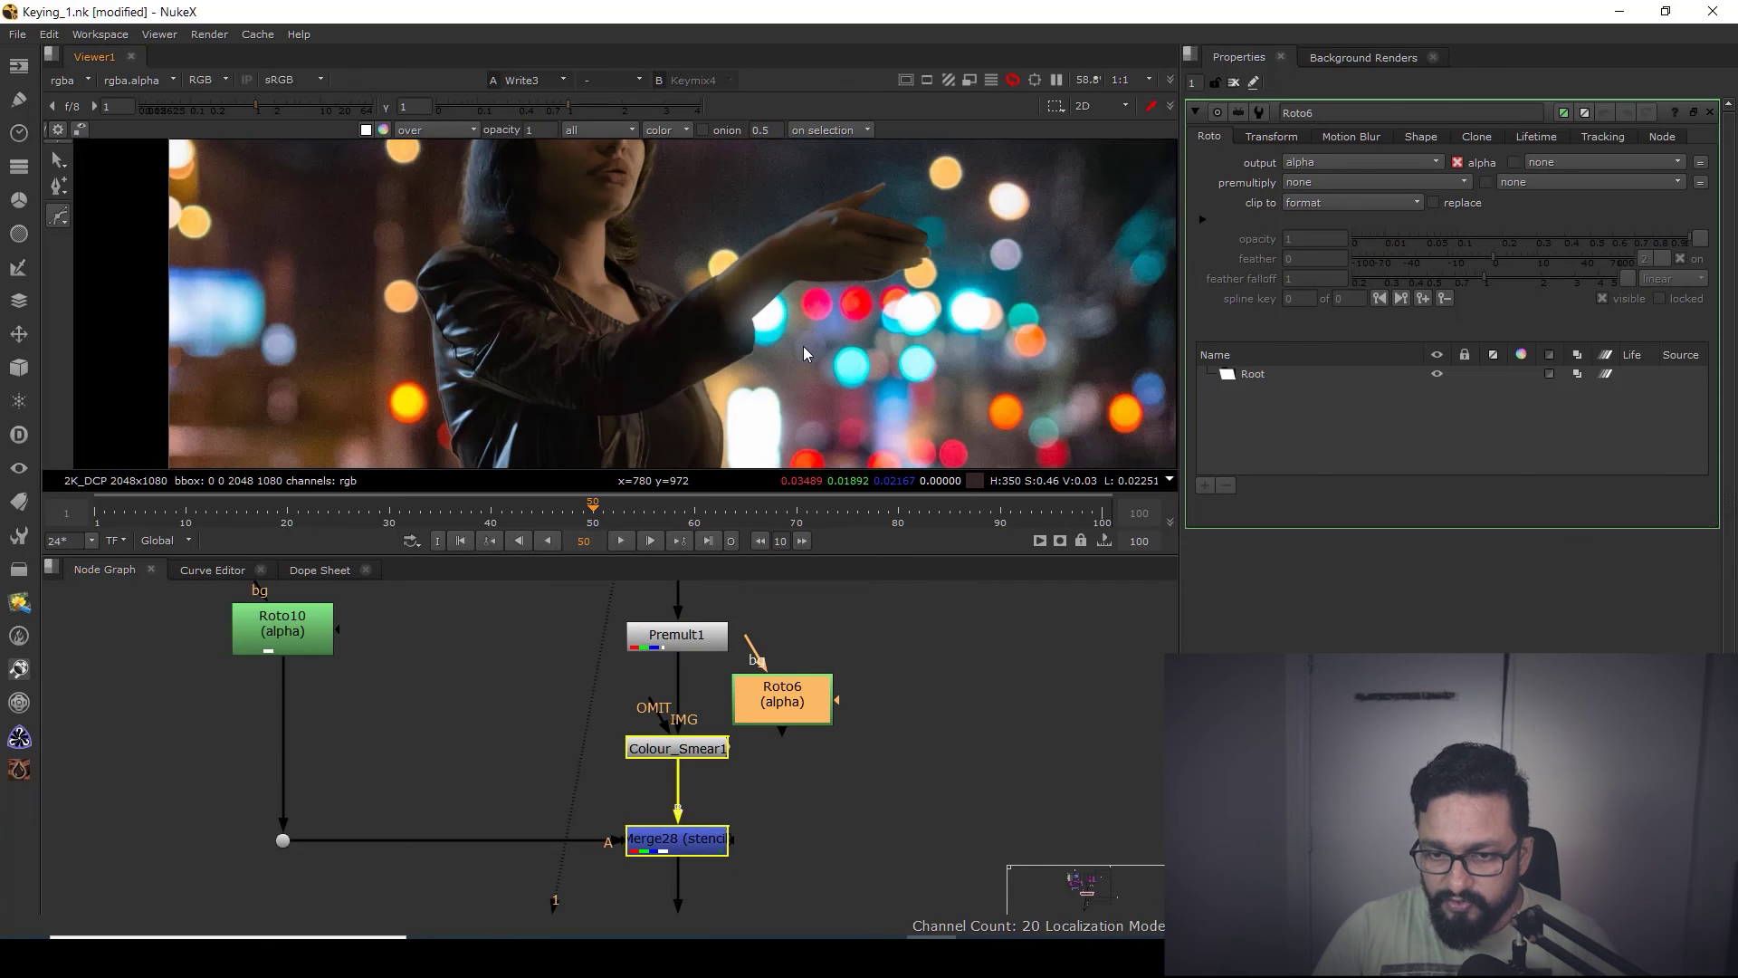
scroll(751, 340, "up", 5)
left_click(725, 334)
left_click_drag(708, 252, 715, 241)
middle_click_drag(902, 142, 851, 214)
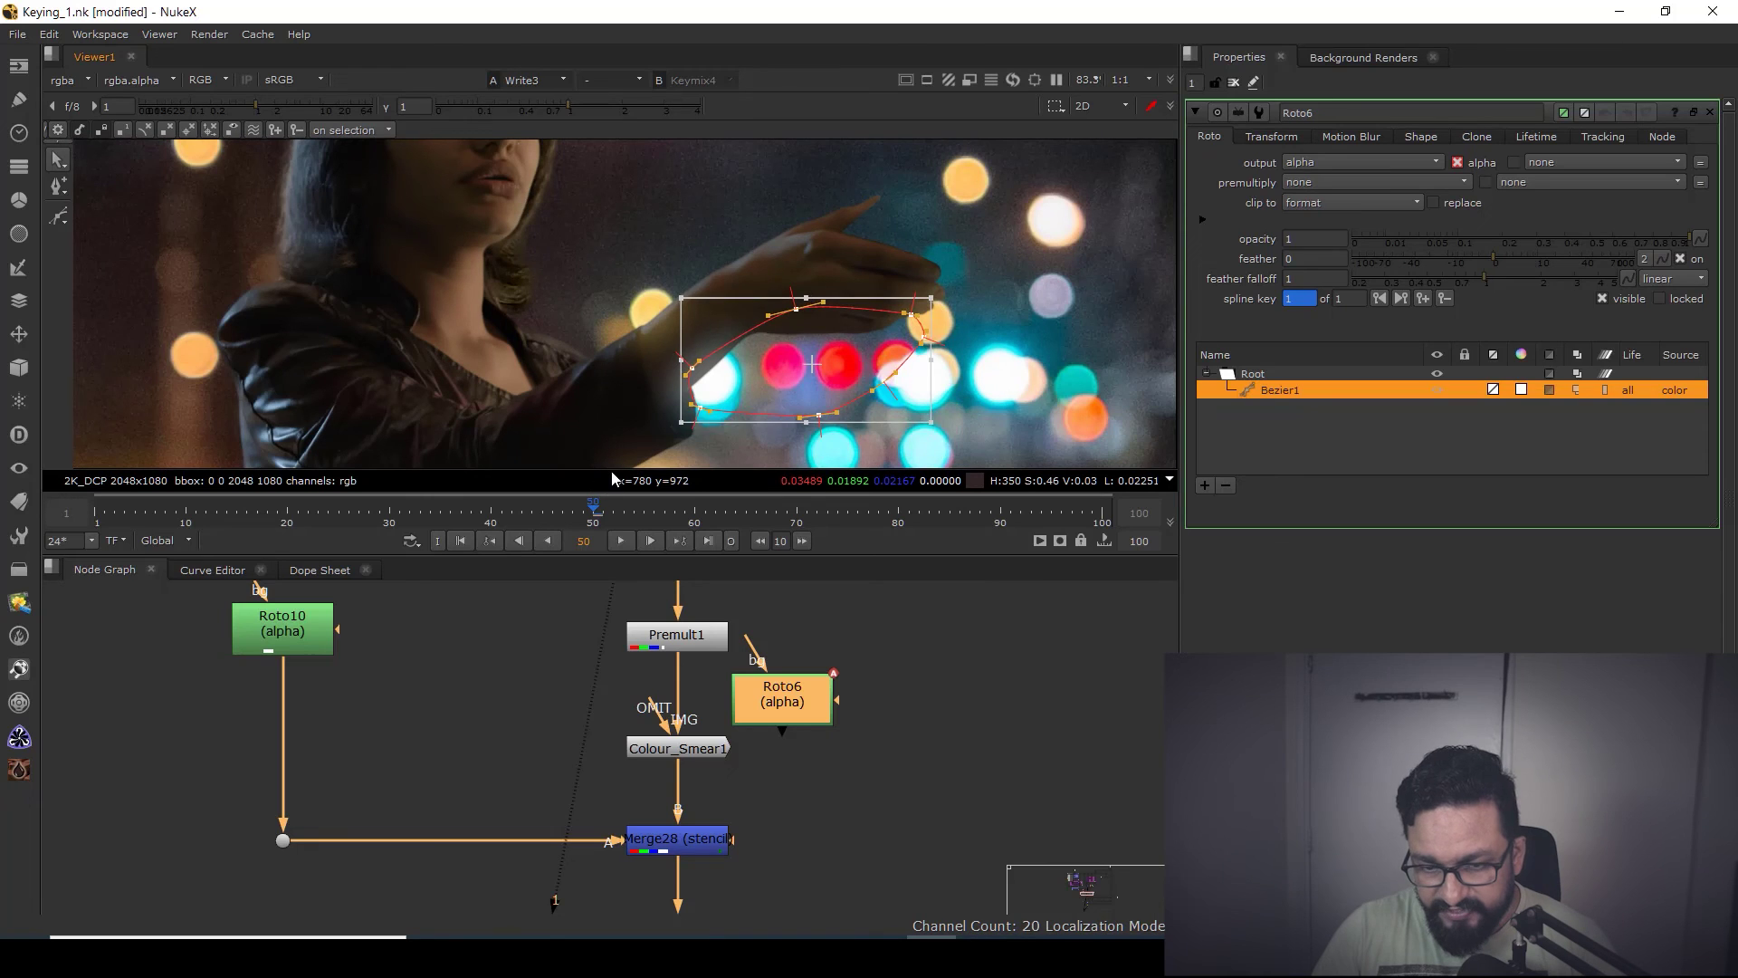
- Feather the Bezier outward and connect Roto6 to Colour_Smear1's OMIT input through a dot
key("e")
scroll(629, 745, "up", 1)
left_click_drag(668, 695, 909, 668)
scroll(890, 349, "up", 3)
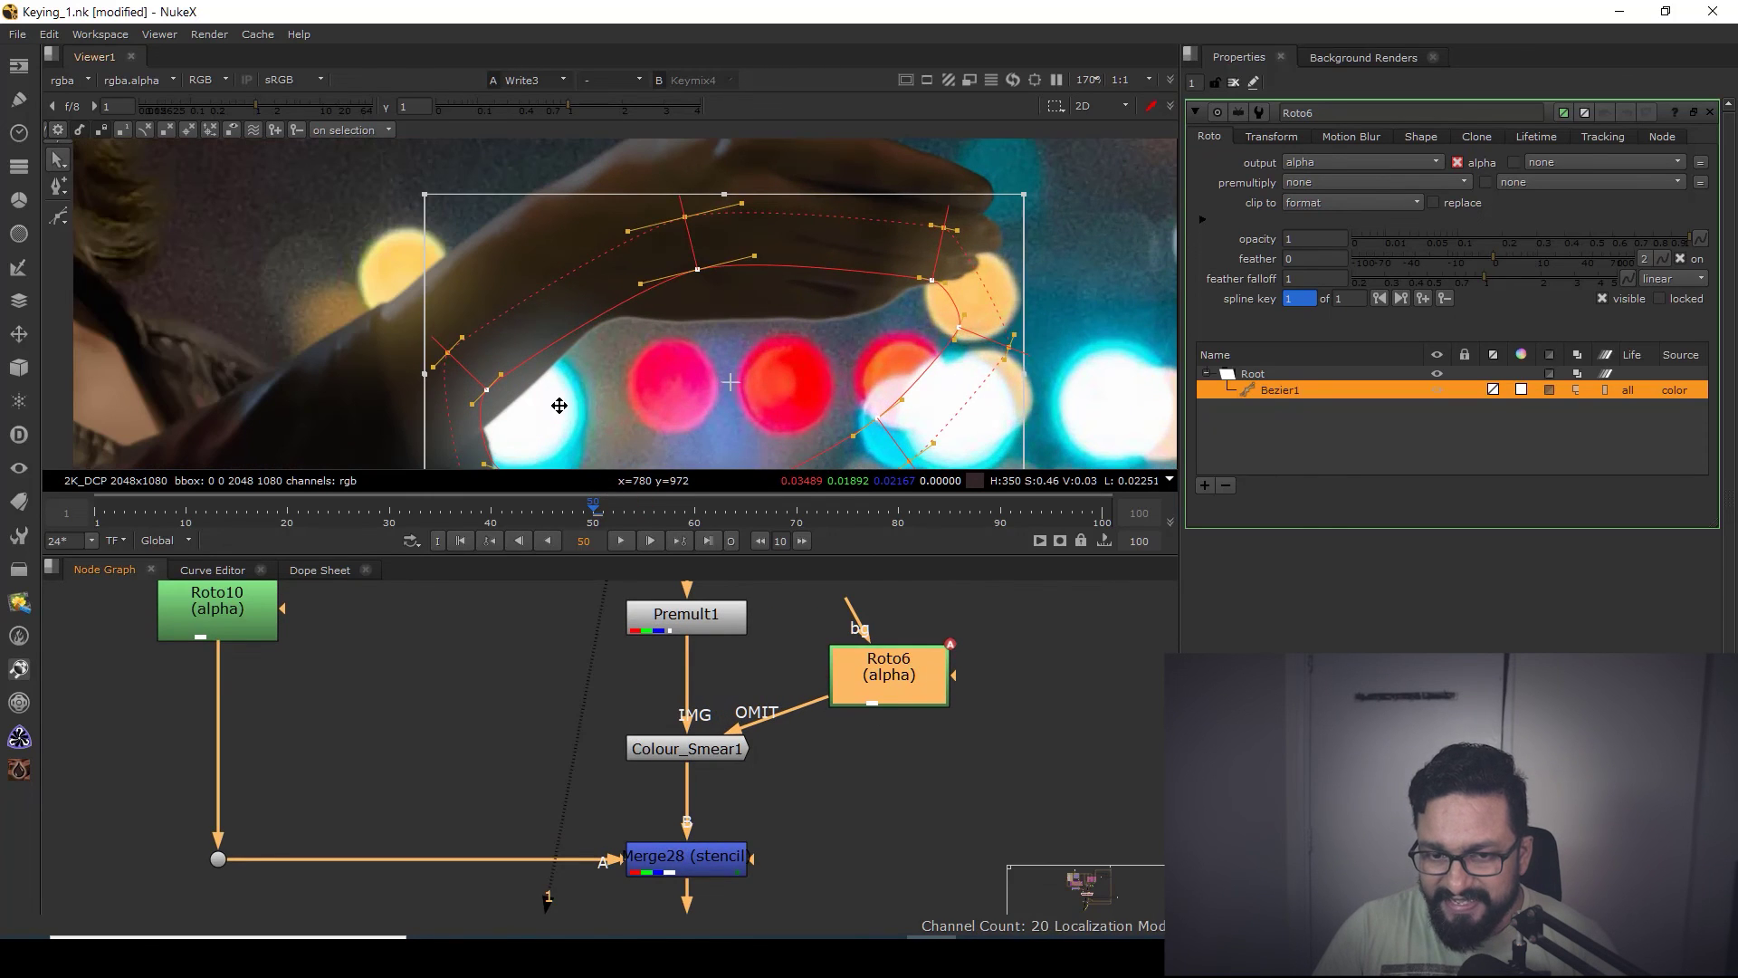
scroll(710, 345, "down", 6)
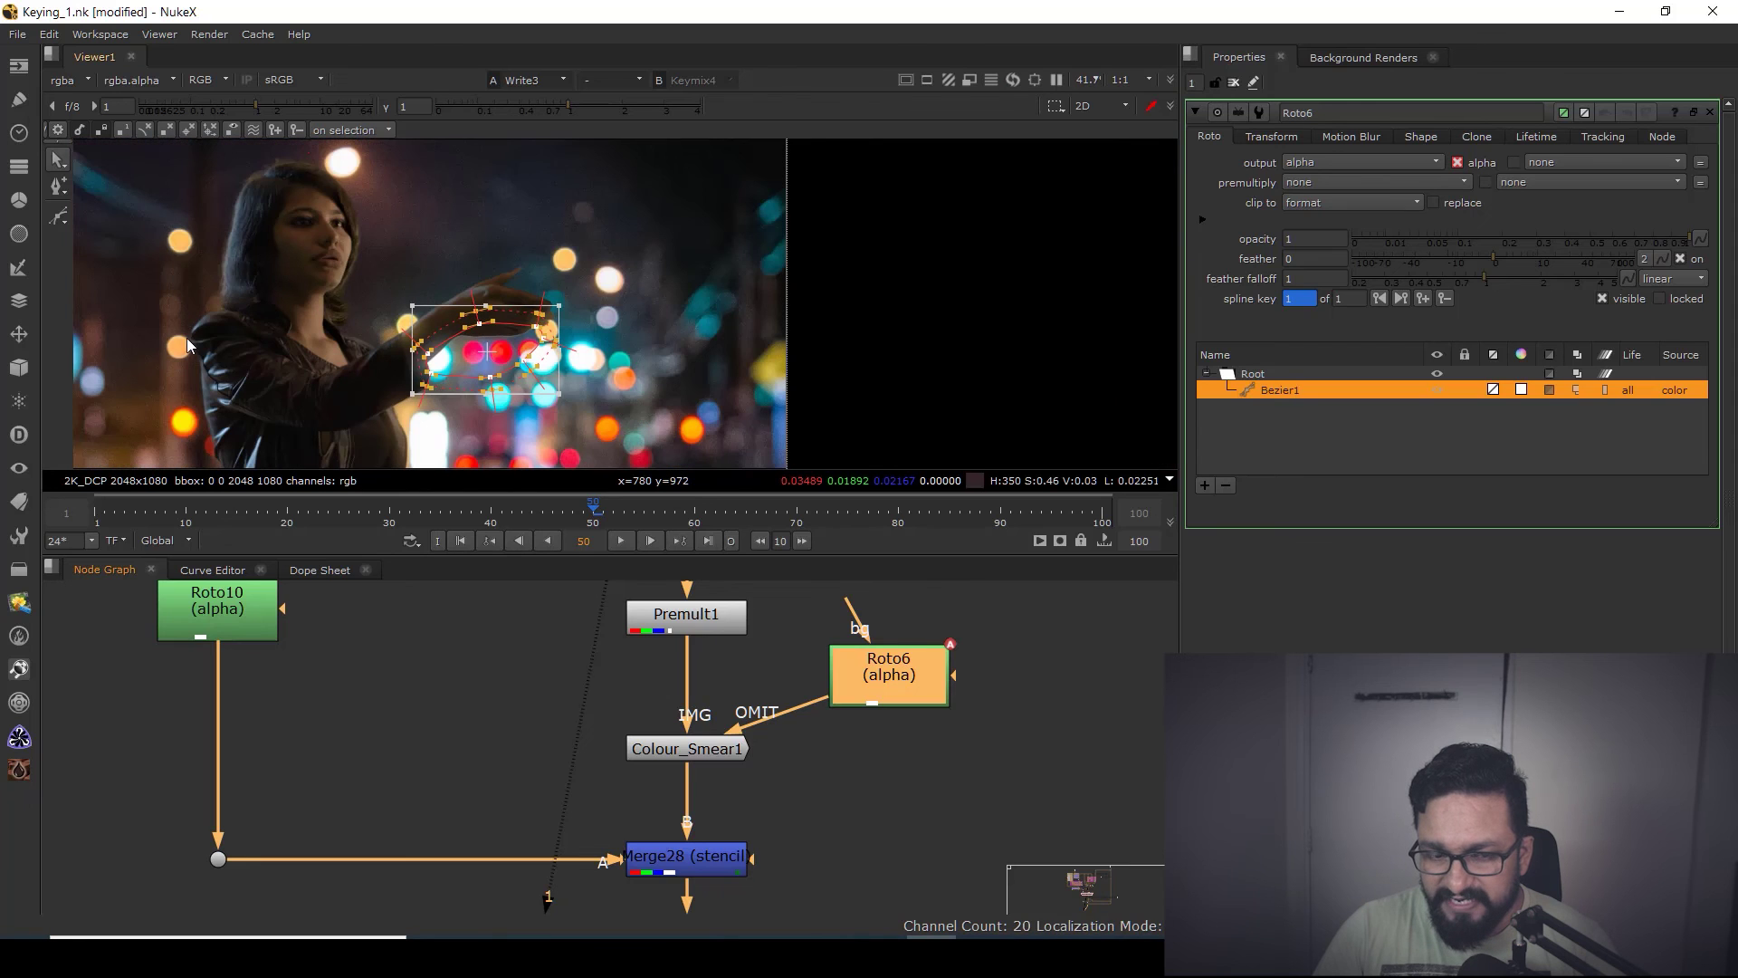
left_click_drag(886, 688, 948, 657)
left_click_drag(812, 705, 958, 763, "ctrl")
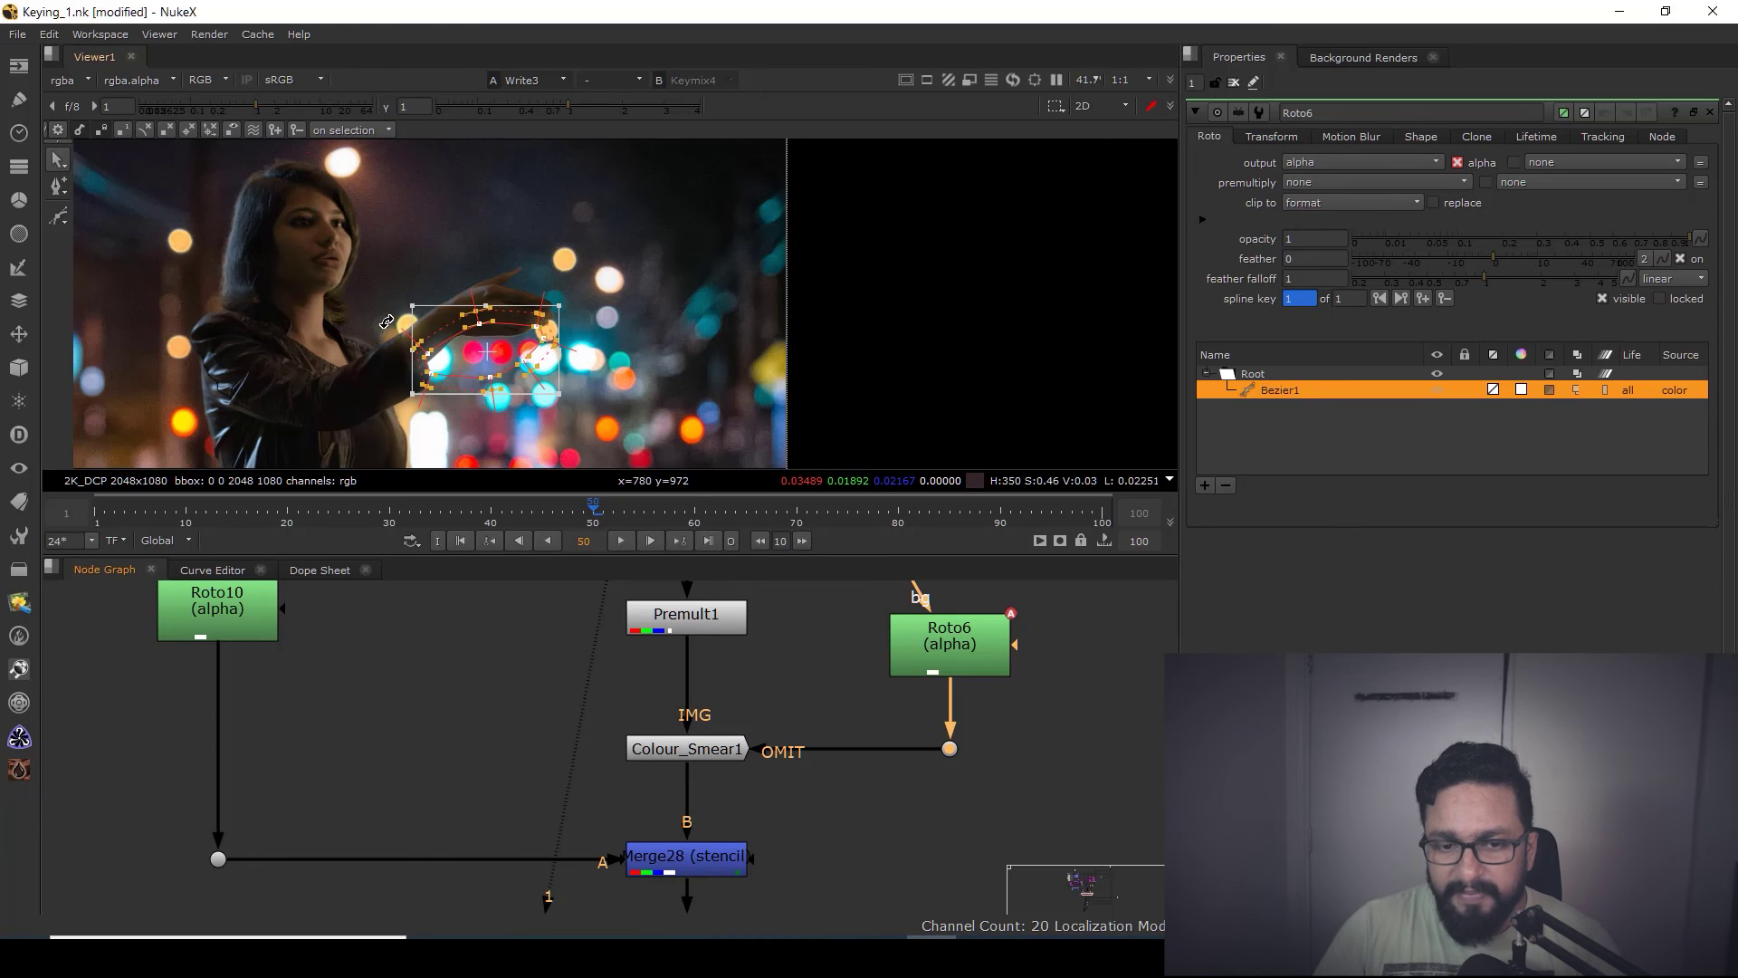
- Invert Bezier1 in Roto6
scroll(762, 744, "up", 3)
middle_click_drag(1097, 668, 805, 801)
left_click(793, 719)
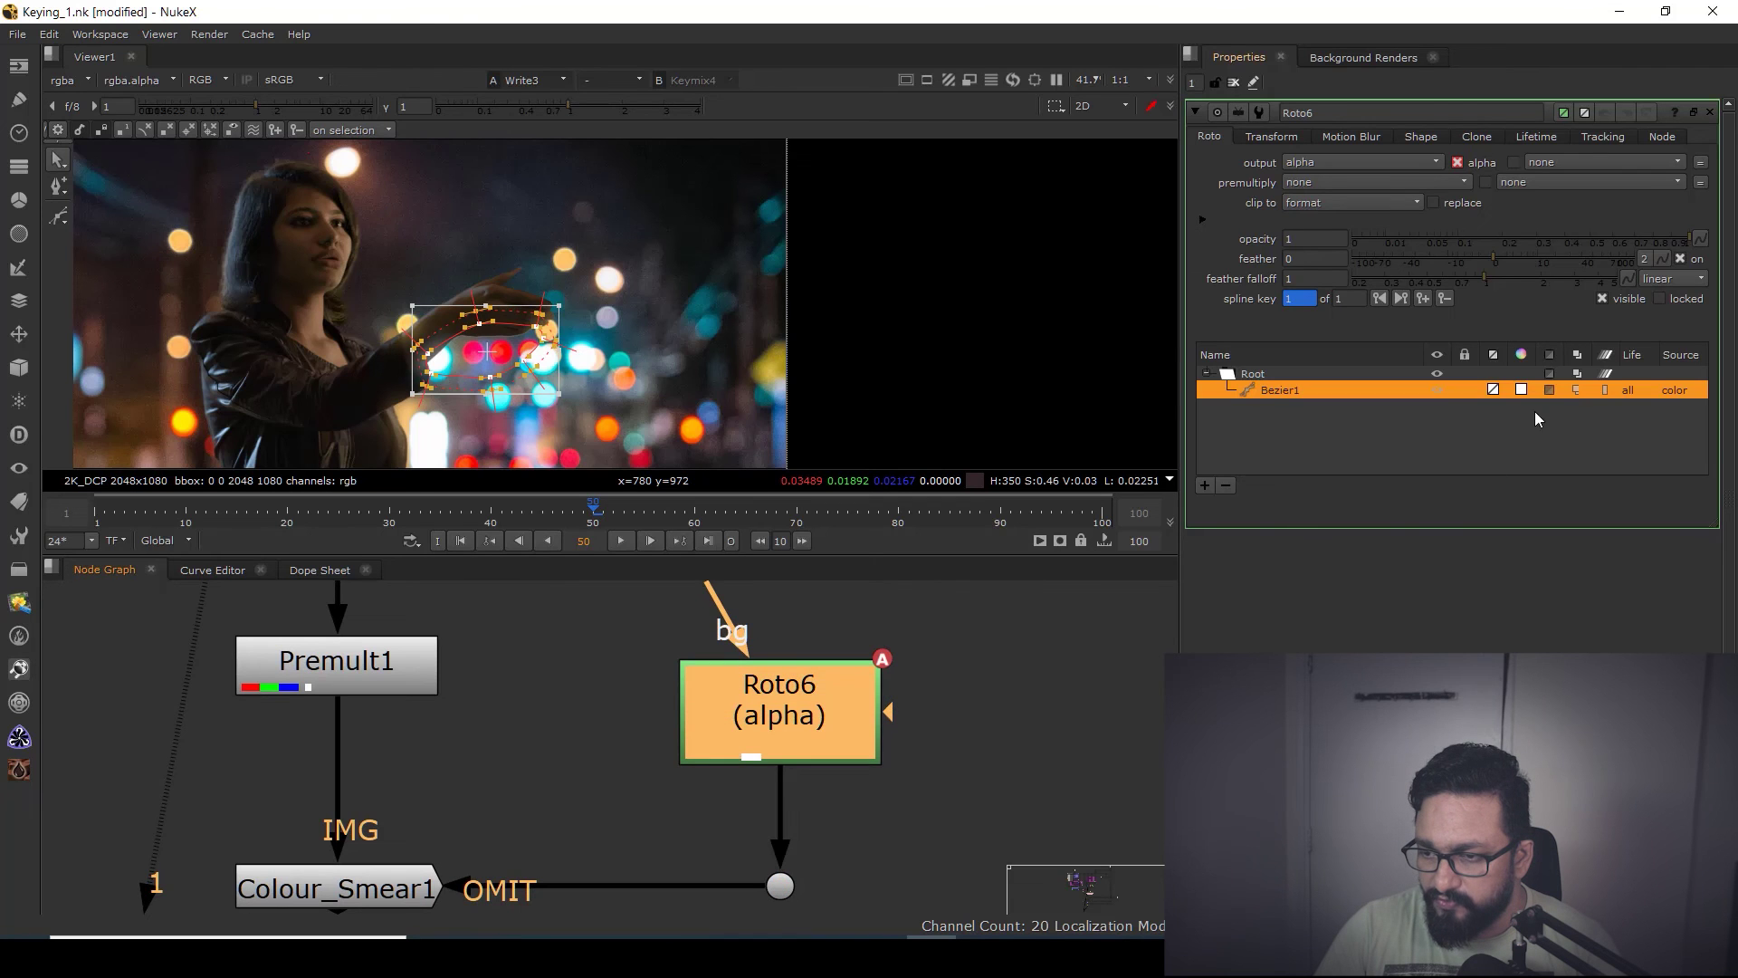
left_click(1550, 390)
scroll(489, 358, "up", 8)
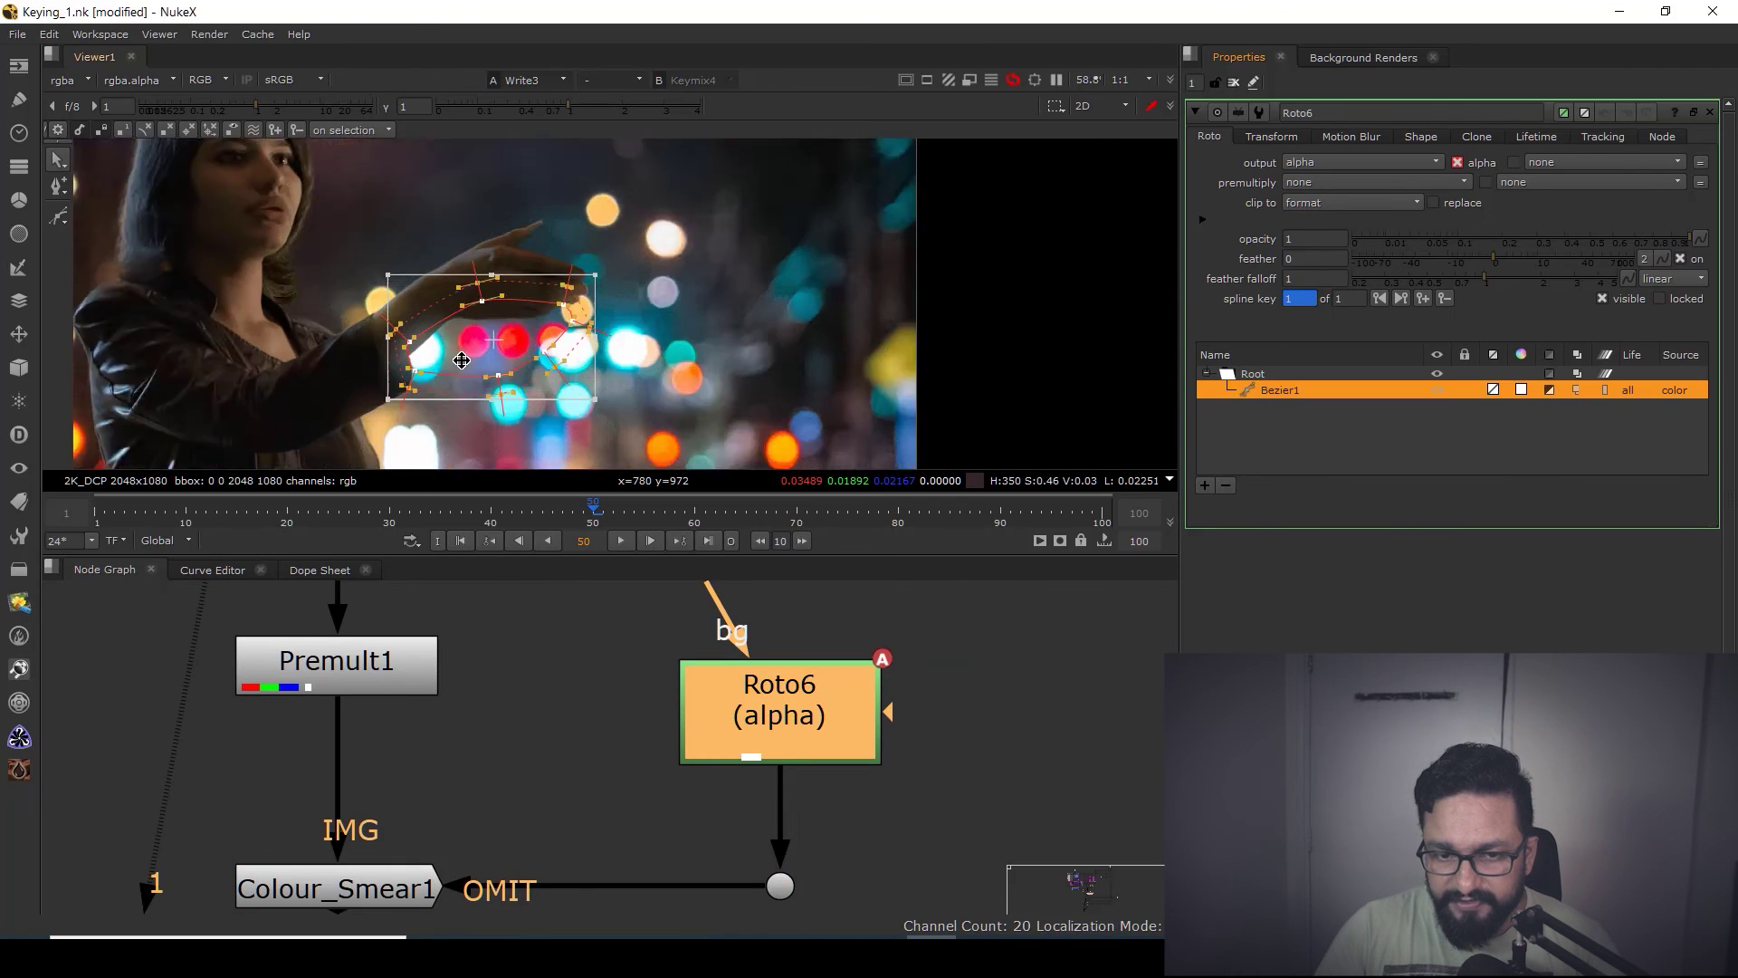
- Toggle Colour_Smear1 off and on to compare the edges around the hand, and close the open node properties
middle_click_drag(521, 765, 636, 695)
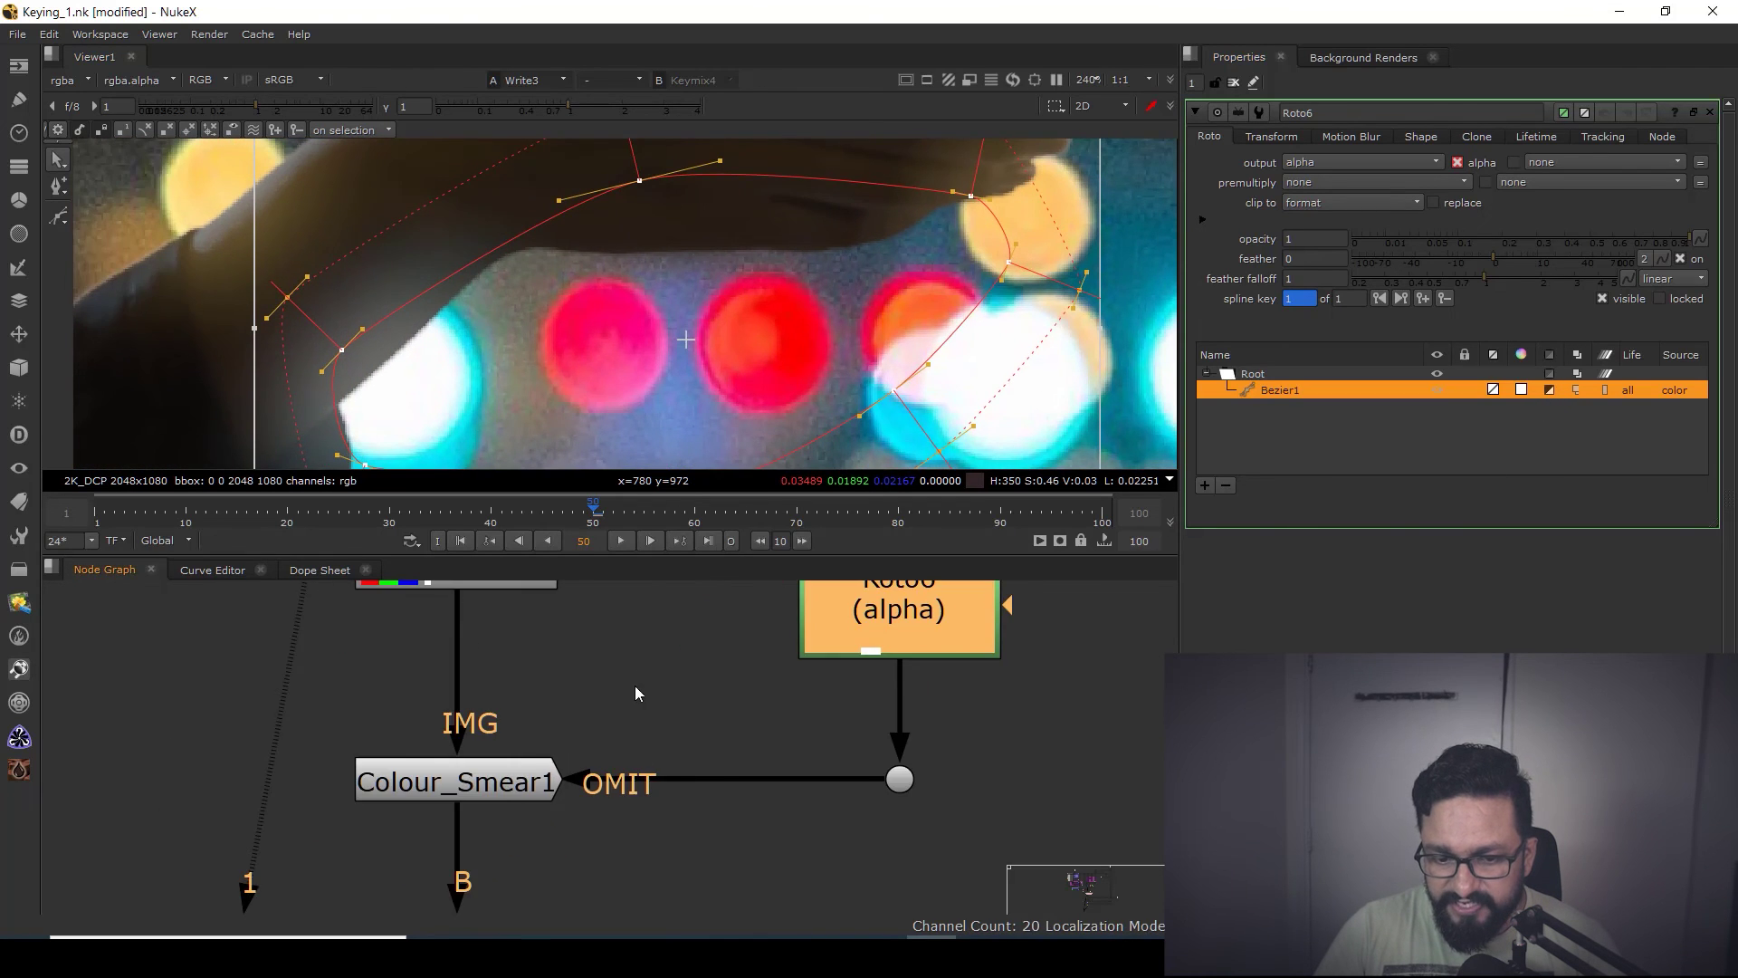
left_click(489, 790)
scroll(634, 307, "up", 3)
key("d")
key("d")
key("d")
key("d")
scroll(668, 312, "down", 7)
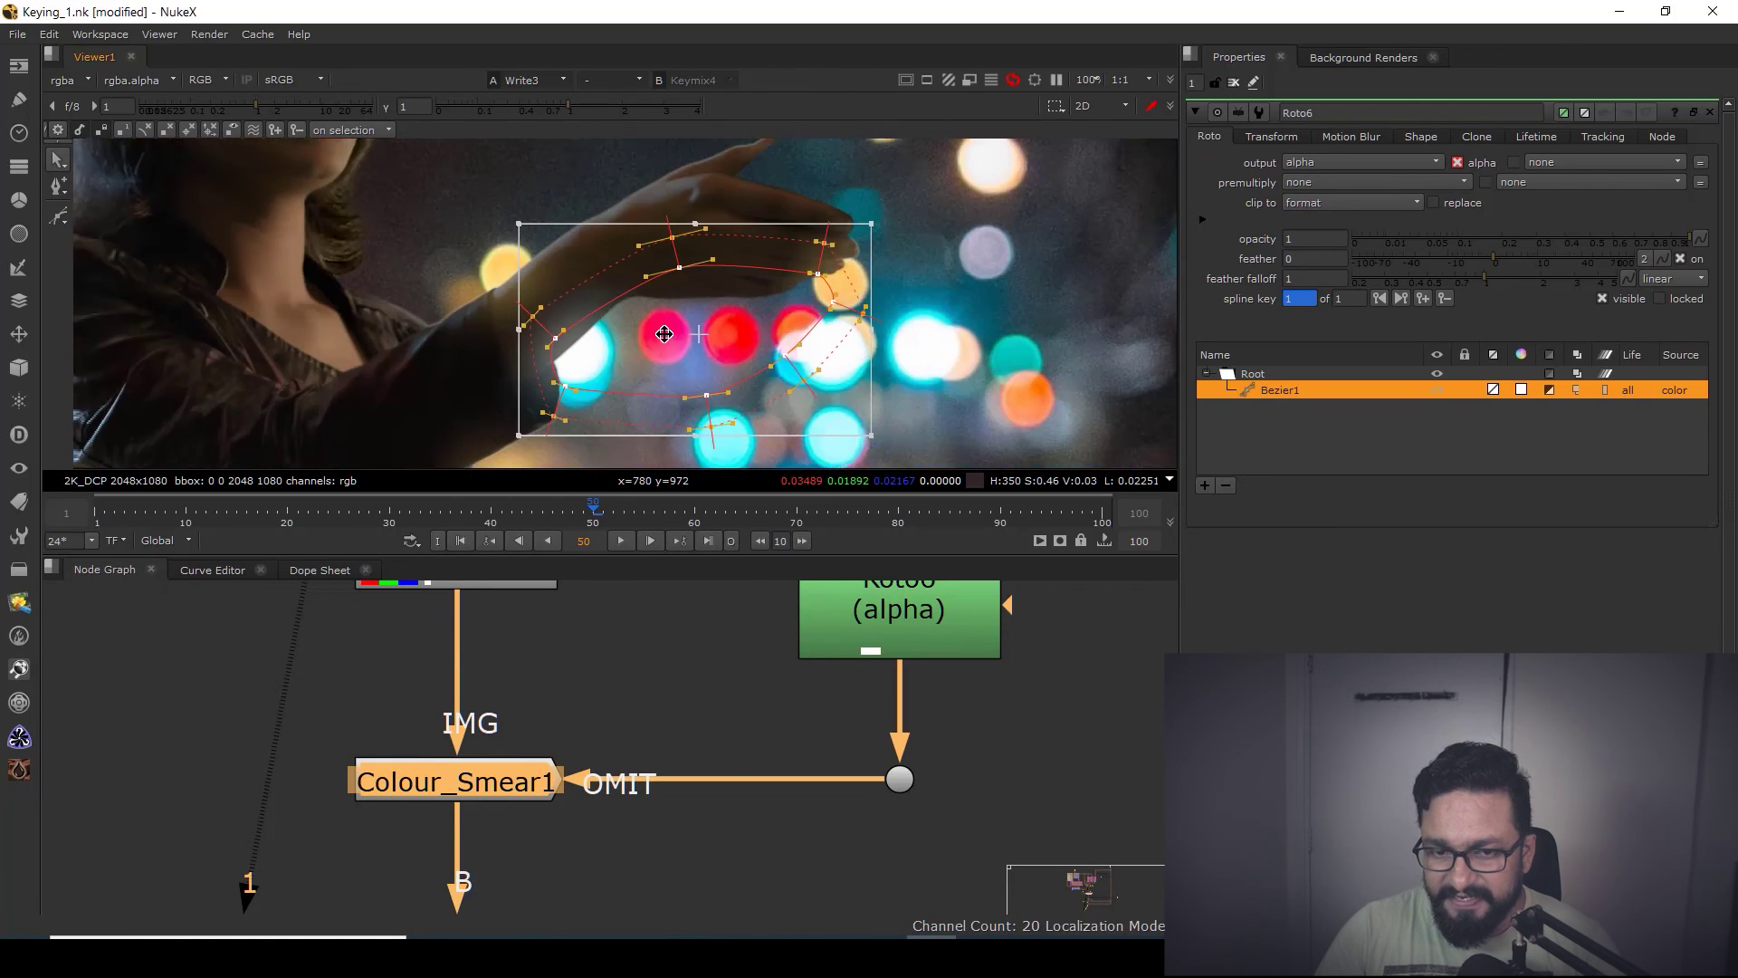
scroll(663, 334, "down", 2)
left_click(1233, 83)
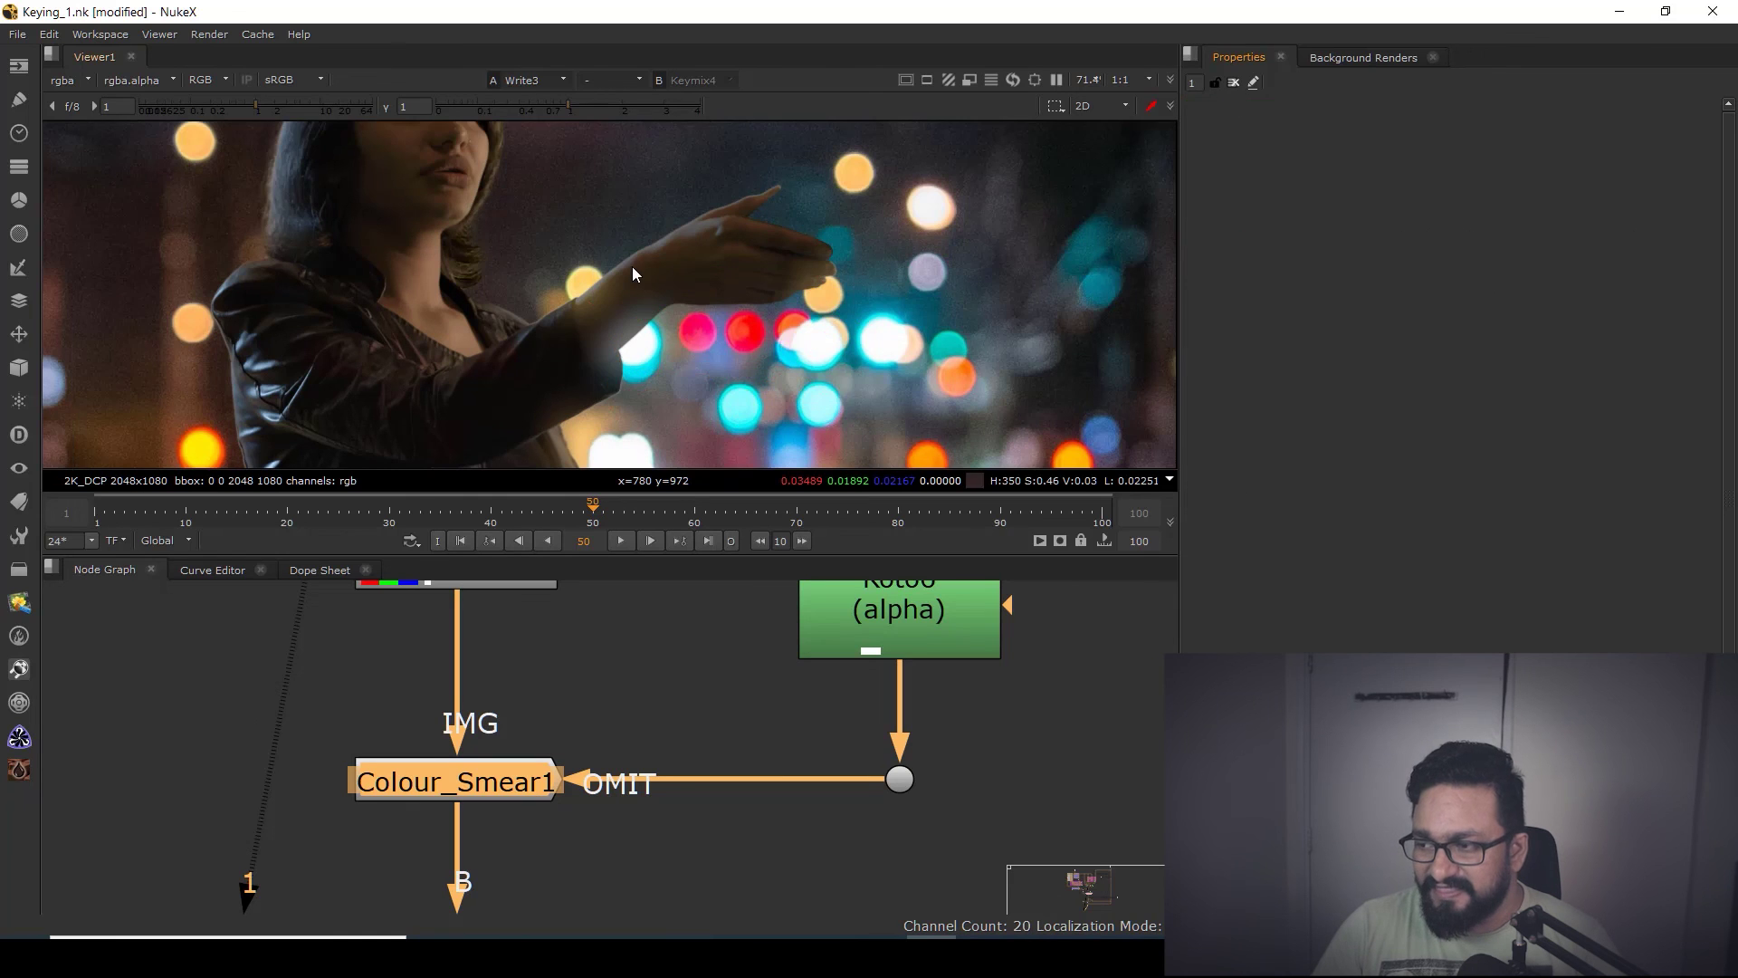
- Examine the jacket's back edge against the background and select the Roto6 node
middle_click_drag(226, 299, 486, 254)
scroll(489, 258, "up", 3)
middle_click_drag(568, 306, 525, 230)
scroll(525, 230, "up", 2)
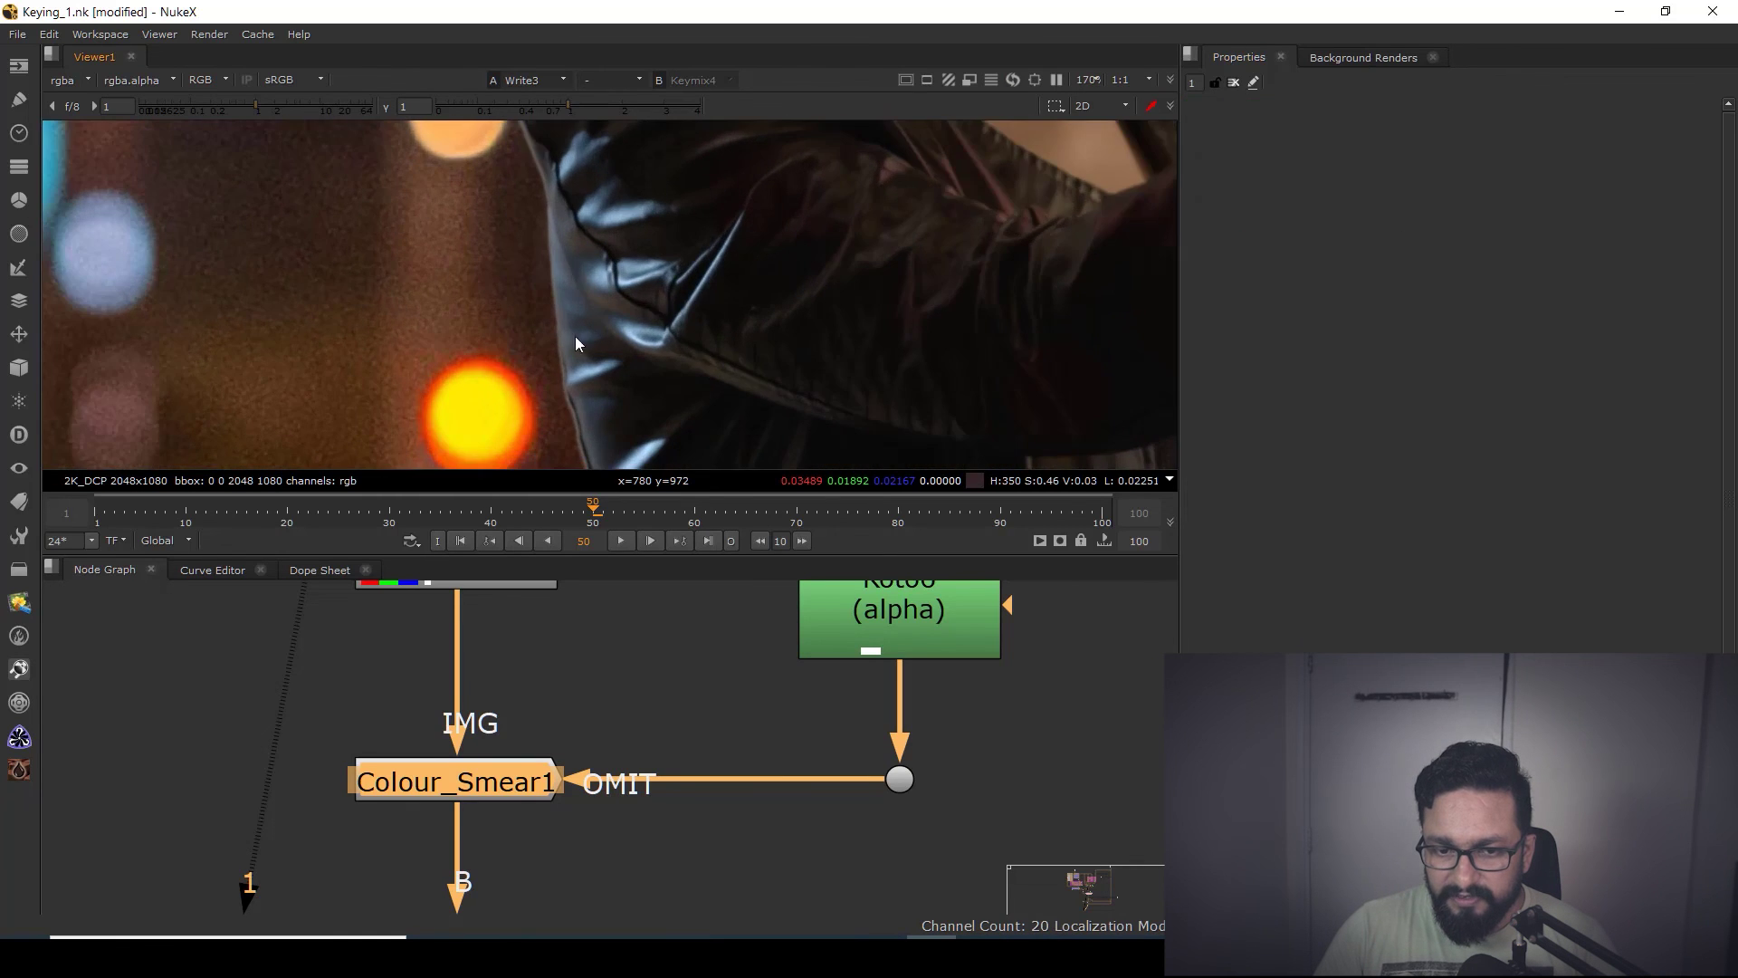
scroll(616, 362, "down", 4)
scroll(561, 341, "up", 7)
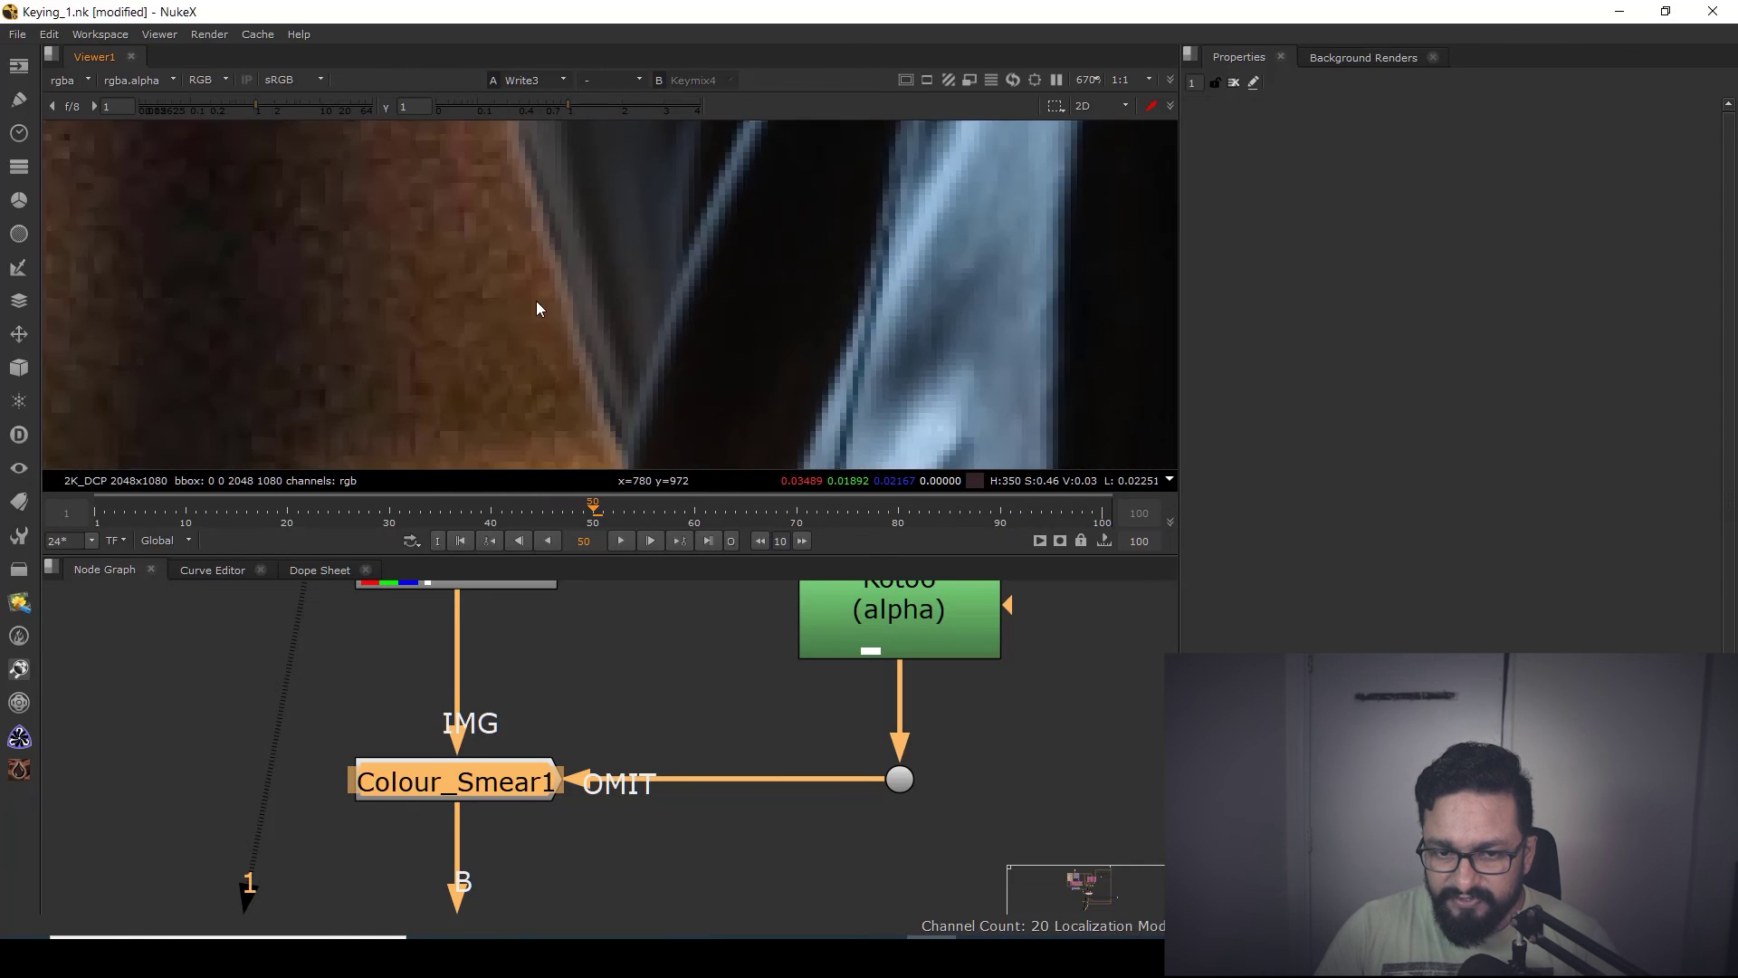
scroll(536, 307, "down", 3)
left_click_drag(416, 151, 641, 369)
left_click(878, 634)
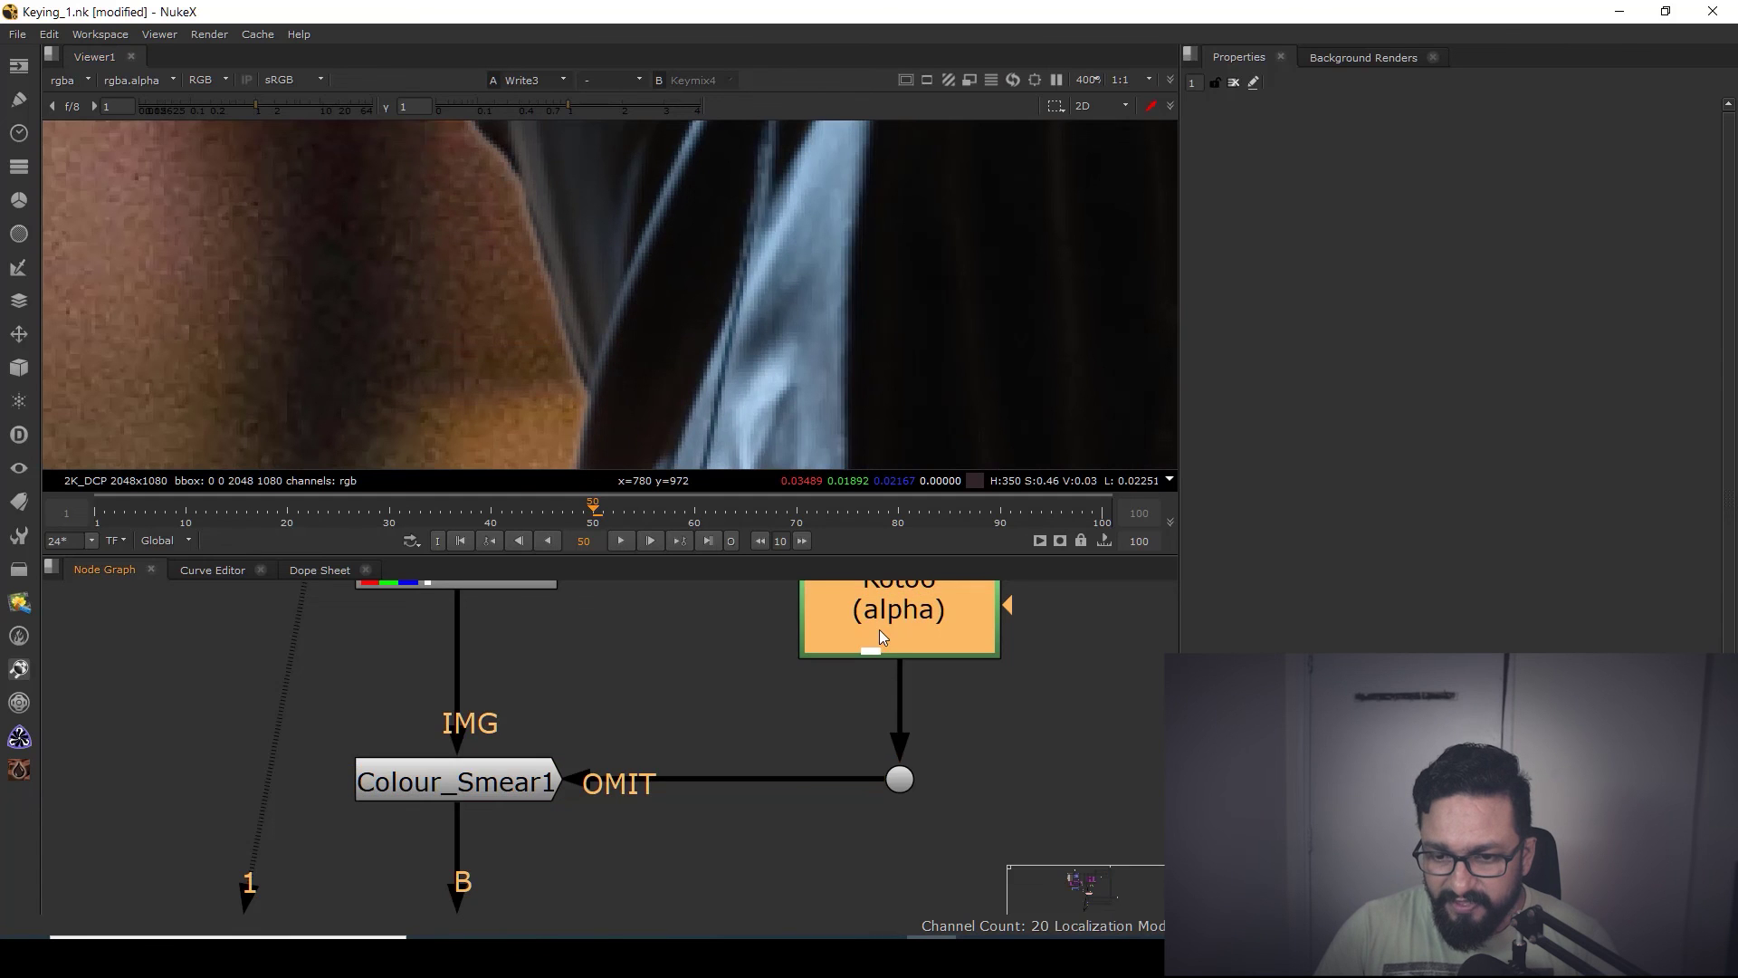
- Try adding a second Bezier in Roto6 around the background beside the jacket's back edge
double_click(879, 632)
left_click(56, 218)
scroll(530, 224, "down", 5)
left_click(525, 311)
left_click(556, 265)
left_click(546, 202)
left_click(512, 174)
left_click(471, 191)
left_click(472, 252)
key("Return")
scroll(681, 331, "down", 5)
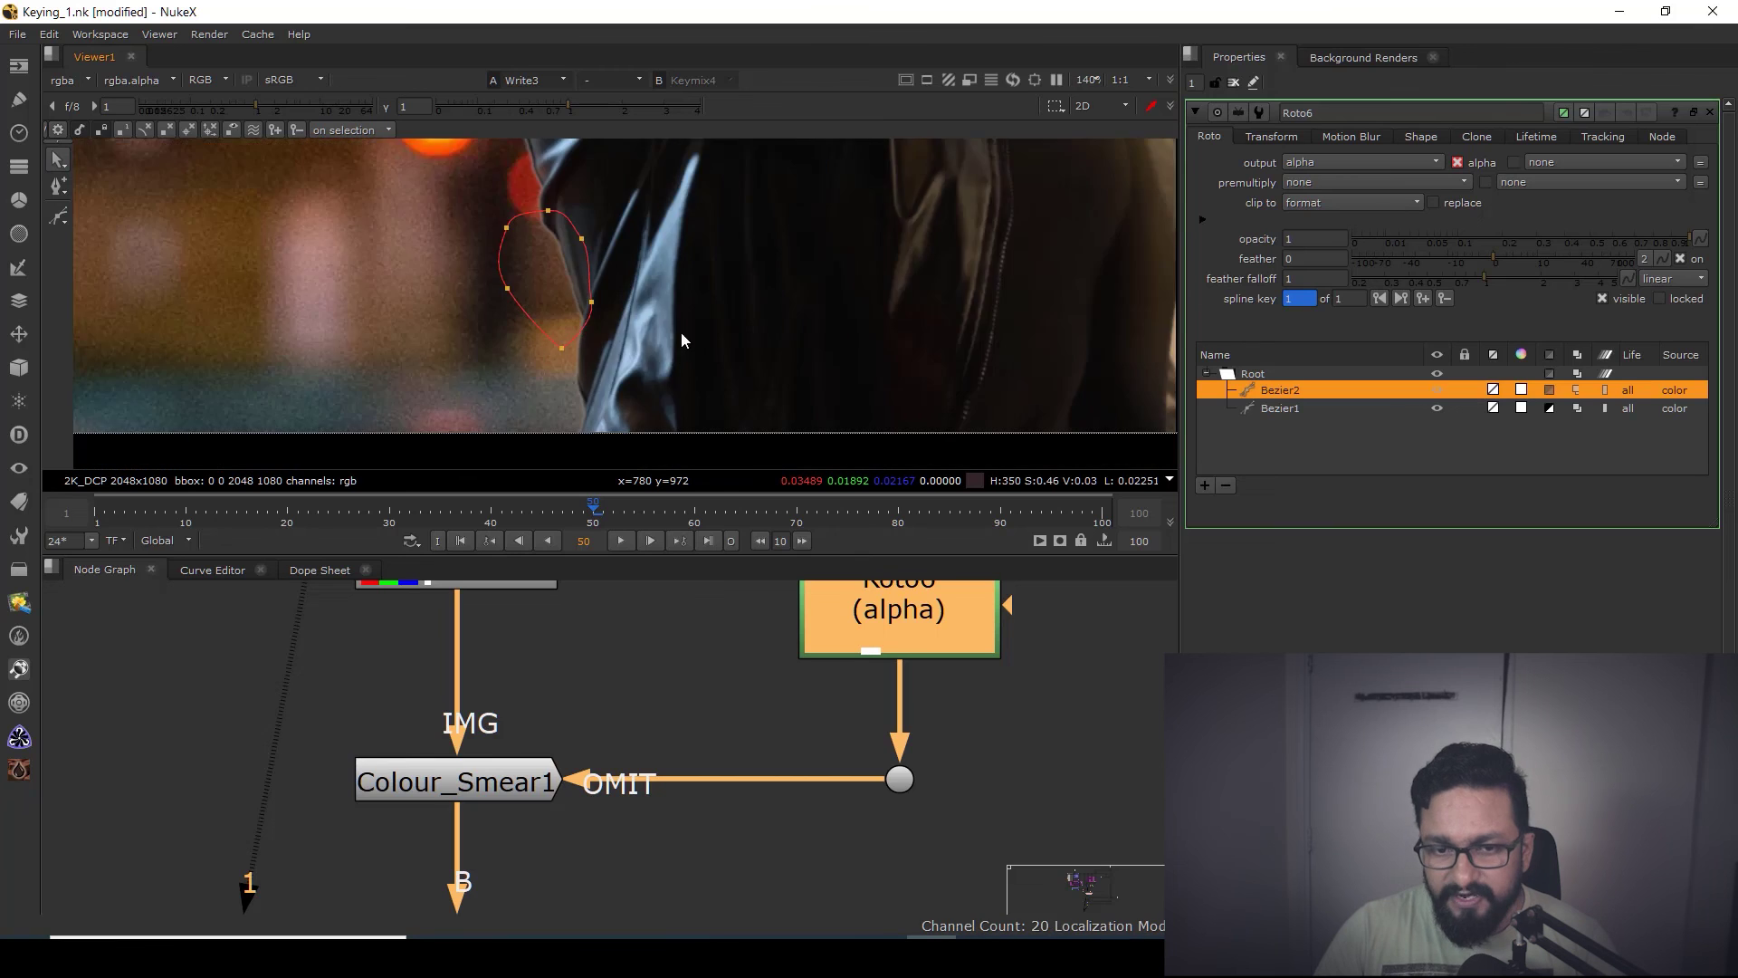
- Delete Bezier2 from Roto6 and close the open node properties
key("Delete")
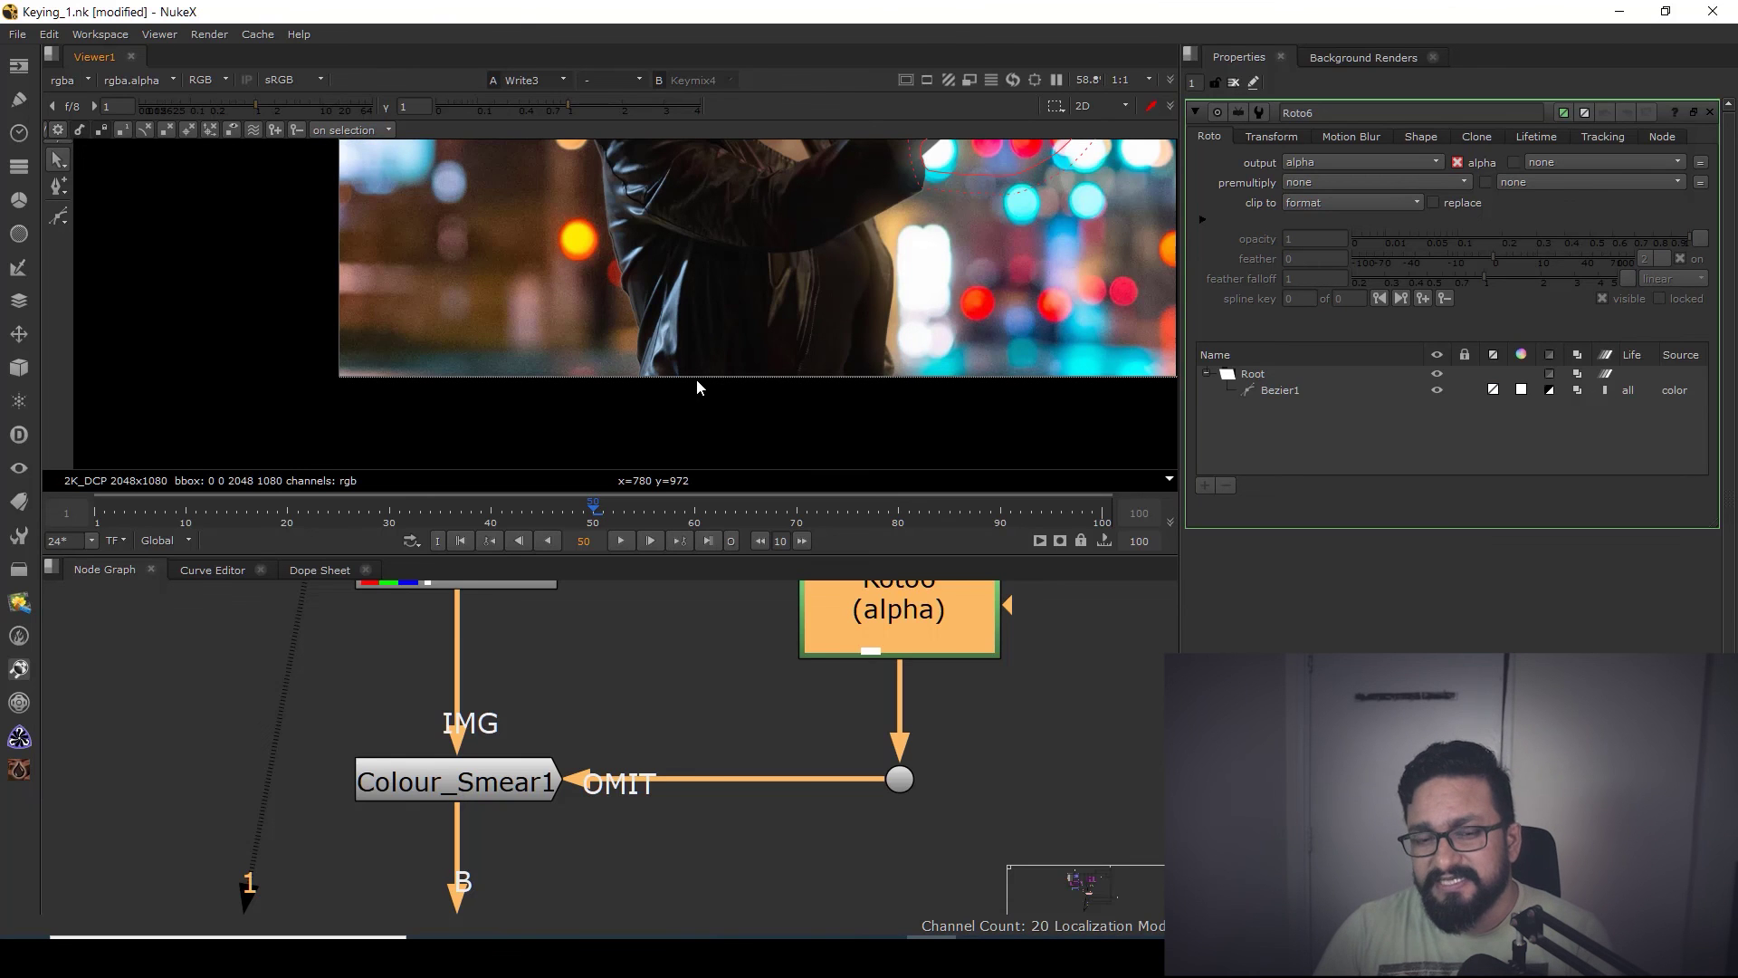
middle_click_drag(711, 226, 682, 393)
left_click(1234, 83)
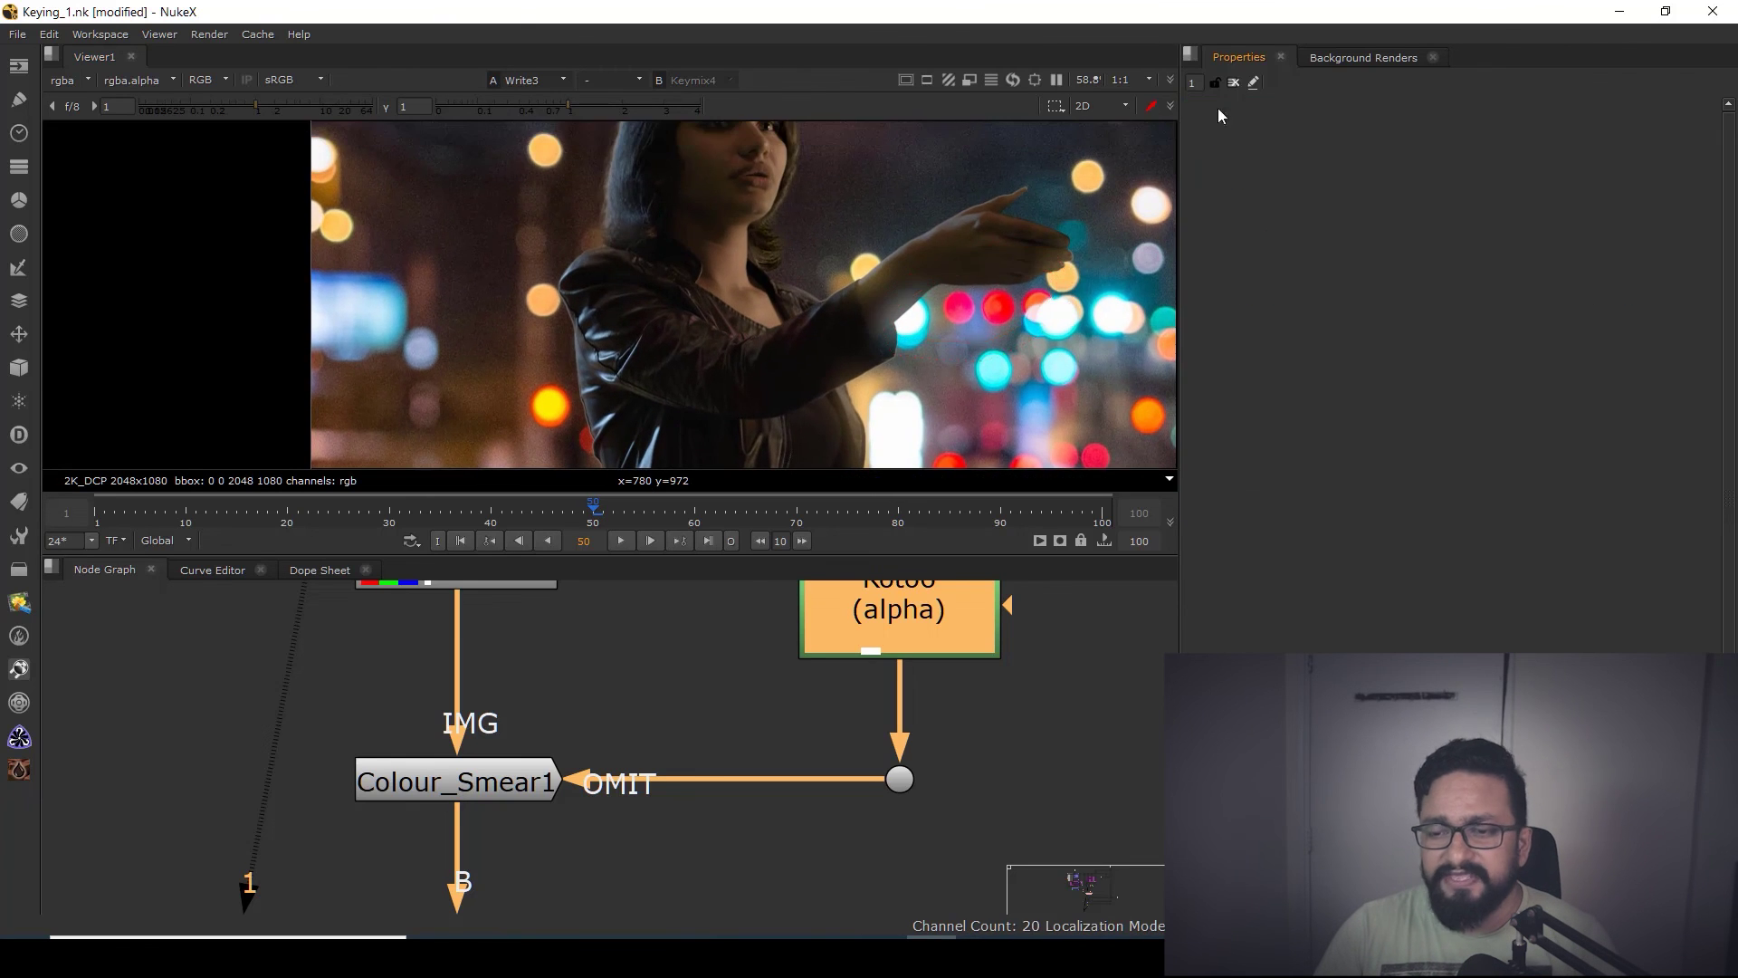
- Review the whole composite in an enlarged viewer, fitted to the frame, and restore the normal layout
key("space")
middle_click_drag(877, 593, 777, 383)
middle_click(779, 382)
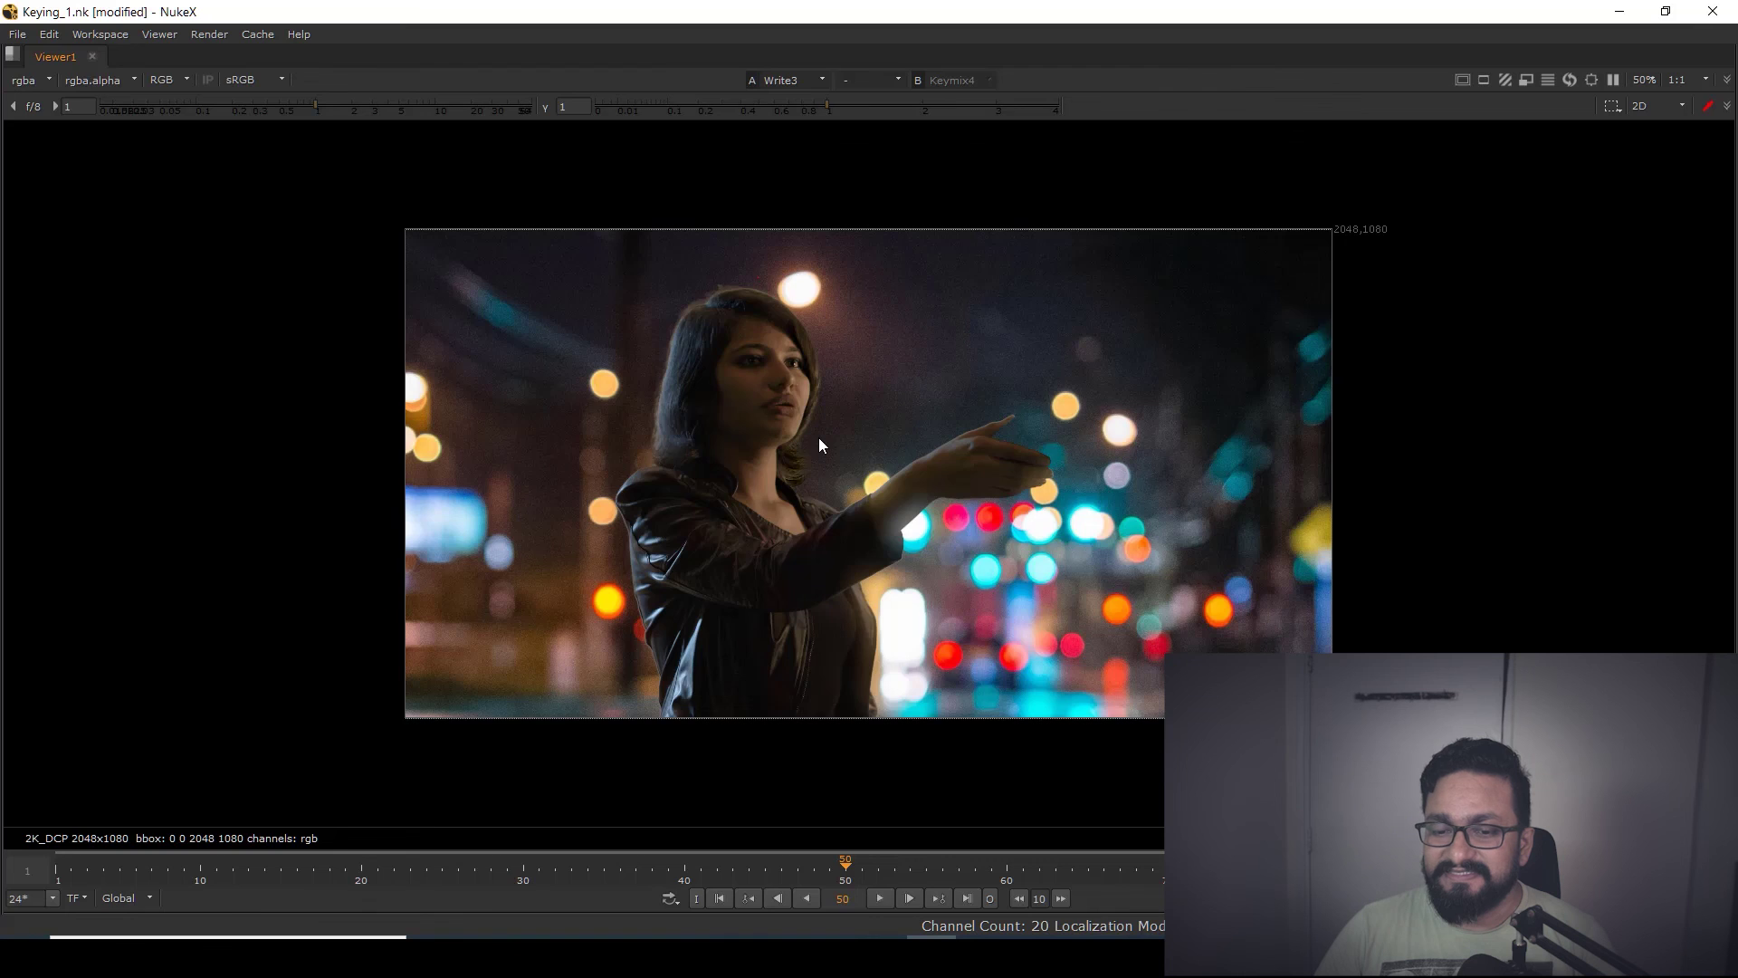
key("space")
- Examine the Keylight, Keymix and luminance key branches in the node graph
scroll(733, 656, "down", 5)
scroll(769, 704, "up", 3)
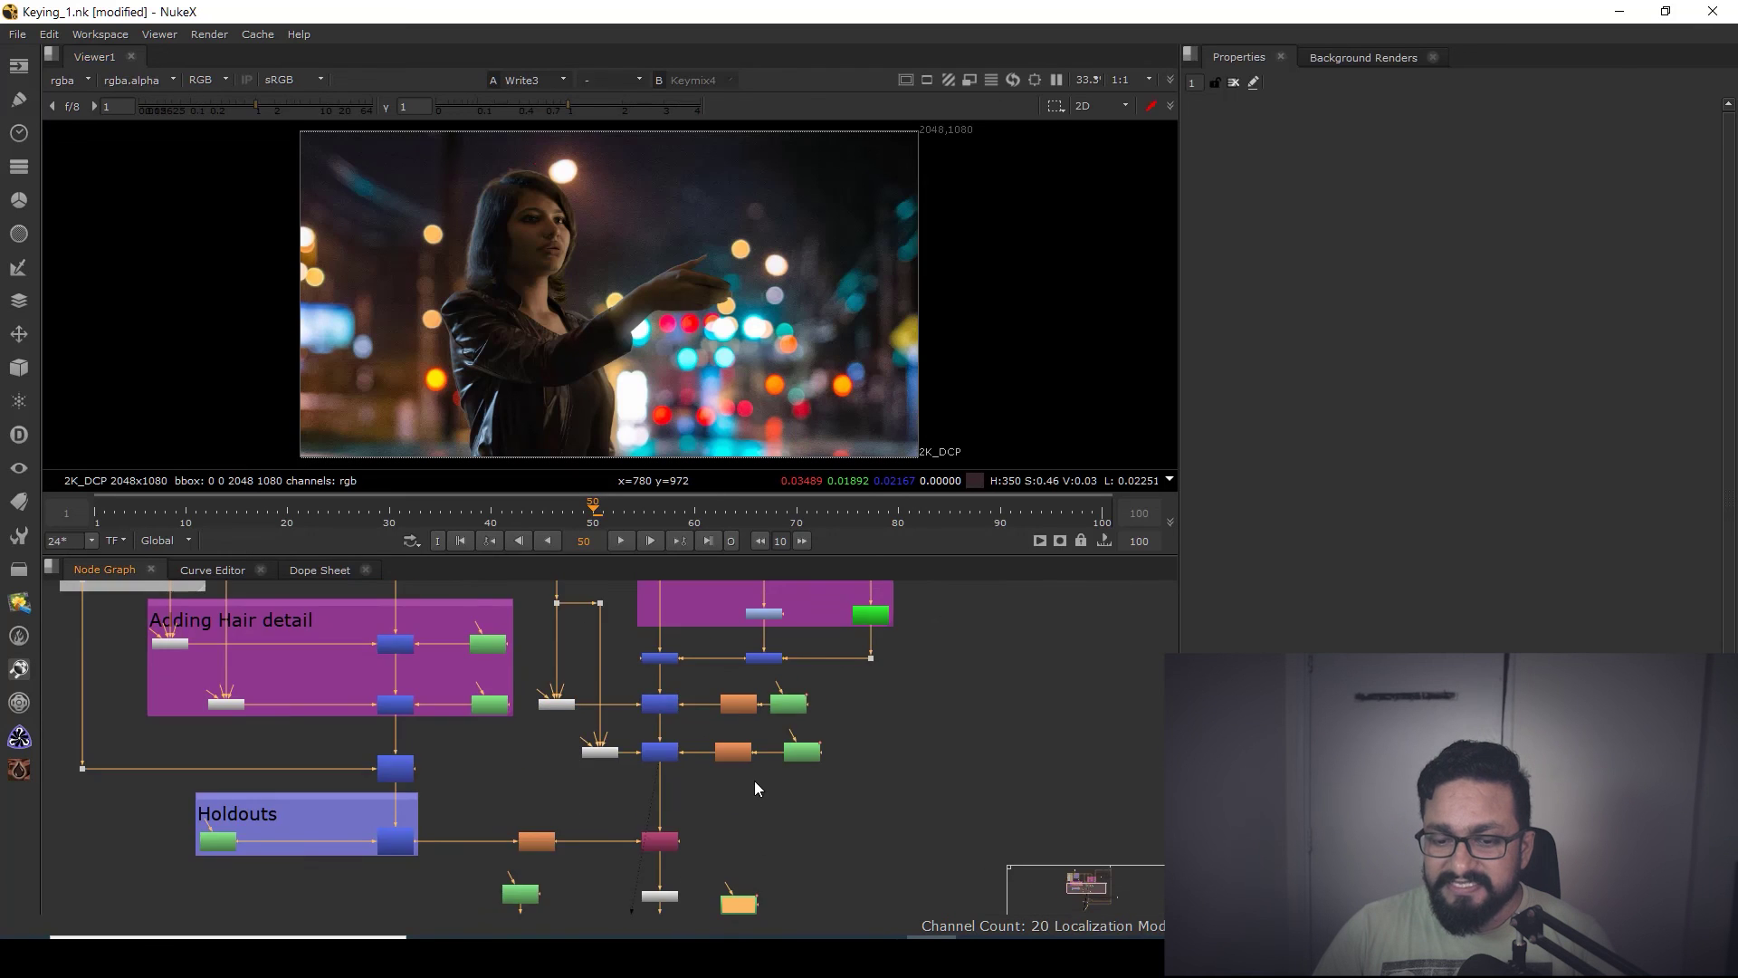
scroll(755, 780, "up", 3)
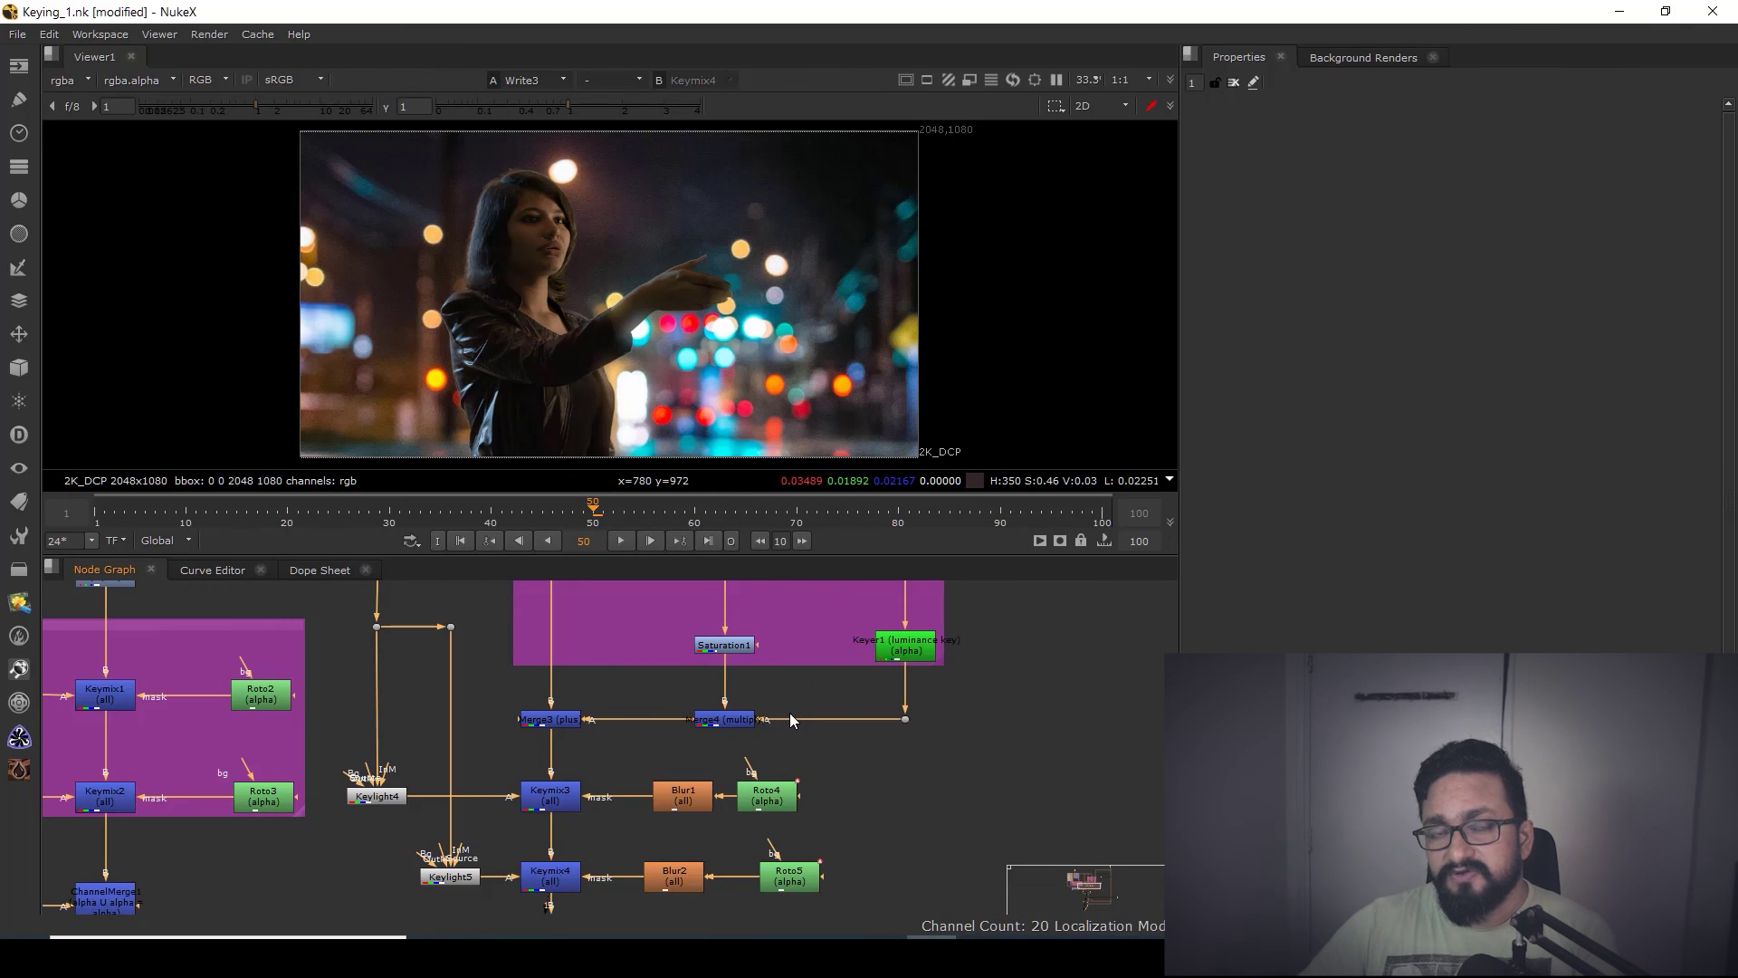